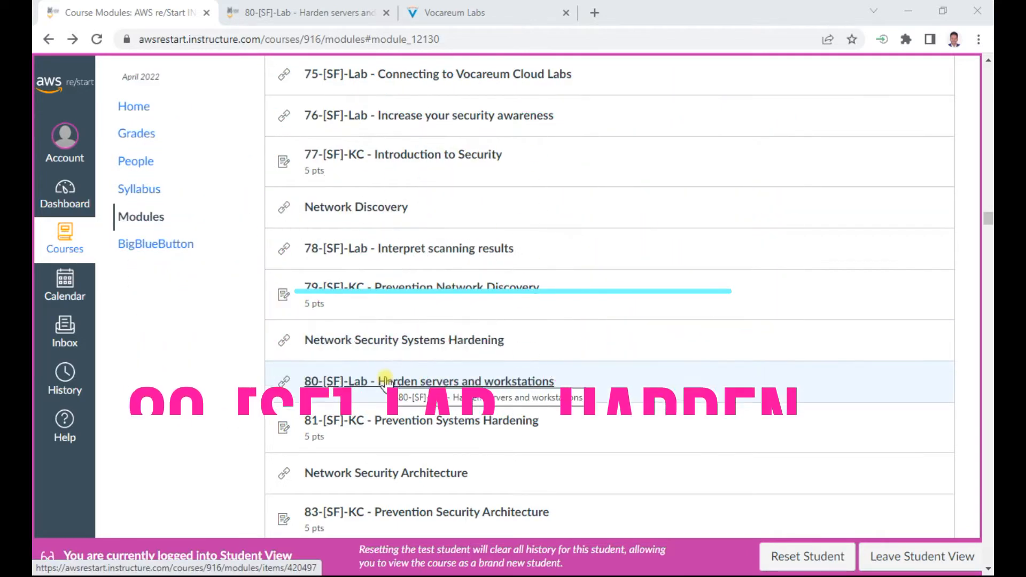
# Step: Open the Vocareum Labs page for the Harden Servers and Workstations lab from Canvas
pyautogui.click(296, 18)
pyautogui.click(475, 14)
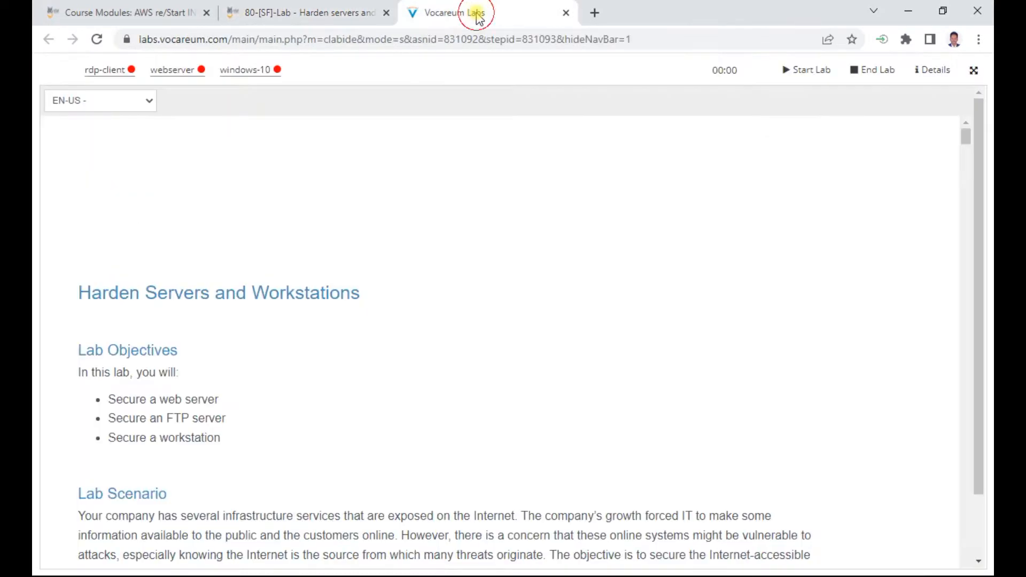
# Step: Start the lab so the rdp-client, webserver and windows-10 machines begin launching
pyautogui.click(822, 76)
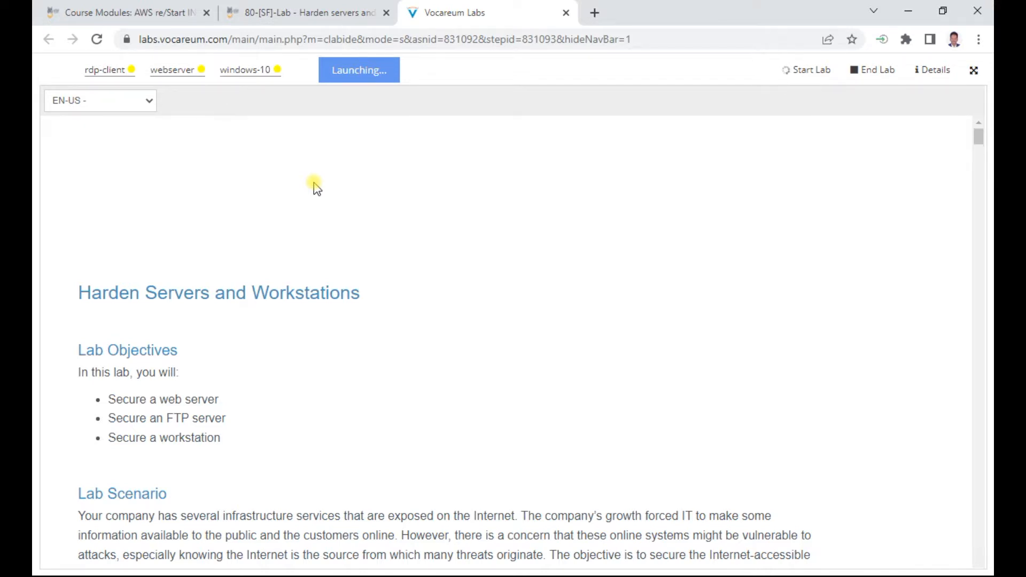
pyautogui.scroll(-4, 413, 398)
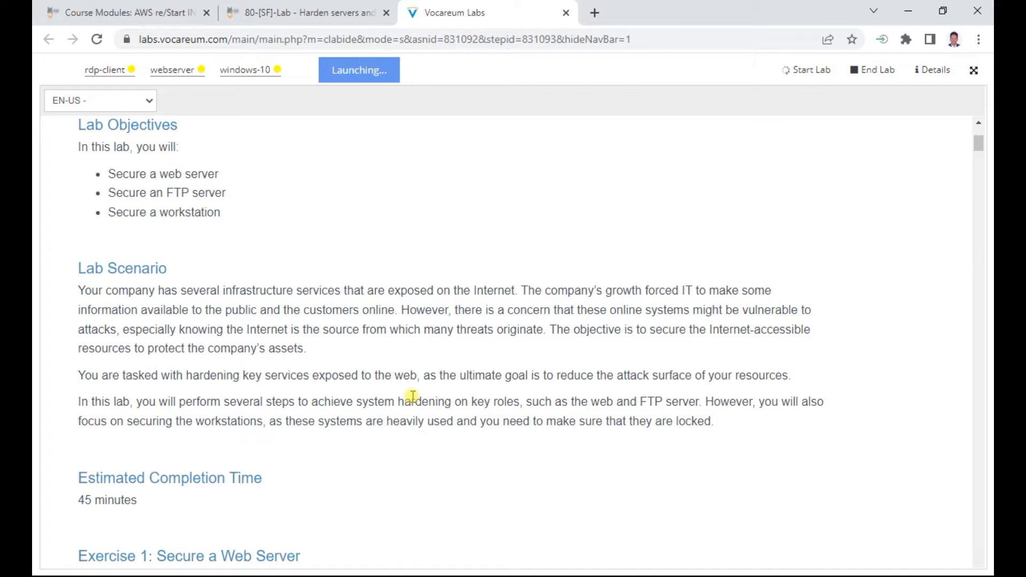
# Step: Read the Lab Scenario, highlighting phrases about infrastructure threats and hardening web and FTP roles
pyautogui.moveTo(232, 292); pyautogui.dragTo(367, 287)
pyautogui.click(459, 273)
pyautogui.moveTo(611, 313); pyautogui.dragTo(781, 320)
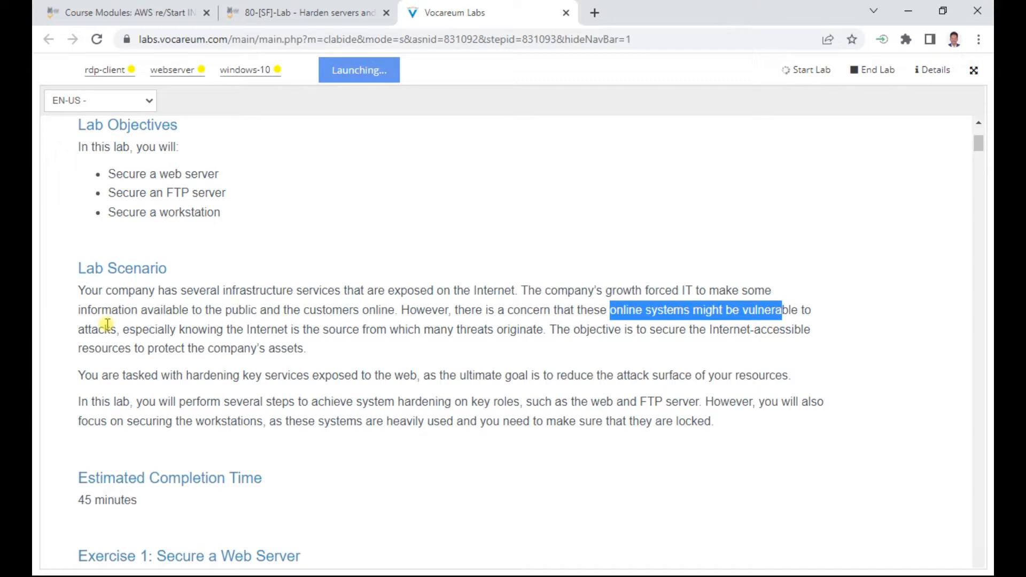
pyautogui.moveTo(154, 329); pyautogui.dragTo(364, 334)
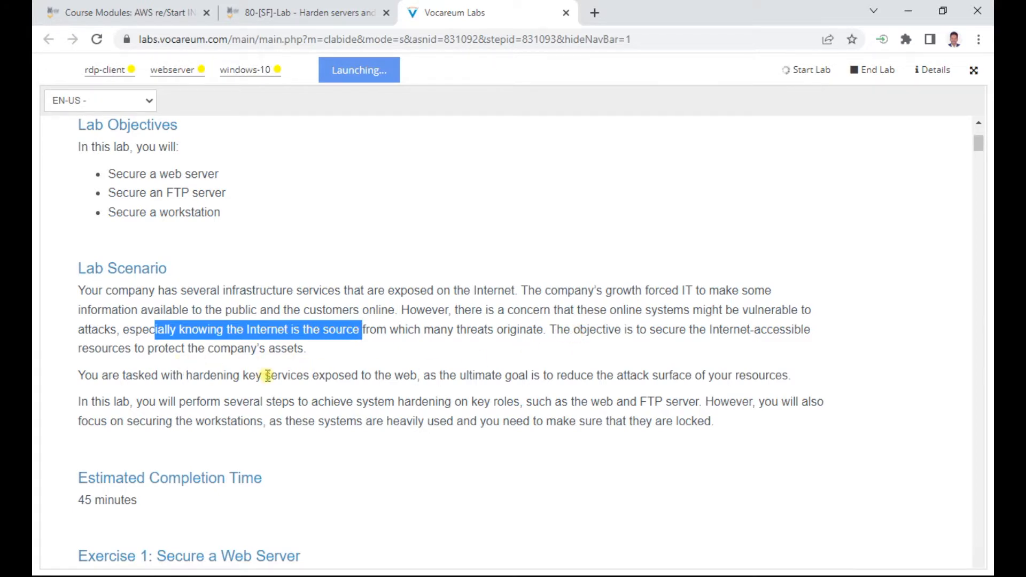
pyautogui.moveTo(167, 402); pyautogui.dragTo(528, 415)
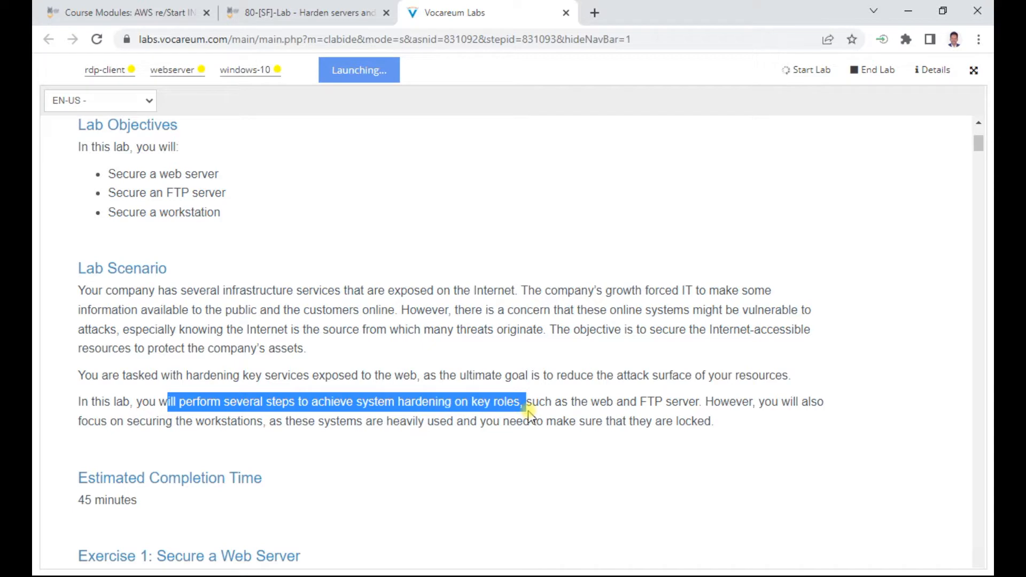
pyautogui.moveTo(529, 415); pyautogui.dragTo(590, 415)
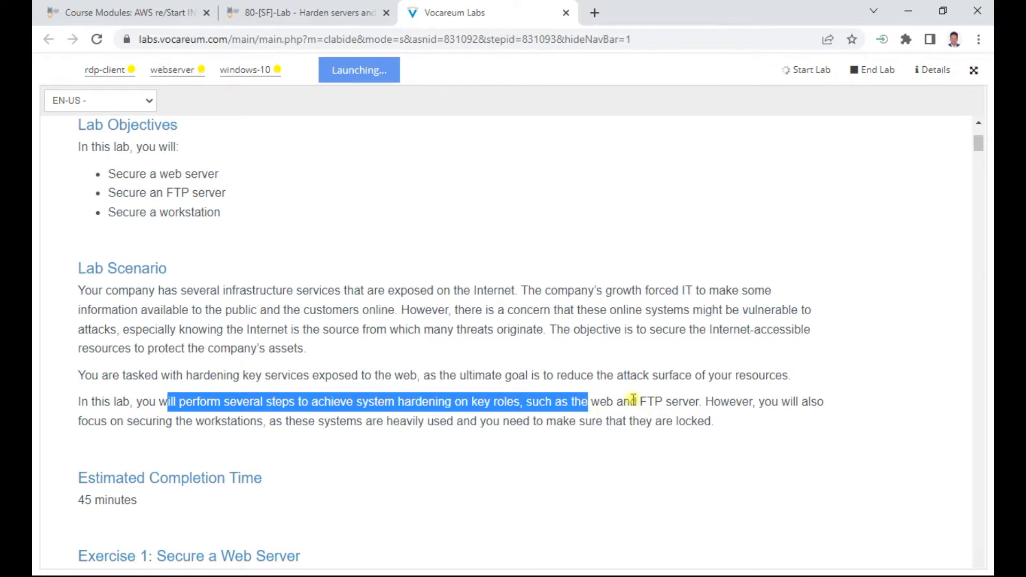
pyautogui.doubleClick(605, 401)
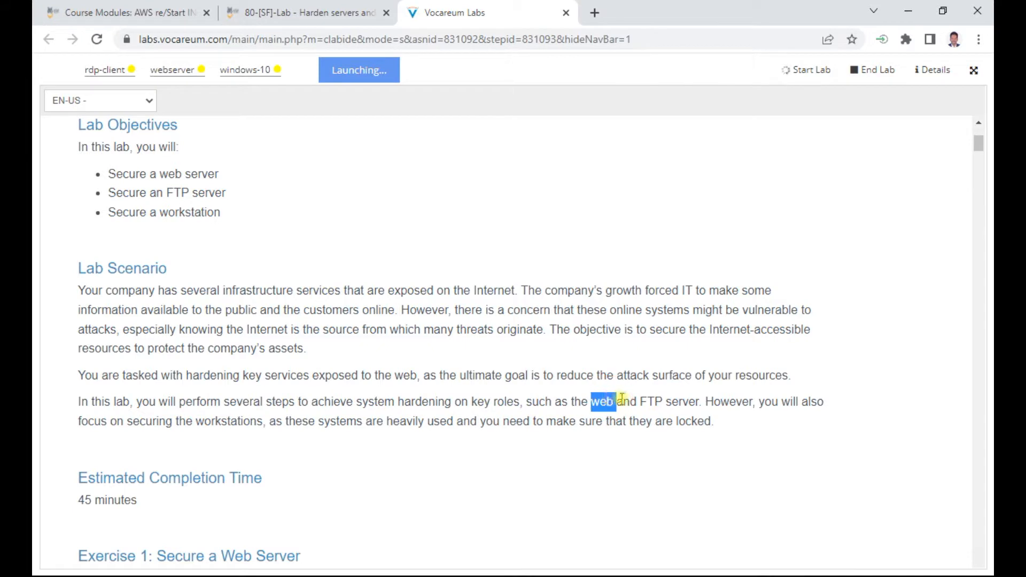
pyautogui.doubleClick(646, 402)
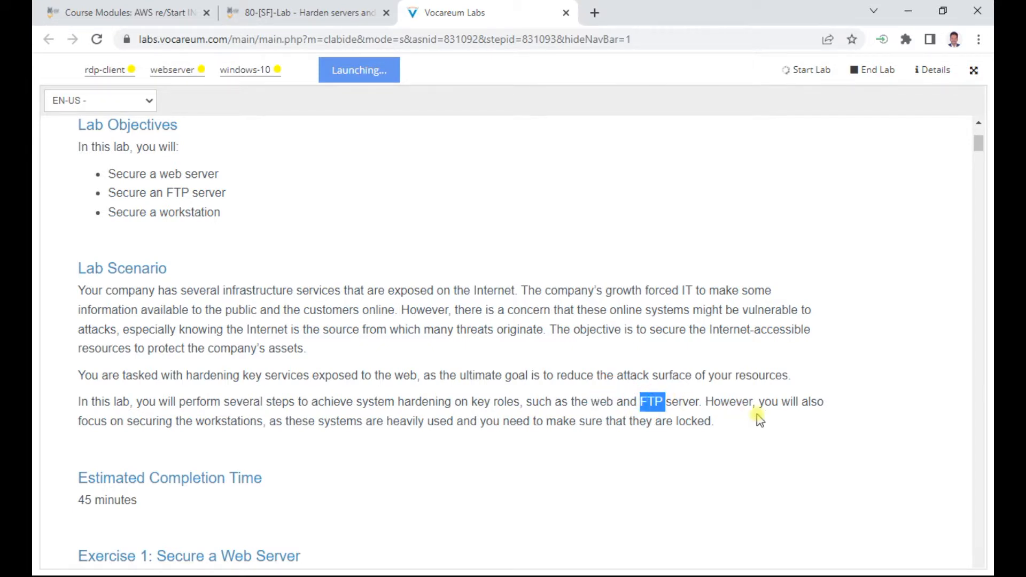
pyautogui.moveTo(757, 404); pyautogui.dragTo(719, 425)
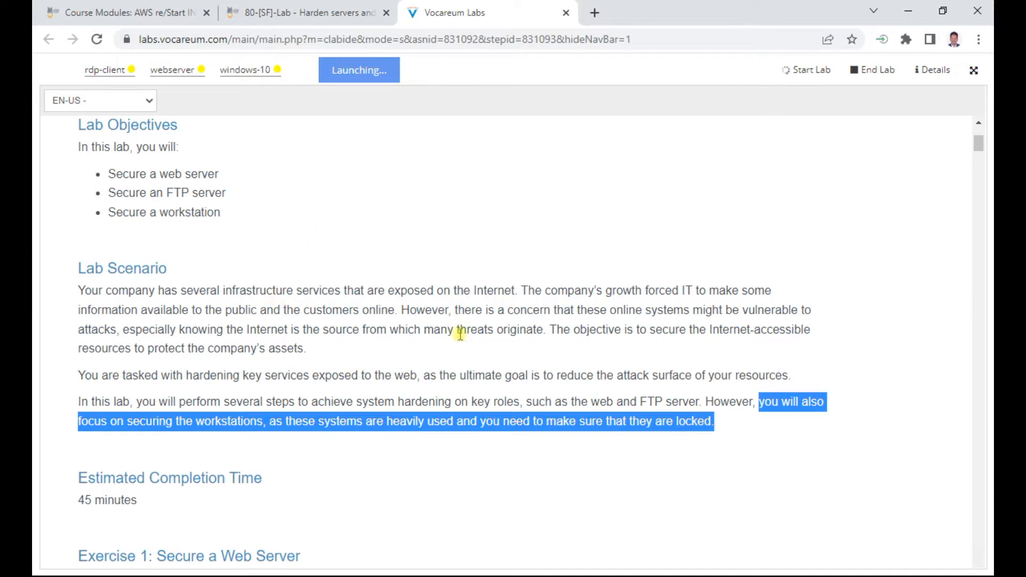
# Step: Scroll down to Exercise 1, then switch to the rdp-client's Ubuntu desktop
pyautogui.scroll(-3, 461, 337)
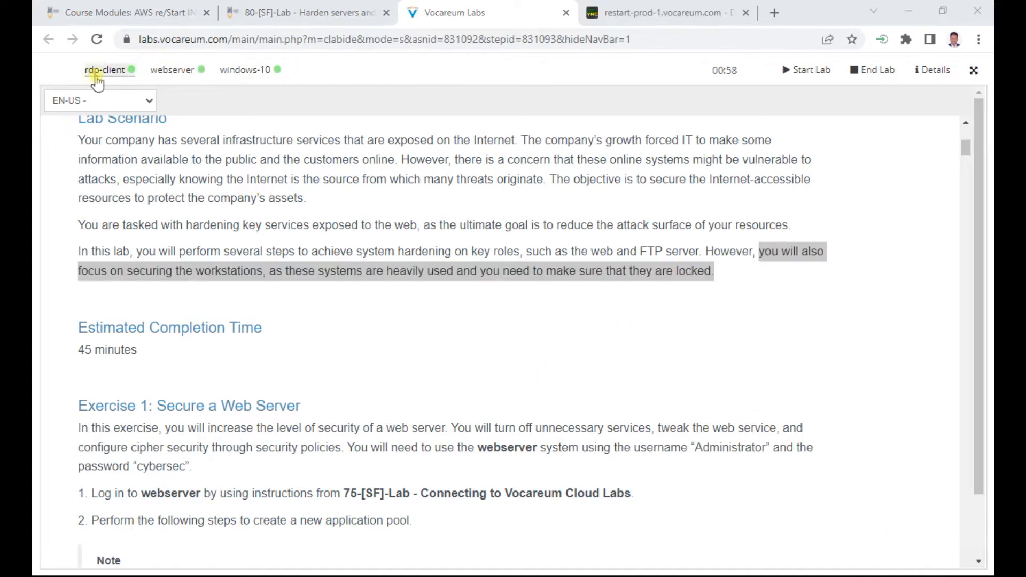
pyautogui.scroll(-3, 246, 324)
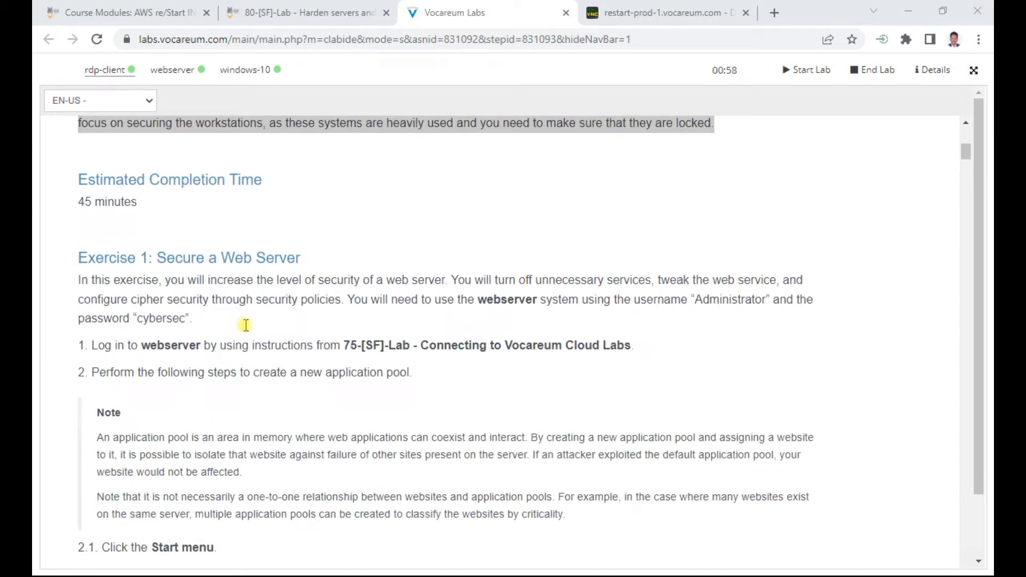
pyautogui.moveTo(175, 256); pyautogui.dragTo(303, 256)
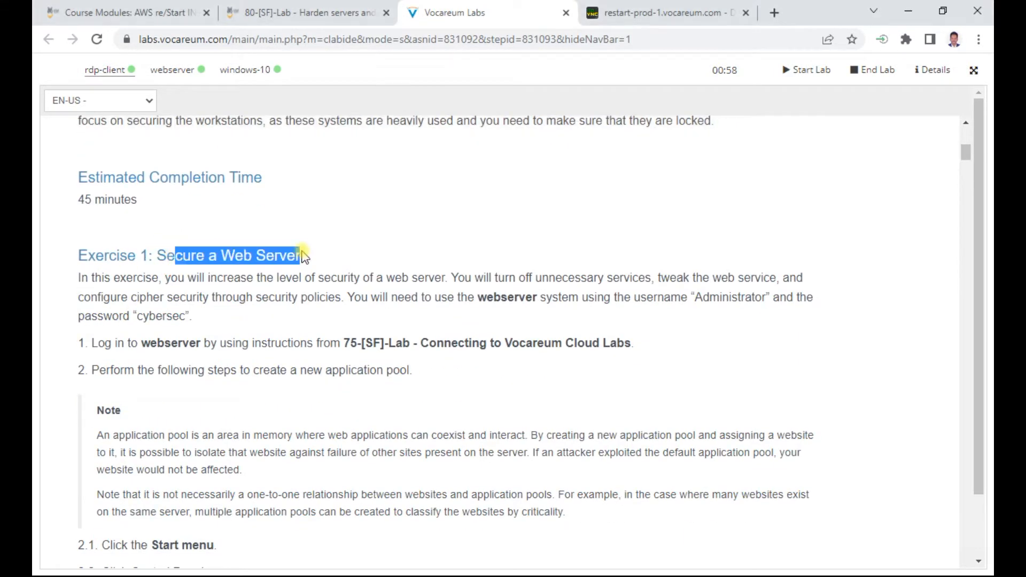
pyautogui.click(651, 12)
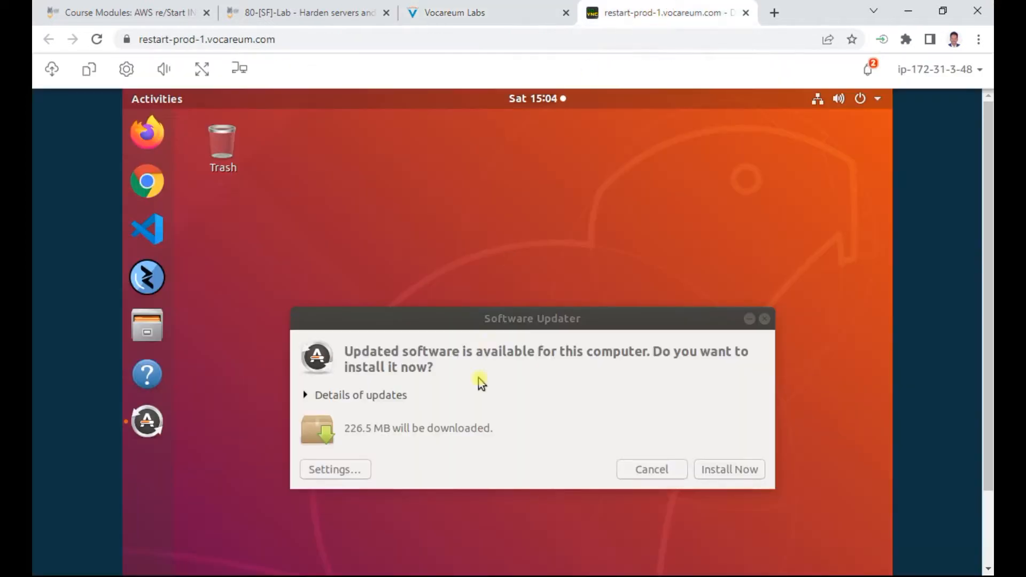
# Step: Dismiss the software update, start Remmina, and unlock the login keyring with the lab password
pyautogui.click(660, 467)
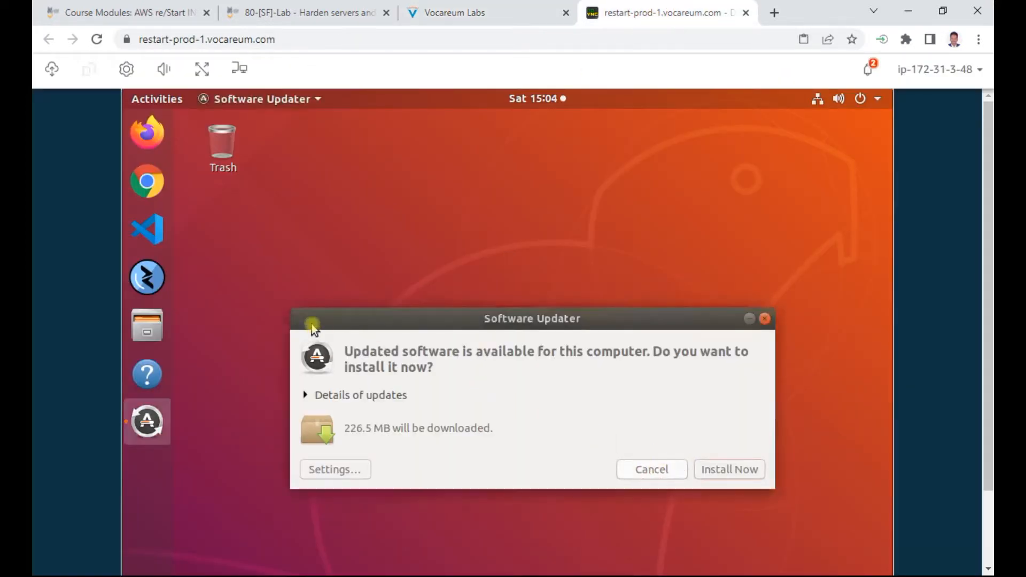
pyautogui.click(147, 277)
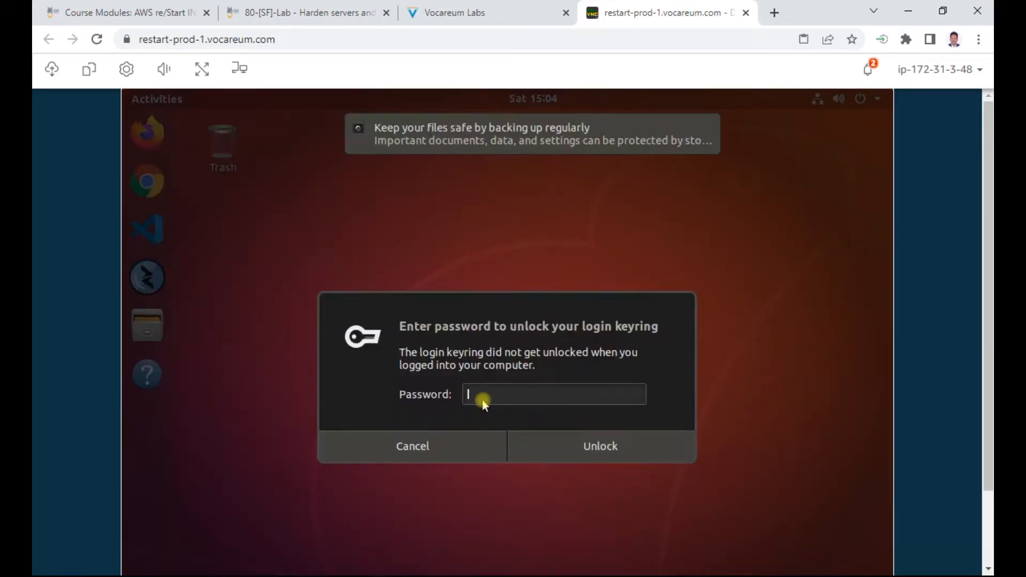
pyautogui.hotkey('shift', 'v')
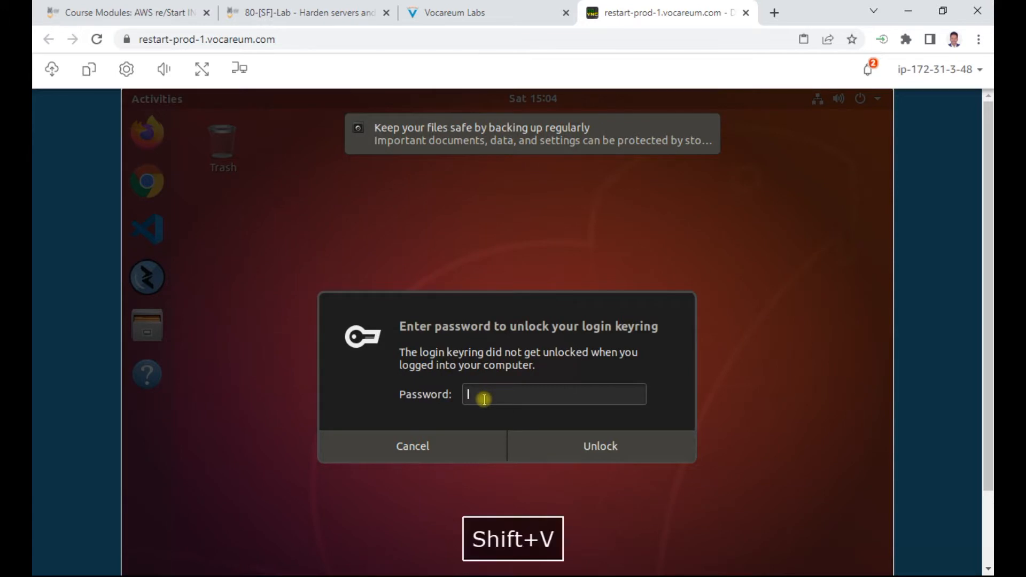
pyautogui.write('ocare')
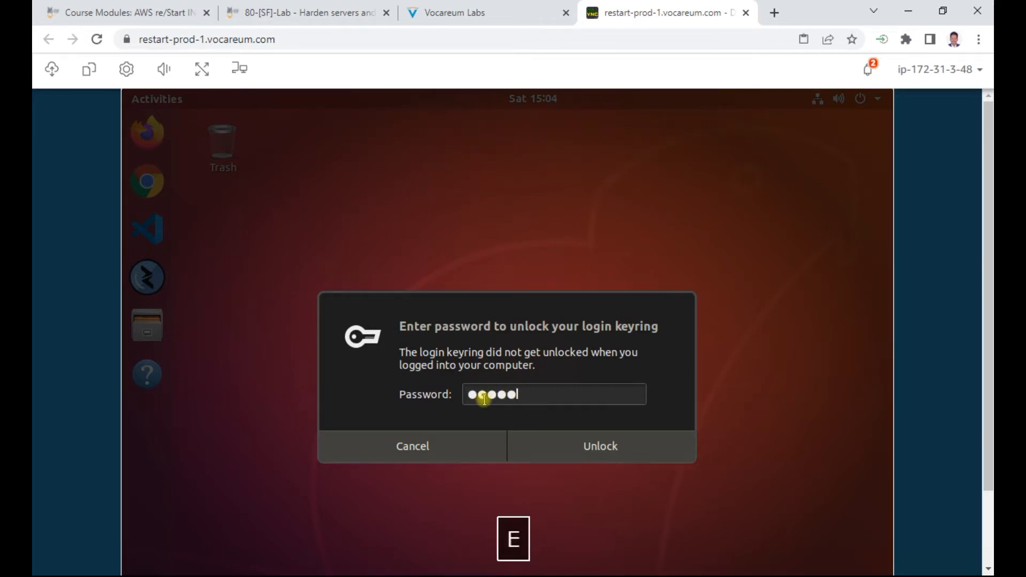
pyautogui.write('um')
pyautogui.press('Return')
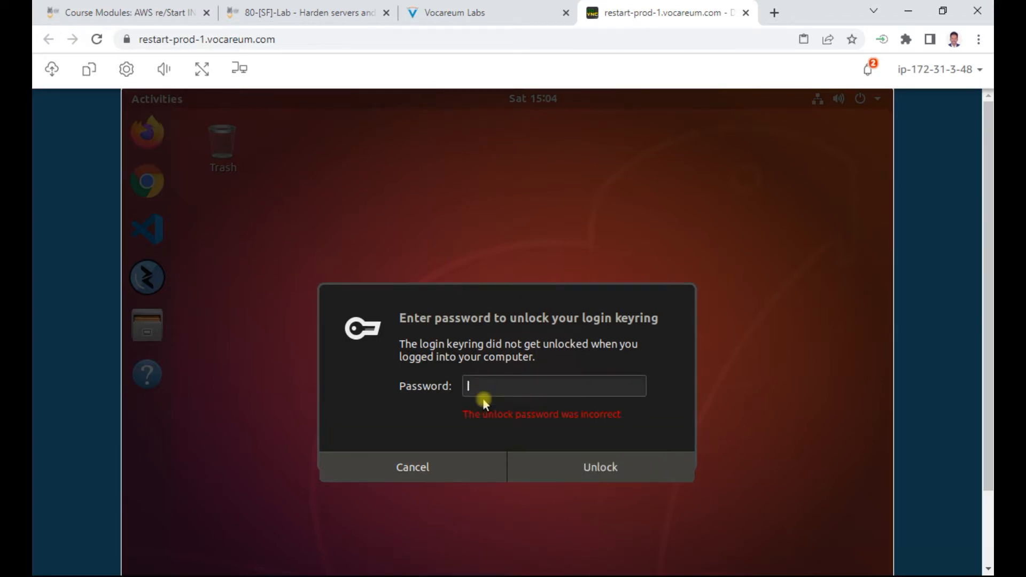
pyautogui.write('Vocareum')
pyautogui.press('Return')
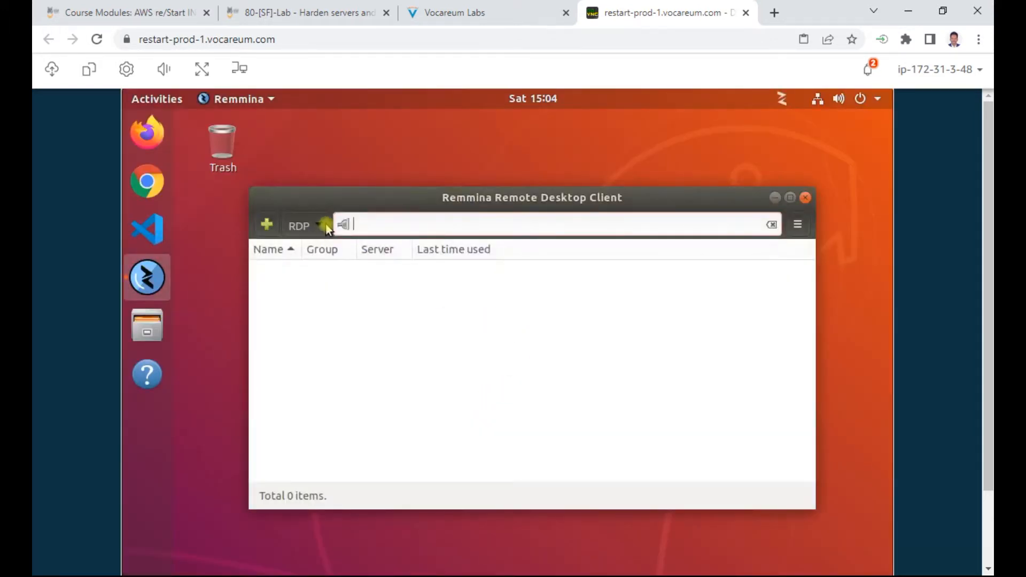
pyautogui.click(459, 12)
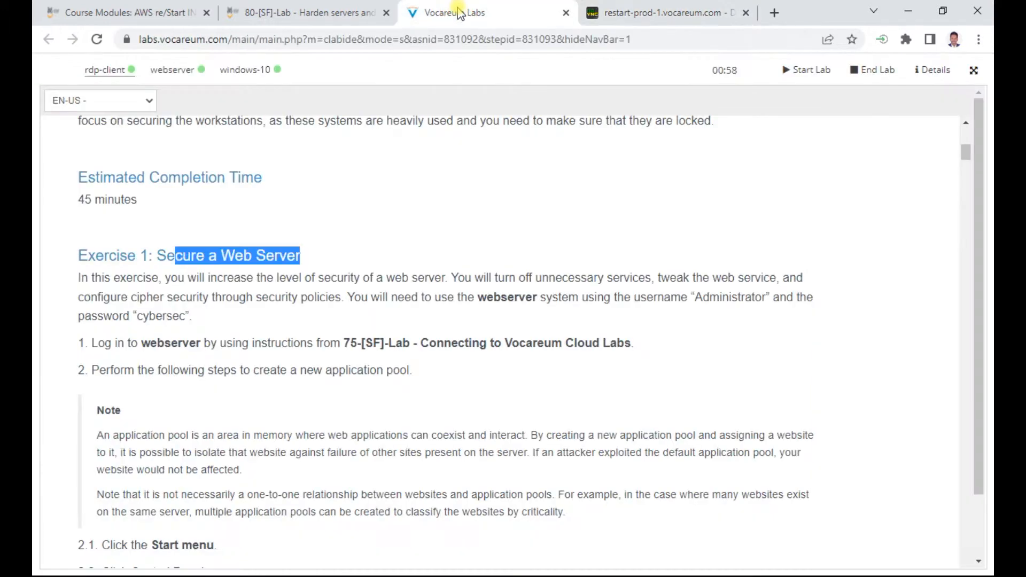
# Step: Copy the three-machine host table from the lab Details dialog and switch to Notepad
pyautogui.click(930, 72)
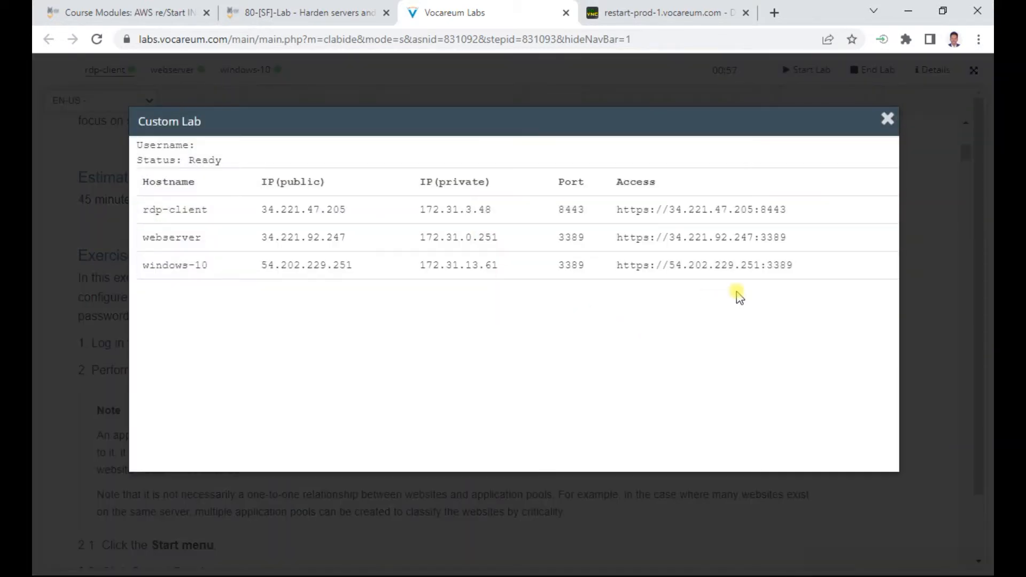
pyautogui.moveTo(803, 265); pyautogui.dragTo(139, 182)
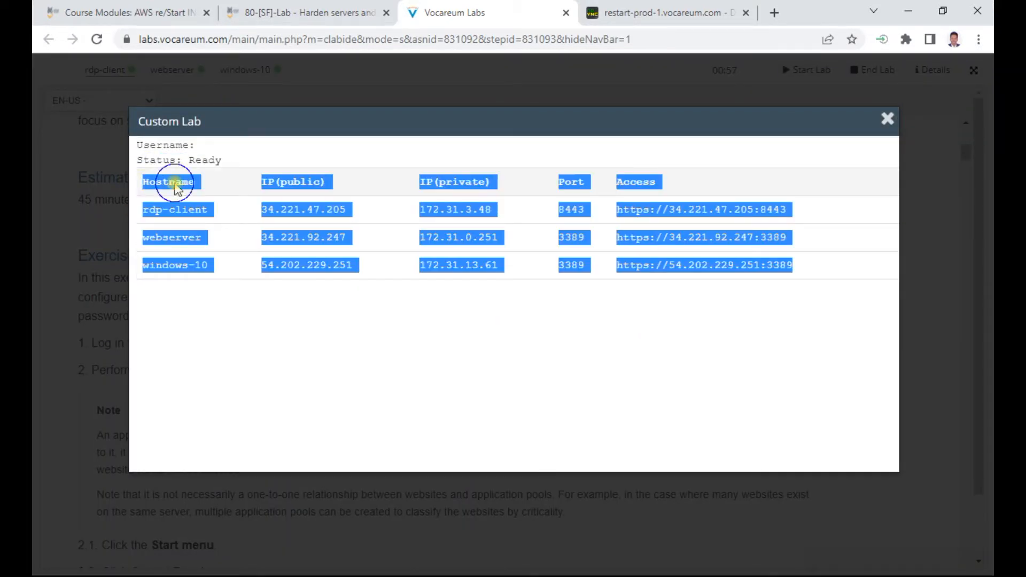
pyautogui.rightClick(181, 183)
pyautogui.click(208, 194)
pyautogui.hotkey('alt', 'Tab')
pyautogui.hotkey('alt', 'Tab')
pyautogui.hotkey('alt', 'Tab')
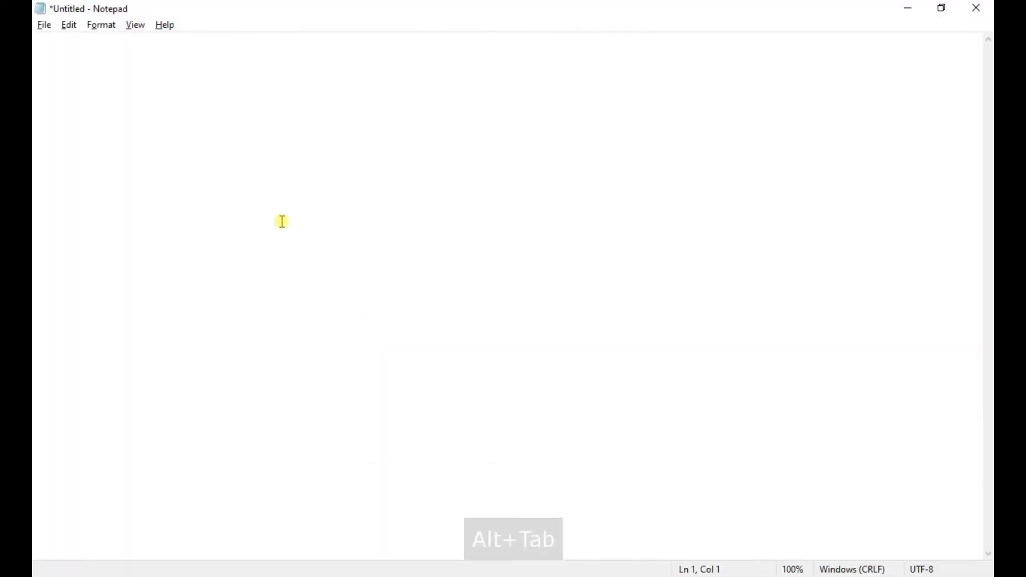
# Step: Paste the host table into Notepad, copy windows-10's IP 172.31.13.61, and close Details
pyautogui.press('Return')
pyautogui.hotkey('ctrl', 'v')
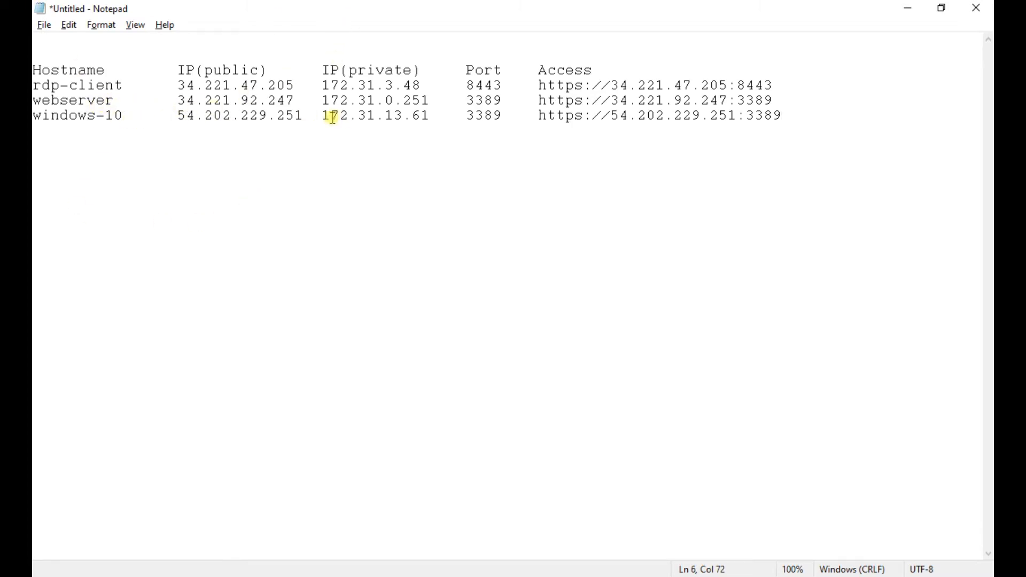
pyautogui.moveTo(321, 116); pyautogui.dragTo(431, 117)
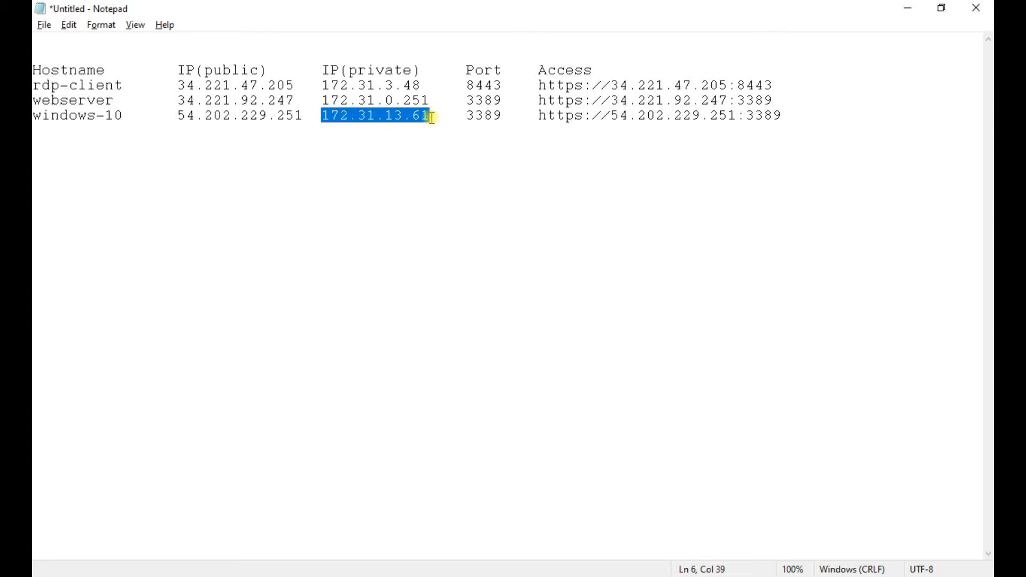
pyautogui.hotkey('ctrl', 'c')
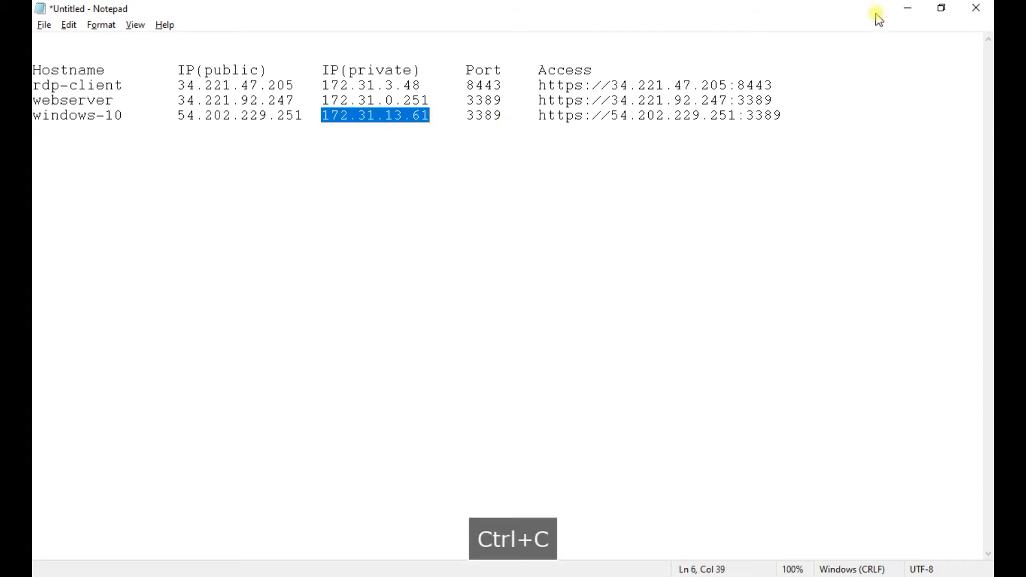
pyautogui.click(908, 9)
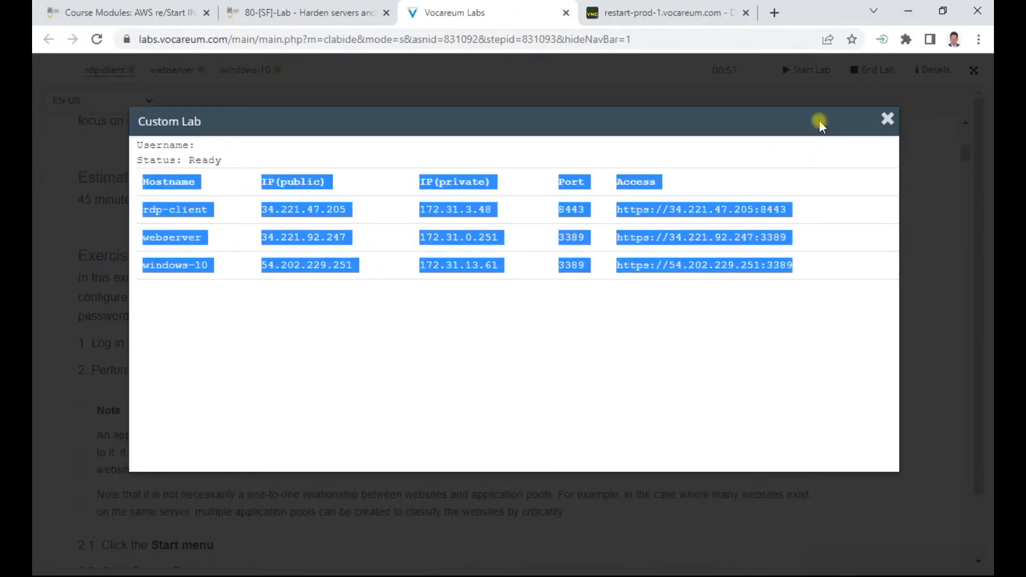
pyautogui.click(887, 118)
pyautogui.scroll(-1, 297, 338)
pyautogui.scroll(-1, 297, 337)
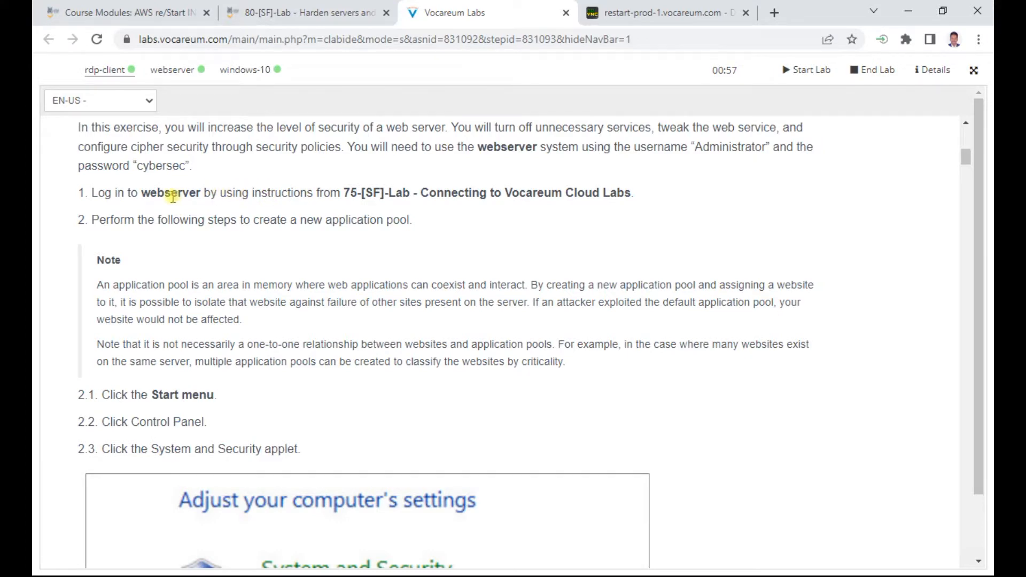
# Step: Copy the webserver's private IP 172.31.0.251 from Notepad and return to the browser
pyautogui.hotkey('alt', 'Tab')
pyautogui.hotkey('alt', 'Tab')
pyautogui.hotkey('alt', 'Tab')
pyautogui.hotkey('alt', 'Tab')
pyautogui.hotkey('alt', 'Tab')
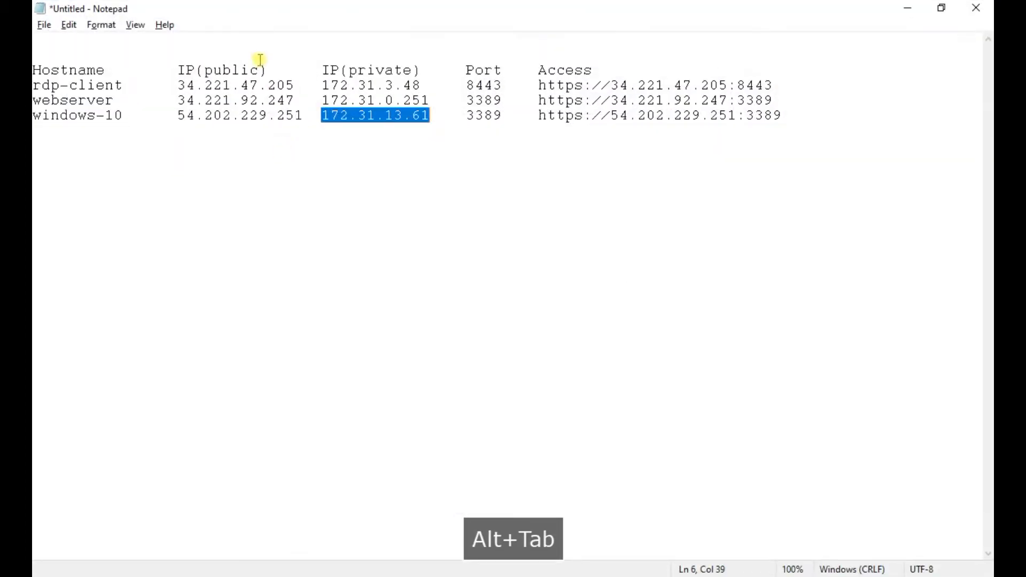
pyautogui.doubleClick(367, 101)
pyautogui.moveTo(429, 100); pyautogui.dragTo(317, 96)
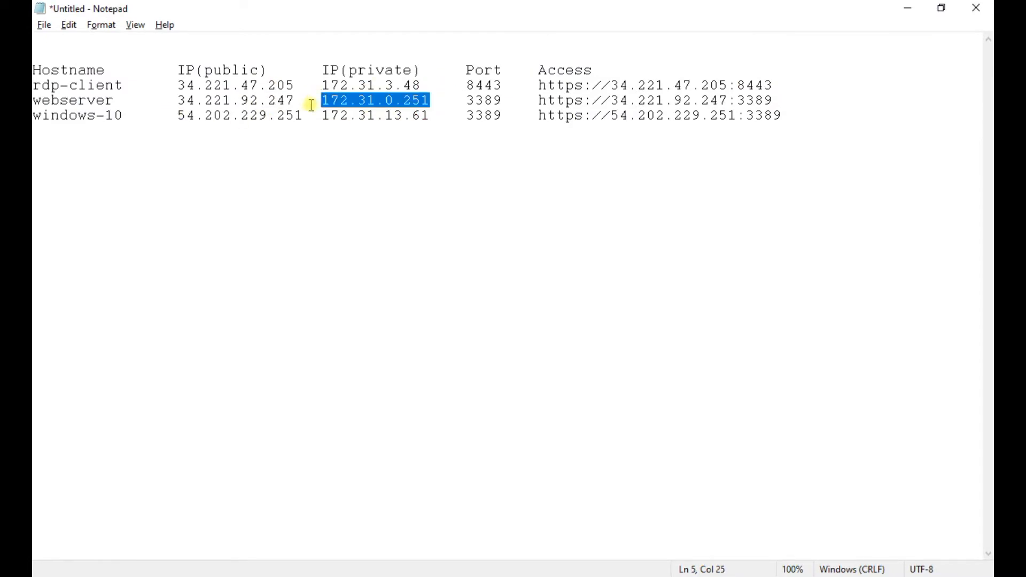
pyautogui.hotkey('ctrl', 'c')
pyautogui.hotkey('alt', 'Tab')
pyautogui.hotkey('alt', 'Tab')
pyautogui.hotkey('alt', 'Tab')
pyautogui.hotkey('alt', 'Tab')
pyautogui.hotkey('alt', 'Tab')
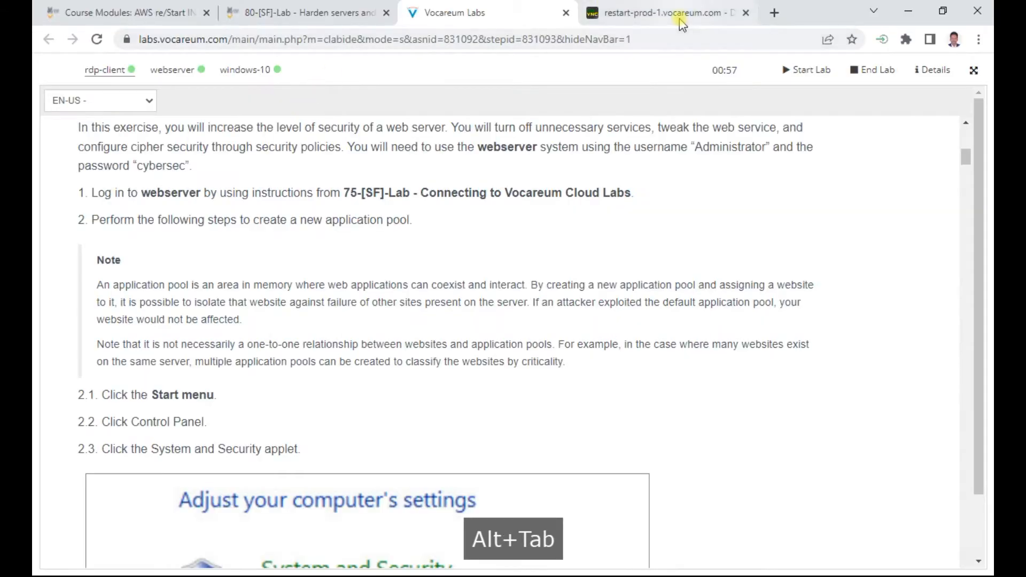
# Step: Connect Remmina to 172.31.0.251 as Administrator with the account password
pyautogui.click(677, 16)
pyautogui.hotkey('ctrl', 'v')
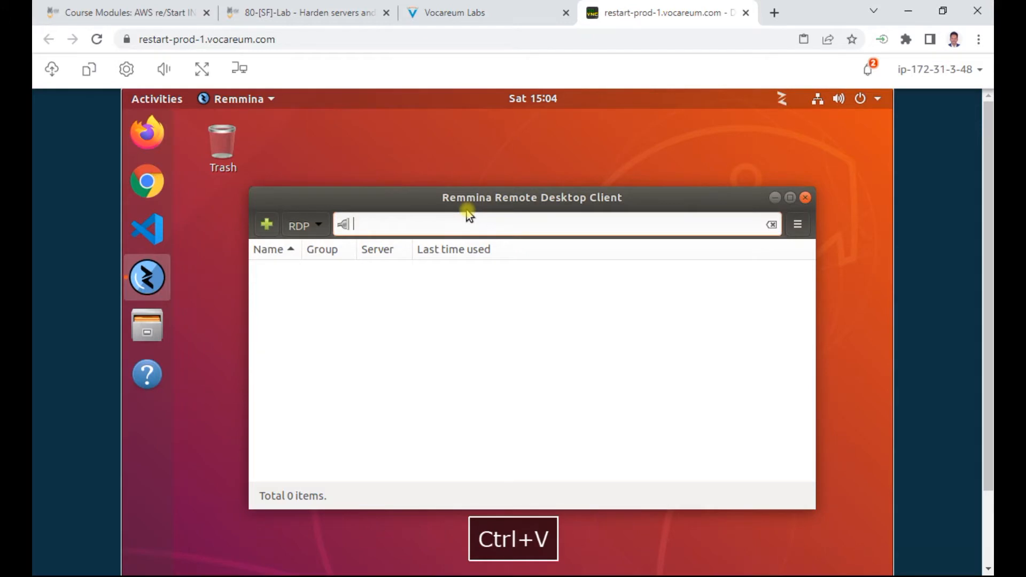
pyautogui.press('Return')
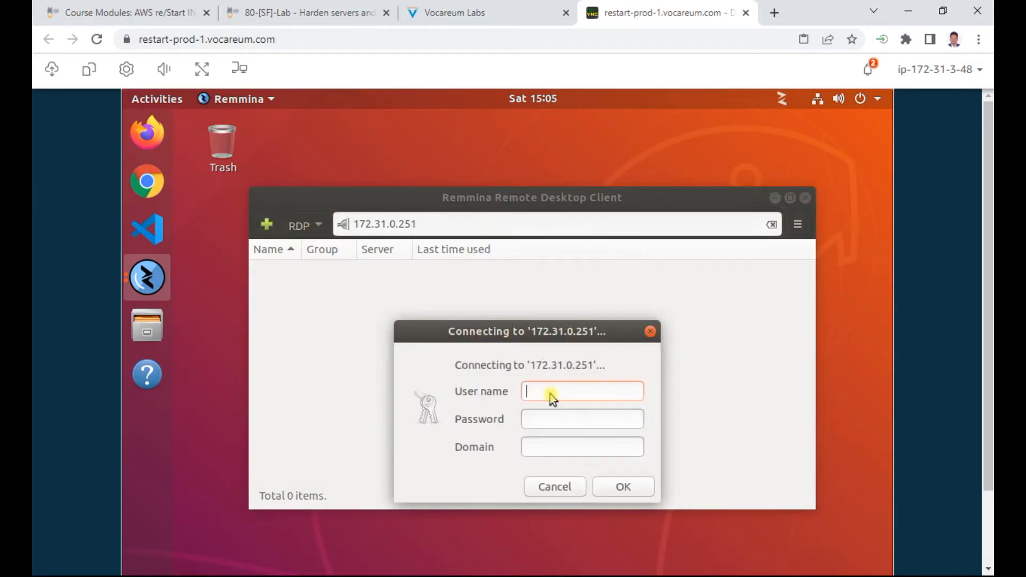
pyautogui.write('Administra')
pyautogui.write('tor')
pyautogui.press('Tab')
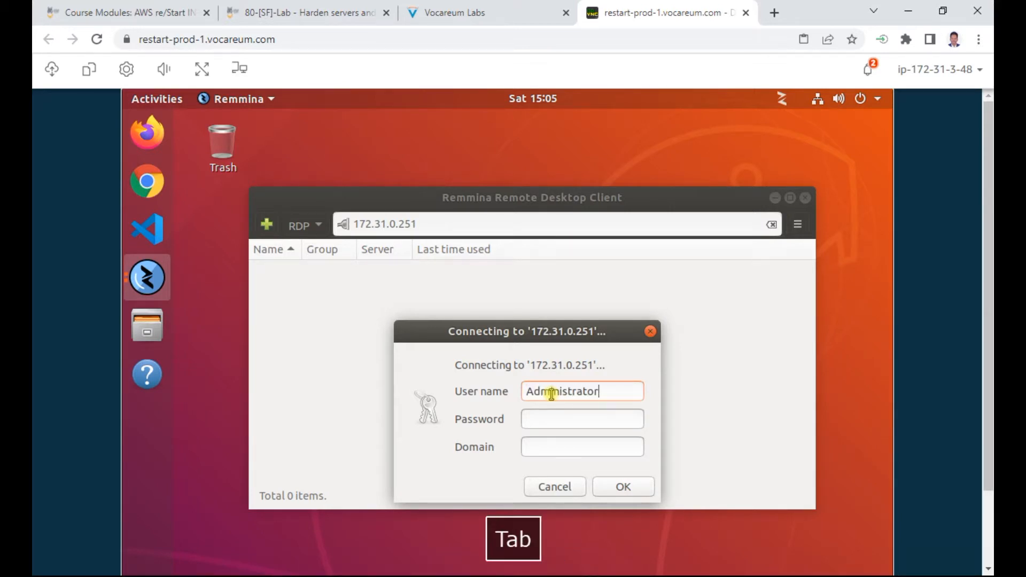
pyautogui.write('•••••')
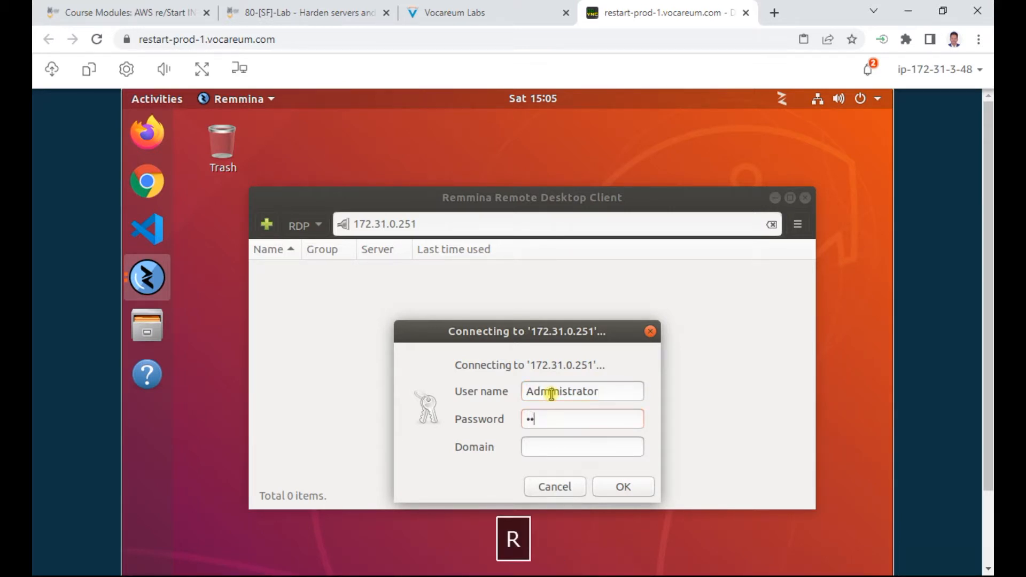
pyautogui.press('Return')
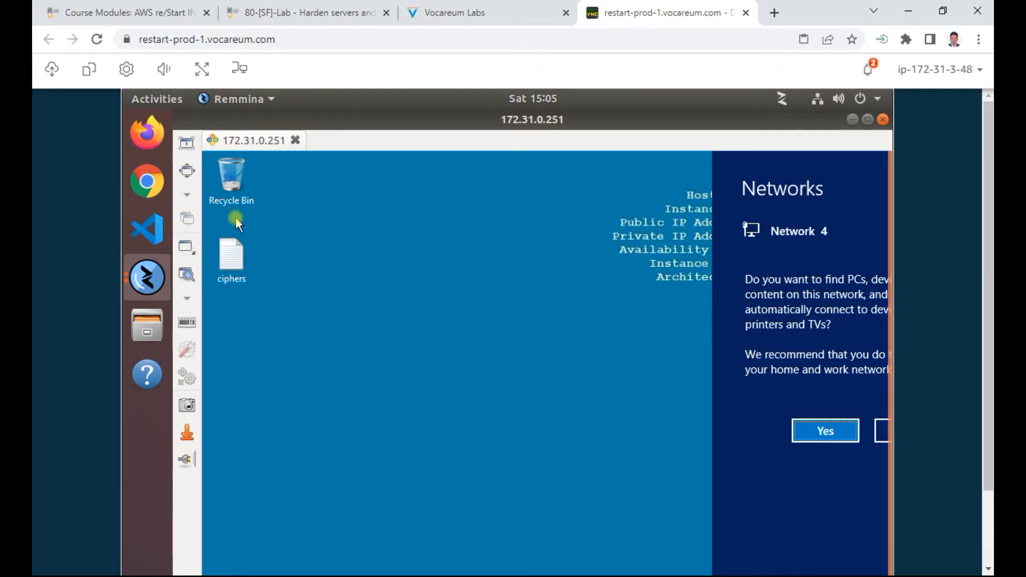
# Step: Make the session fullscreen, allow network discovery, and note the System and Security instruction
pyautogui.click(187, 172)
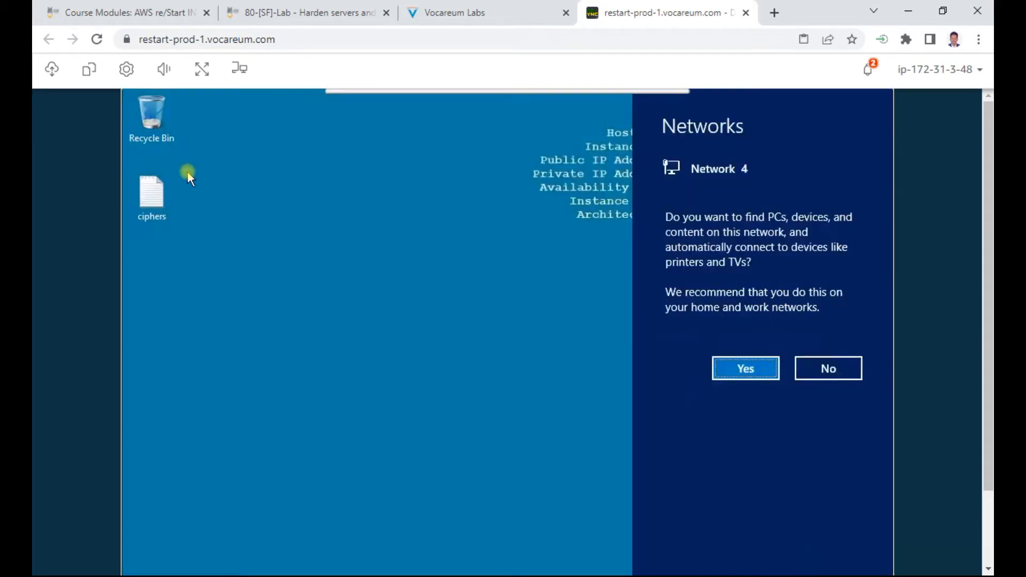
pyautogui.click(755, 367)
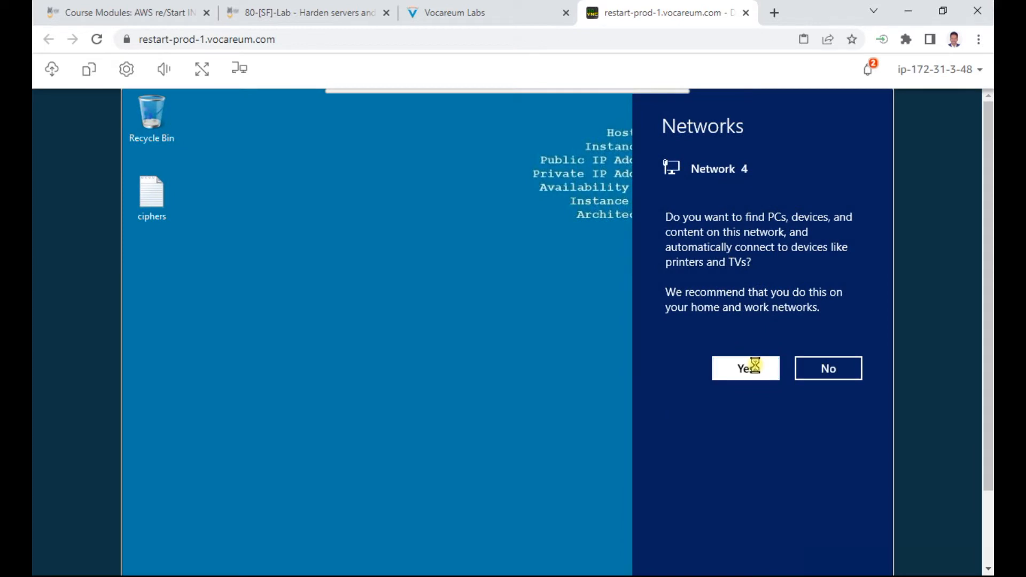
pyautogui.moveTo(987, 159)
pyautogui.mouseDown()
pyautogui.moveTo(990, 351)
pyautogui.moveTo(988, 143)
pyautogui.mouseUp()
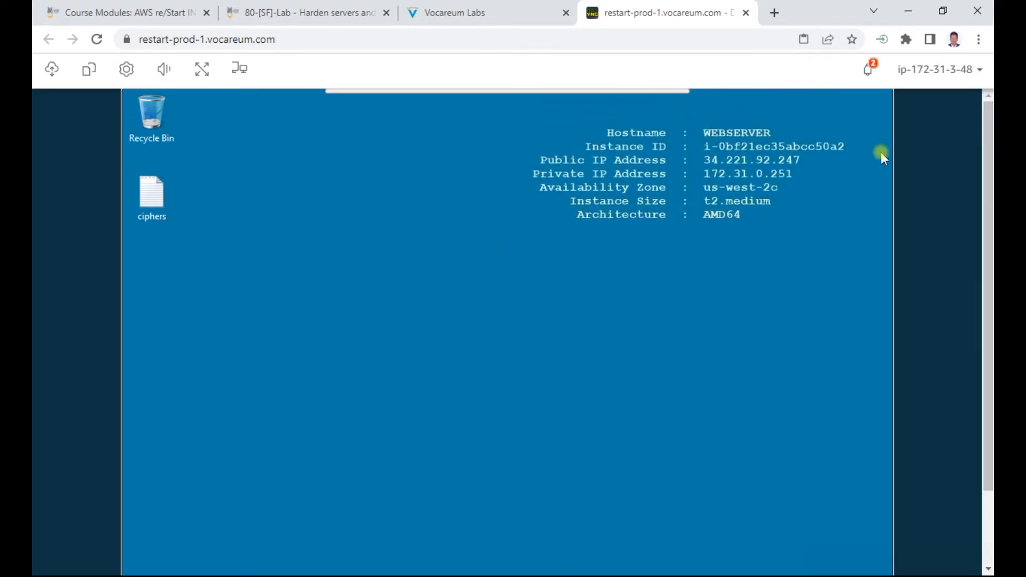
pyautogui.click(458, 12)
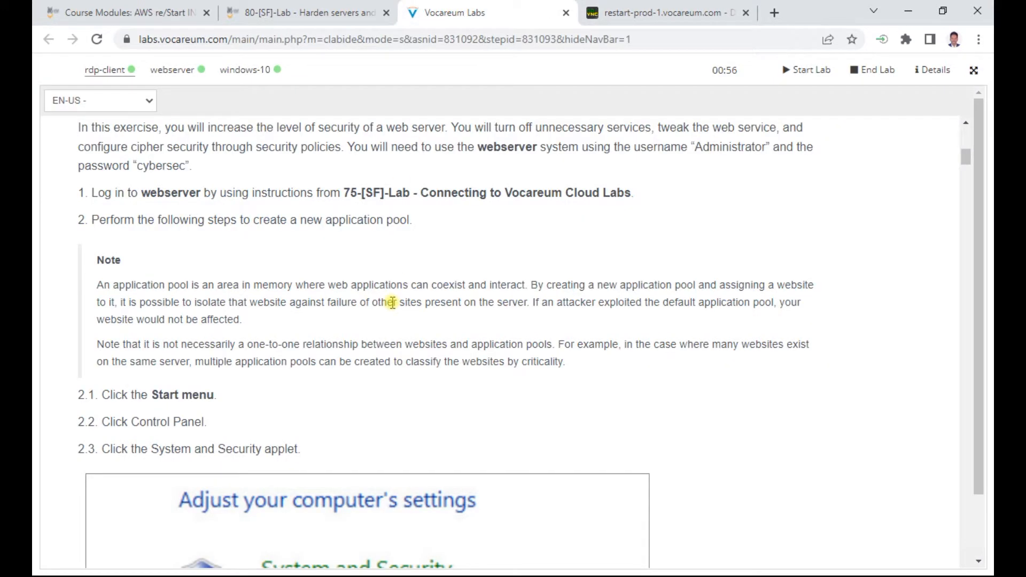
pyautogui.scroll(-3, 302, 393)
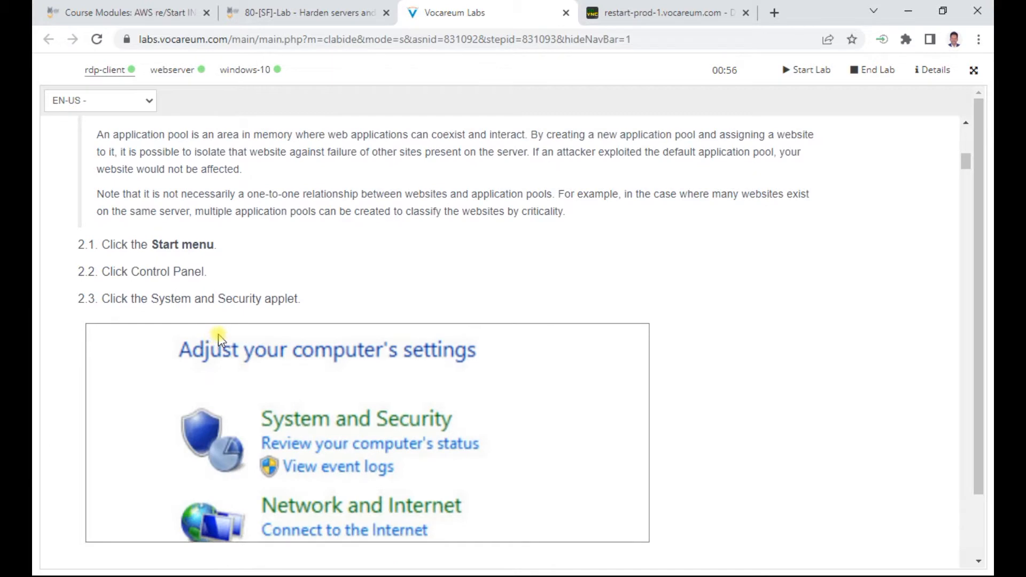
pyautogui.moveTo(160, 297); pyautogui.dragTo(304, 298)
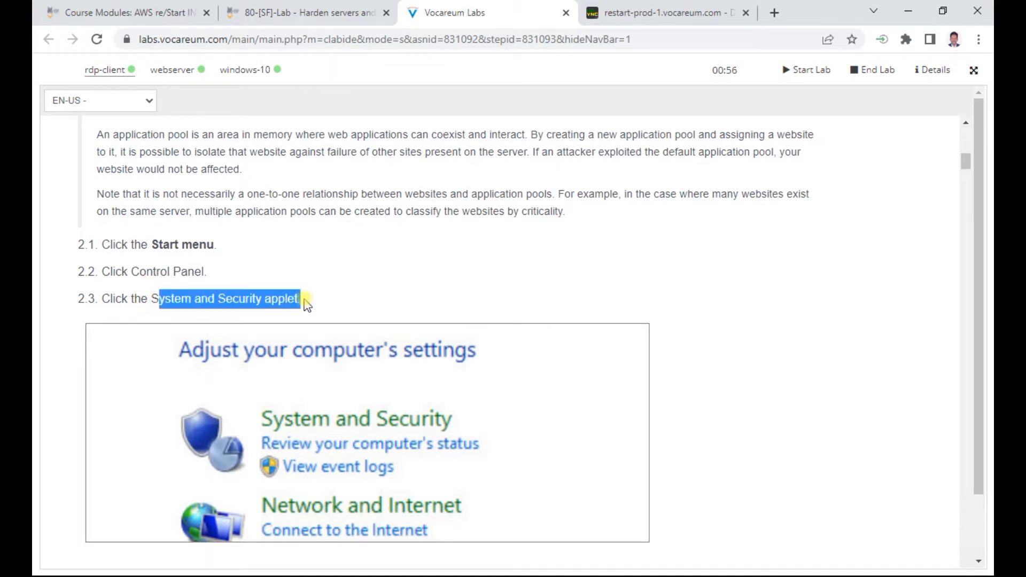
# Step: Open Control Panel's System and Security page from the webserver's Start screen
pyautogui.click(666, 14)
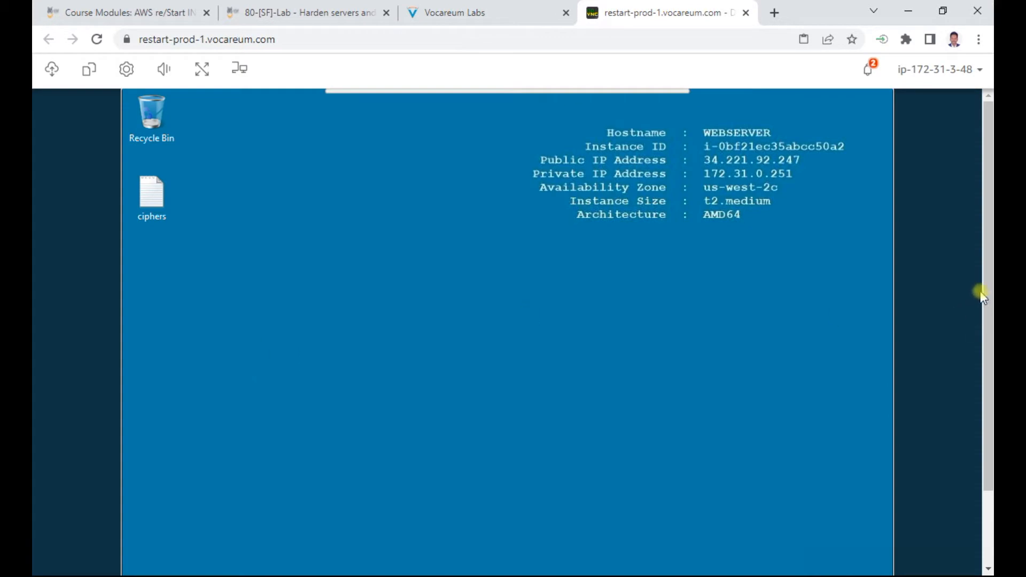
pyautogui.scroll(-3, 981, 296)
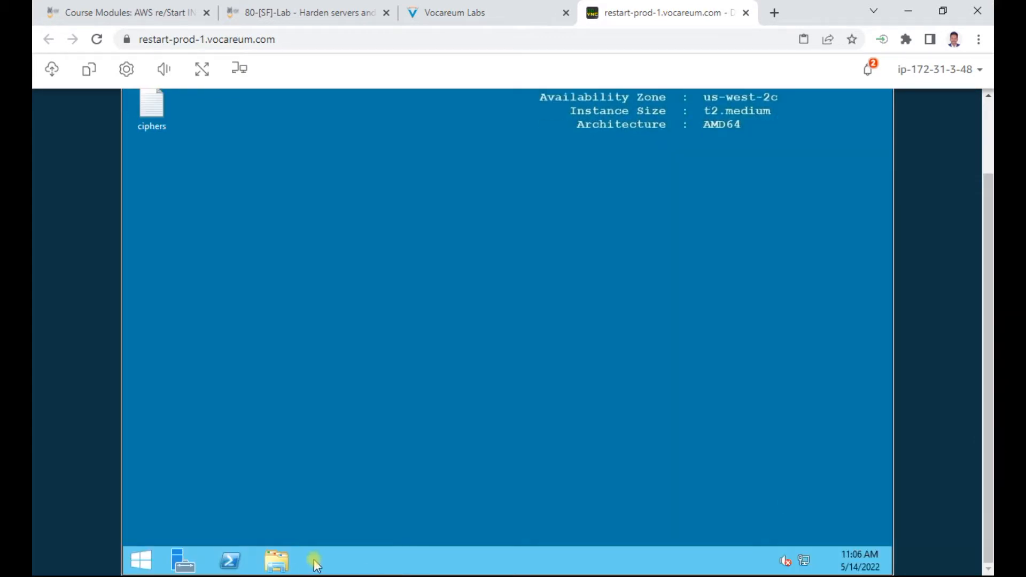
pyautogui.click(140, 563)
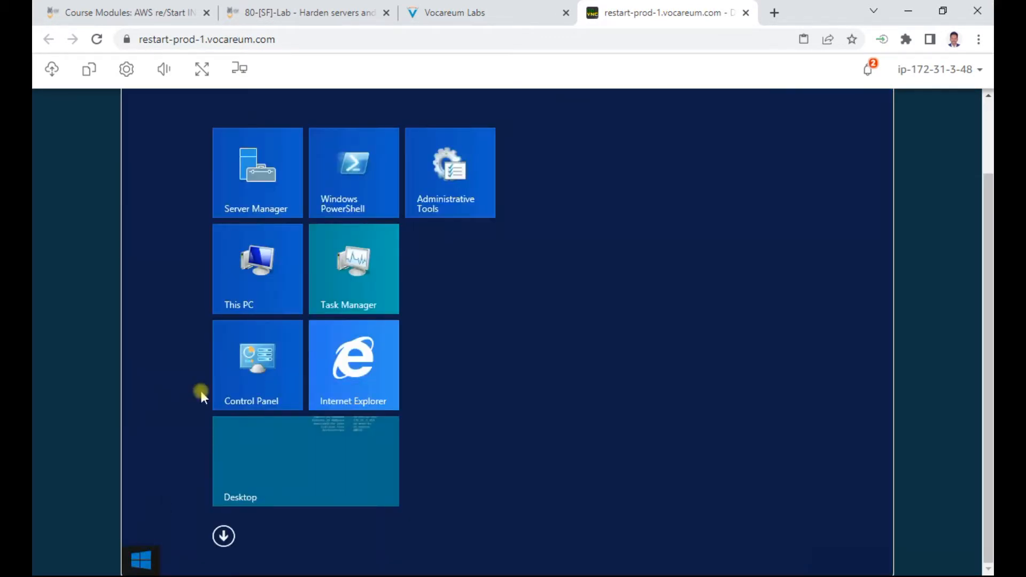
pyautogui.click(245, 367)
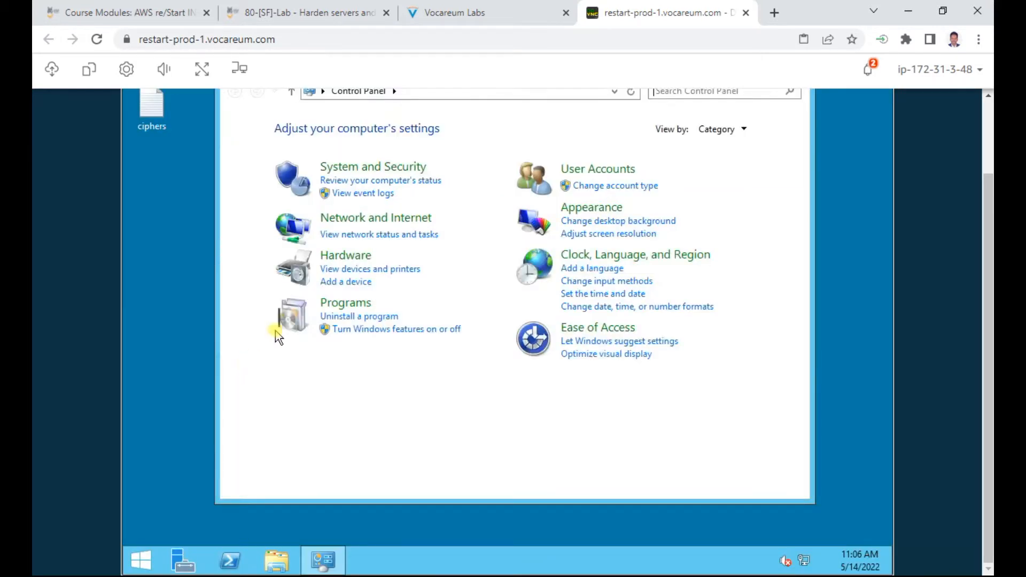
pyautogui.click(371, 167)
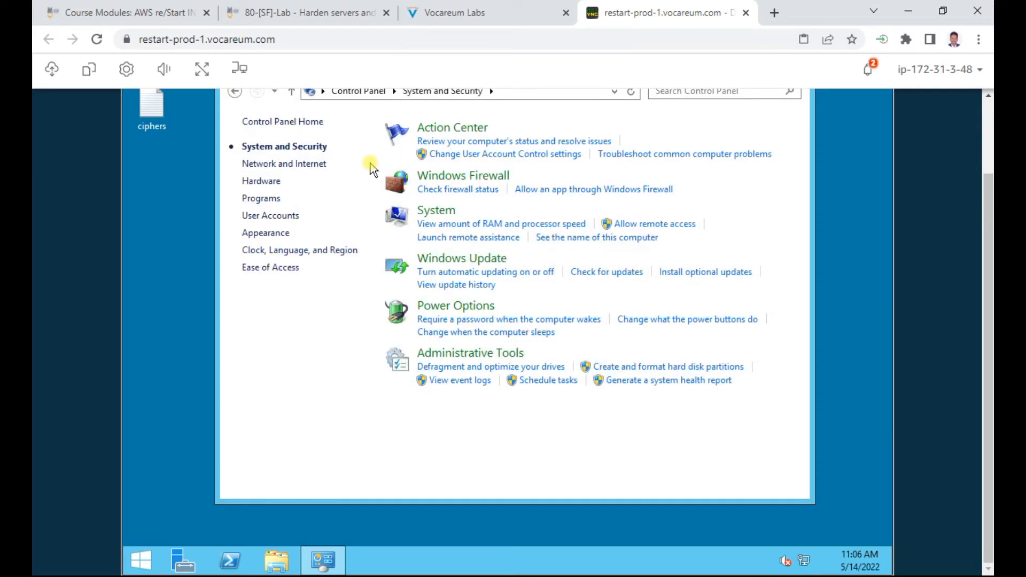
# Step: Review the next instructions, marking the Administrative Tools and IIS Manager steps
pyautogui.click(555, 12)
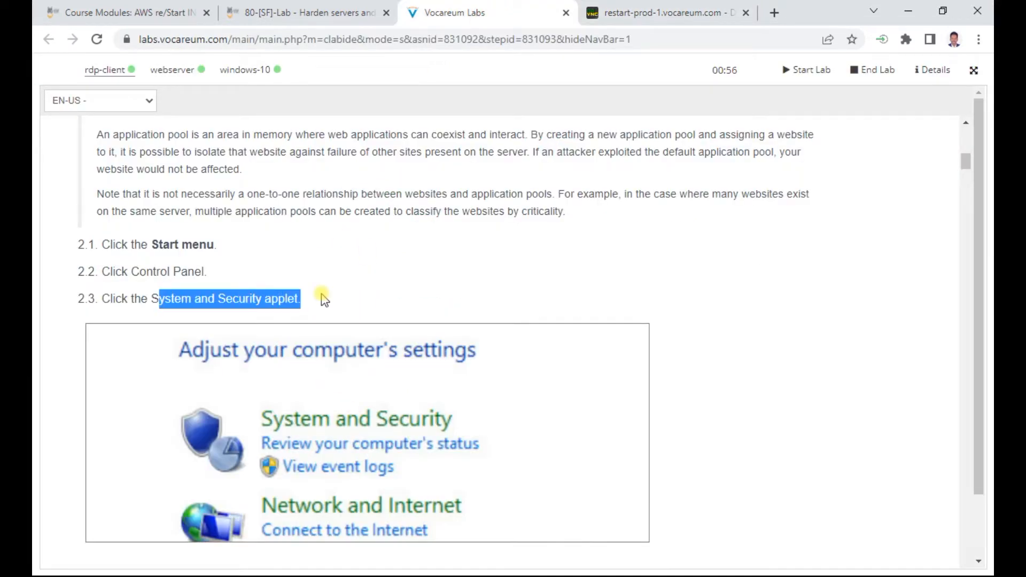
pyautogui.scroll(-2, 216, 258)
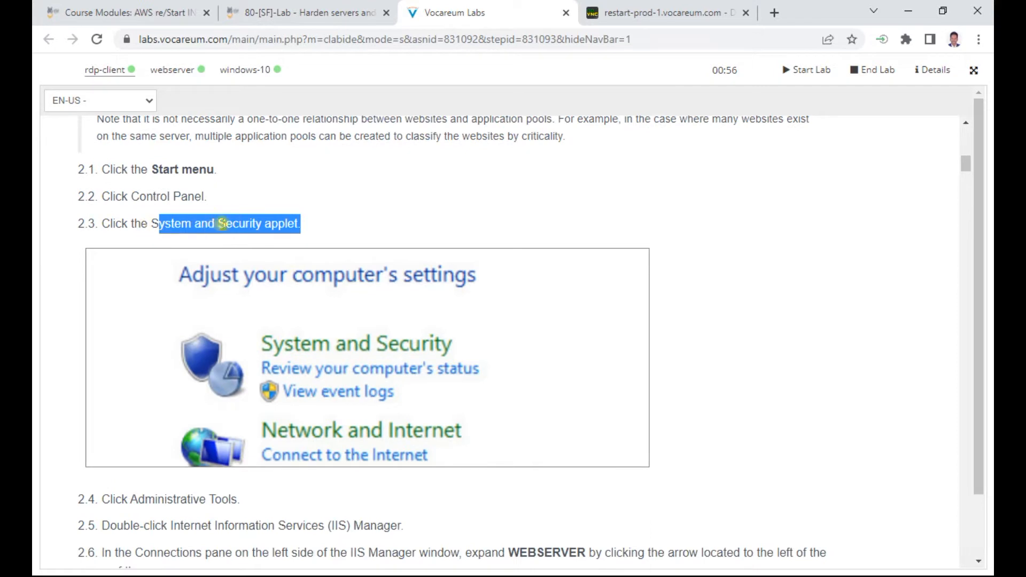
pyautogui.click(674, 12)
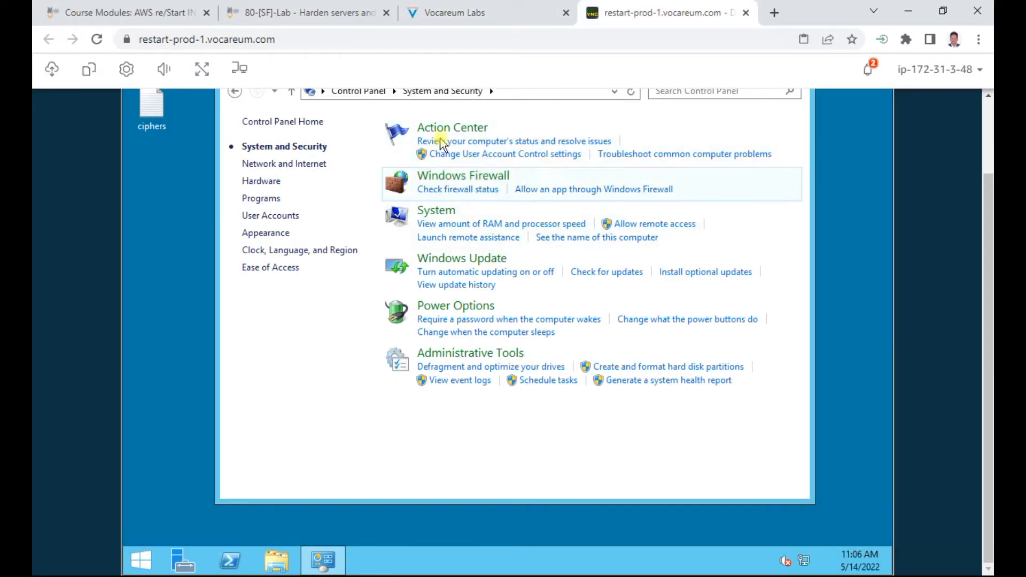
pyautogui.click(477, 13)
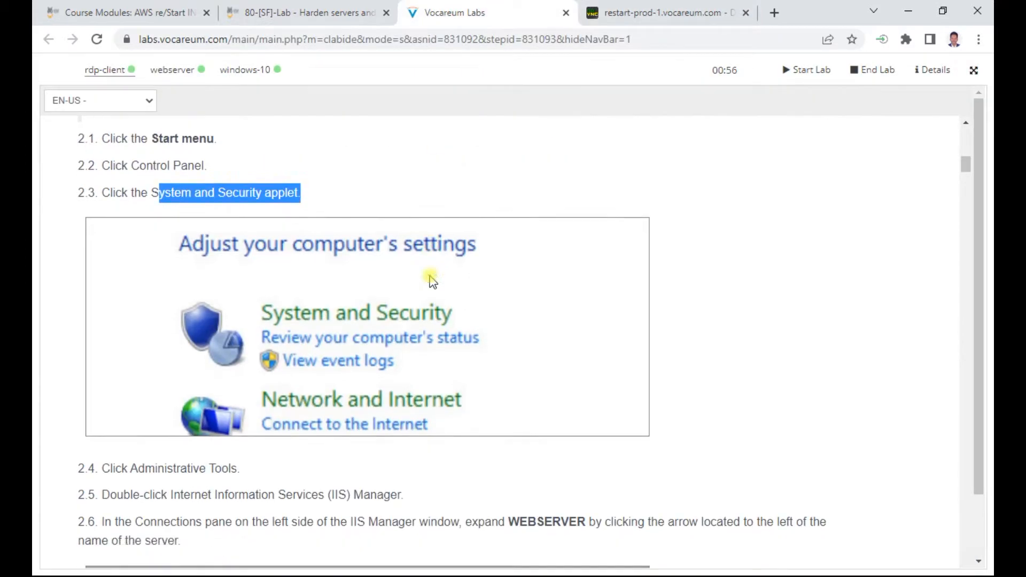
pyautogui.scroll(-3, 433, 280)
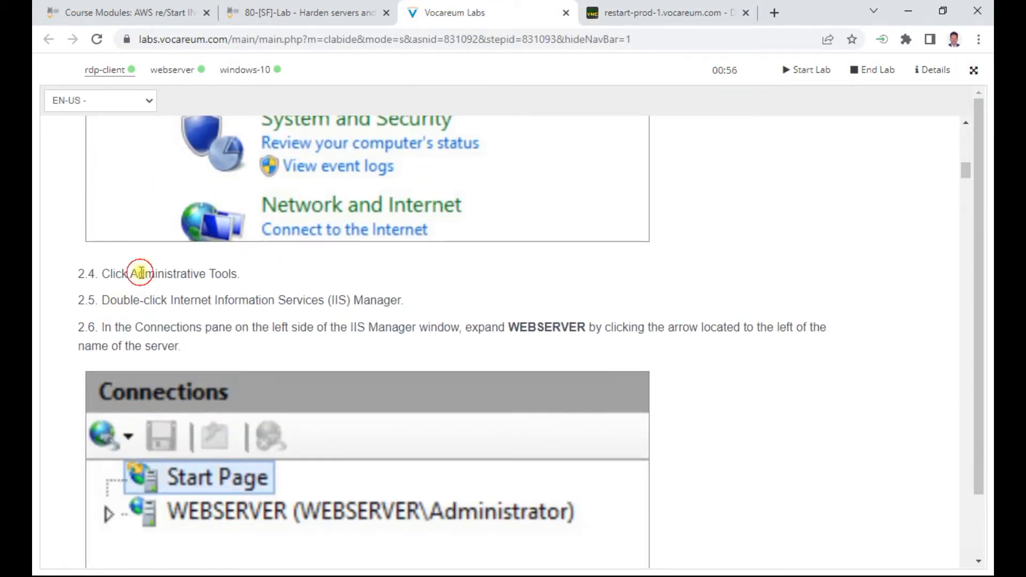
pyautogui.moveTo(140, 273); pyautogui.dragTo(257, 273)
pyautogui.moveTo(176, 297); pyautogui.dragTo(403, 300)
pyautogui.click(662, 12)
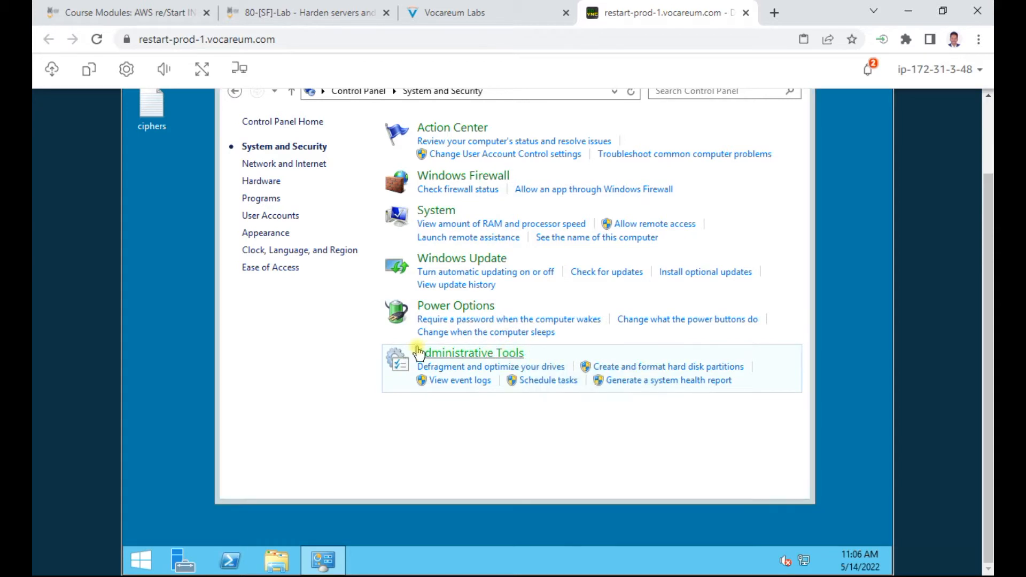
# Step: Launch IIS Manager from Administrative Tools and expand the WEBSERVER node in Connections
pyautogui.click(419, 353)
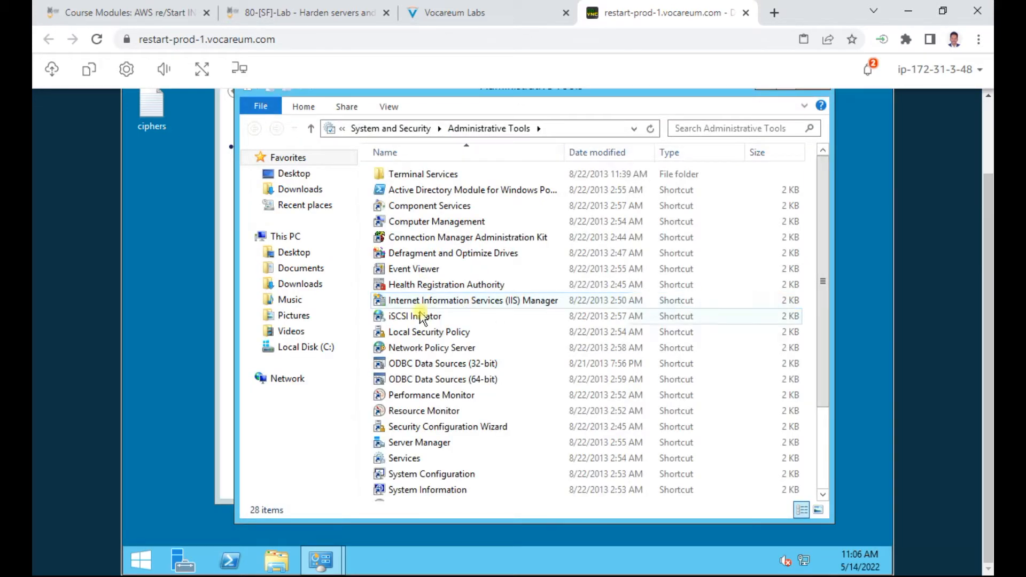
pyautogui.click(511, 302)
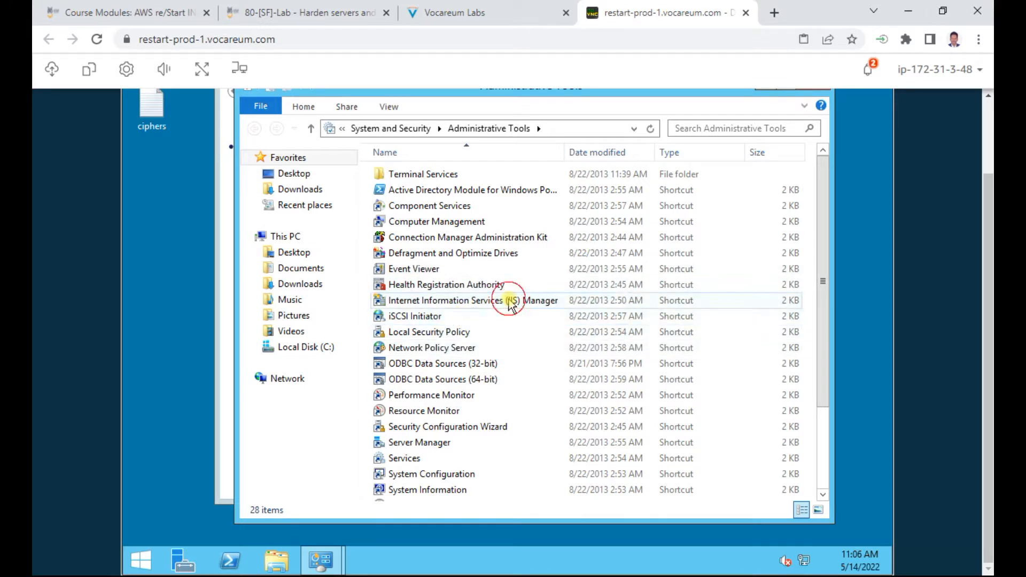
pyautogui.doubleClick(509, 301)
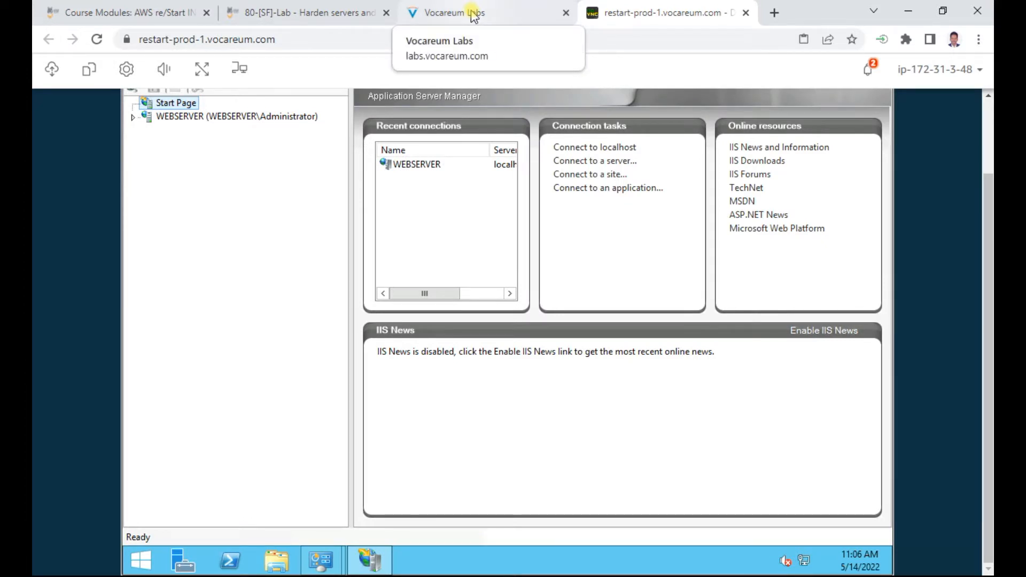
pyautogui.click(473, 16)
pyautogui.scroll(-4, 399, 318)
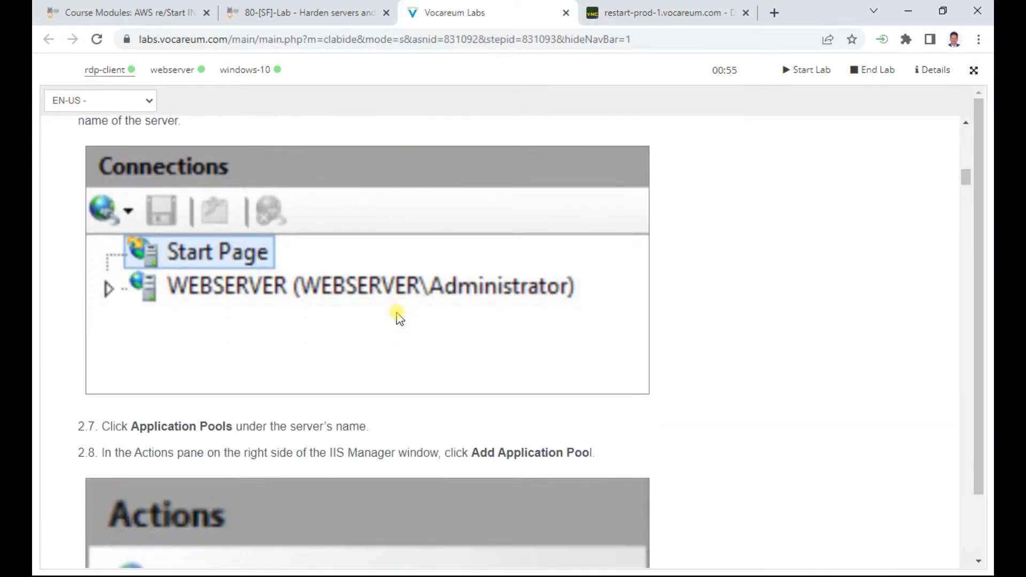
pyautogui.scroll(-3, 339, 350)
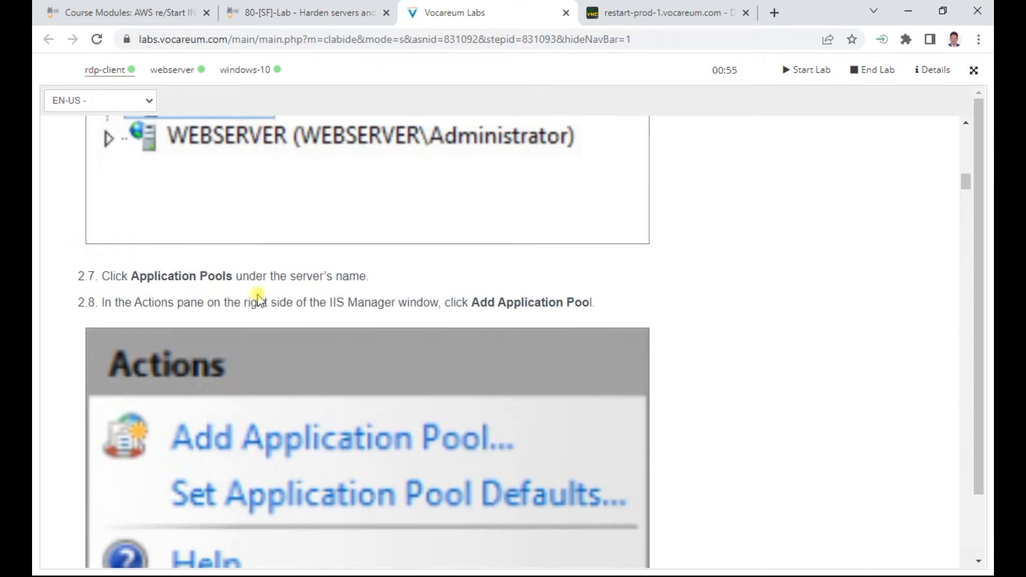
pyautogui.click(649, 11)
pyautogui.click(171, 116)
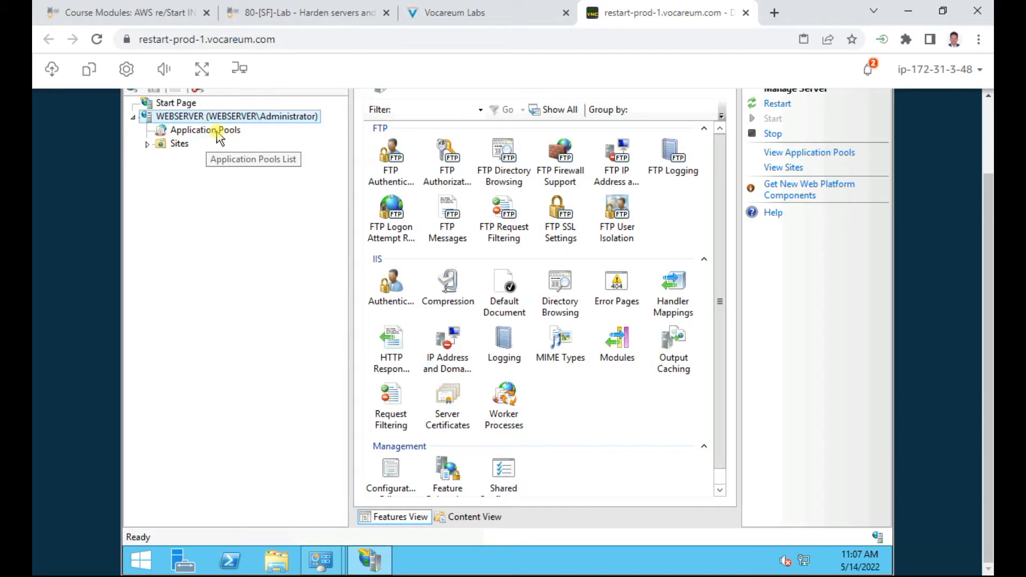
# Step: Show the Application Pools list and copy the name AppPoolSecure from the instructions
pyautogui.click(216, 133)
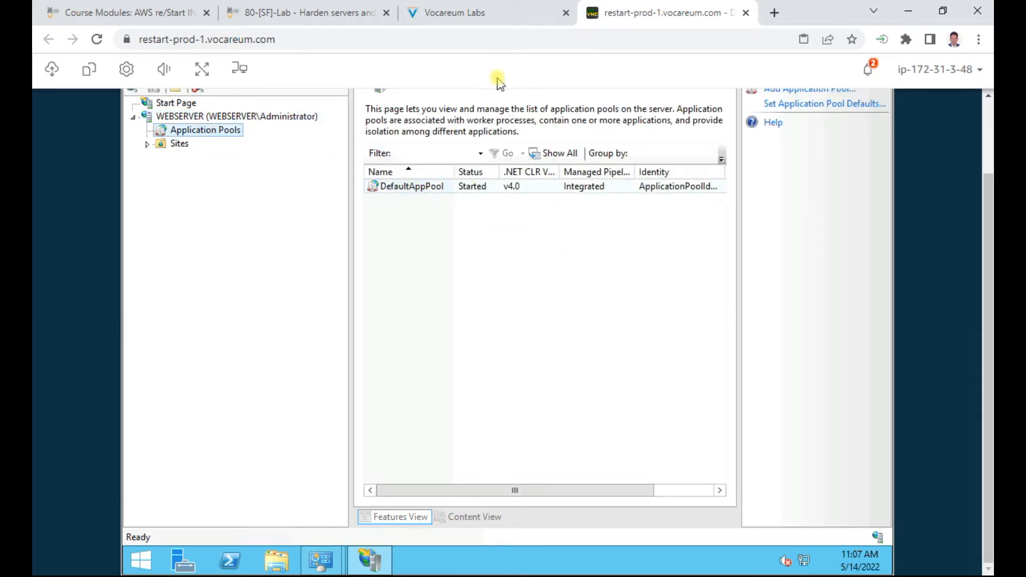
pyautogui.click(479, 12)
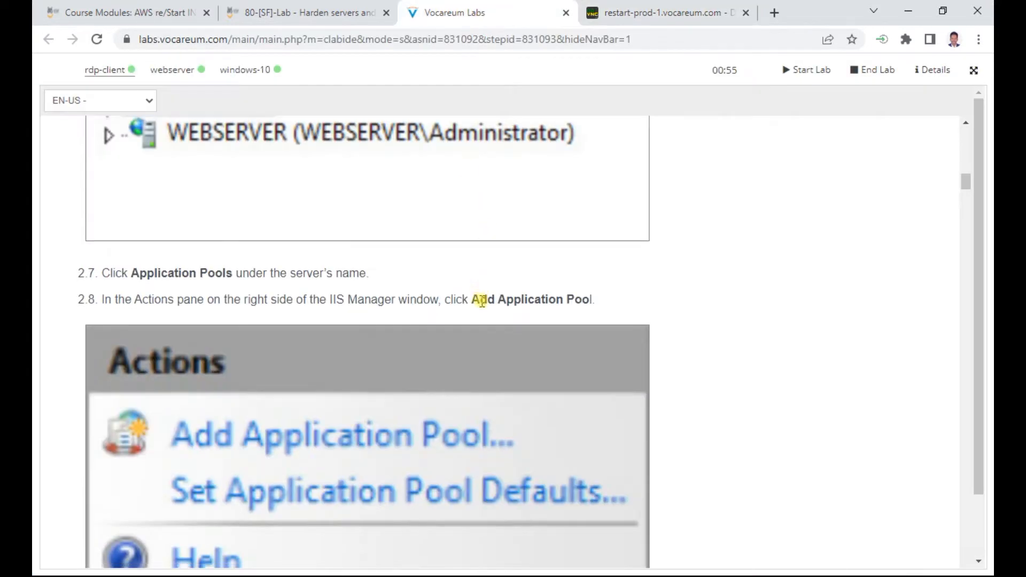
pyautogui.scroll(-6, 482, 301)
pyautogui.scroll(-1, 481, 304)
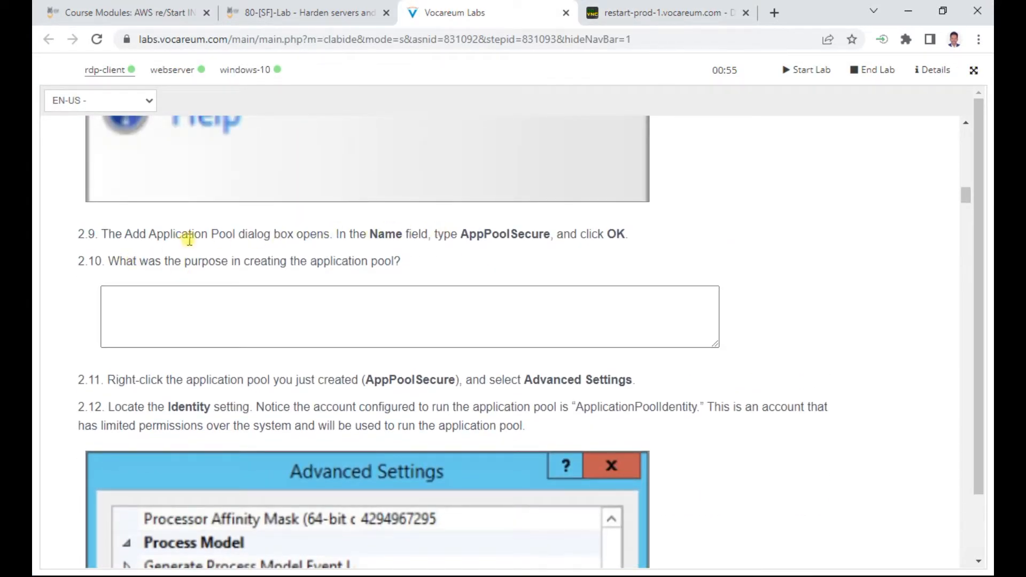
pyautogui.moveTo(463, 234); pyautogui.dragTo(552, 234)
pyautogui.rightClick(528, 235)
pyautogui.click(545, 248)
pyautogui.click(640, 11)
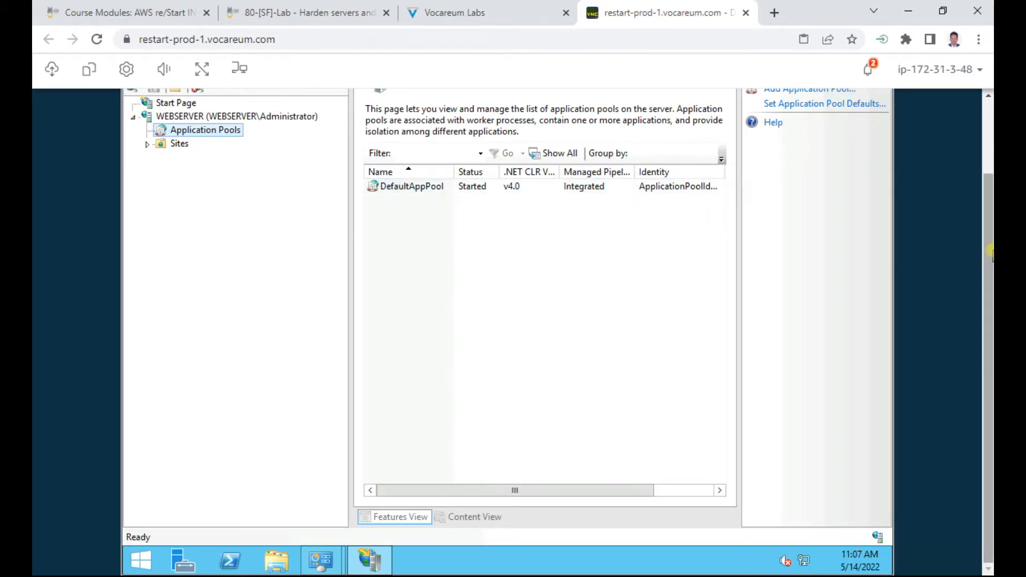
pyautogui.scroll(2, 989, 251)
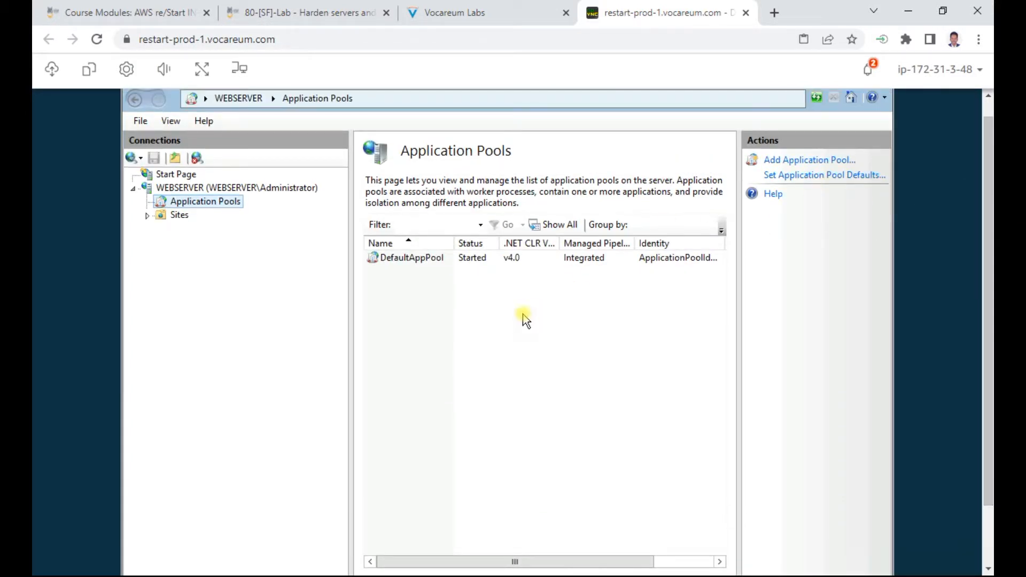
# Step: Add a new application pool named AppPoolSecure
pyautogui.rightClick(405, 283)
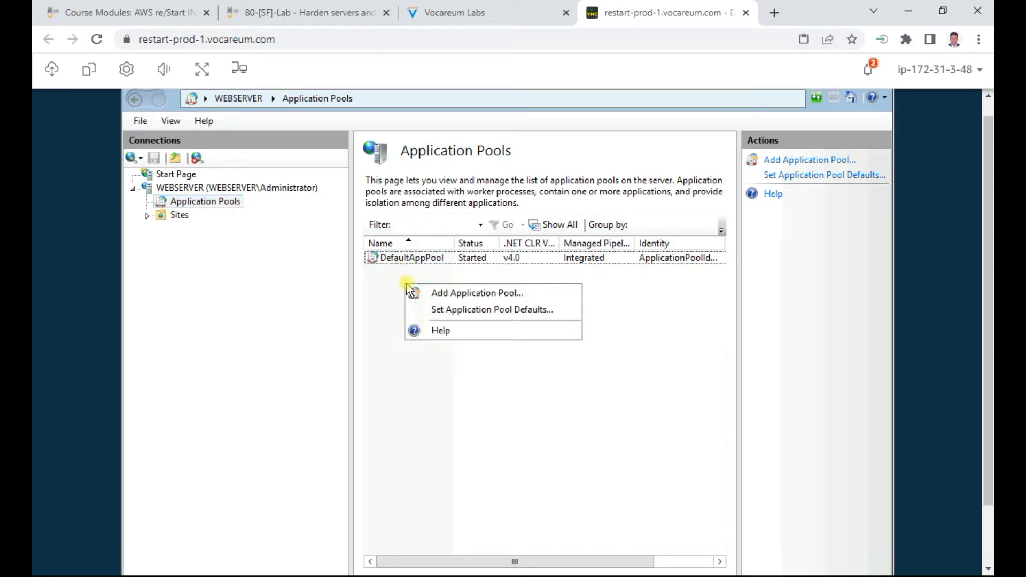
pyautogui.click(458, 294)
pyautogui.click(445, 295)
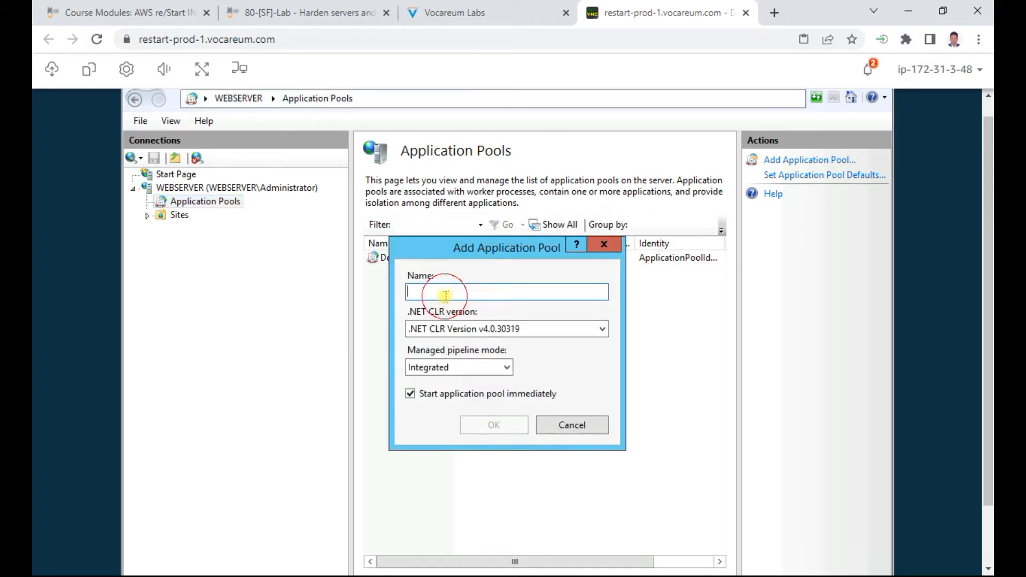
pyautogui.hotkey('ctrl', 'v')
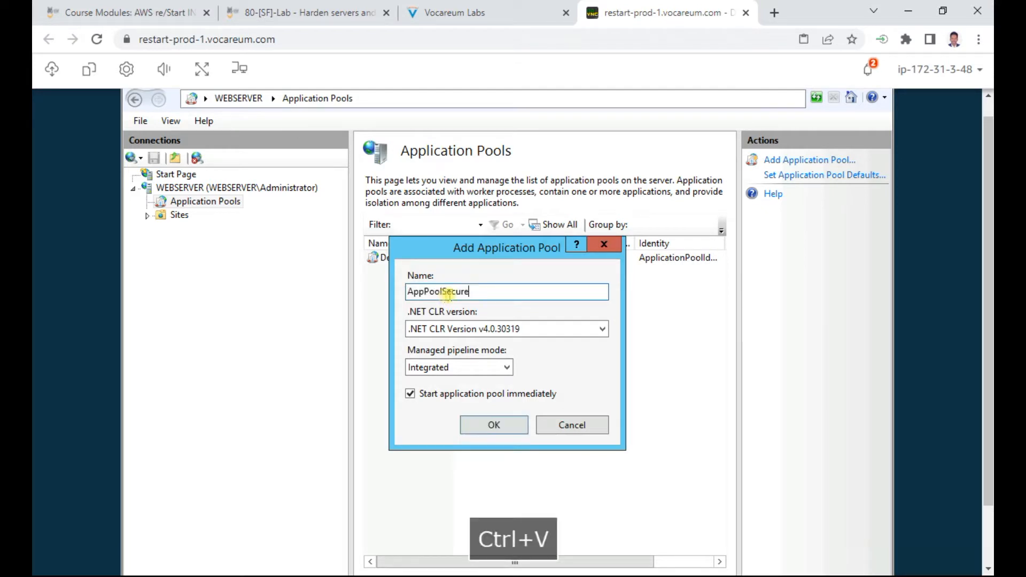
pyautogui.click(516, 12)
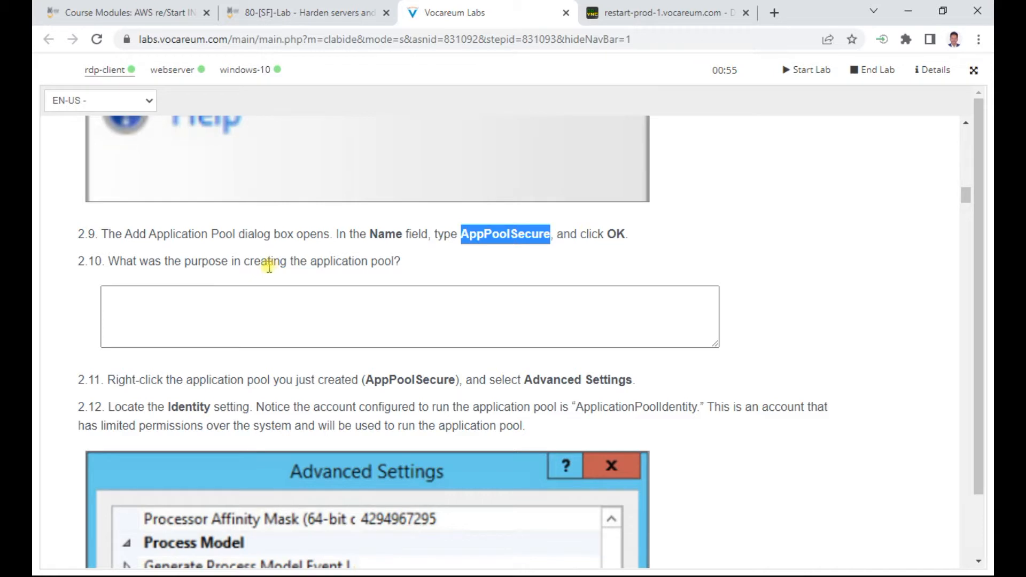
pyautogui.click(648, 21)
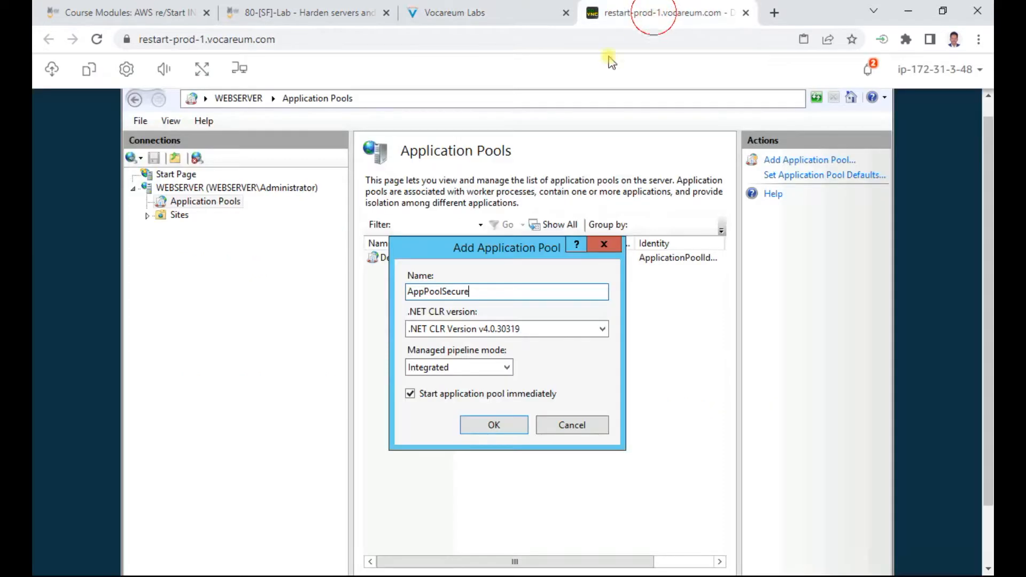
pyautogui.click(494, 425)
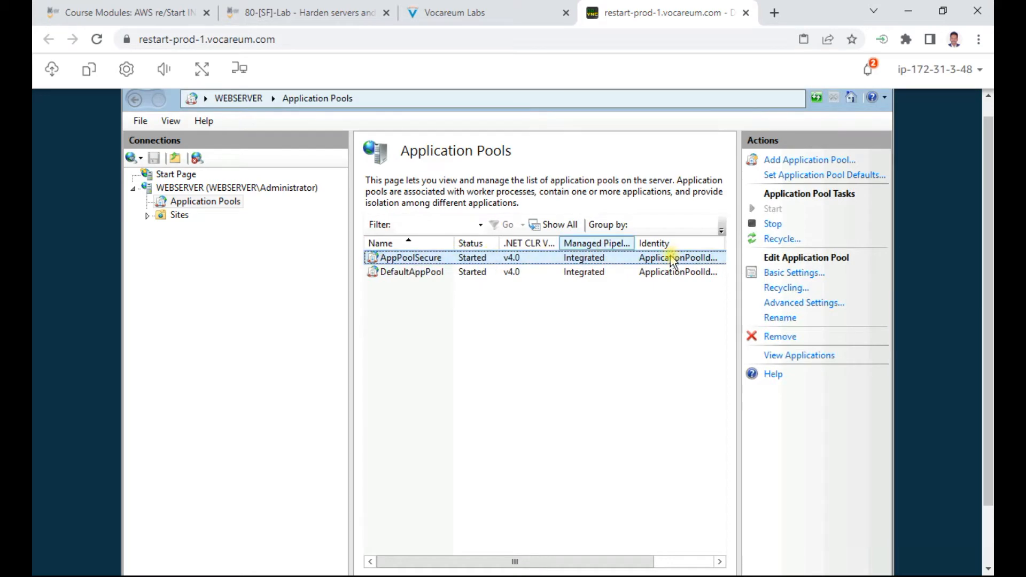
# Step: Read instruction step 2.11, then select the AppPoolSecure pool
pyautogui.click(481, 12)
pyautogui.scroll(-3, 410, 342)
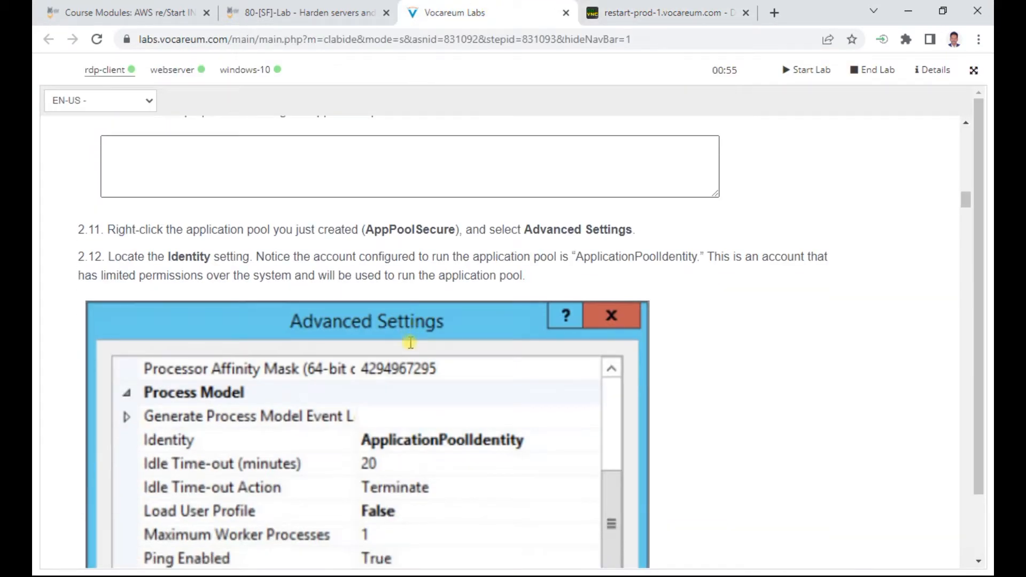
pyautogui.moveTo(186, 231); pyautogui.dragTo(627, 235)
pyautogui.click(652, 13)
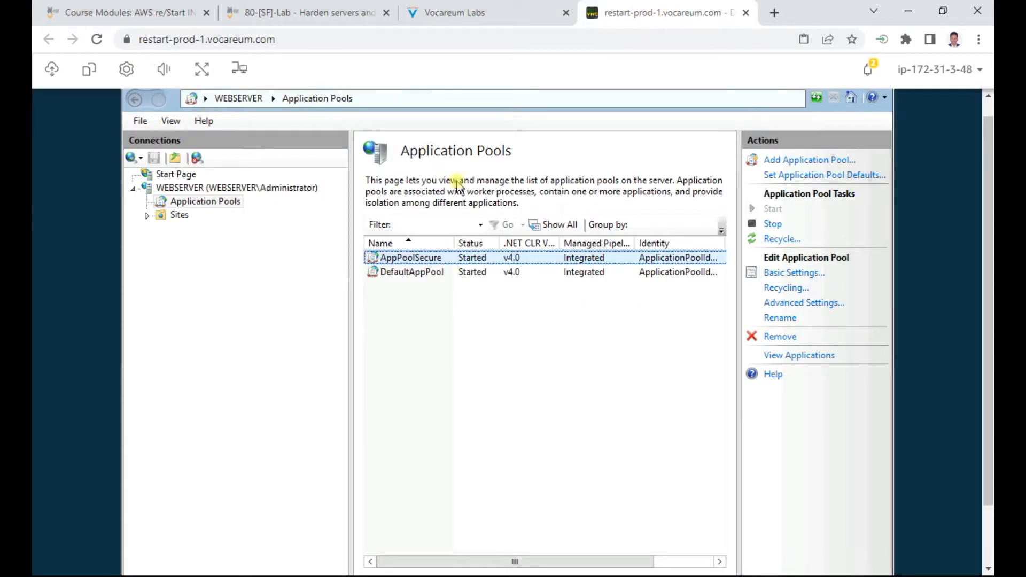
pyautogui.click(431, 259)
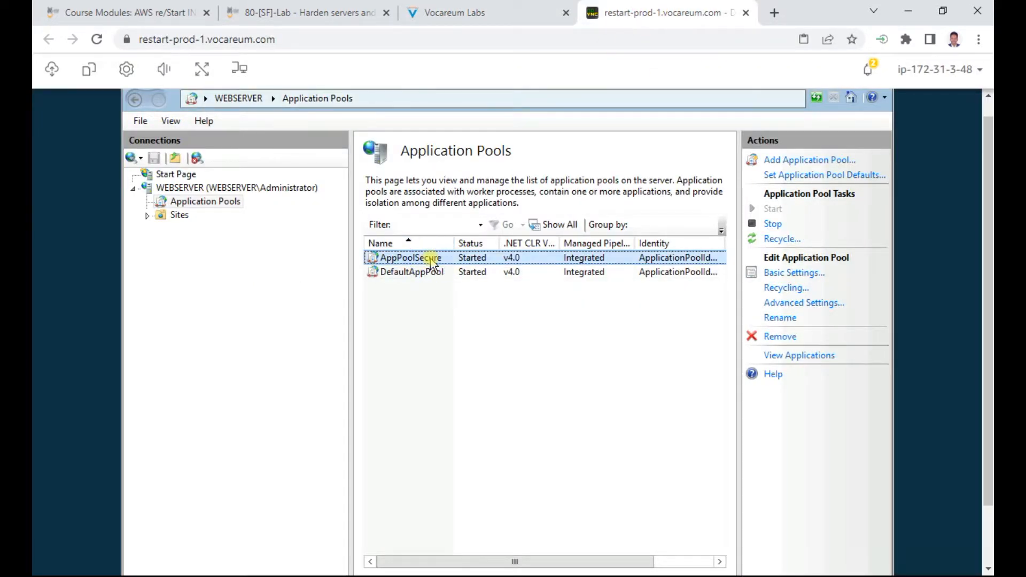
# Step: Open AppPoolSecure's Advanced Settings and mark step 2.12's Identity instructions in the lab
pyautogui.rightClick(432, 262)
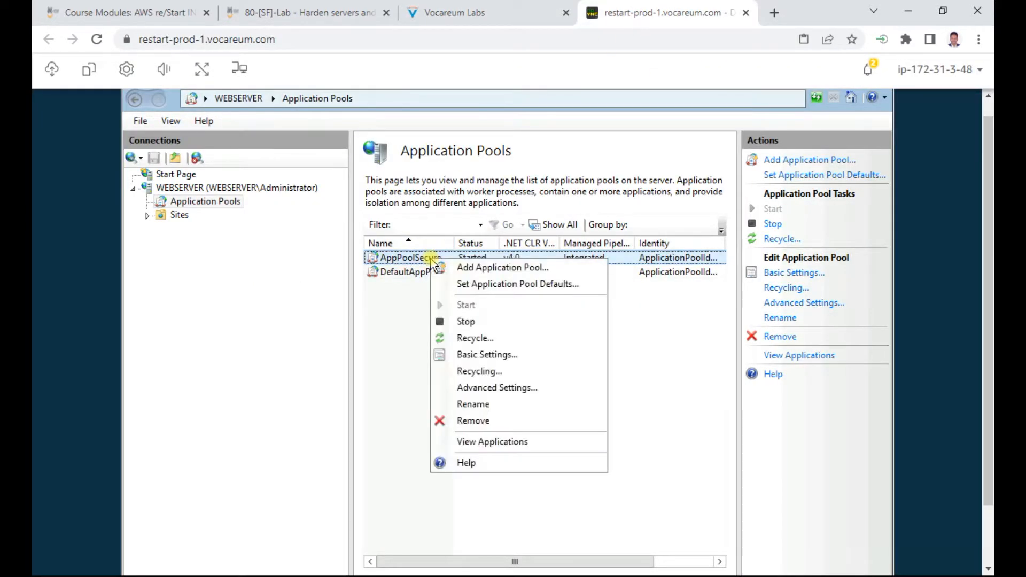
pyautogui.click(502, 389)
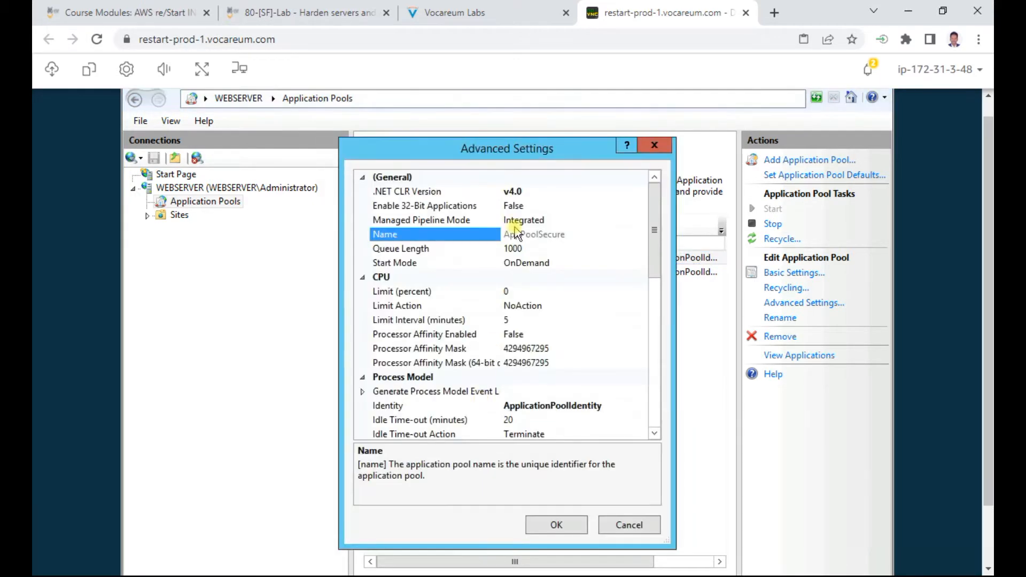
pyautogui.click(490, 16)
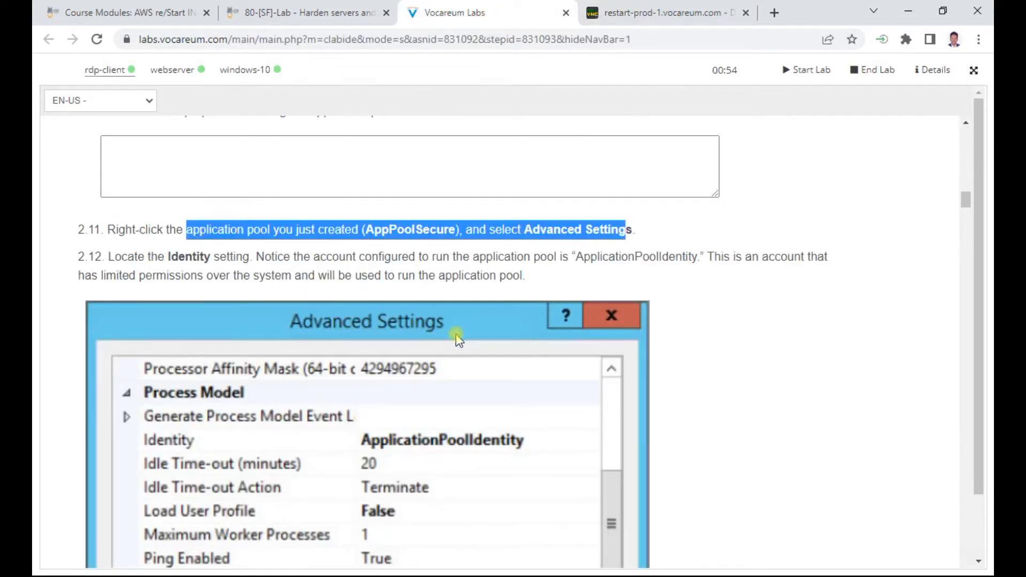
pyautogui.scroll(-3, 457, 334)
pyautogui.scroll(2, 457, 338)
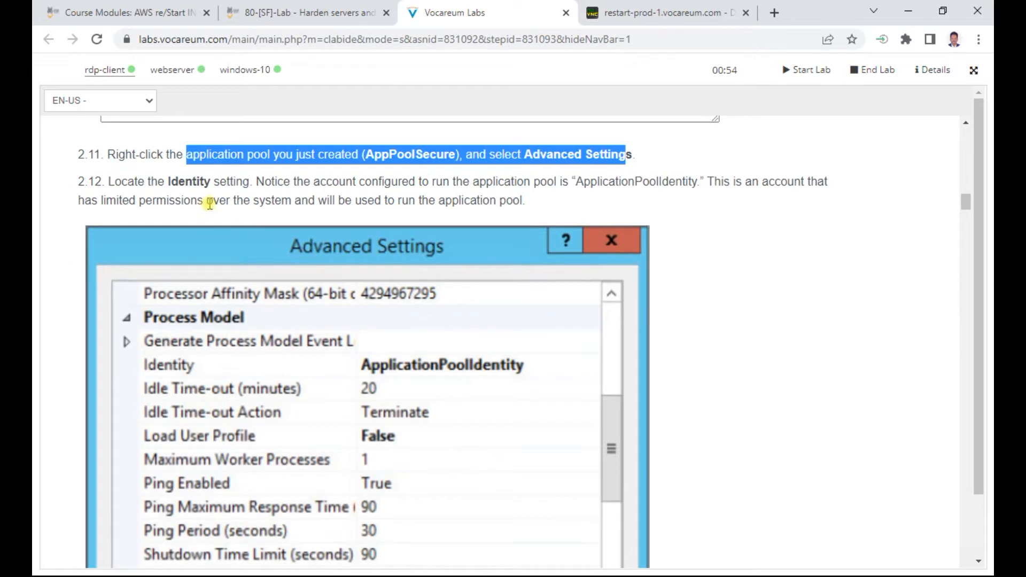
pyautogui.moveTo(169, 186); pyautogui.dragTo(584, 181)
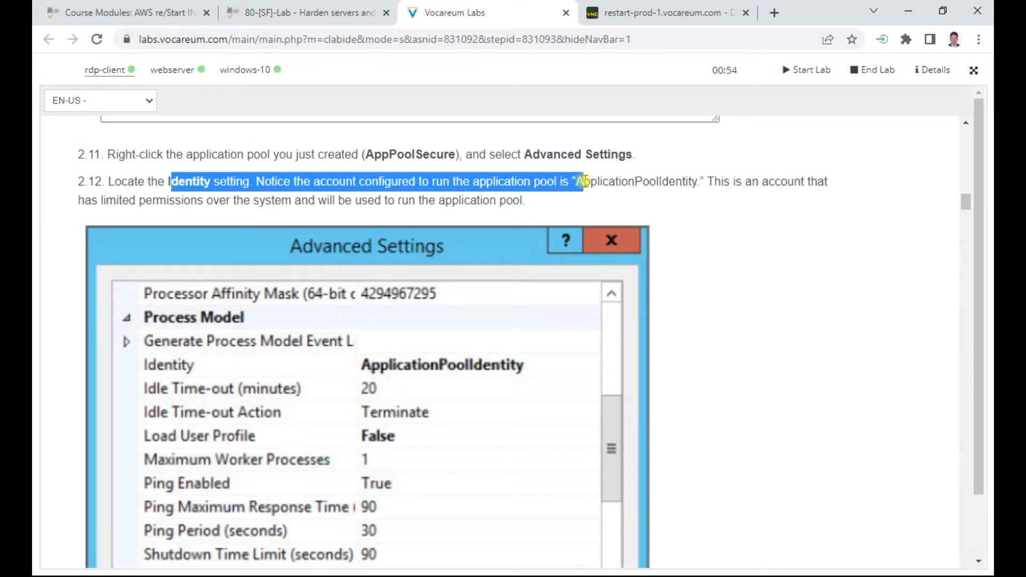
pyautogui.moveTo(584, 181); pyautogui.dragTo(646, 192)
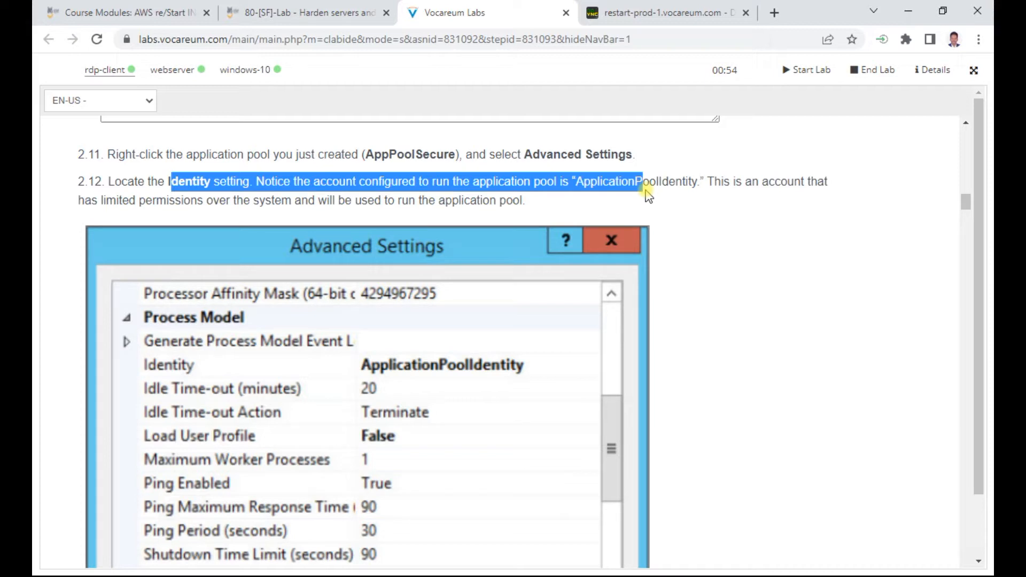
pyautogui.moveTo(256, 199); pyautogui.dragTo(482, 199)
# Step: Scroll to Process Model and show the Identity setting's description, ApplicationPoolIdentity
pyautogui.click(663, 12)
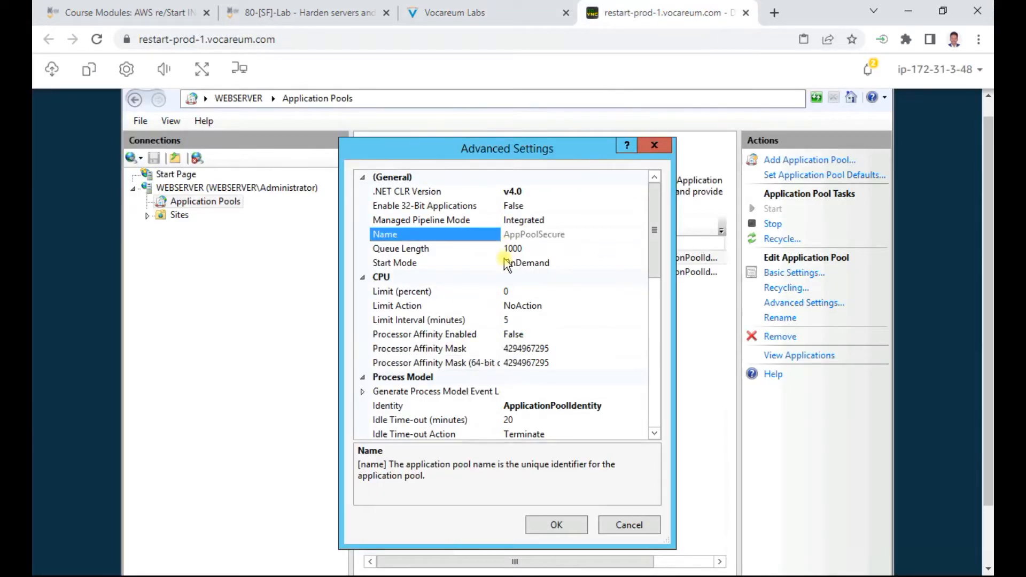
pyautogui.click(479, 10)
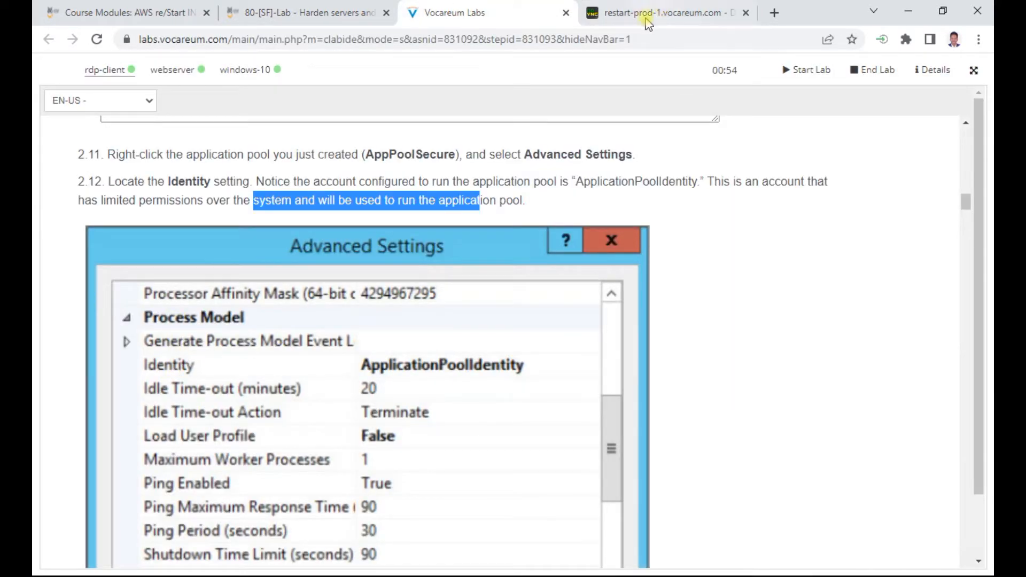
pyautogui.click(663, 12)
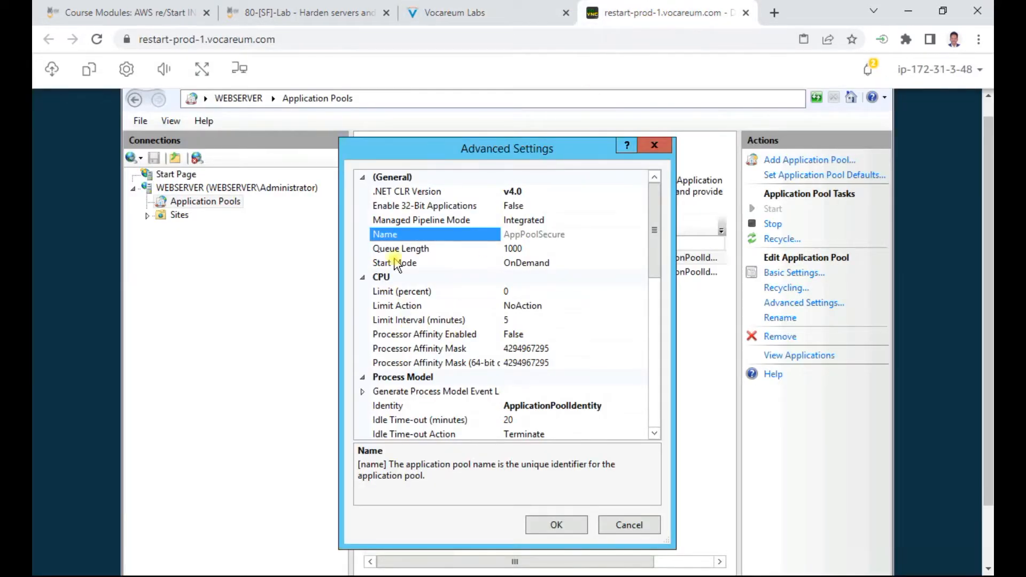
pyautogui.scroll(-3, 451, 241)
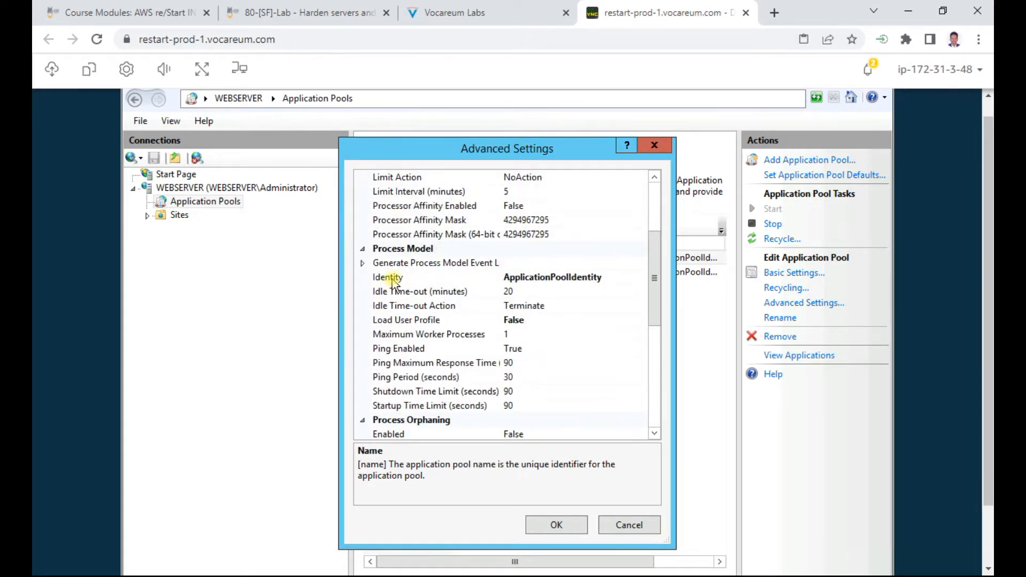
pyautogui.click(505, 277)
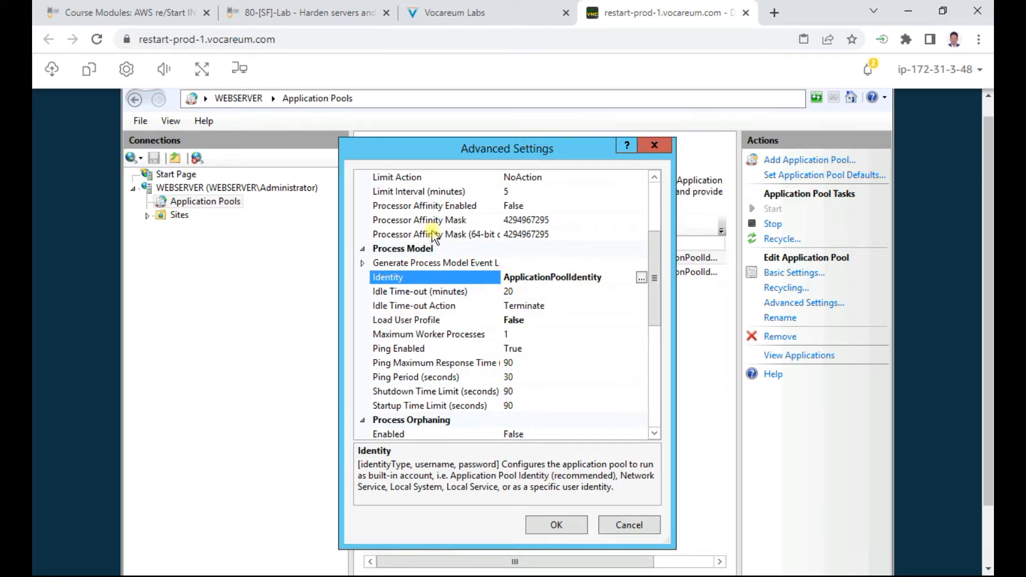
pyautogui.click(486, 12)
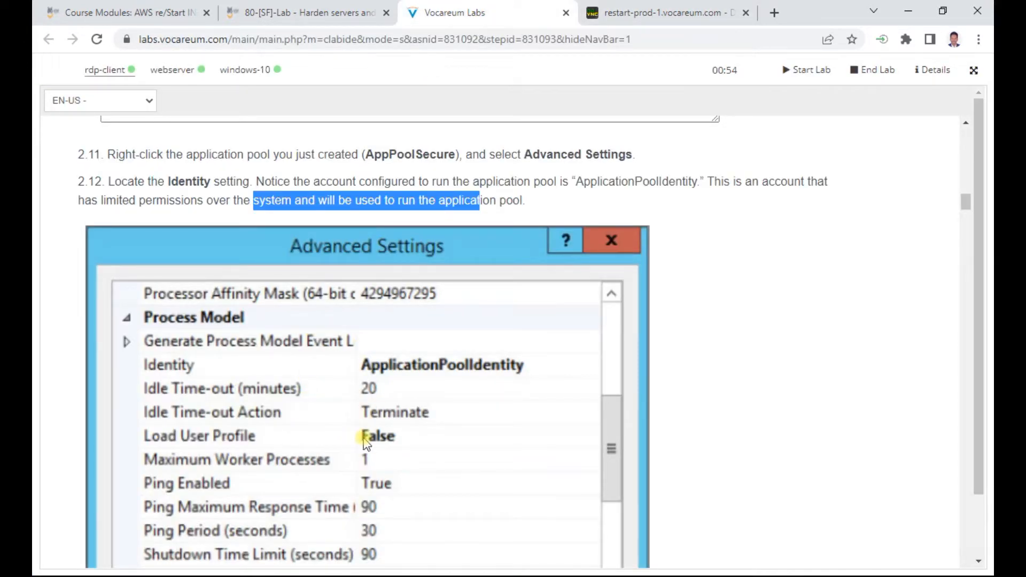
# Step: Read question 2.13 and step 2.14 in the lab instructions, marking each passage
pyautogui.click(648, 18)
pyautogui.click(453, 12)
pyautogui.scroll(-10, 475, 346)
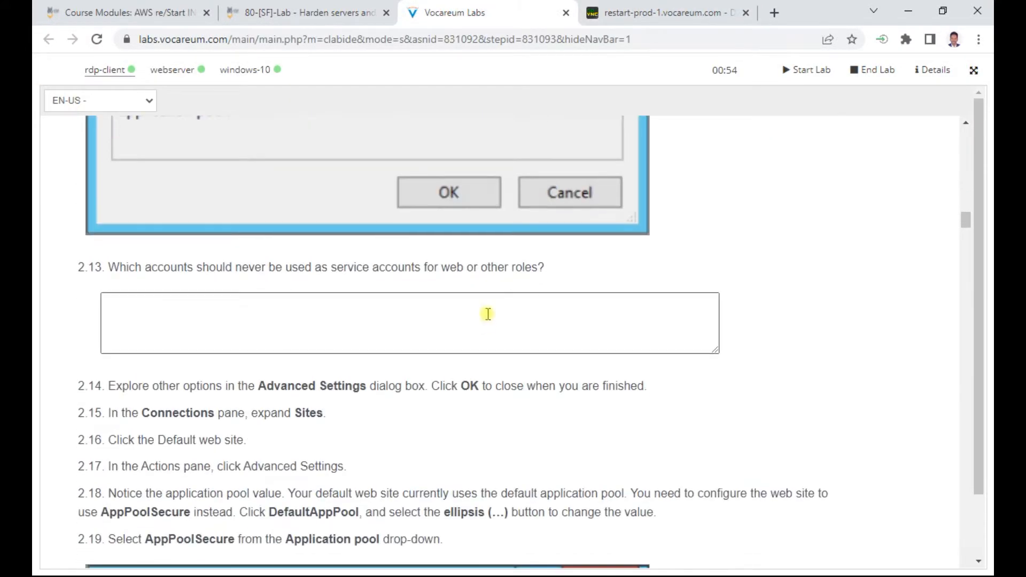
pyautogui.moveTo(251, 269); pyautogui.dragTo(541, 269)
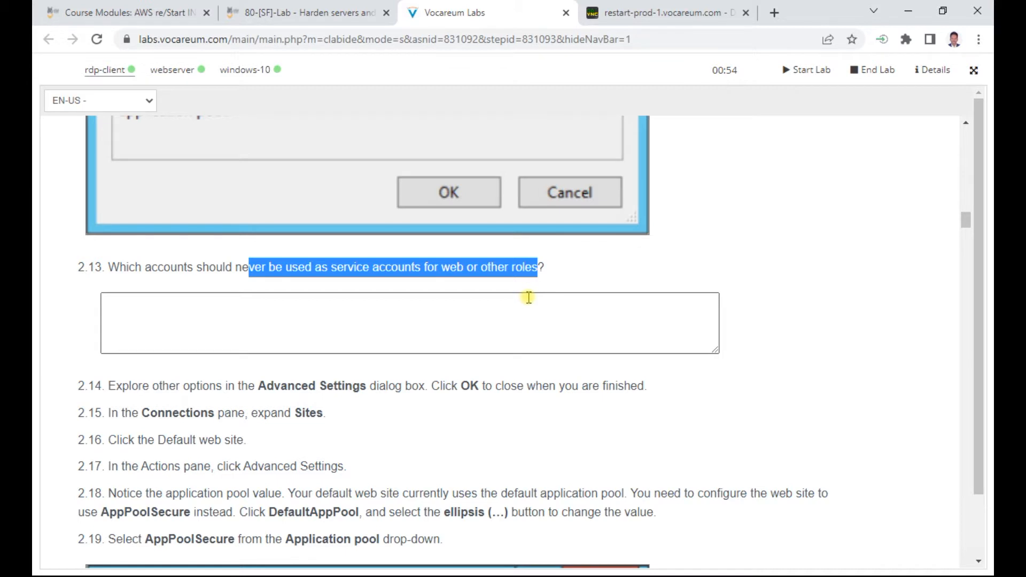
pyautogui.moveTo(275, 386); pyautogui.dragTo(681, 389)
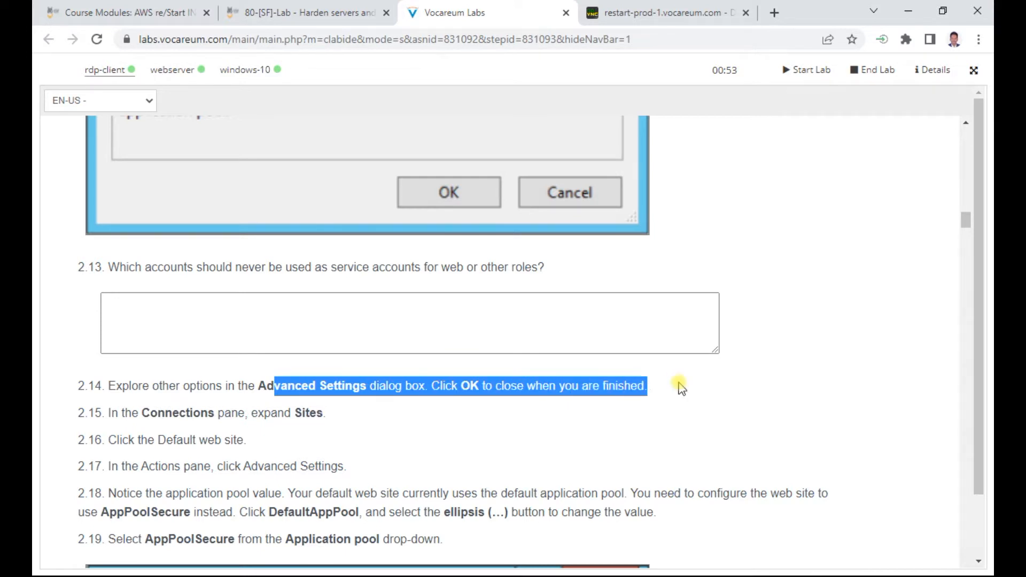
pyautogui.scroll(-1, 563, 88)
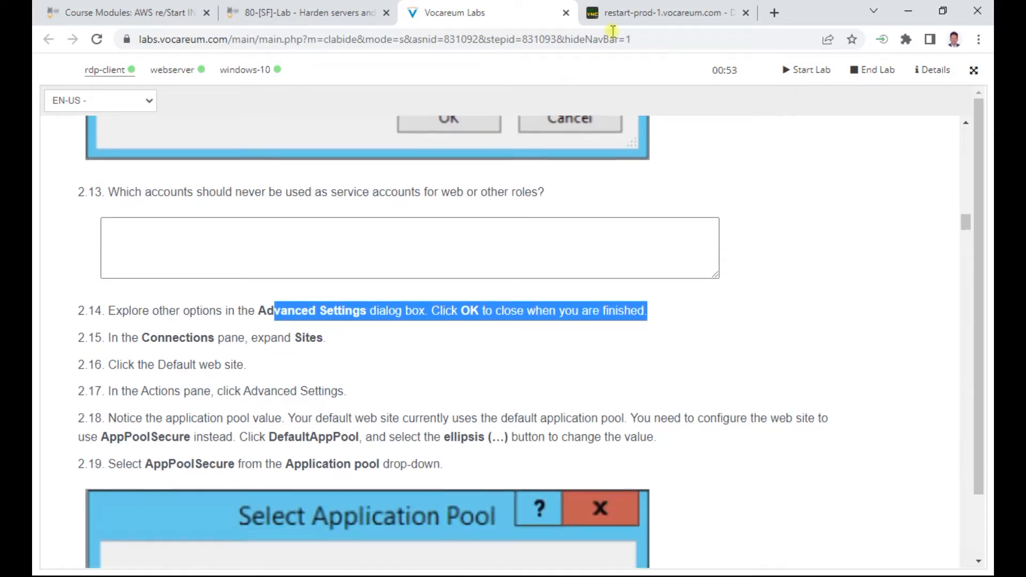
pyautogui.click(648, 7)
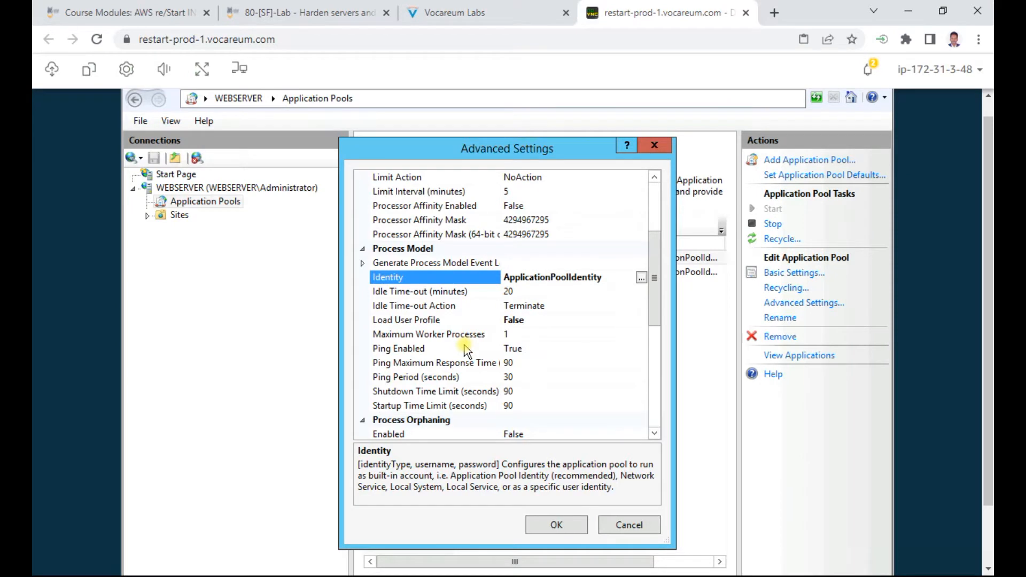
# Step: Scroll through AppPoolSecure's advanced settings and close the dialog with OK
pyautogui.scroll(-2, 464, 350)
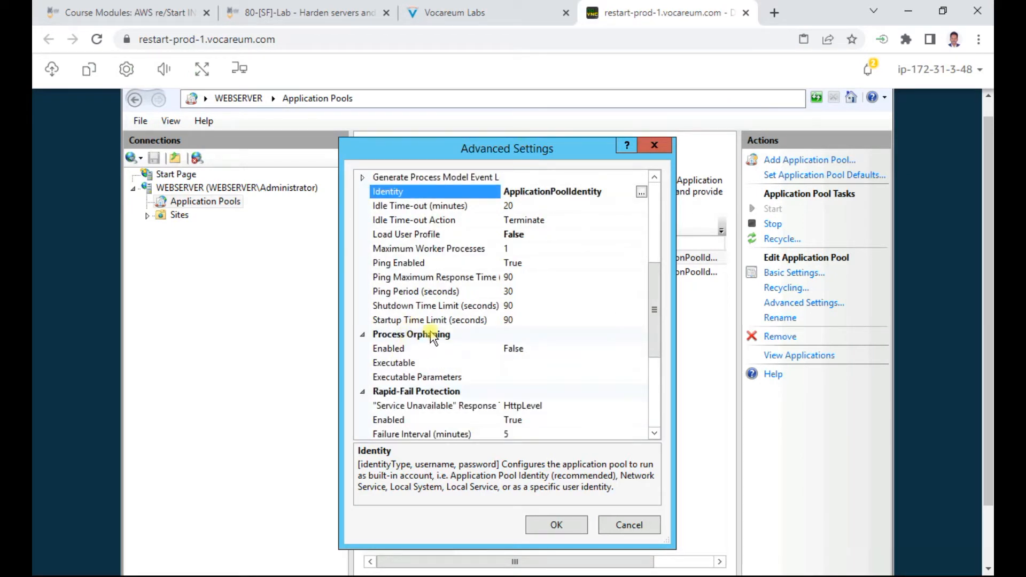
pyautogui.scroll(-1, 432, 337)
pyautogui.scroll(-2, 480, 351)
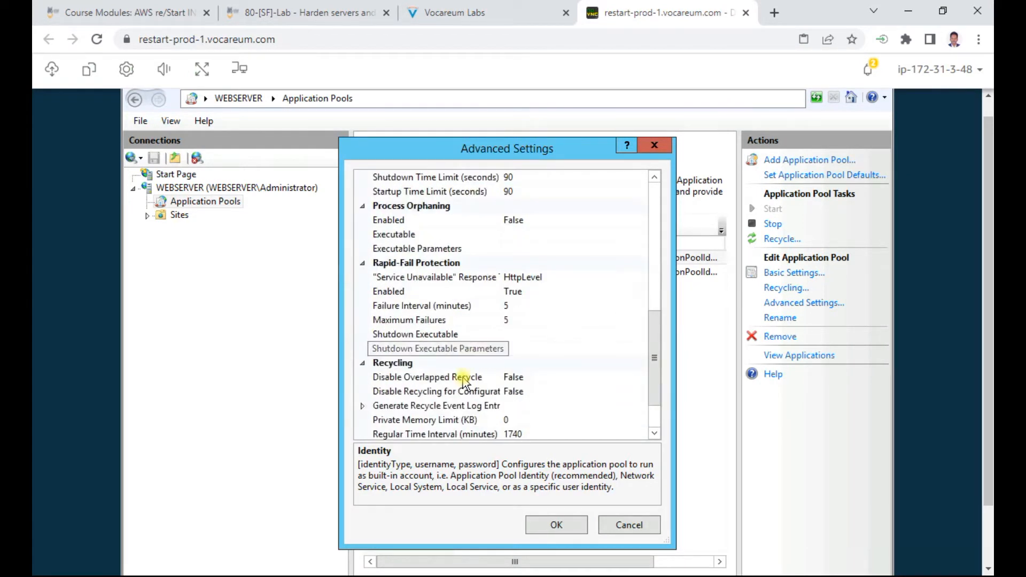
pyautogui.scroll(-1, 443, 369)
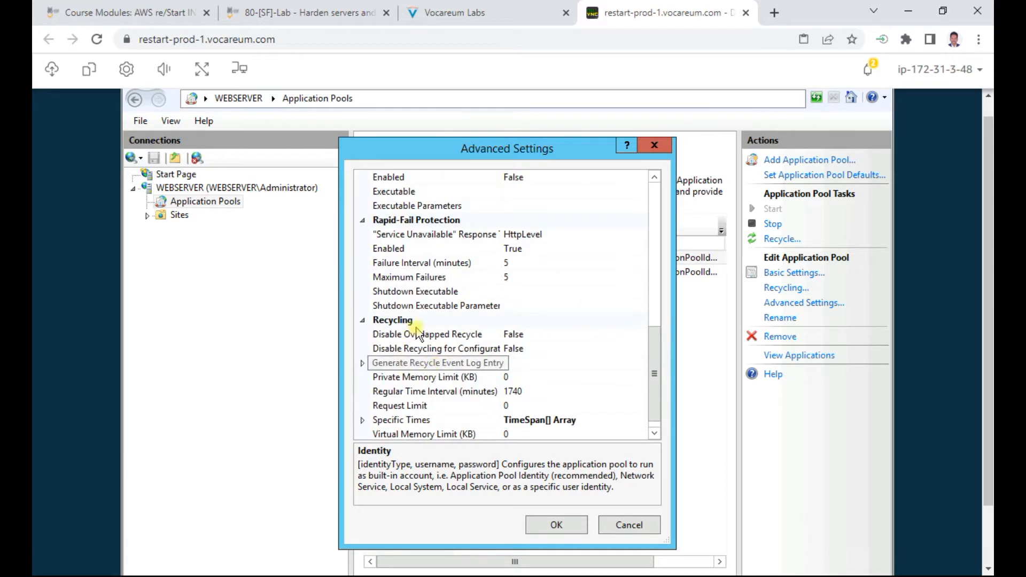
pyautogui.scroll(-1, 491, 351)
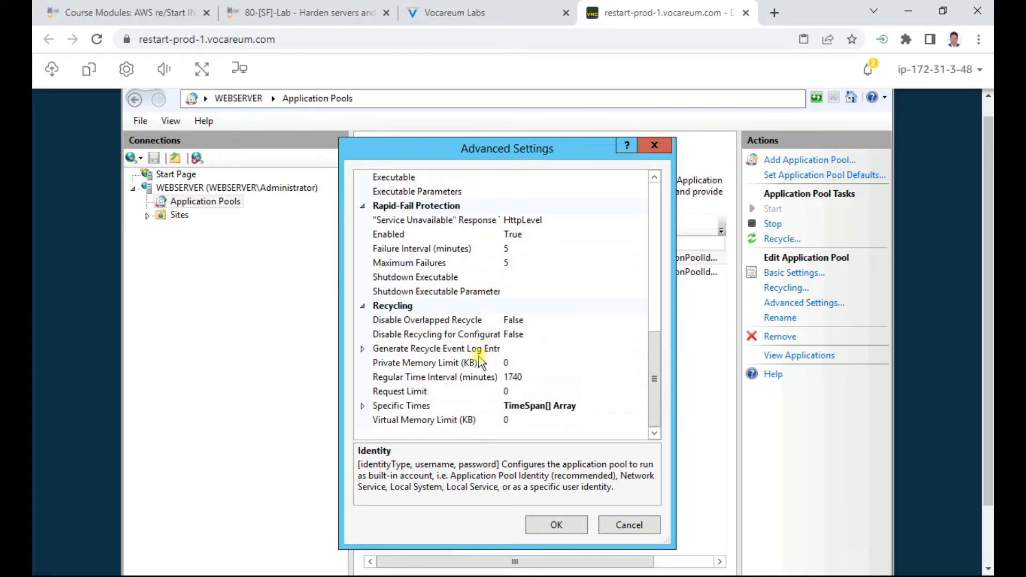
pyautogui.click(555, 524)
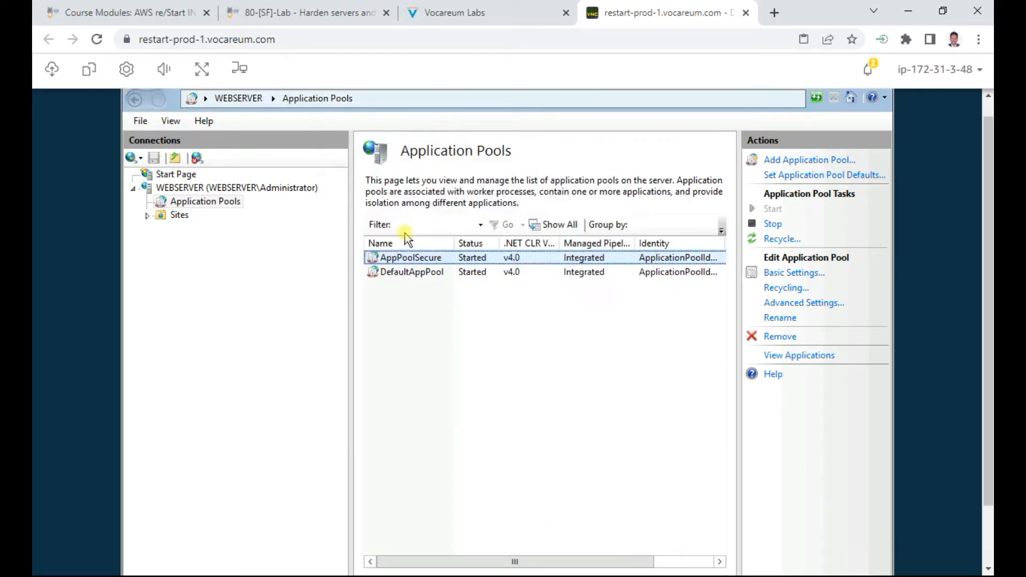
# Step: Highlight step 2.14 in the instructions, then reopen AppPoolSecure's Advanced Settings
pyautogui.click(470, 13)
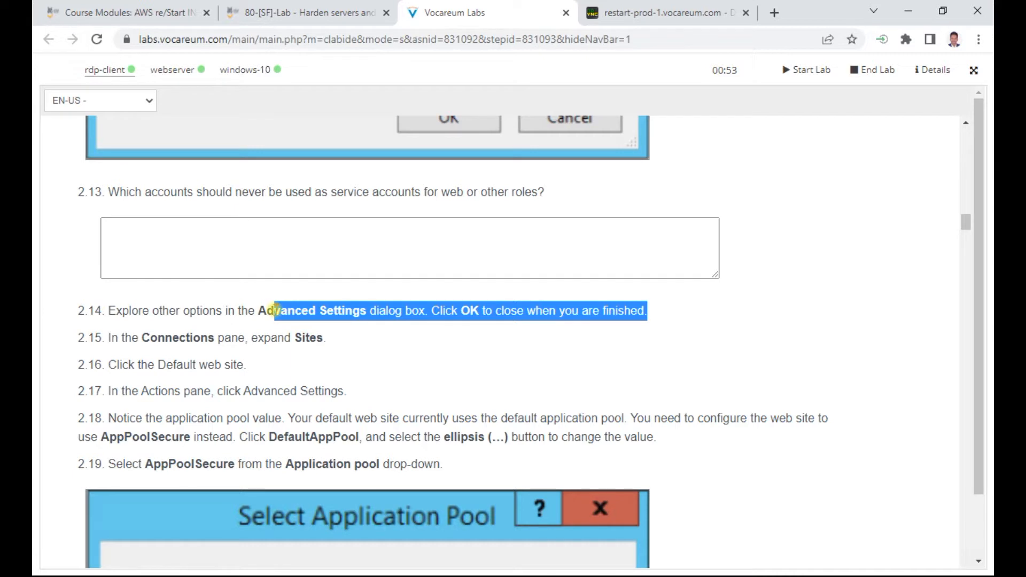
pyautogui.click(274, 311)
pyautogui.moveTo(257, 312); pyautogui.dragTo(662, 320)
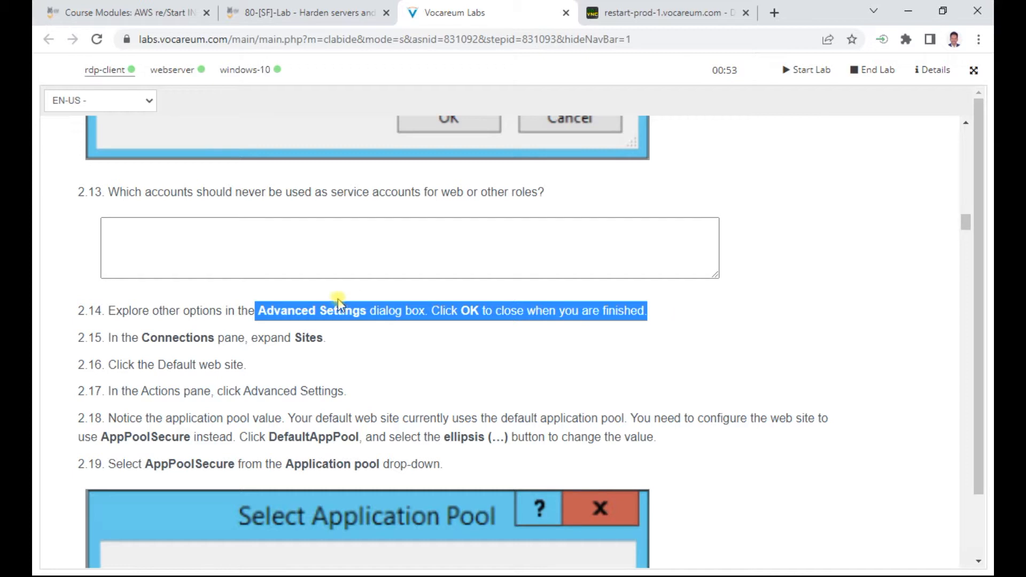
pyautogui.click(648, 14)
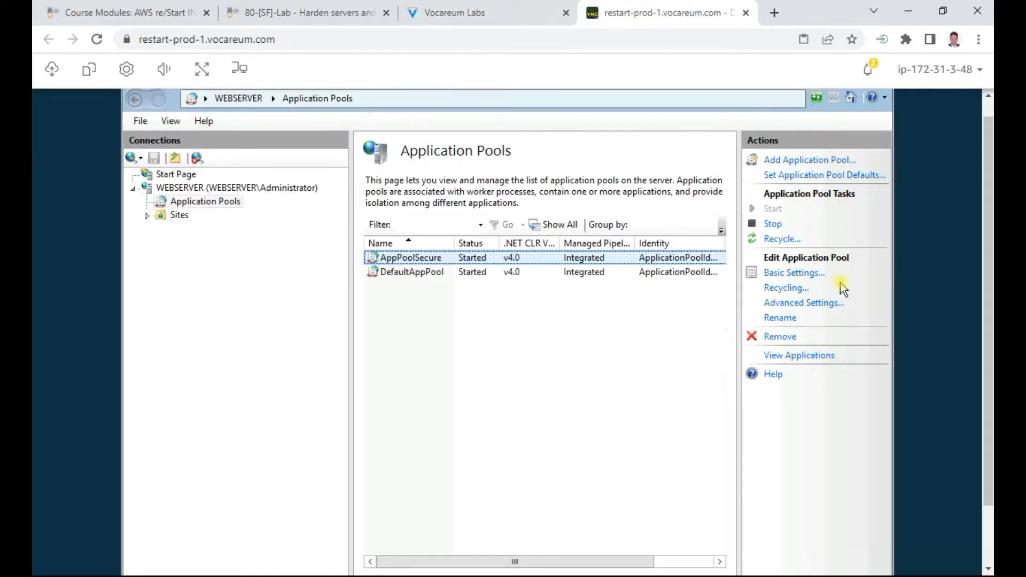
pyautogui.click(802, 303)
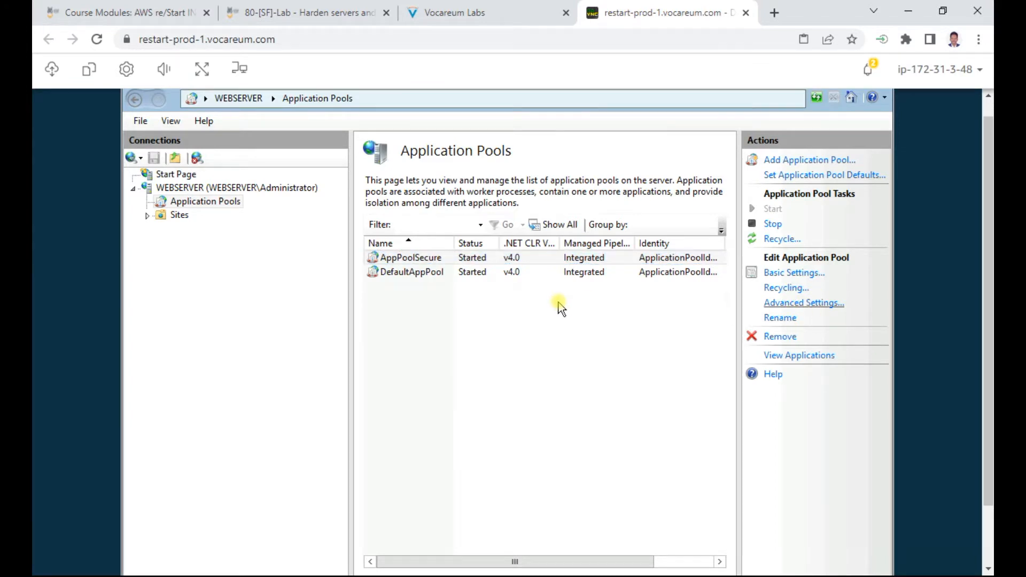
# Step: Close the pool's Advanced Settings and expand Sites to list CorpFTP and Default Web Site
pyautogui.click(557, 526)
pyautogui.click(456, 12)
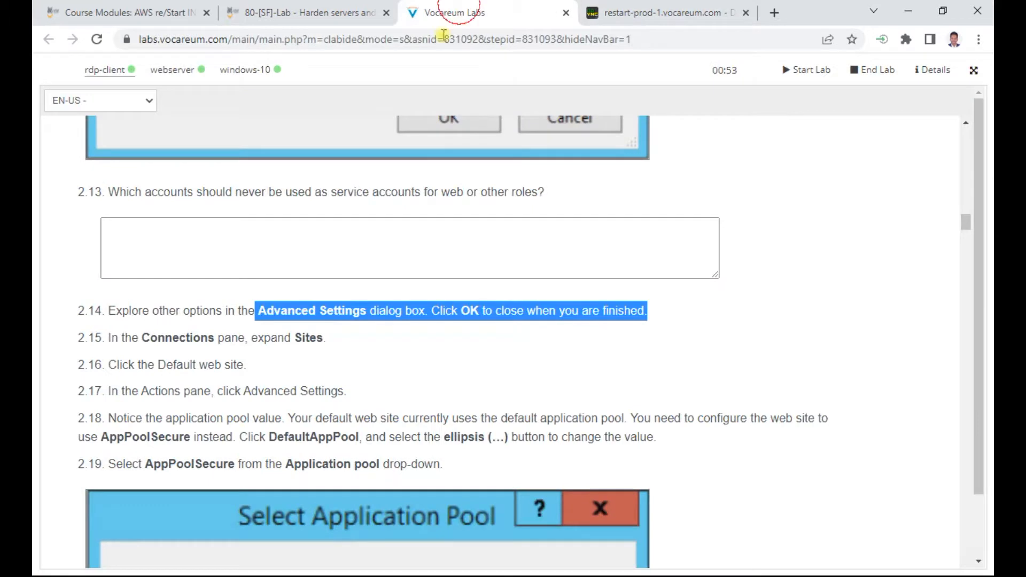
pyautogui.scroll(-1, 419, 408)
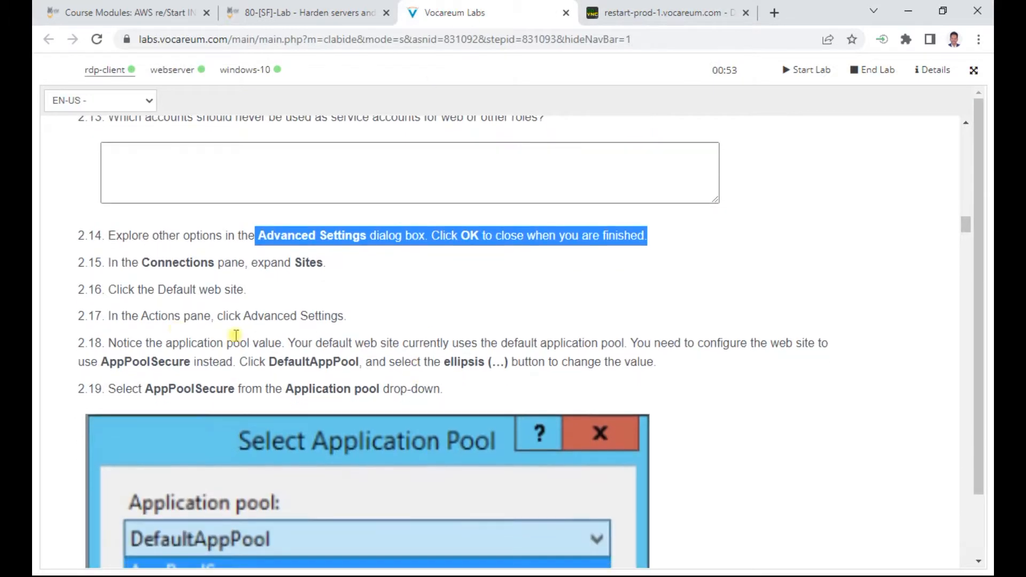
pyautogui.doubleClick(308, 265)
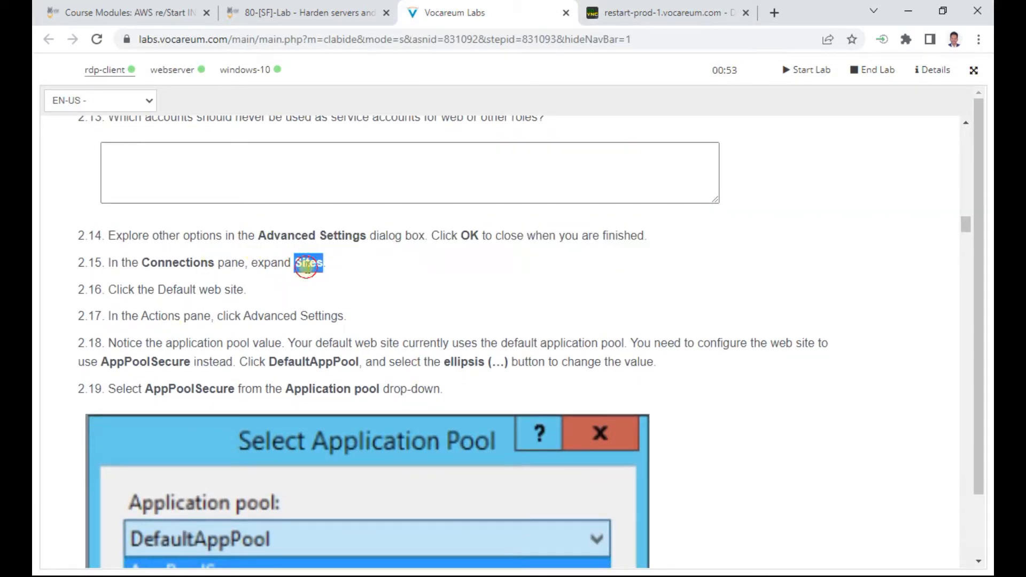
pyautogui.click(663, 12)
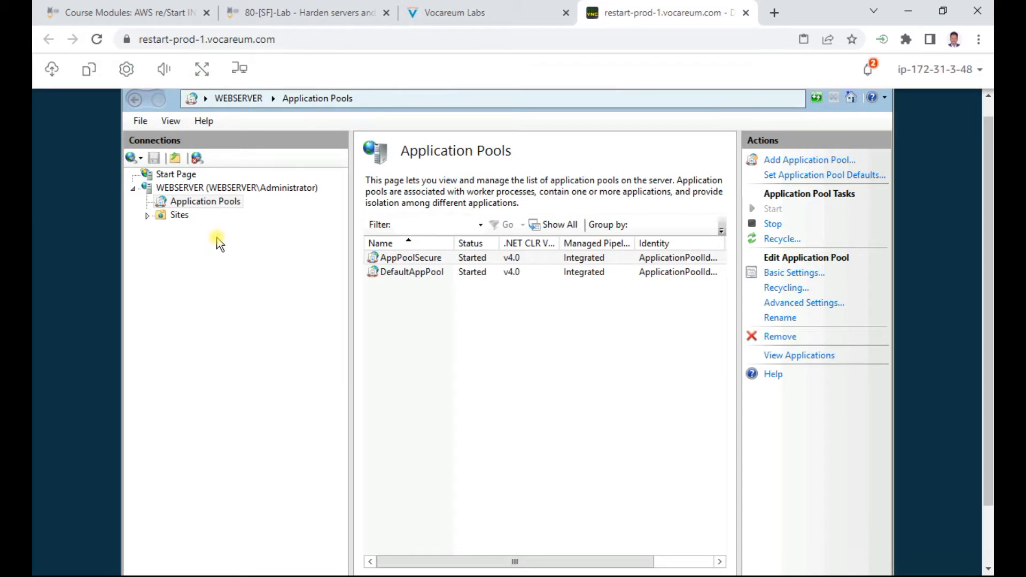
pyautogui.doubleClick(180, 215)
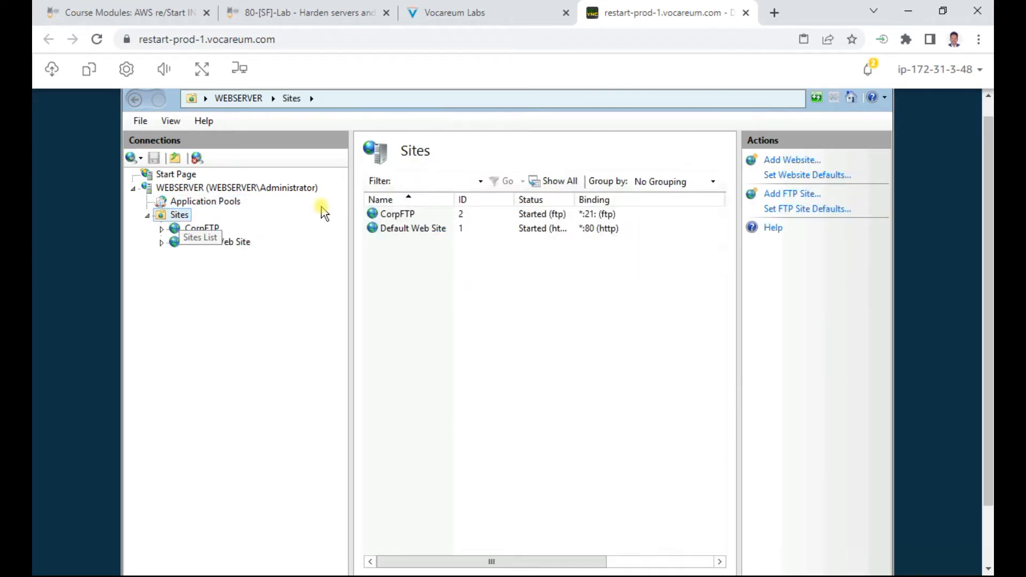
# Step: Check the Default Web Site step and open the Default Web Site home page
pyautogui.click(531, 11)
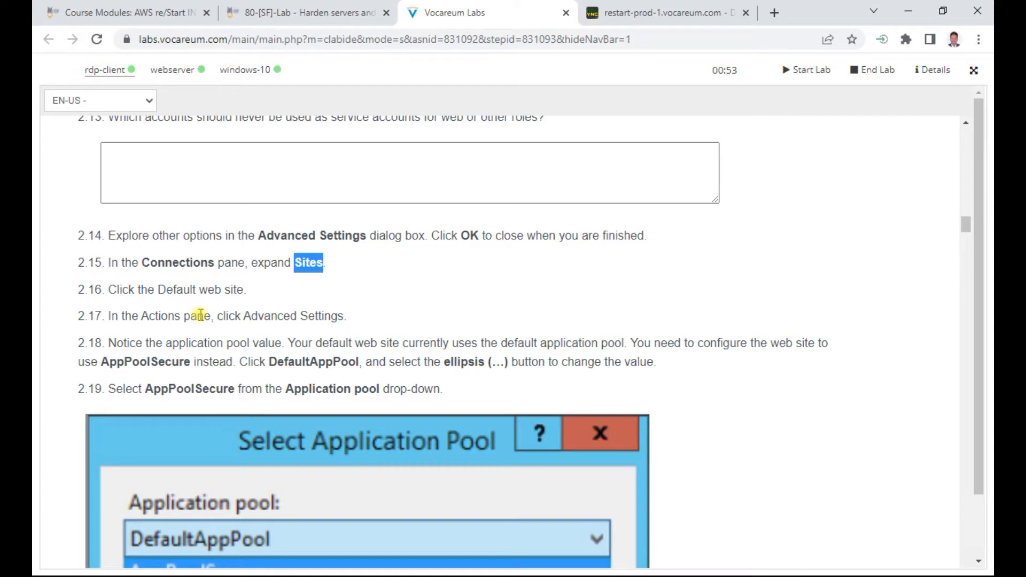
pyautogui.moveTo(184, 292); pyautogui.dragTo(359, 323)
pyautogui.click(663, 12)
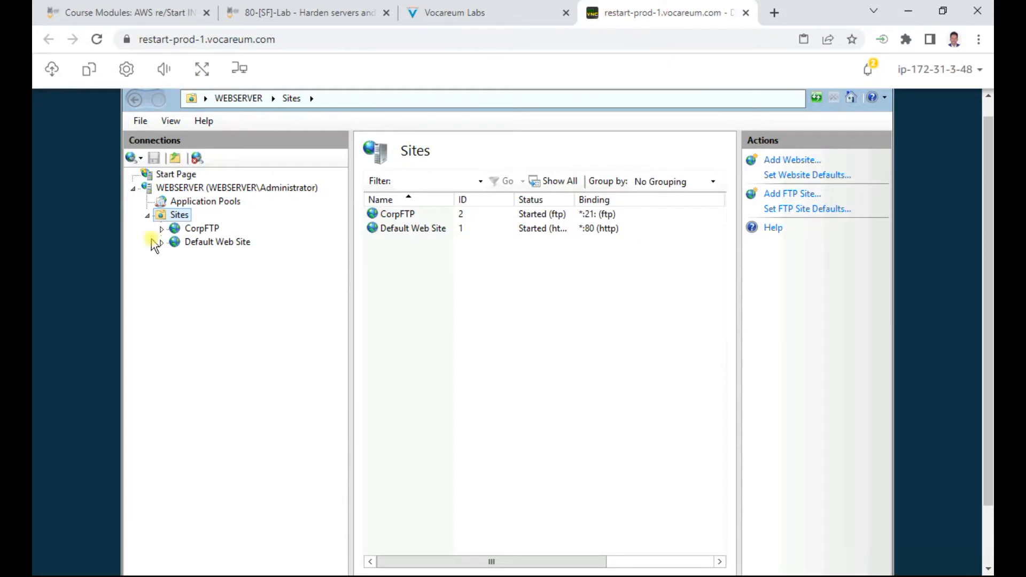
pyautogui.click(220, 243)
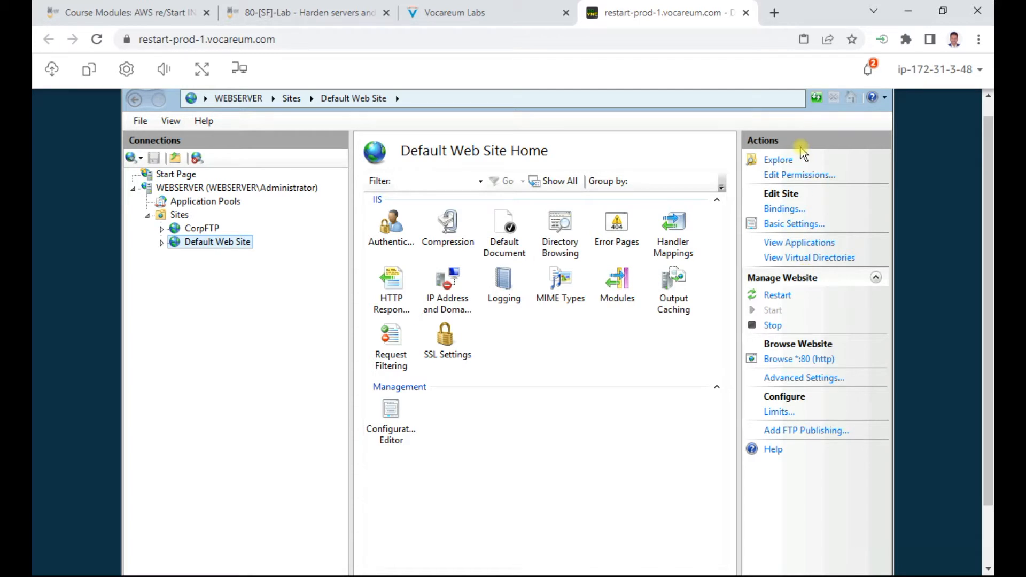
# Step: Change Default Web Site's Application Pool from DefaultAppPool to AppPoolSecure in its Advanced Settings
pyautogui.click(481, 12)
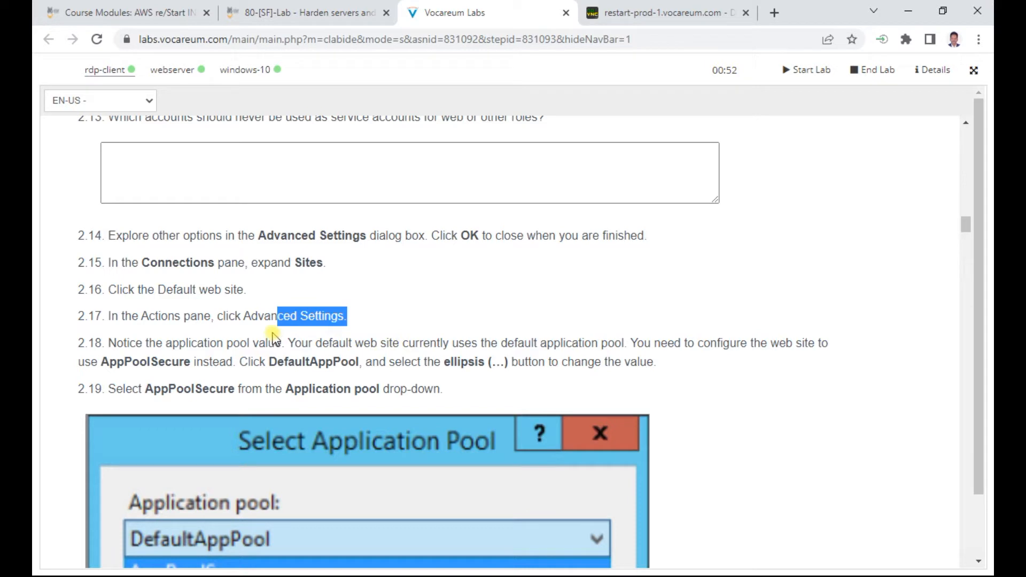
pyautogui.click(700, 11)
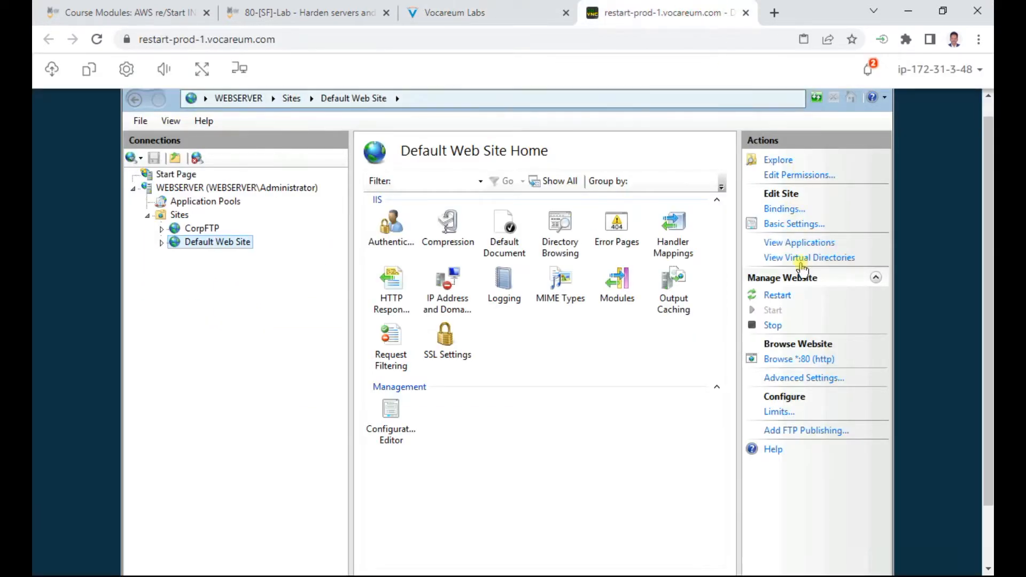
pyautogui.click(812, 380)
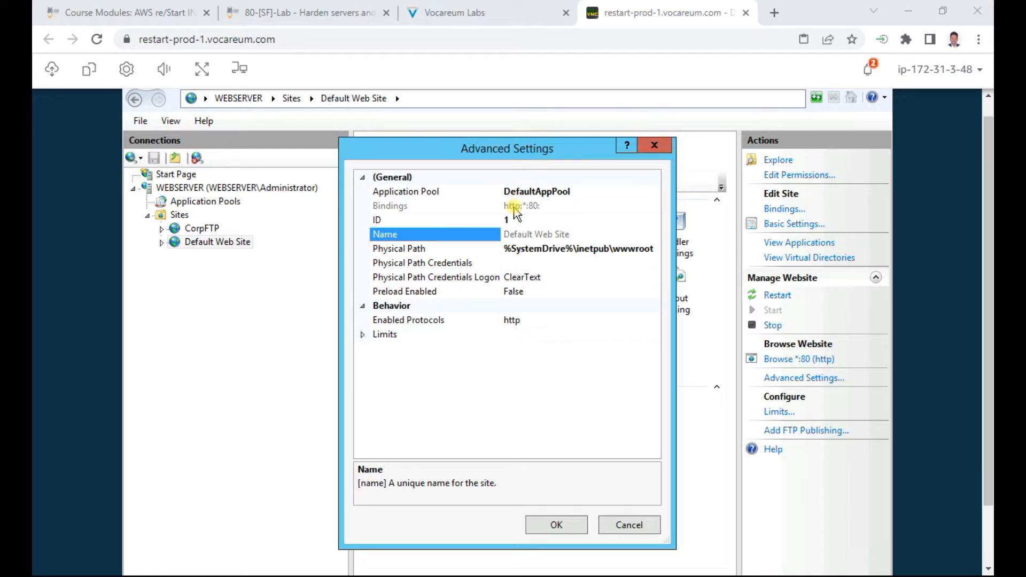
pyautogui.click(538, 191)
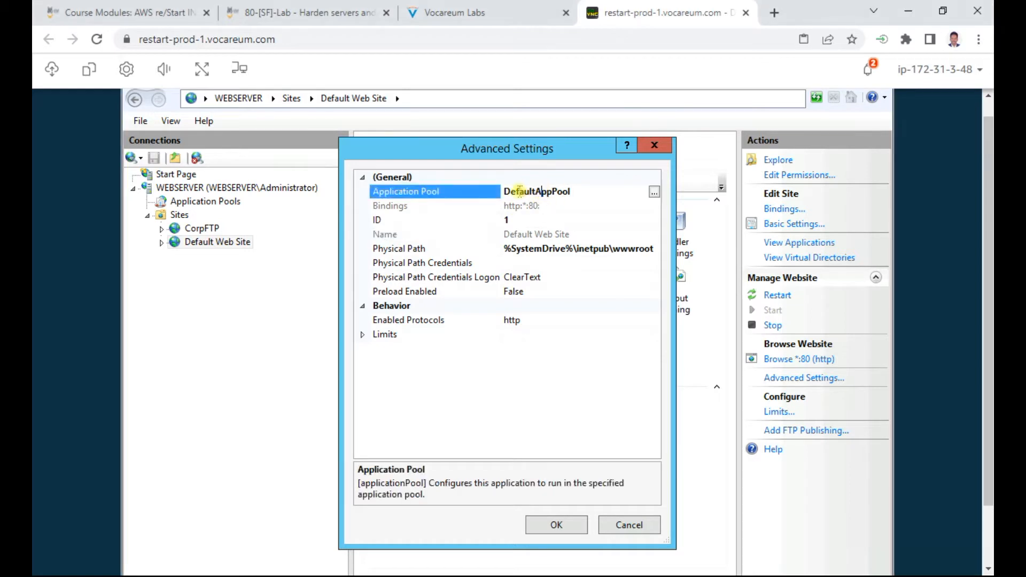
pyautogui.doubleClick(531, 192)
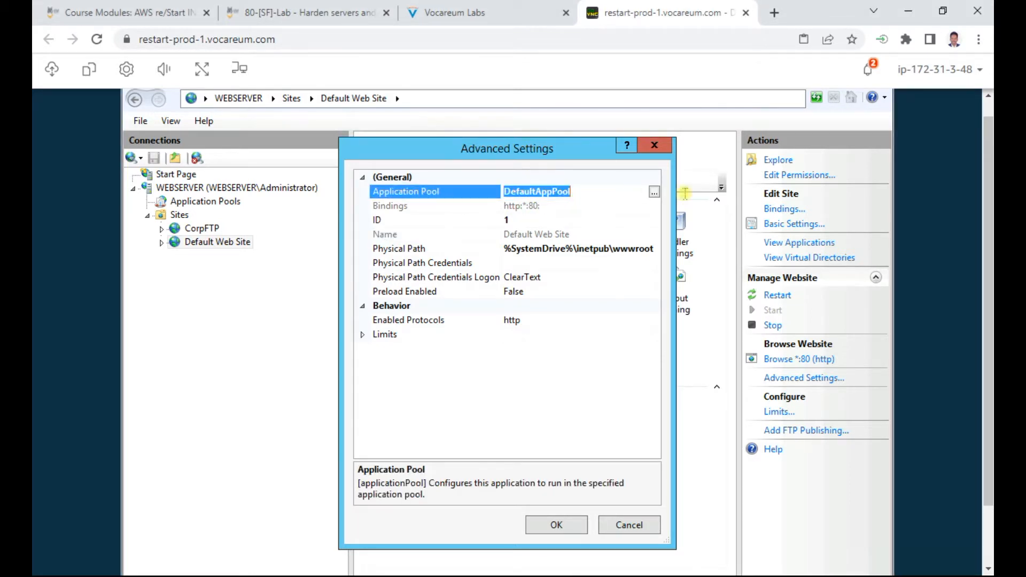
pyautogui.click(653, 194)
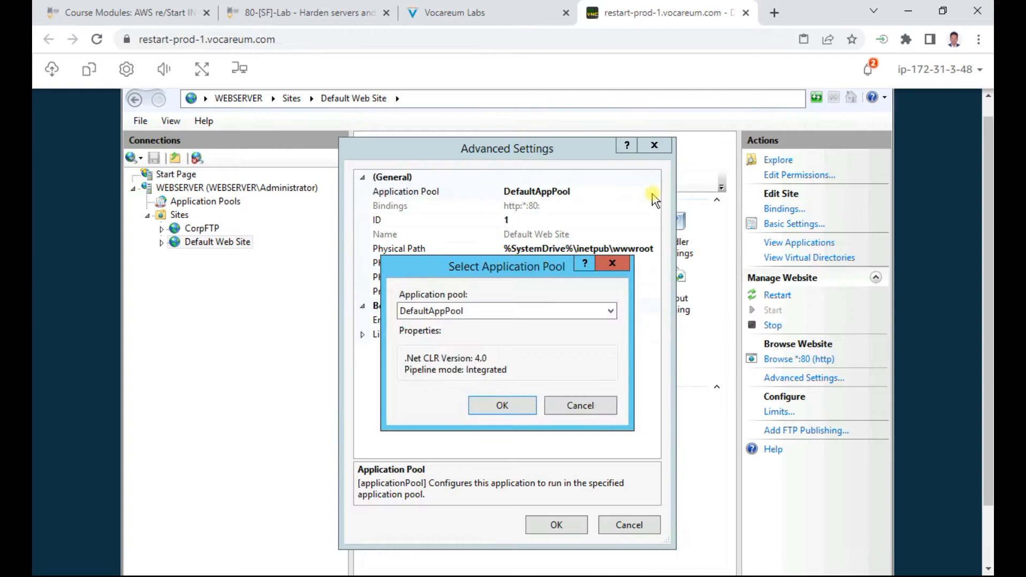
pyautogui.click(483, 311)
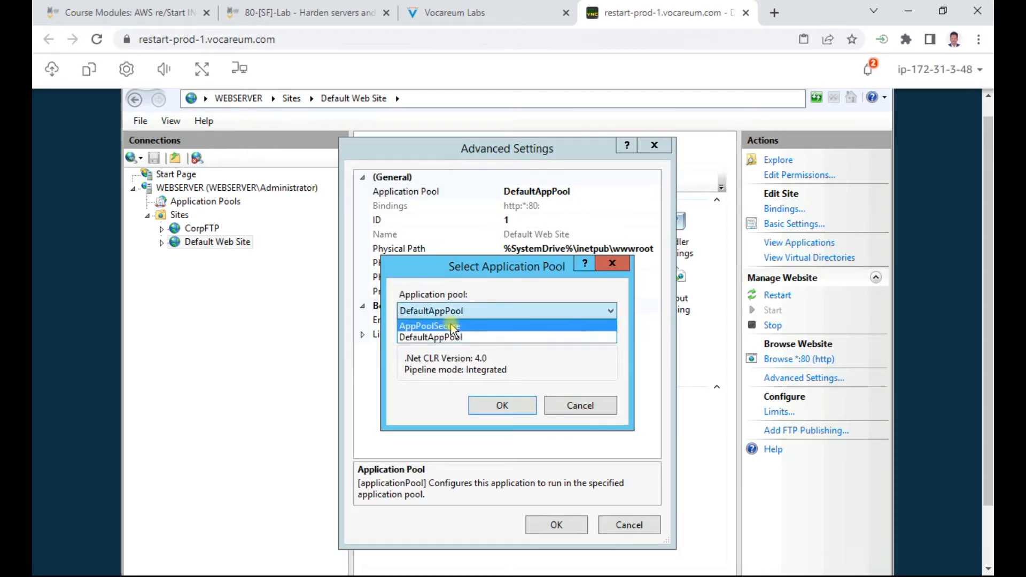
pyautogui.click(451, 327)
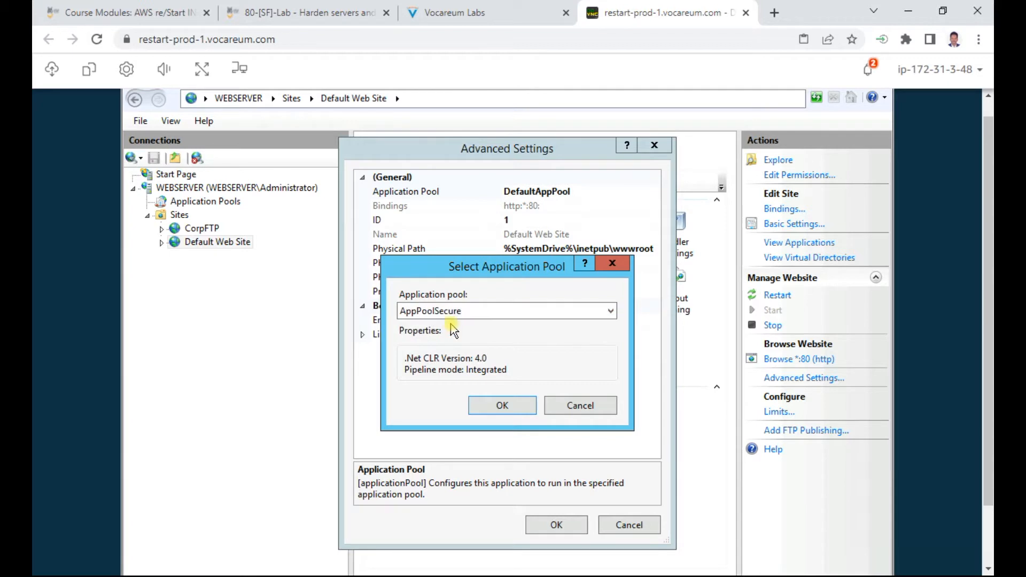
pyautogui.click(509, 406)
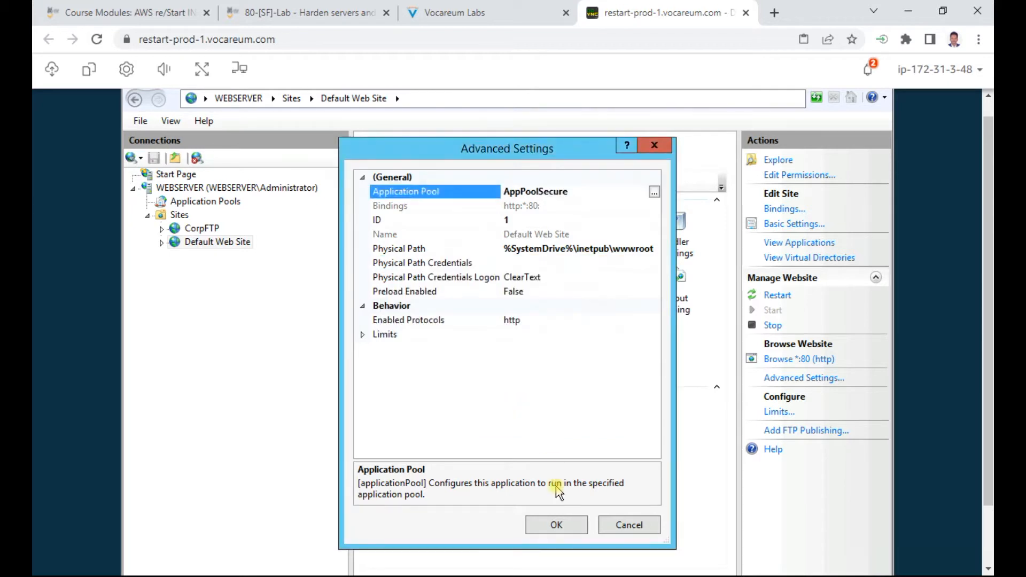
pyautogui.click(558, 525)
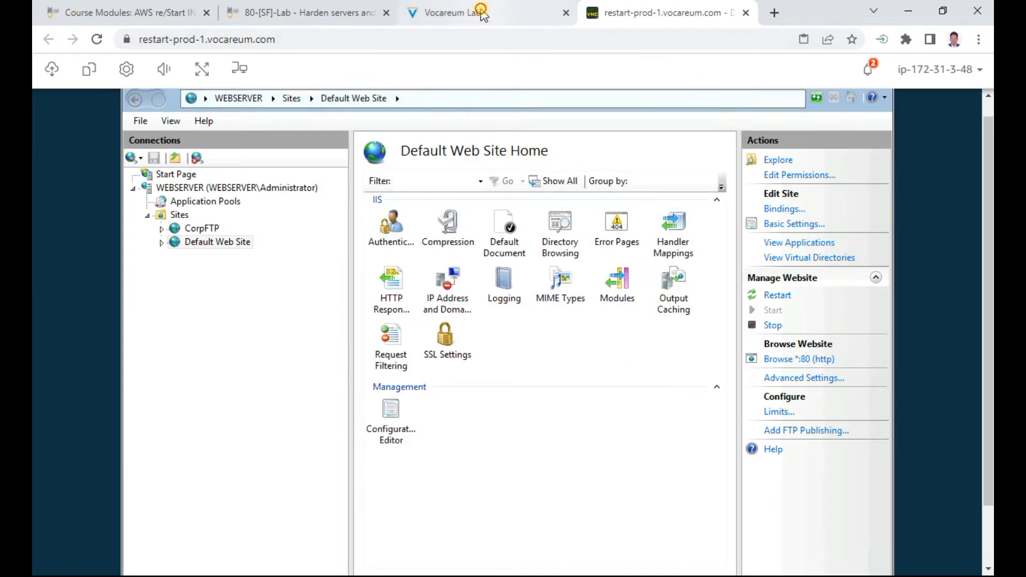
# Step: Read step 2.21's closing instruction, then exit IIS Manager through the File menu
pyautogui.click(454, 12)
pyautogui.scroll(-3, 469, 359)
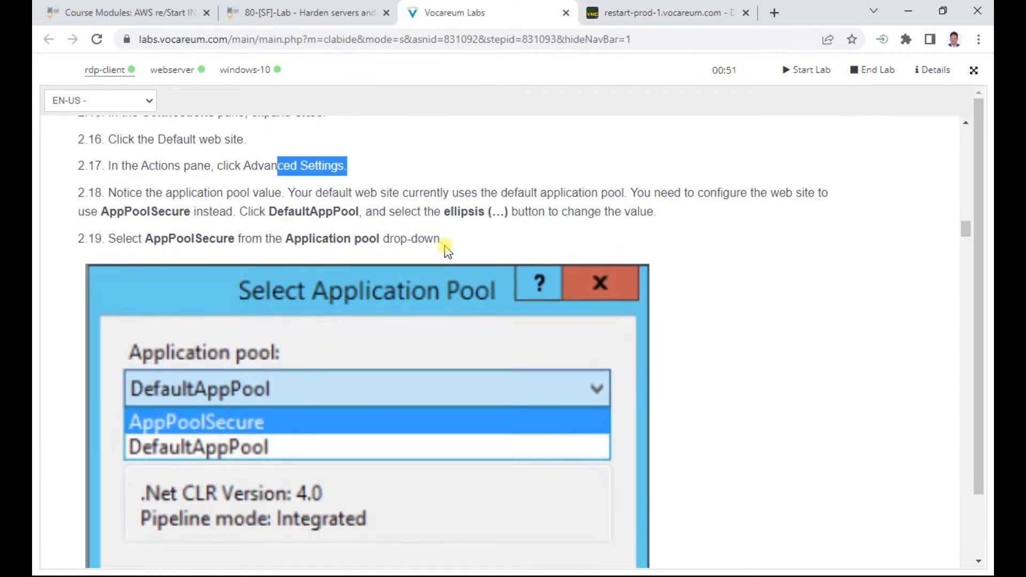
pyautogui.scroll(-7, 443, 251)
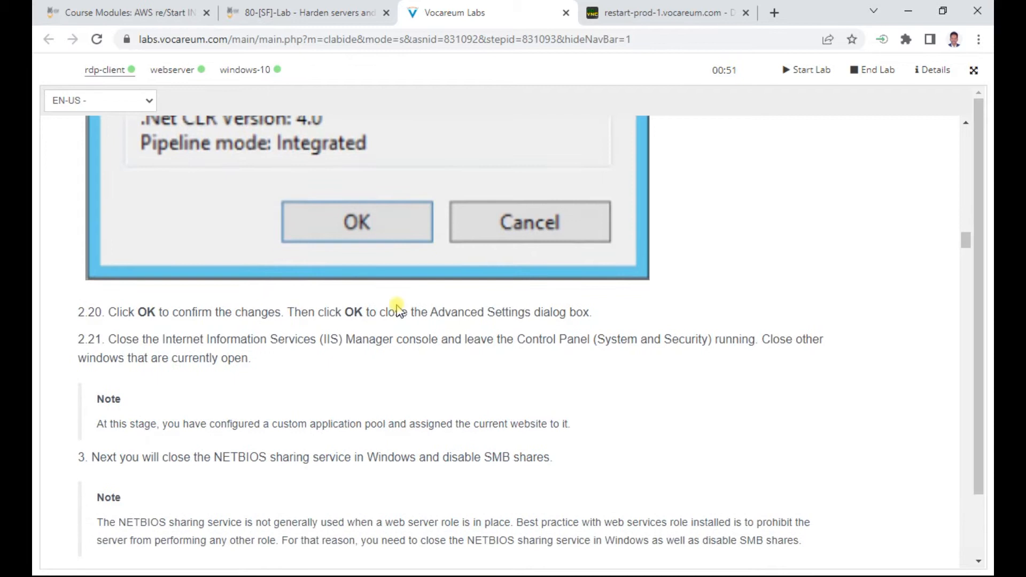
pyautogui.moveTo(248, 341); pyautogui.dragTo(647, 348)
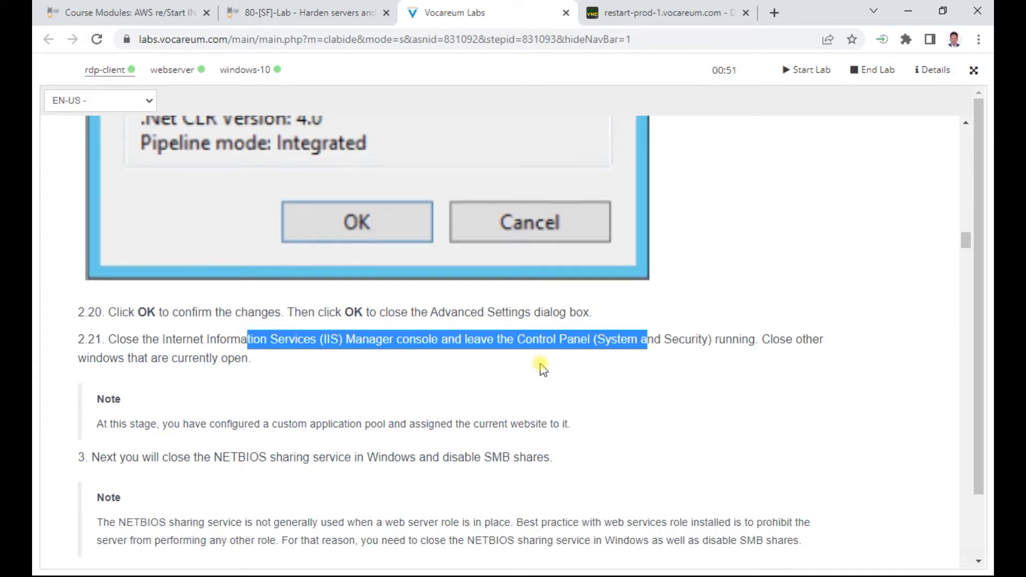
pyautogui.scroll(-1, 540, 364)
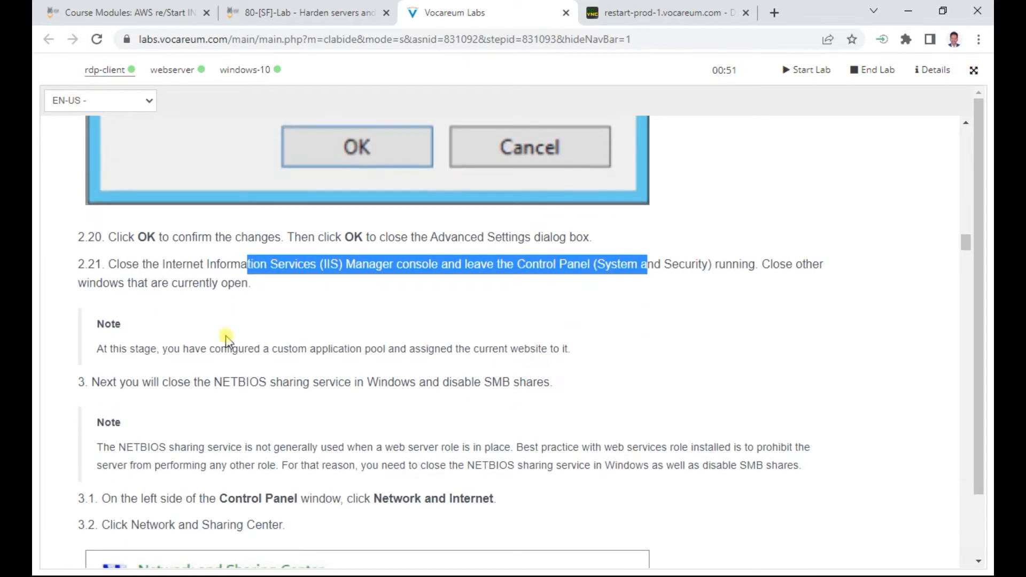
pyautogui.click(639, 12)
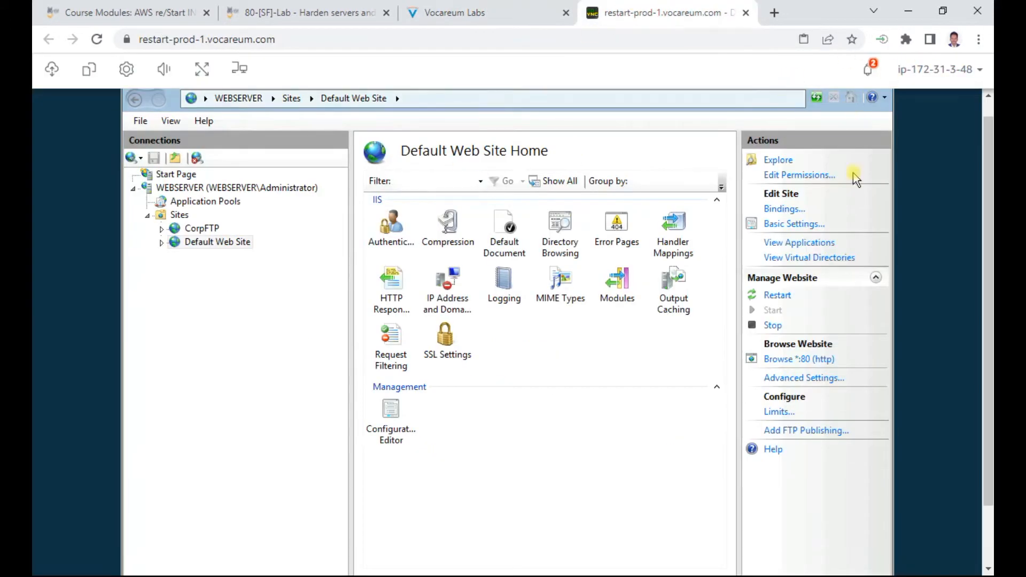
pyautogui.click(139, 122)
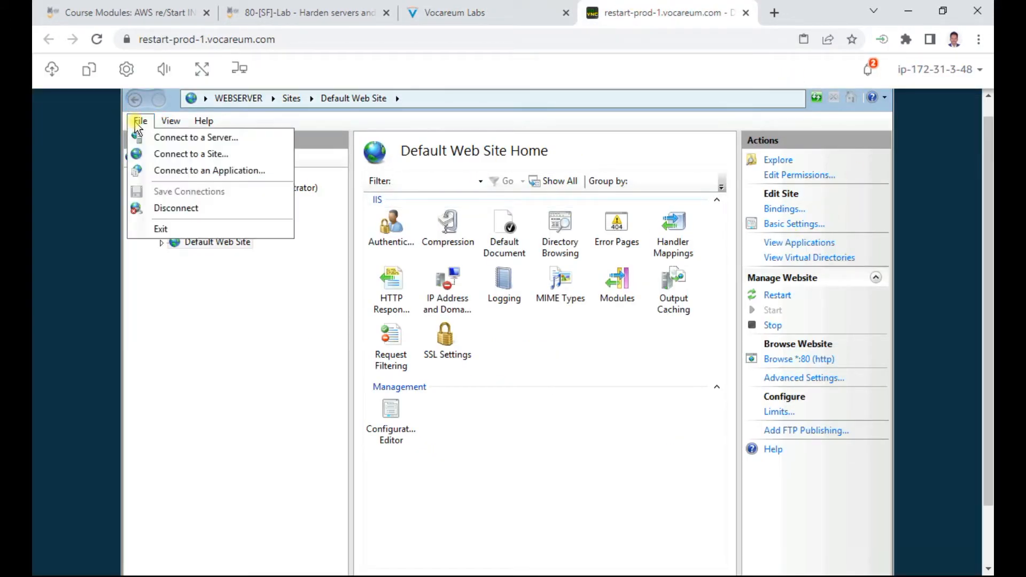
pyautogui.click(160, 229)
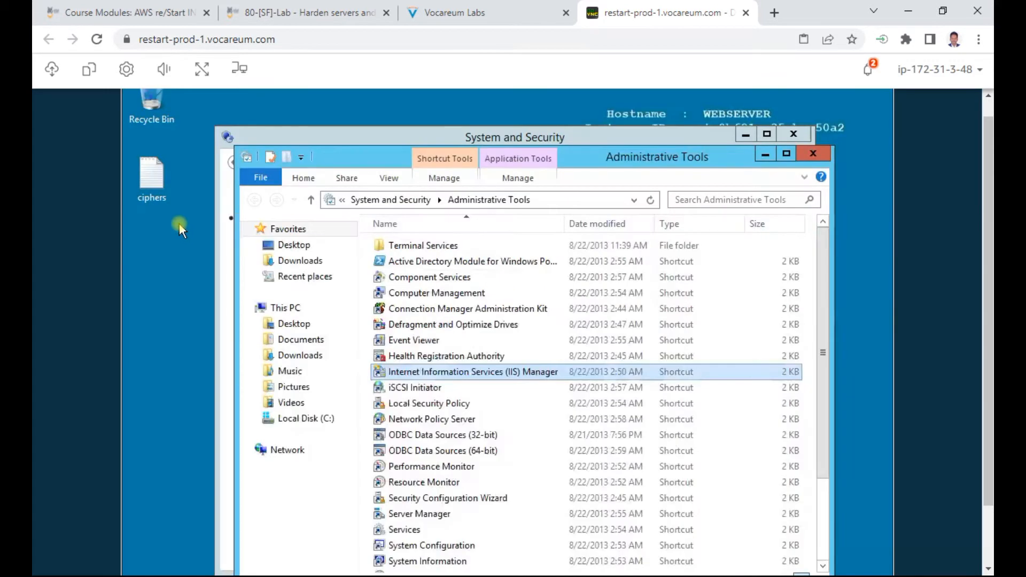
# Step: Review the custom pool note and step 3 NetBIOS instructions, then close Administrative Tools
pyautogui.click(484, 11)
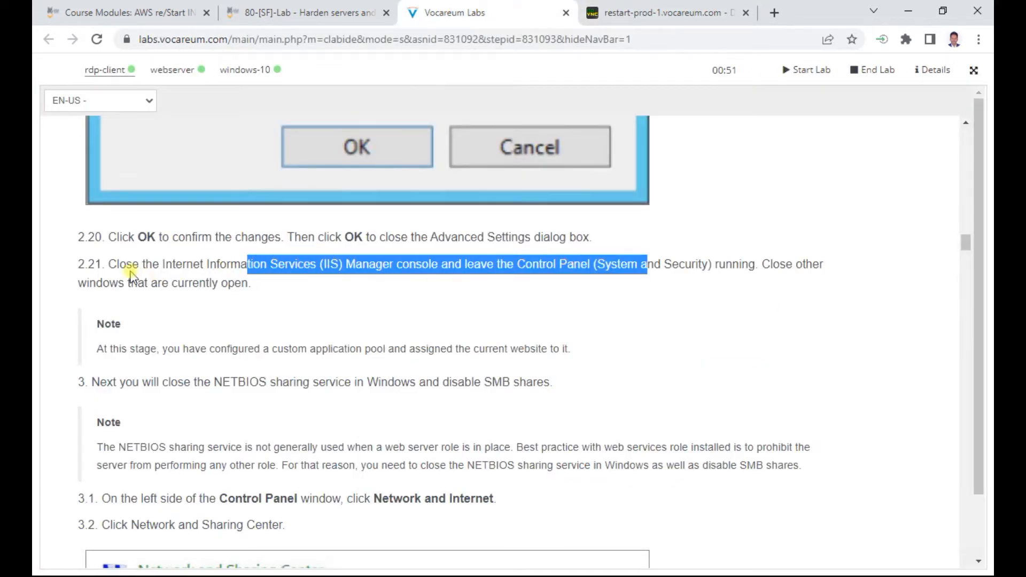
pyautogui.click(255, 349)
pyautogui.moveTo(255, 348); pyautogui.dragTo(587, 354)
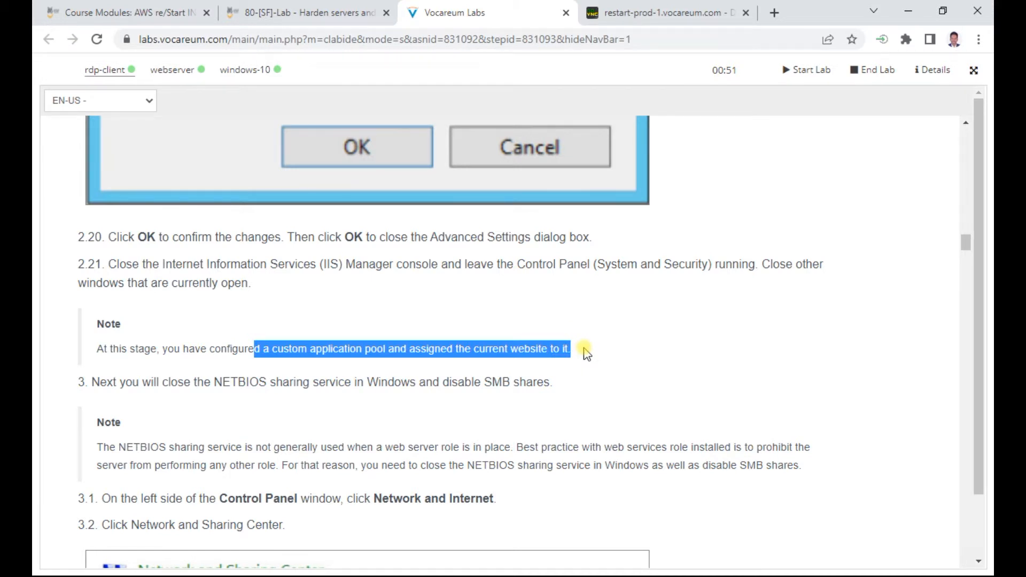
pyautogui.scroll(-1, 586, 353)
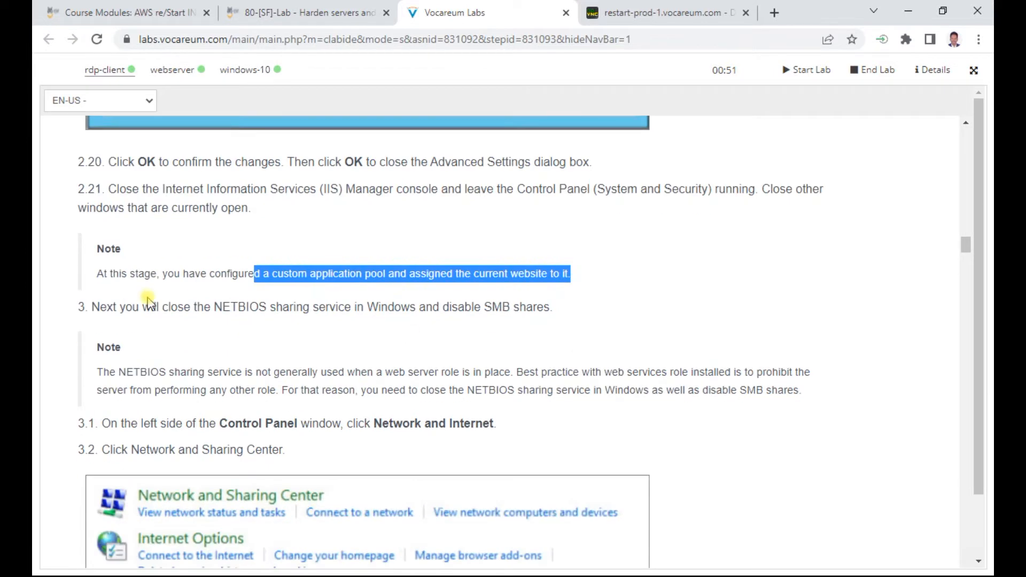
pyautogui.moveTo(98, 306); pyautogui.dragTo(558, 322)
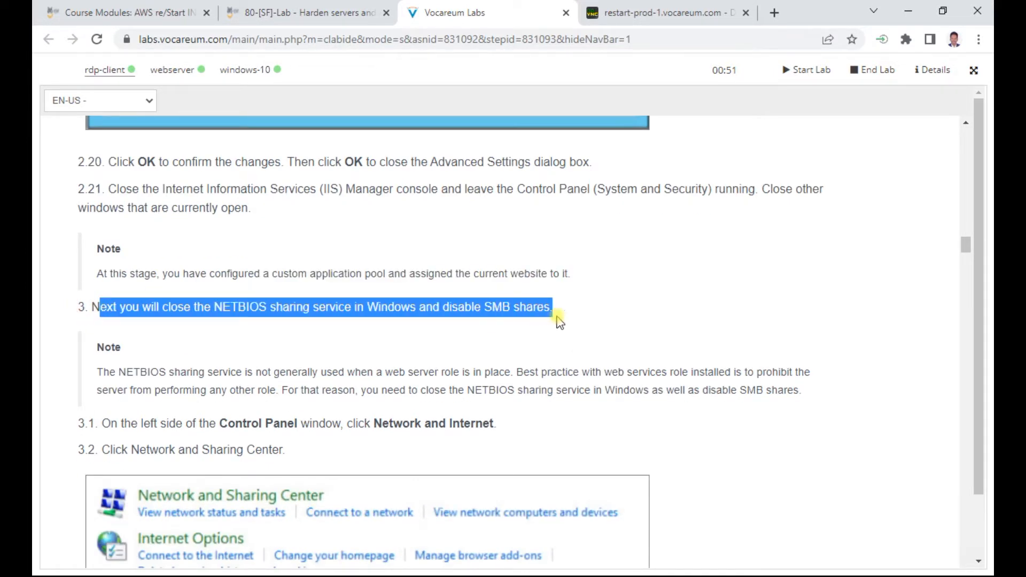
pyautogui.scroll(-1, 251, 342)
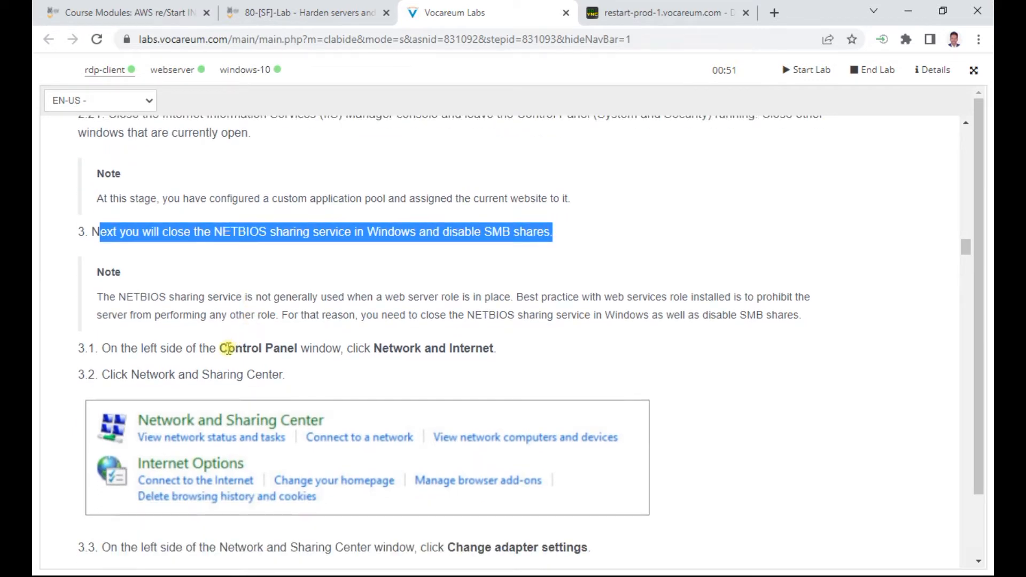
pyautogui.moveTo(228, 348); pyautogui.dragTo(484, 354)
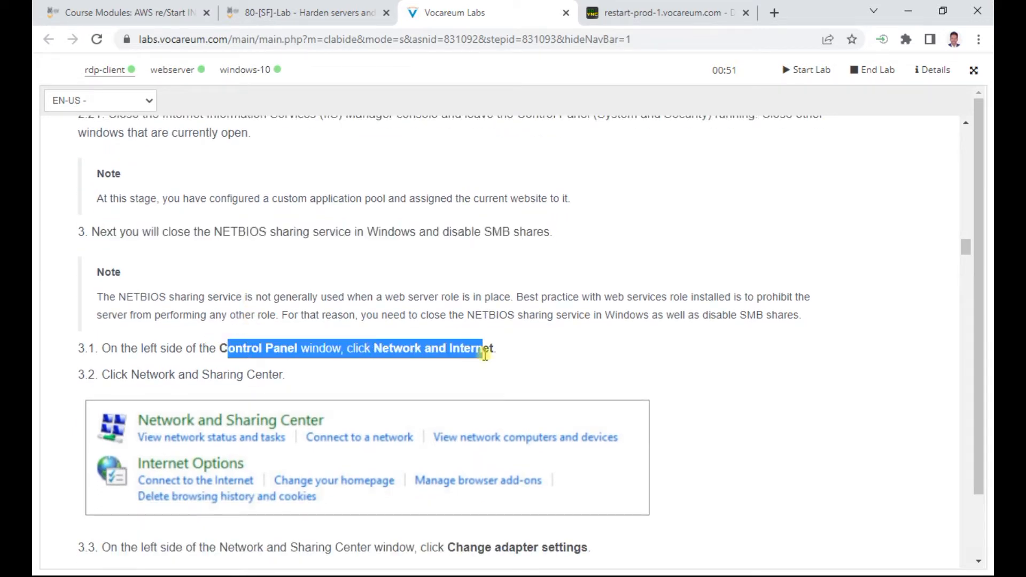
pyautogui.click(663, 12)
pyautogui.click(812, 154)
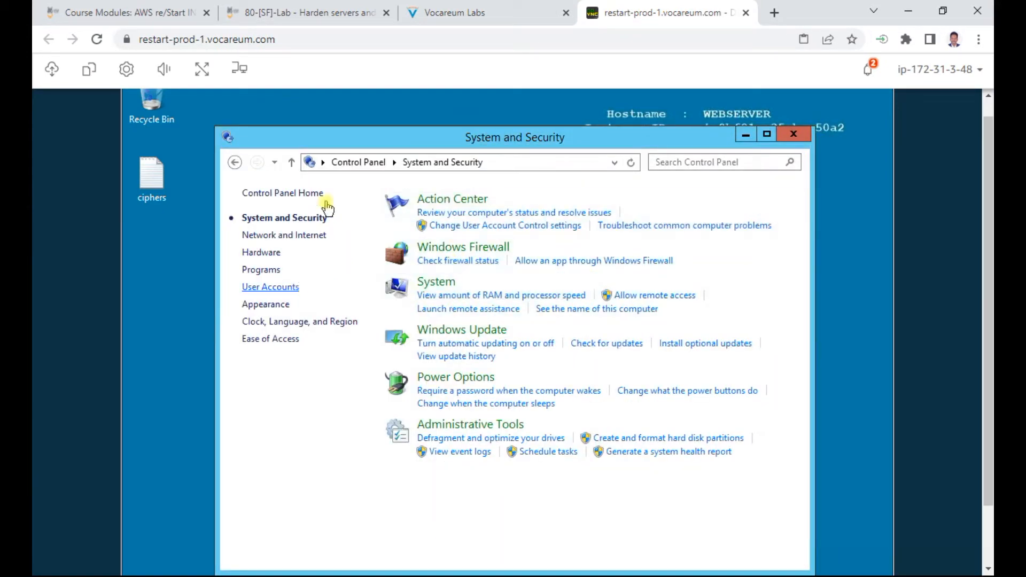
# Step: Go from Control Panel home to Network and Internet, then Network and Sharing Center
pyautogui.click(356, 162)
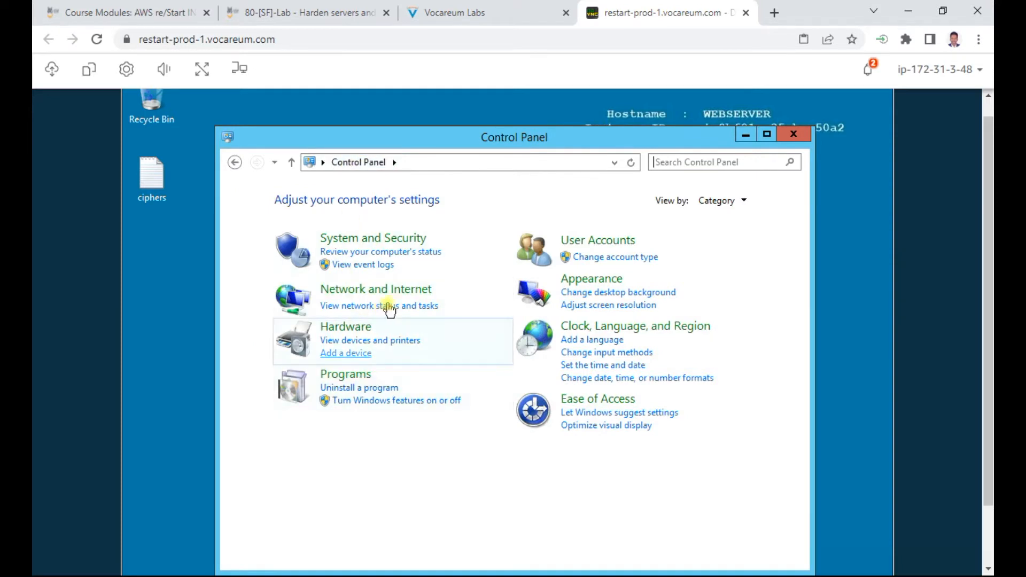
pyautogui.click(406, 291)
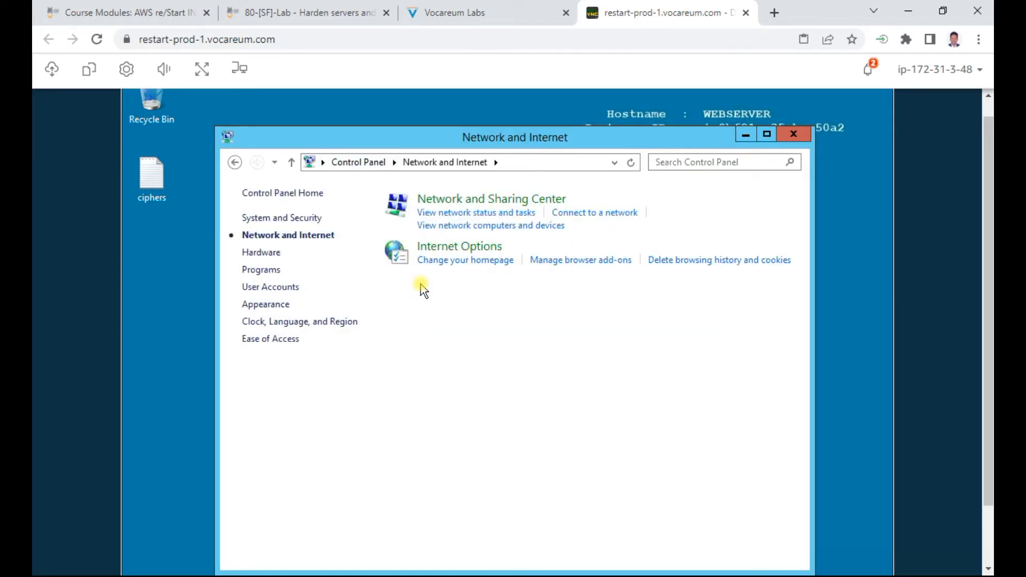
pyautogui.click(489, 15)
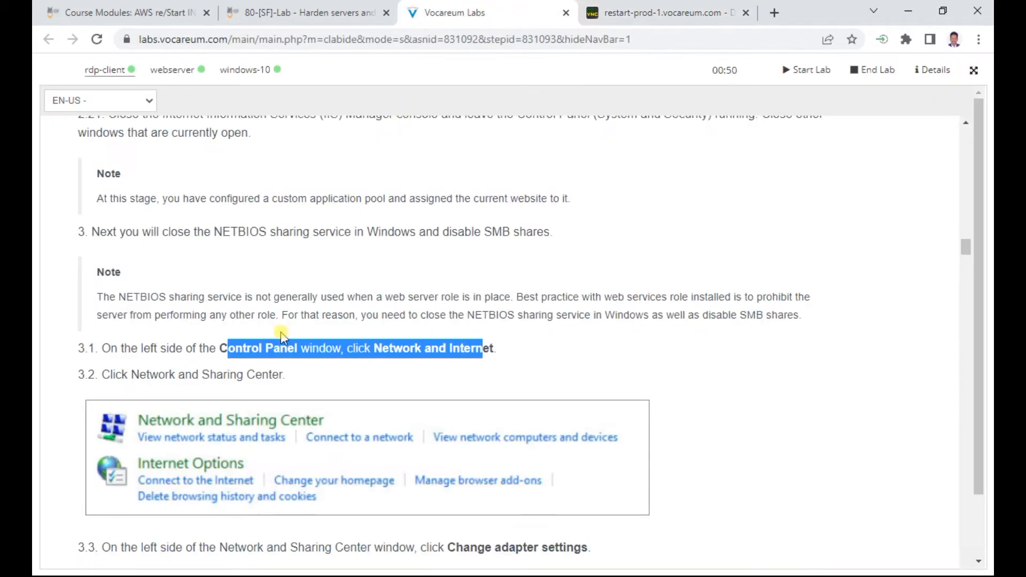
pyautogui.scroll(-3, 405, 354)
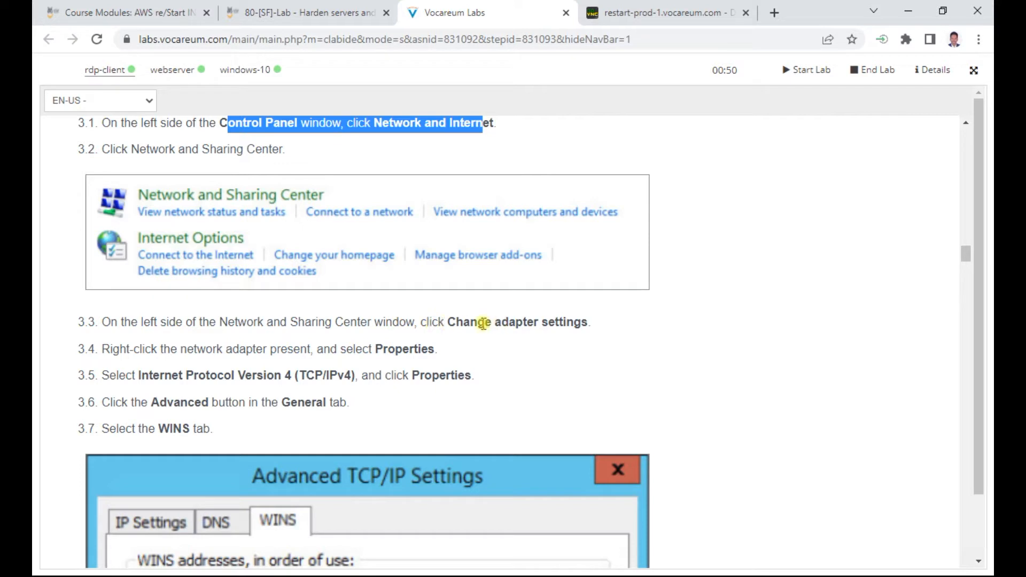
pyautogui.moveTo(482, 323); pyautogui.dragTo(555, 323)
pyautogui.click(660, 13)
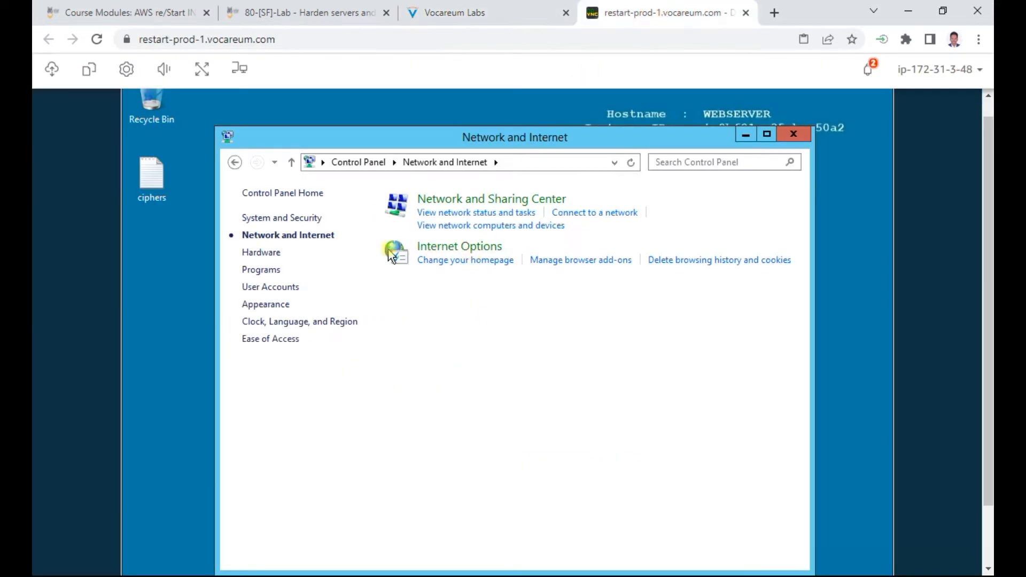
pyautogui.click(516, 200)
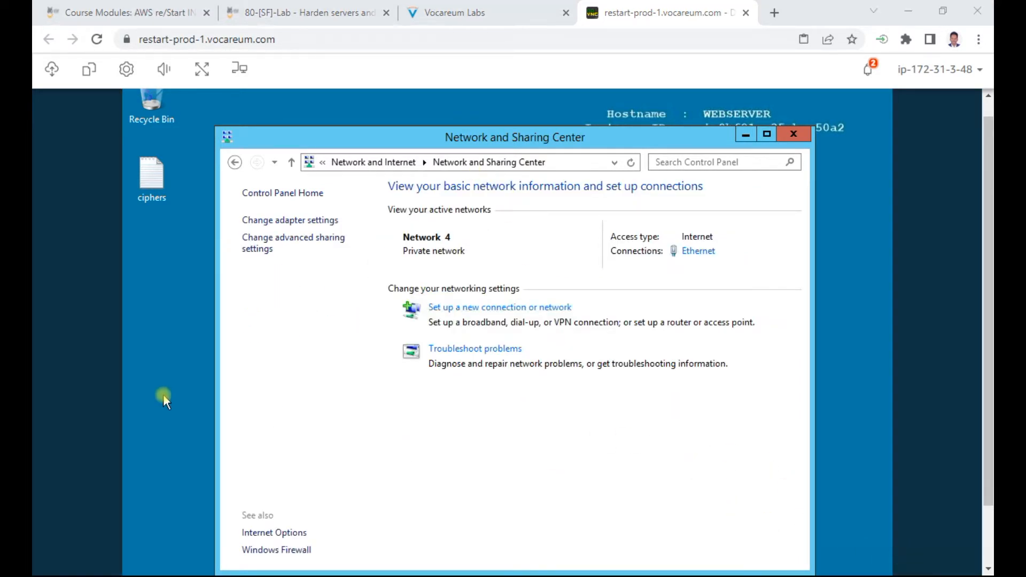
# Step: Open the Ethernet adapter's Properties from Change adapter settings and select TCP/IPv4
pyautogui.click(299, 220)
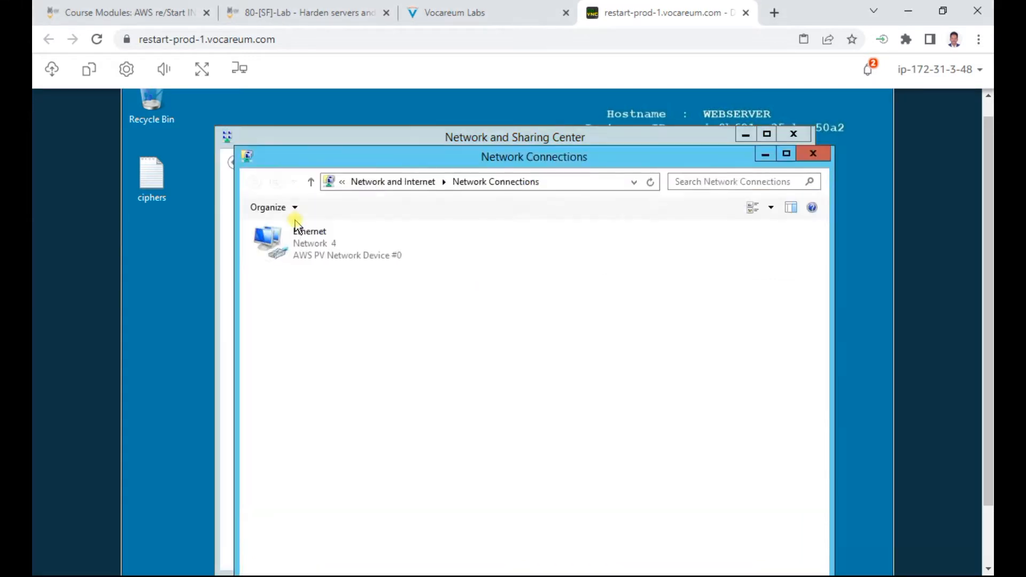
pyautogui.rightClick(322, 239)
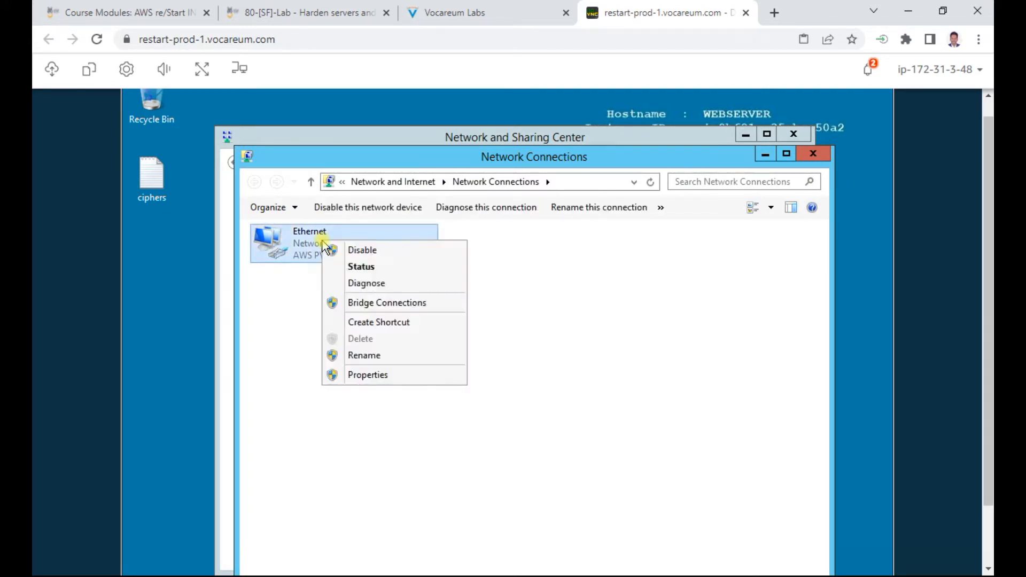
pyautogui.click(366, 374)
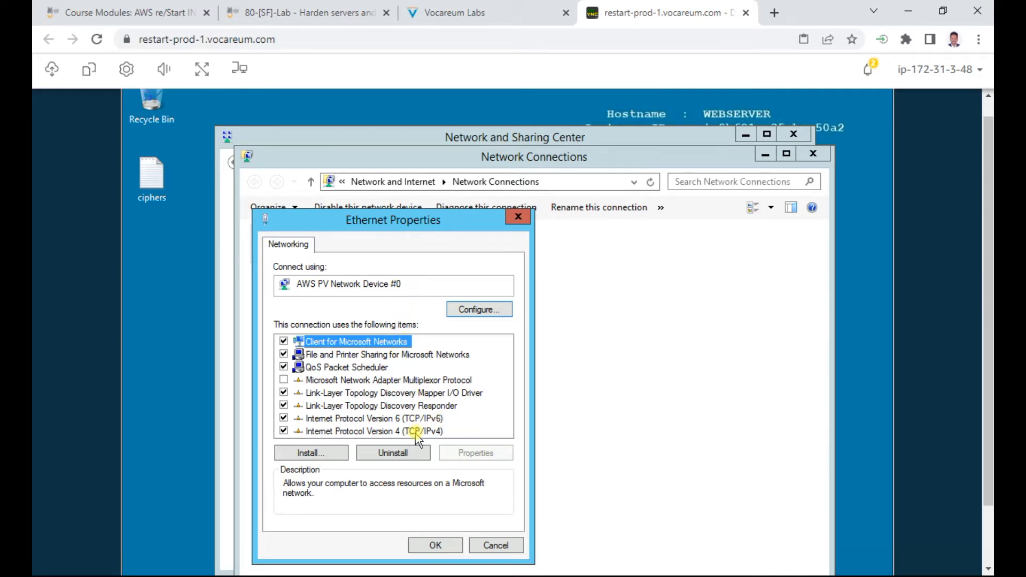
pyautogui.click(415, 433)
# Step: Disable NetBIOS over TCP/IP on the WINS tab of the adapter's advanced IPv4 settings
pyautogui.click(475, 453)
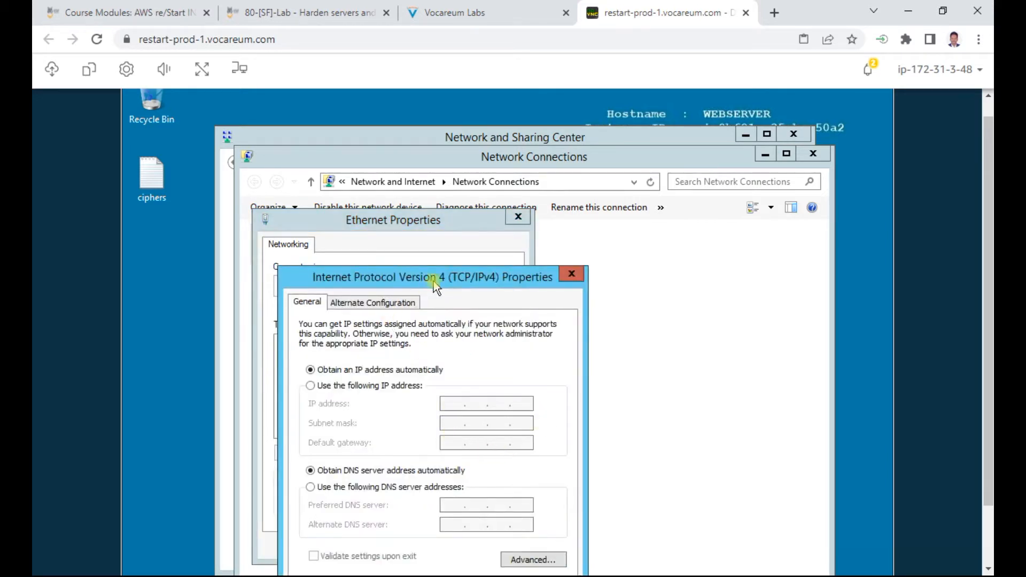
pyautogui.moveTo(446, 277); pyautogui.dragTo(471, 194)
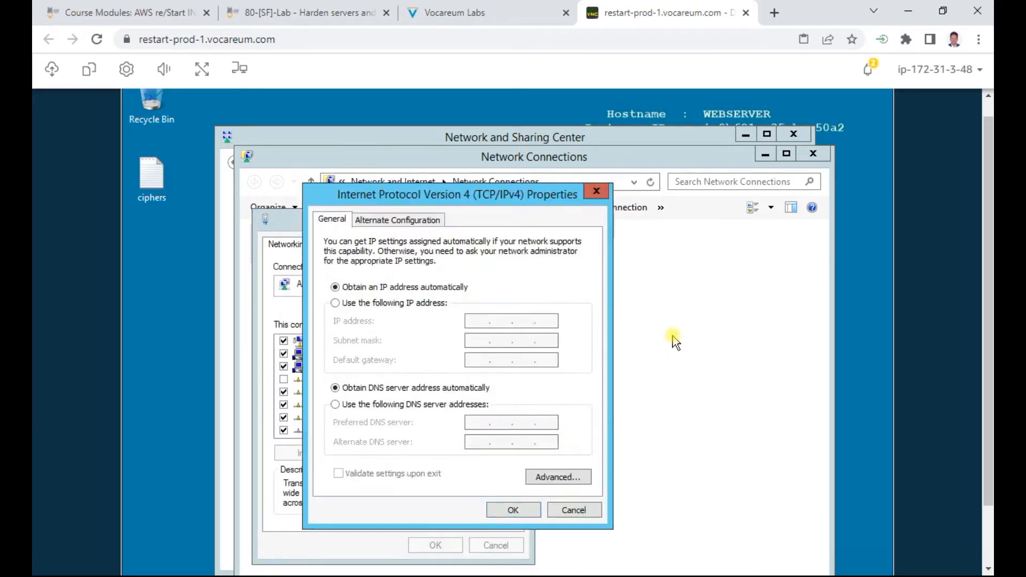
pyautogui.click(567, 477)
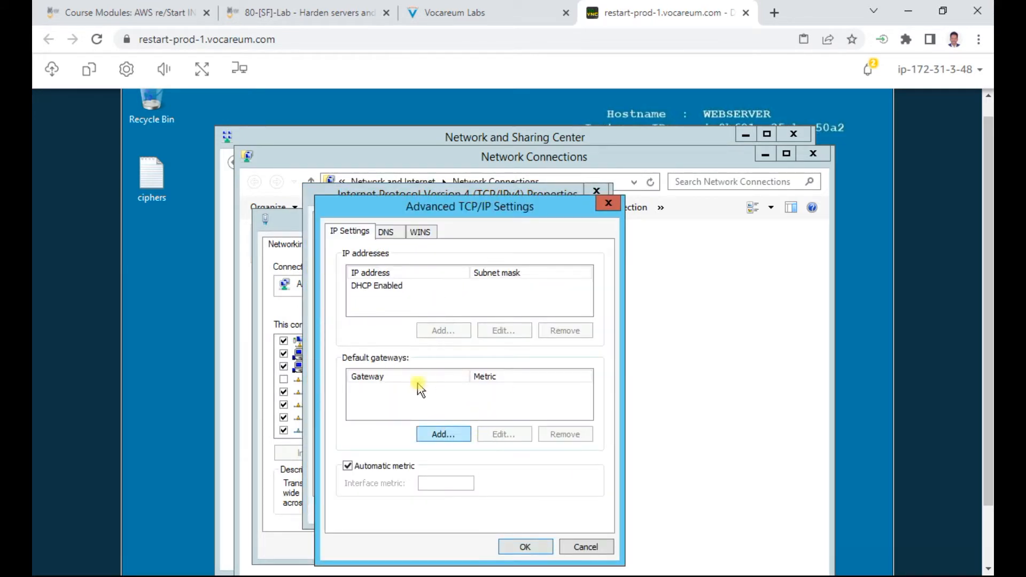
pyautogui.click(420, 231)
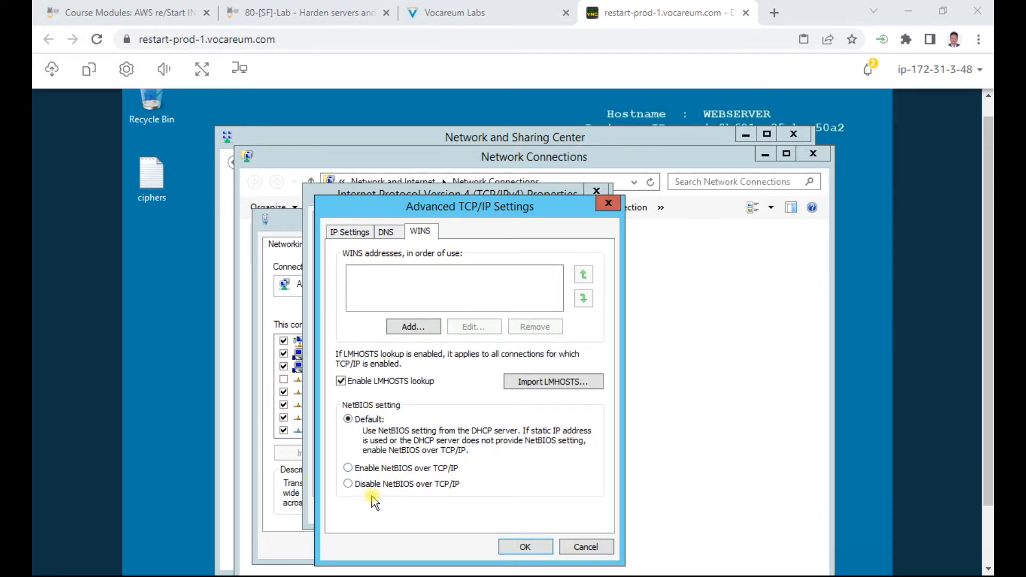
pyautogui.click(416, 487)
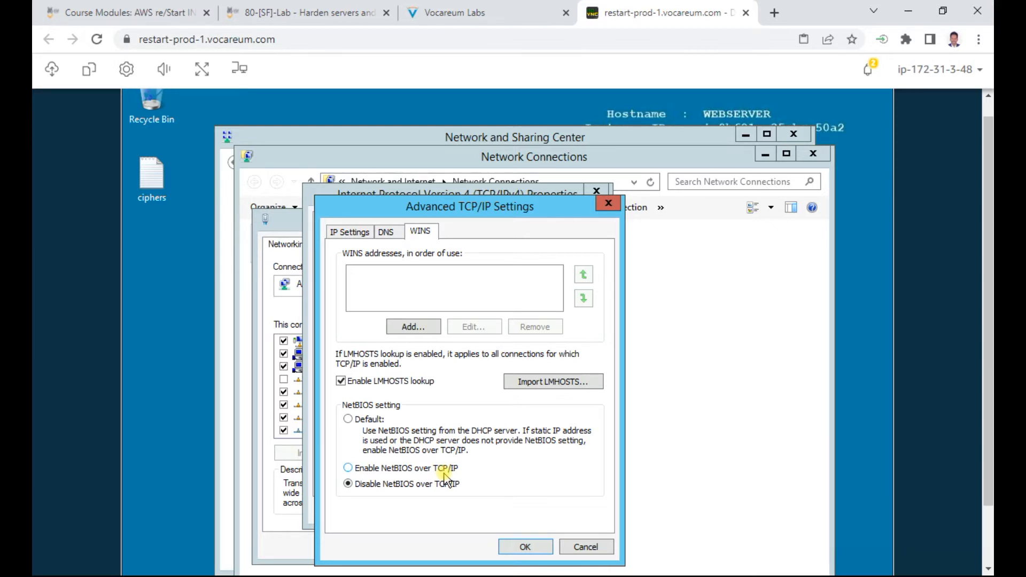
pyautogui.click(525, 546)
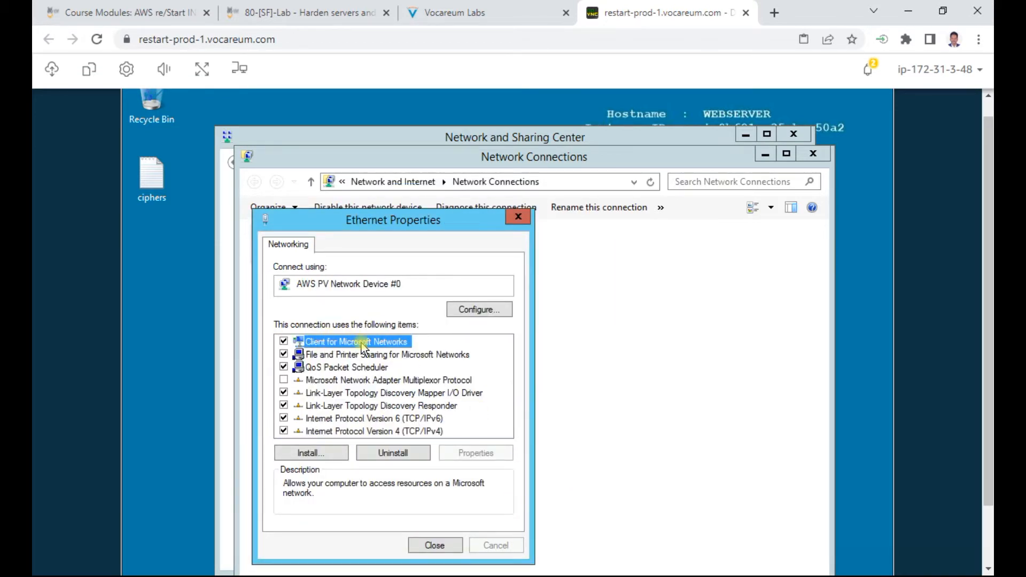
# Step: On the Ethernet adapter, uncheck Client for Microsoft Networks and File and Printer Sharing for Microsoft Networks
pyautogui.click(284, 342)
pyautogui.click(395, 355)
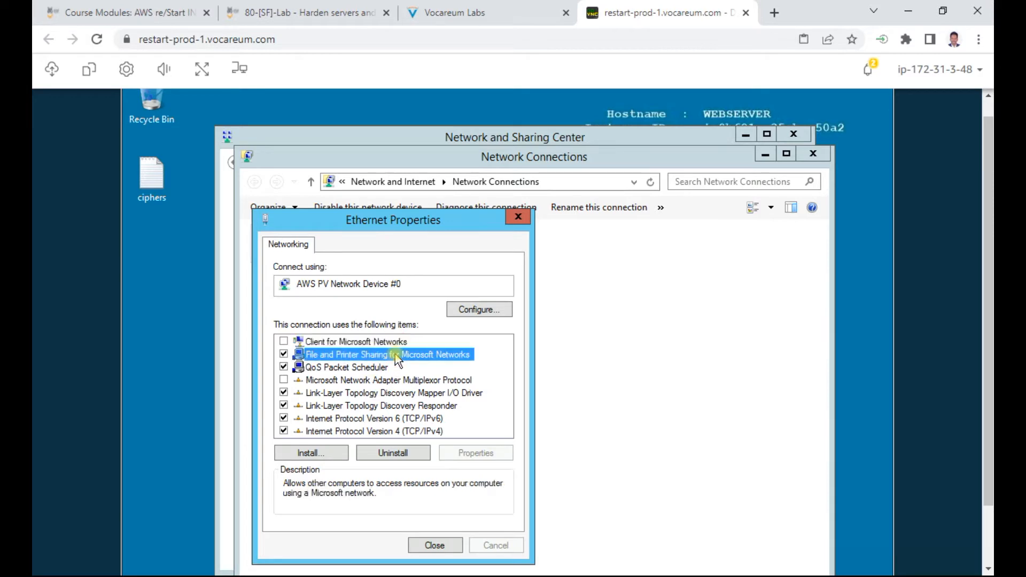
pyautogui.click(284, 354)
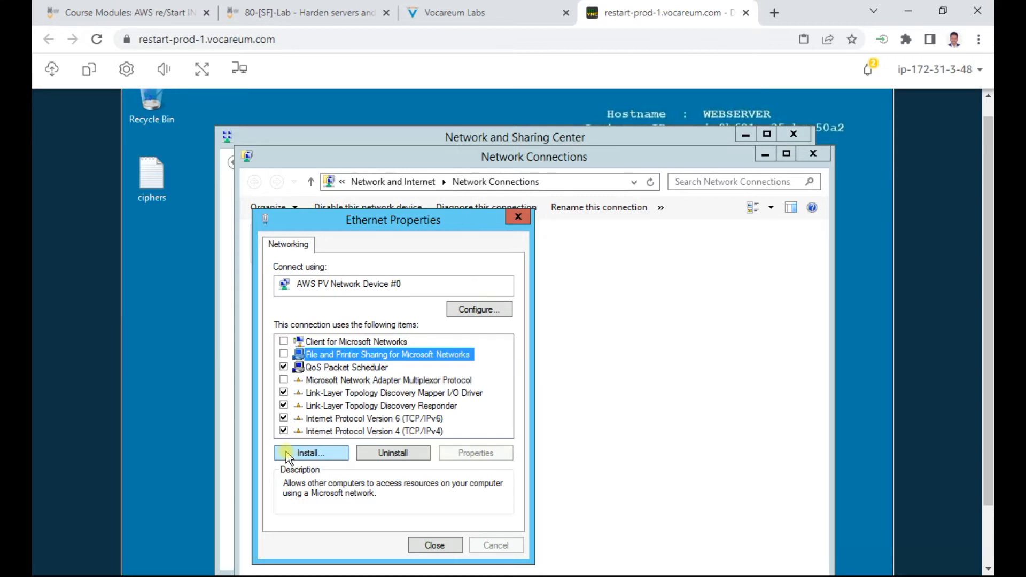
pyautogui.click(454, 12)
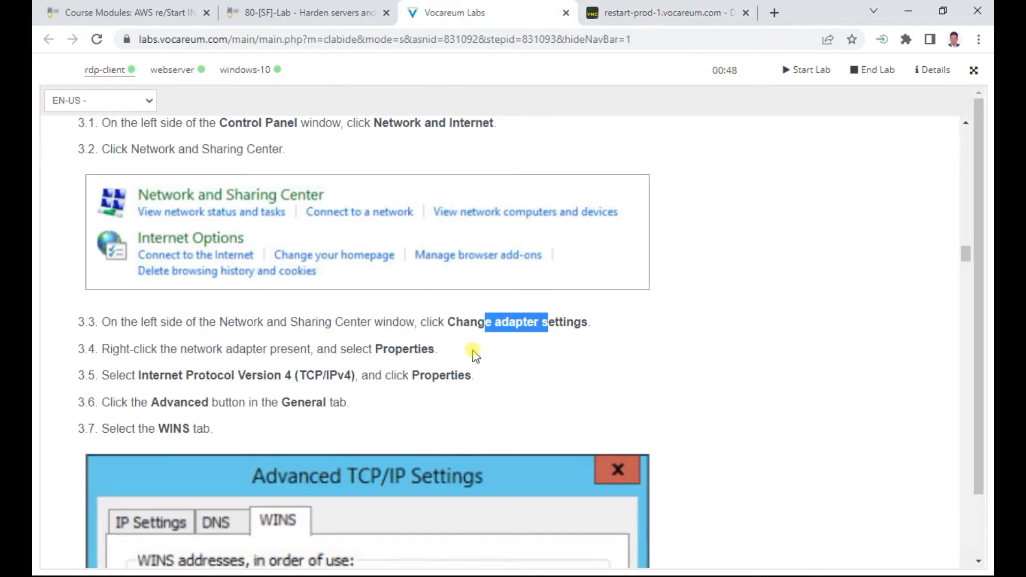
# Step: Read through the rest of step 3 in the lab instructions, up to step 3.12
pyautogui.scroll(-5, 470, 350)
pyautogui.scroll(-15, 473, 353)
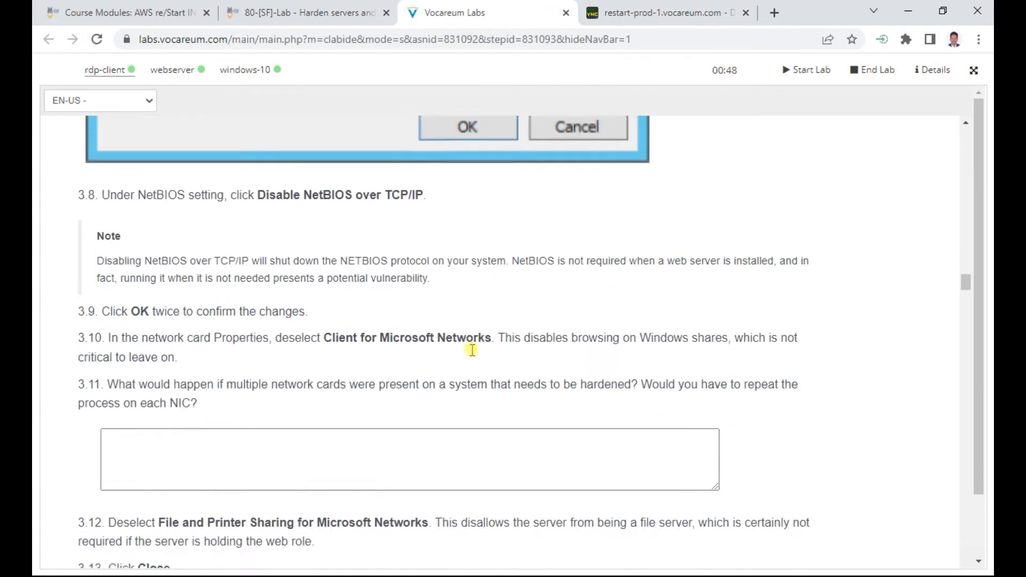
pyautogui.scroll(-1, 472, 350)
pyautogui.moveTo(494, 285); pyautogui.dragTo(827, 288)
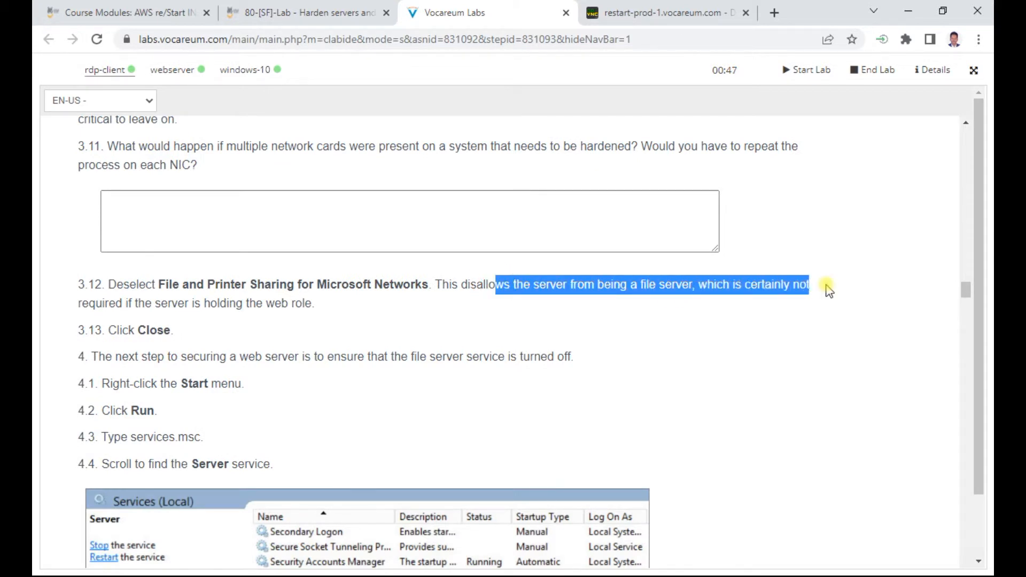
pyautogui.moveTo(172, 303); pyautogui.dragTo(334, 309)
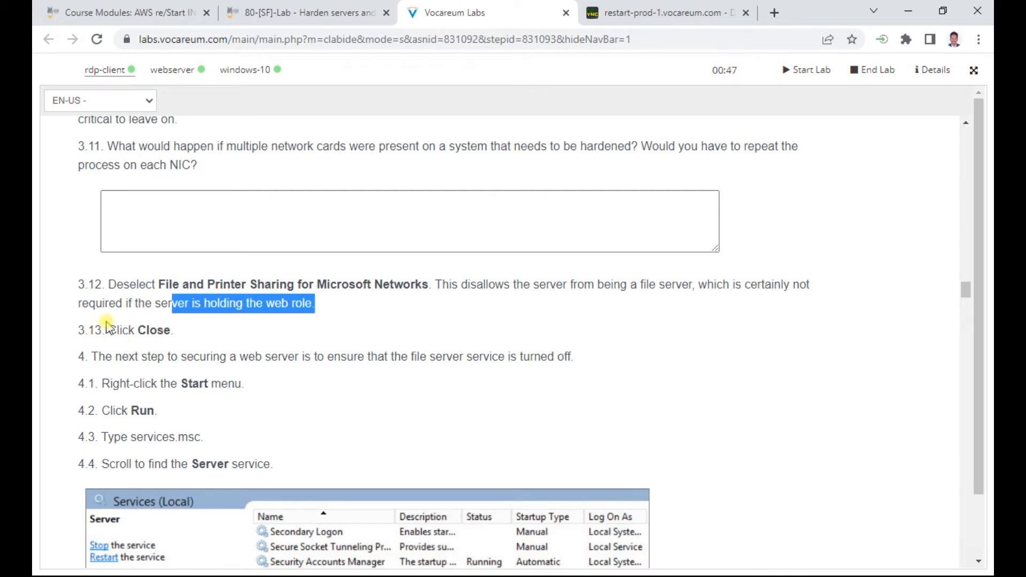
# Step: Close Ethernet Properties, keeping the changes, and close the Network Connections window
pyautogui.click(663, 13)
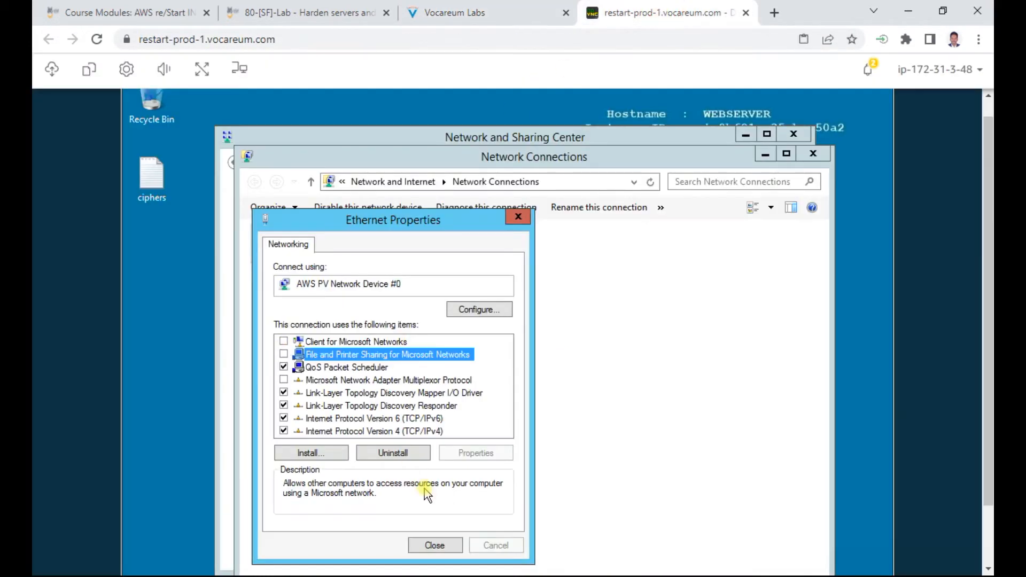
pyautogui.click(441, 549)
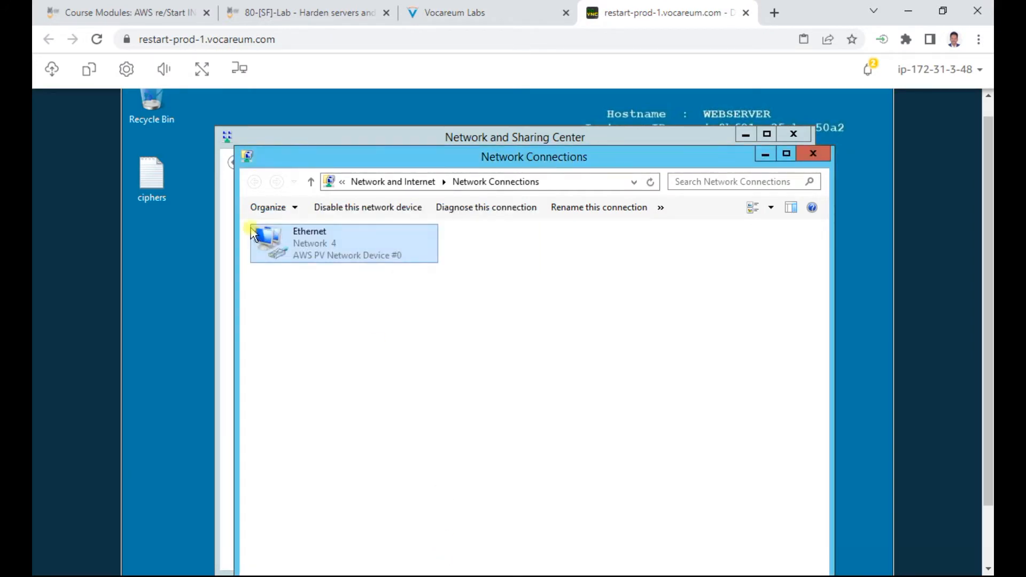
pyautogui.click(821, 155)
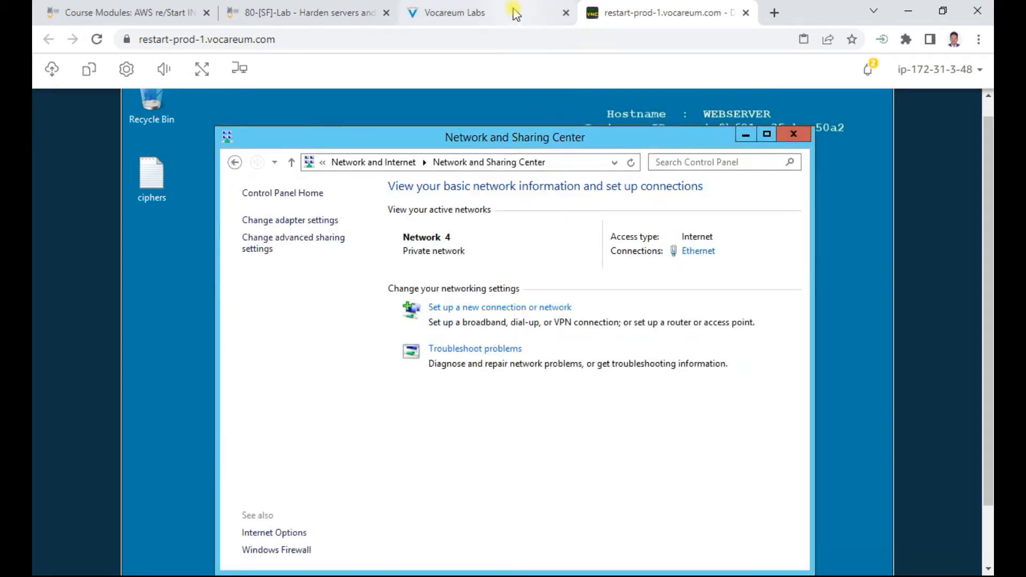
# Step: Read step 4 on turning off the file server service, including the Start menu and services.msc steps
pyautogui.click(513, 13)
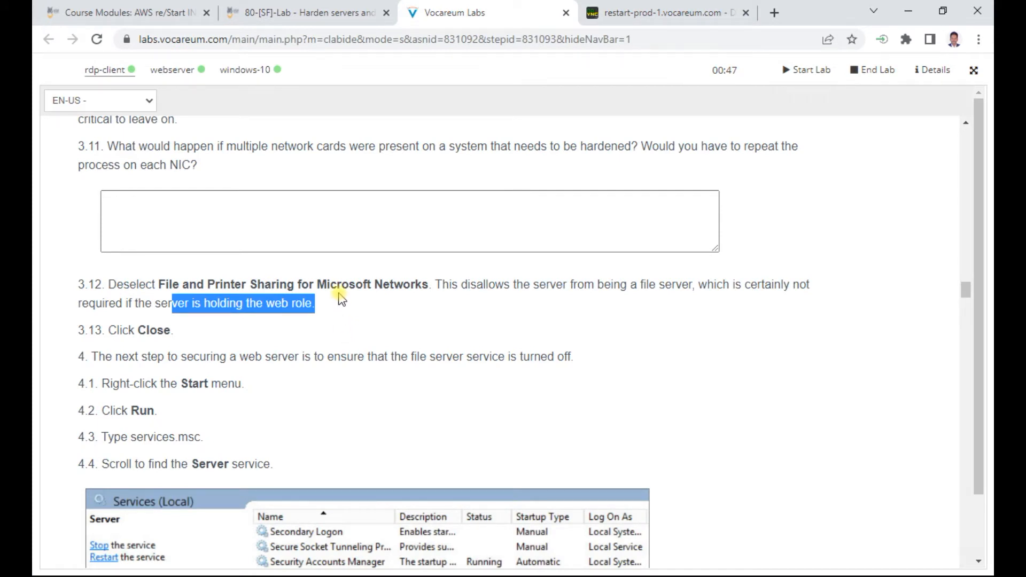
pyautogui.scroll(-1, 342, 300)
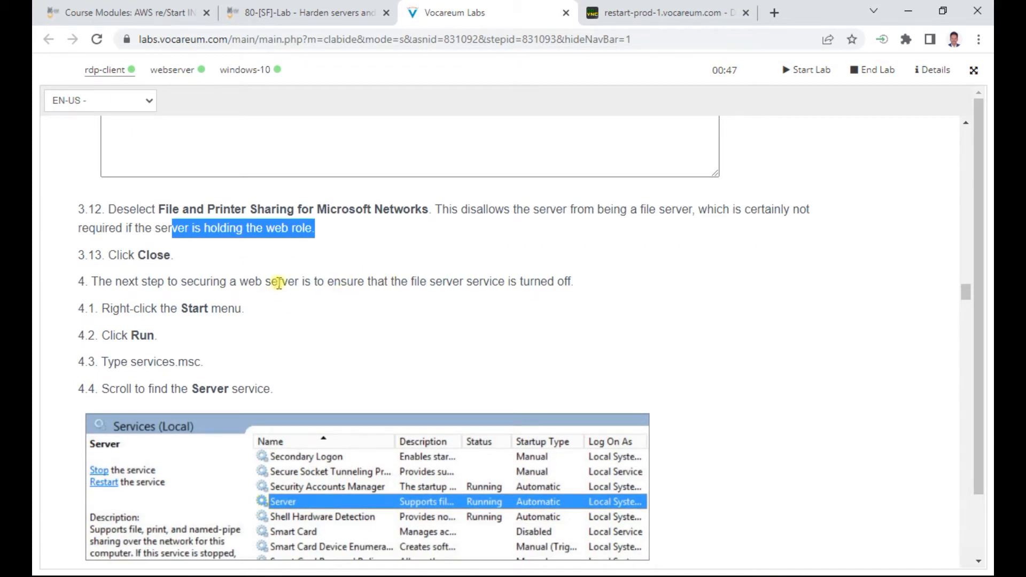
pyautogui.moveTo(242, 285); pyautogui.dragTo(559, 282)
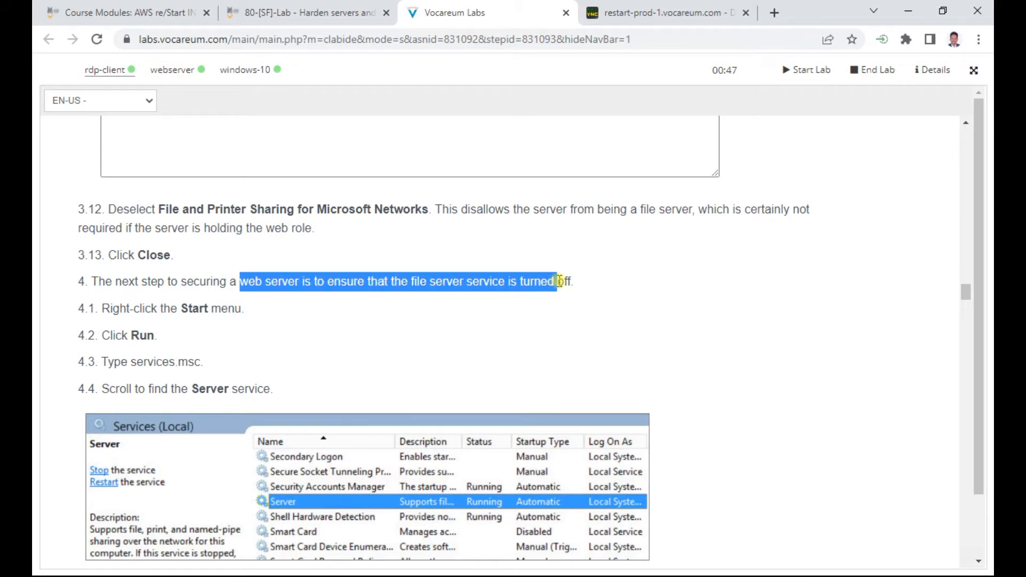
pyautogui.moveTo(559, 282); pyautogui.dragTo(582, 286)
pyautogui.scroll(-1, 328, 314)
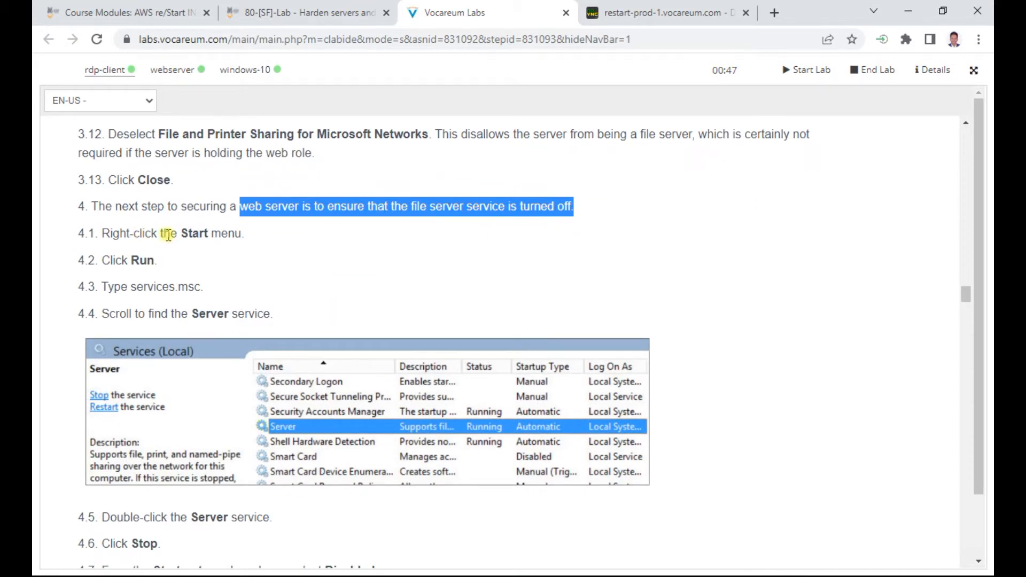
pyautogui.moveTo(175, 232); pyautogui.dragTo(252, 234)
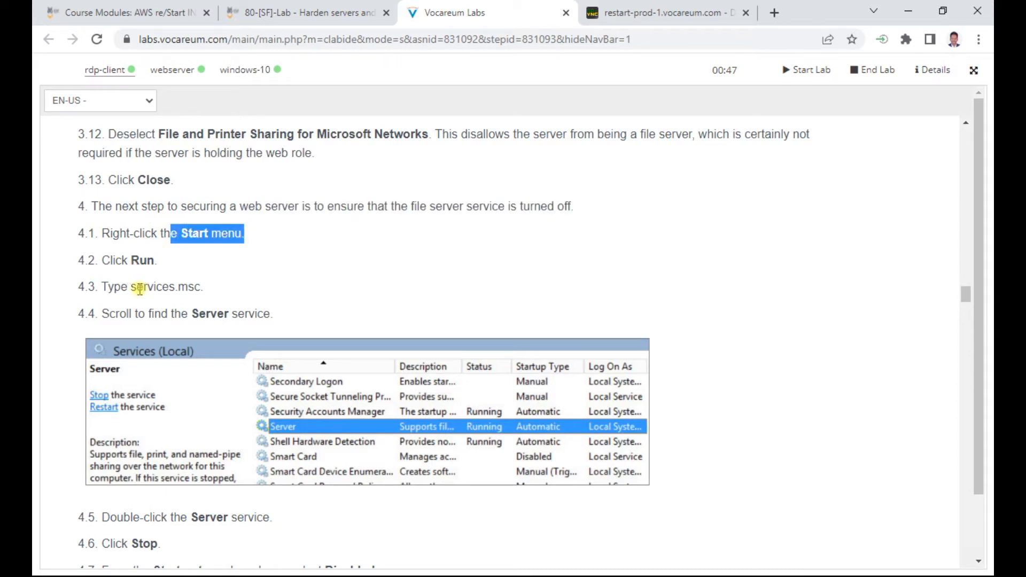
pyautogui.moveTo(137, 287); pyautogui.dragTo(213, 292)
pyautogui.click(647, 15)
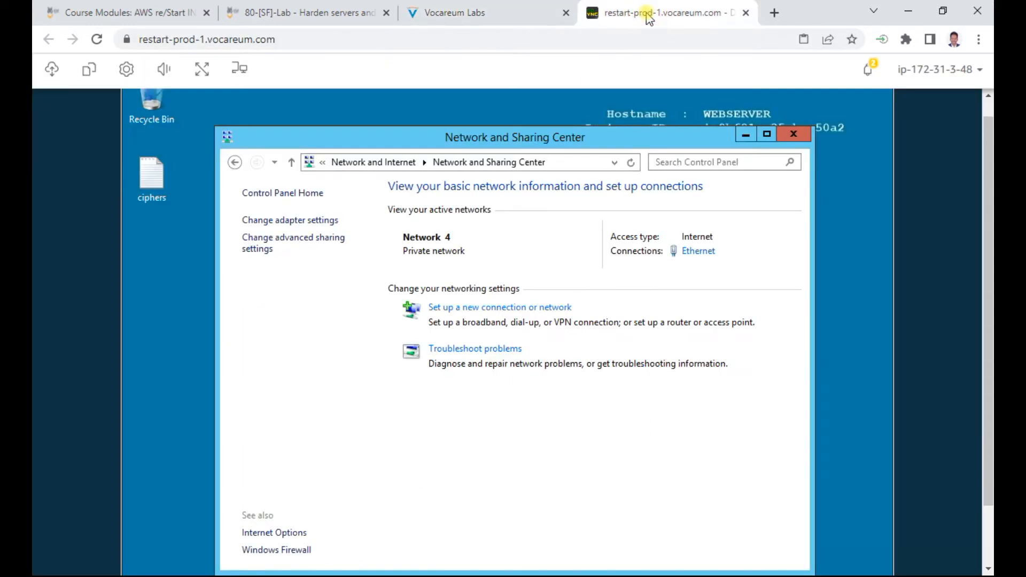
# Step: Close Network and Sharing Center and open Control Panel with items shown as large icons
pyautogui.click(792, 134)
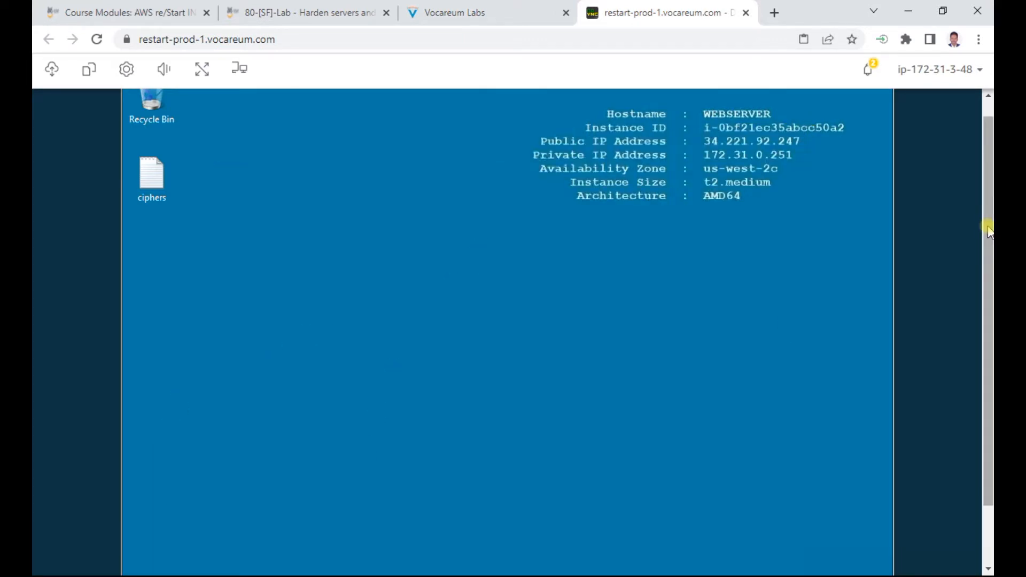
pyautogui.moveTo(989, 222); pyautogui.dragTo(989, 280)
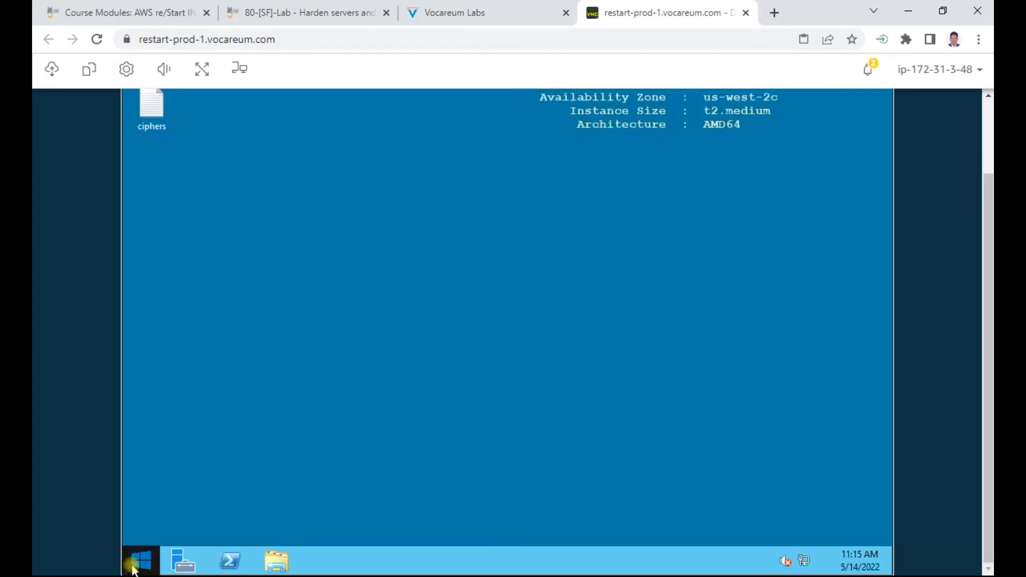
pyautogui.click(133, 564)
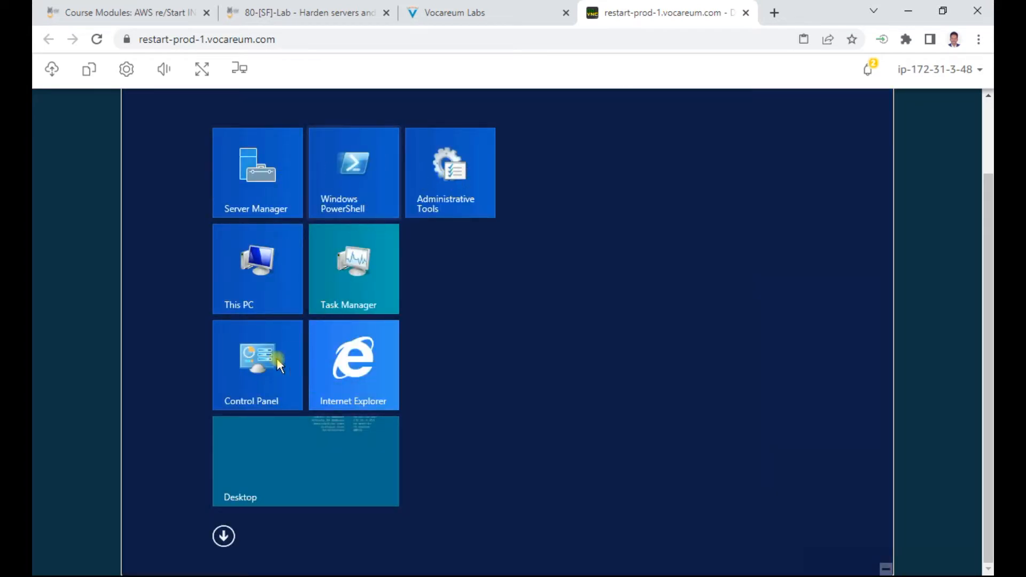
pyautogui.click(246, 374)
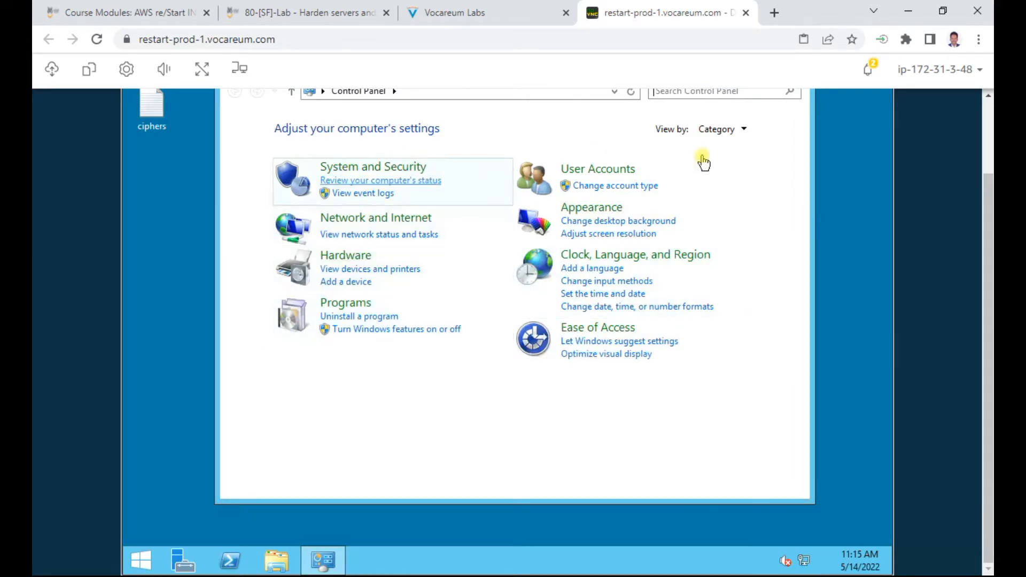
pyautogui.click(720, 136)
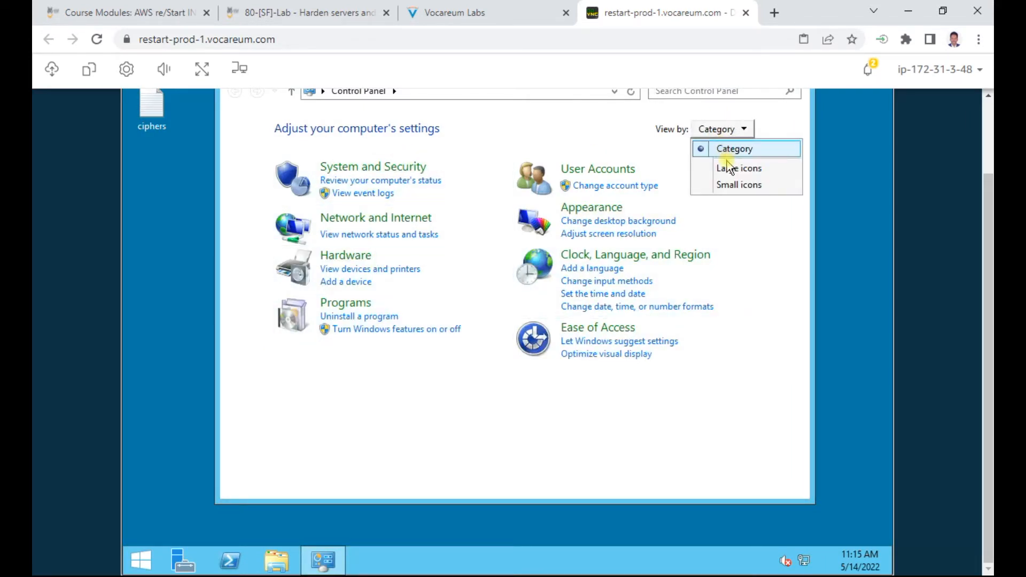
pyautogui.click(727, 166)
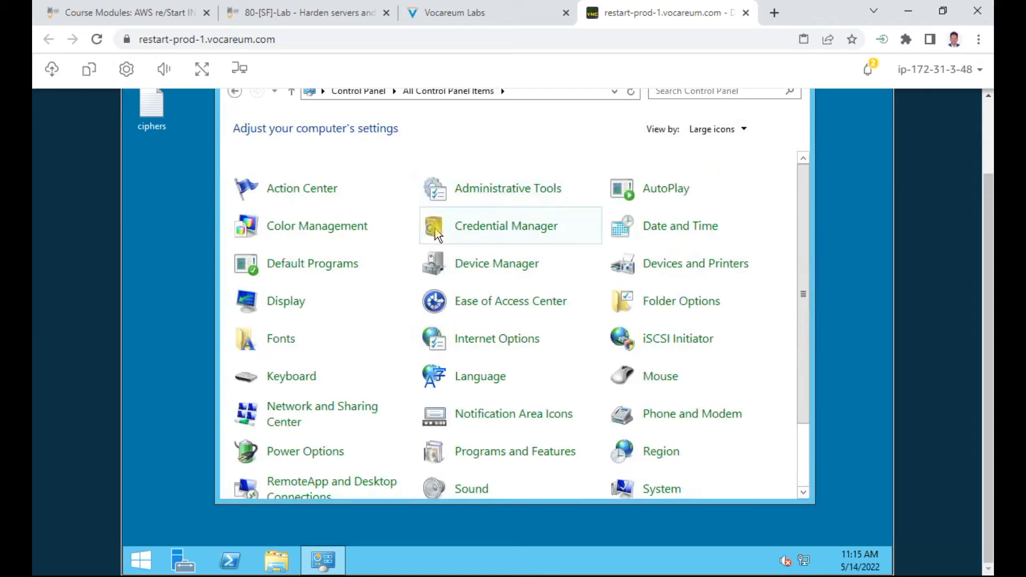
# Step: Launch the Services console from Administrative Tools and maximize it
pyautogui.click(501, 188)
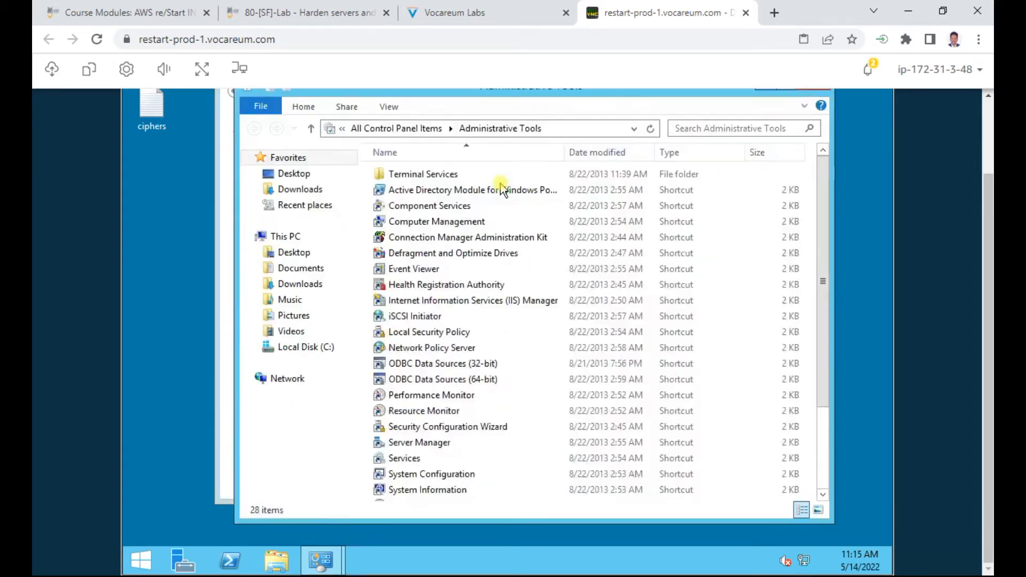
pyautogui.click(404, 458)
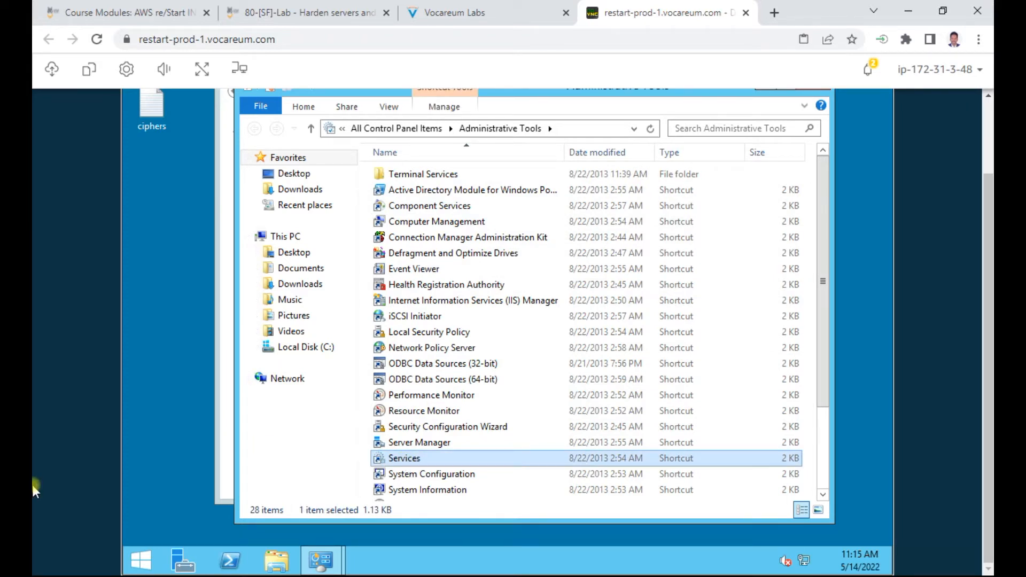
pyautogui.doubleClick(397, 458)
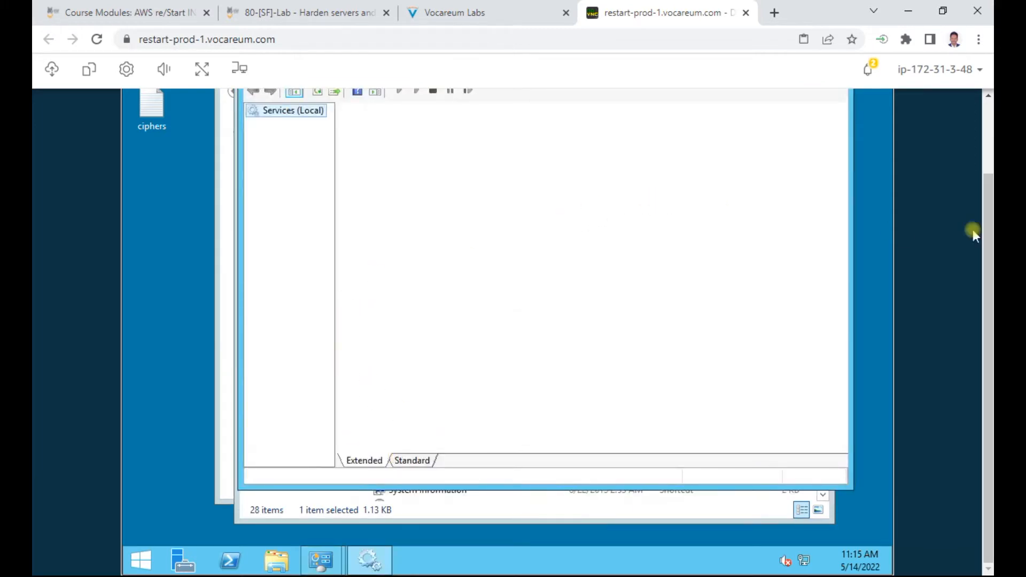
pyautogui.scroll(2, 989, 253)
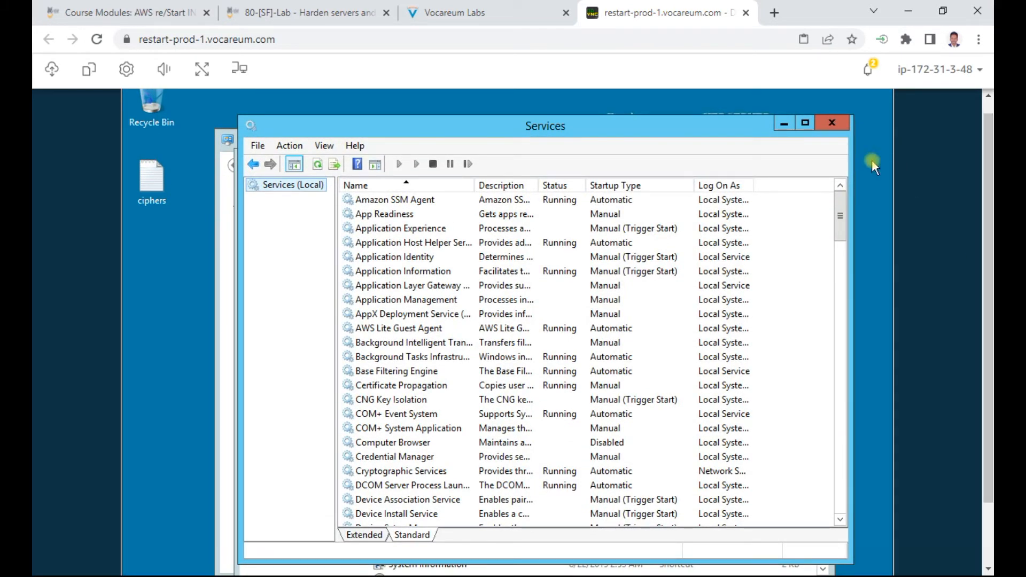
pyautogui.click(805, 124)
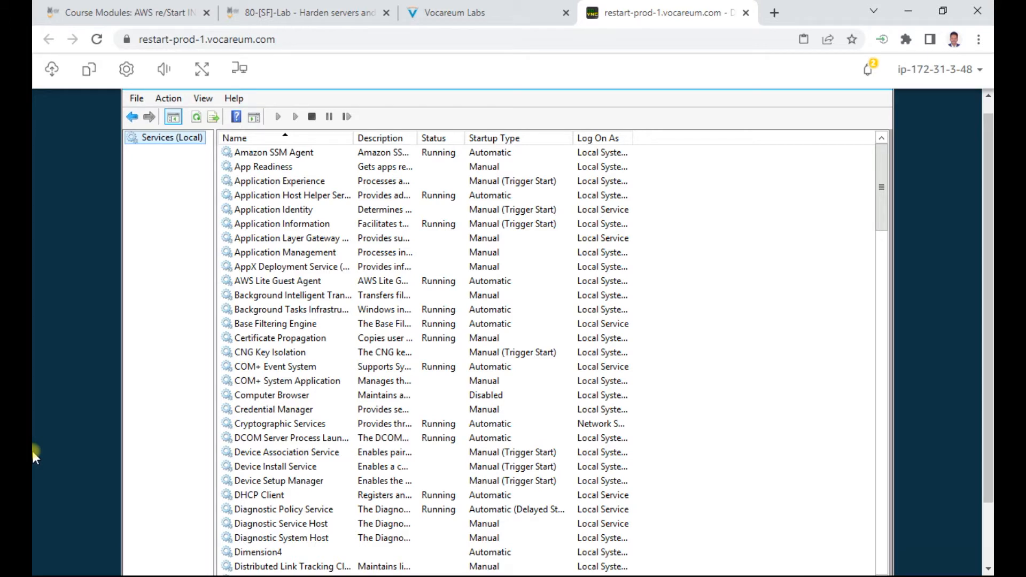
# Step: Scroll the services list down to the Server service and select it
pyautogui.click(910, 559)
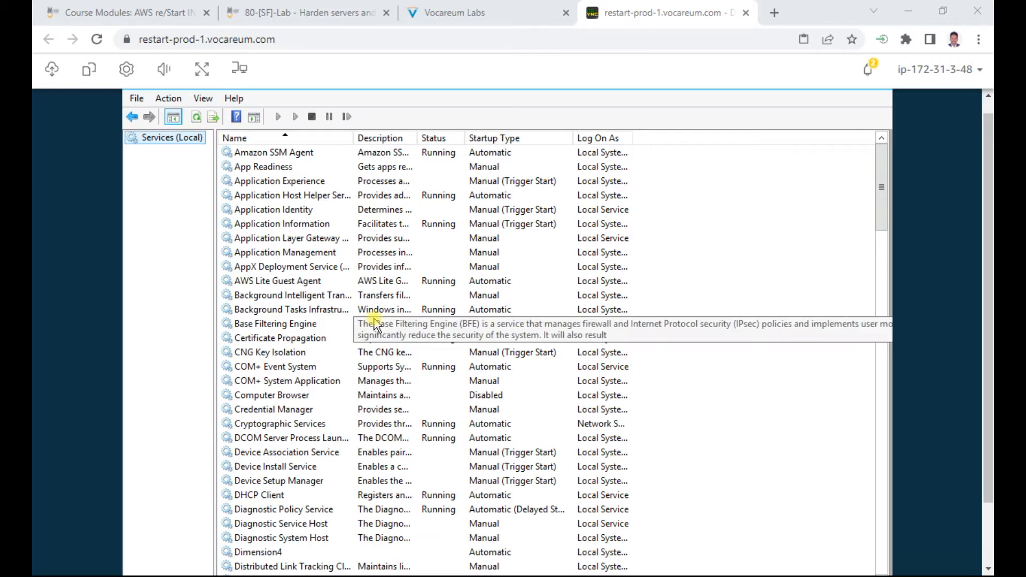
pyautogui.click(880, 184)
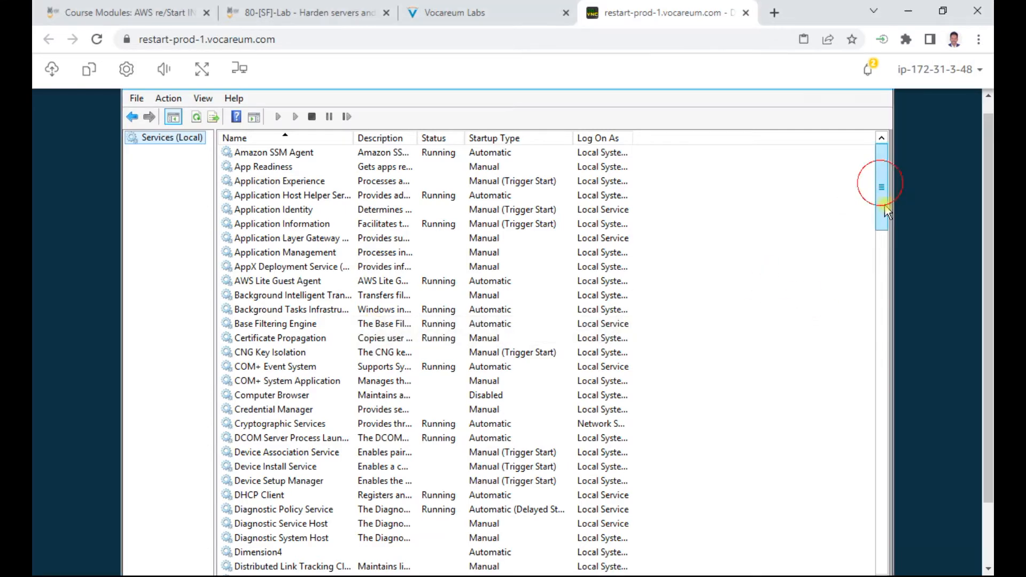
pyautogui.scroll(-7, 884, 248)
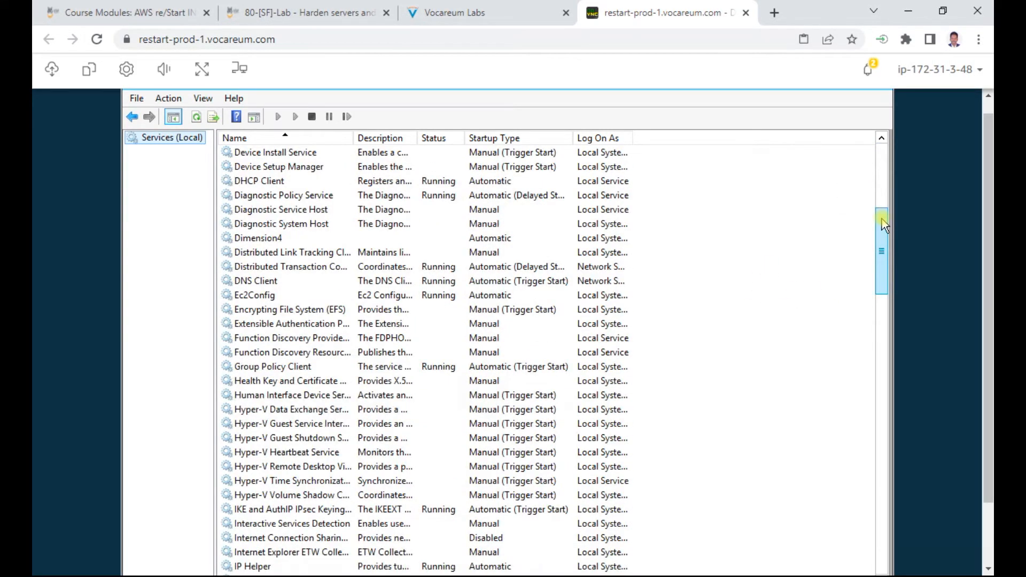
pyautogui.scroll(-7, 882, 257)
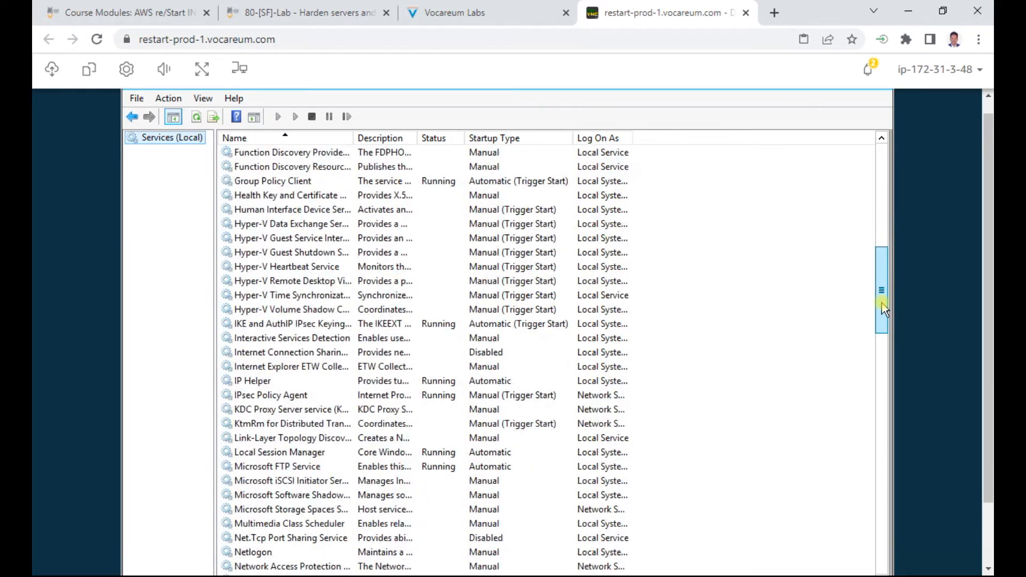
pyautogui.scroll(-12, 883, 331)
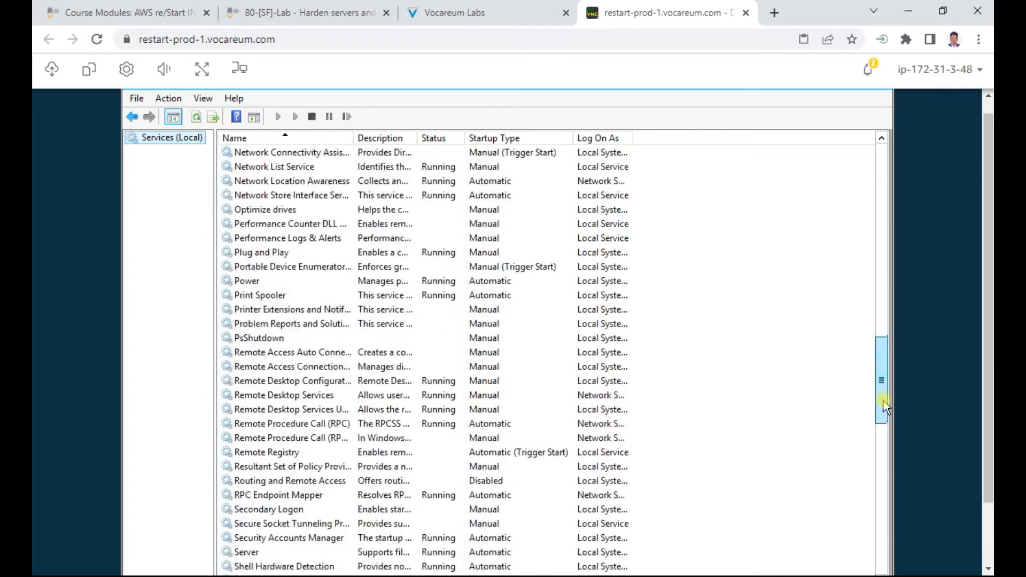
pyautogui.scroll(-2, 882, 409)
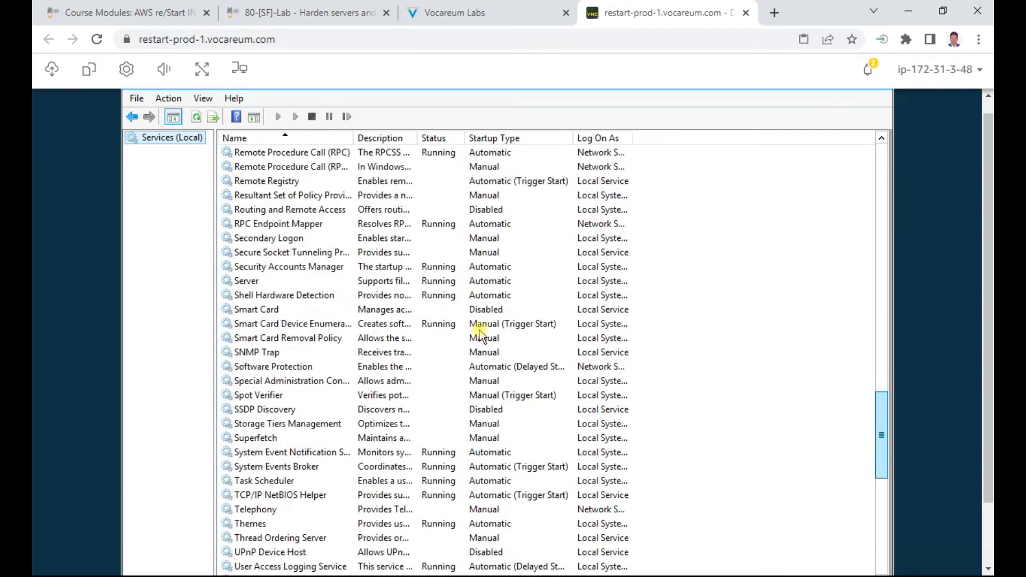
pyautogui.click(247, 281)
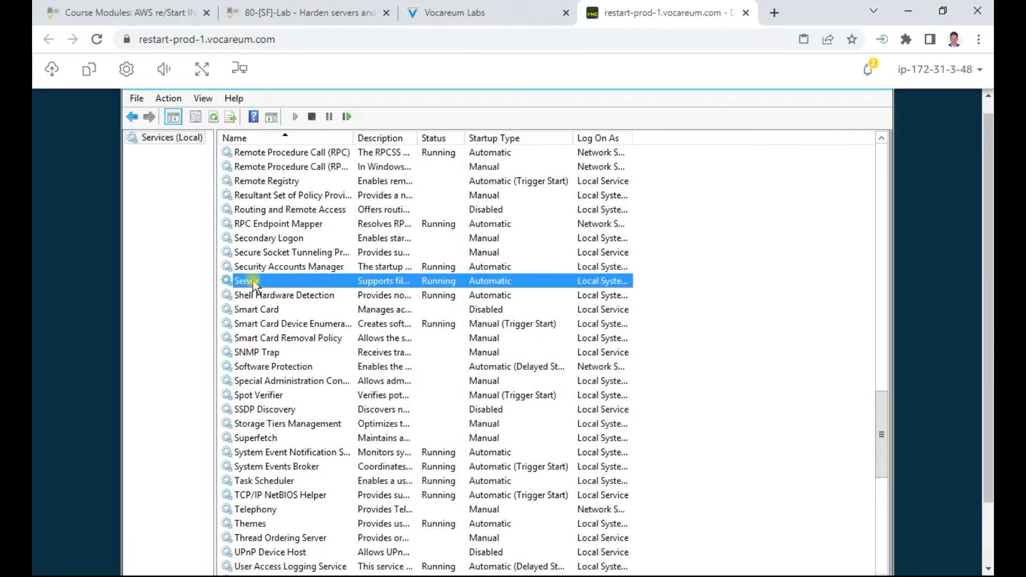
# Step: Stop the Server service and set its startup type to Disabled, applying the change
pyautogui.doubleClick(438, 283)
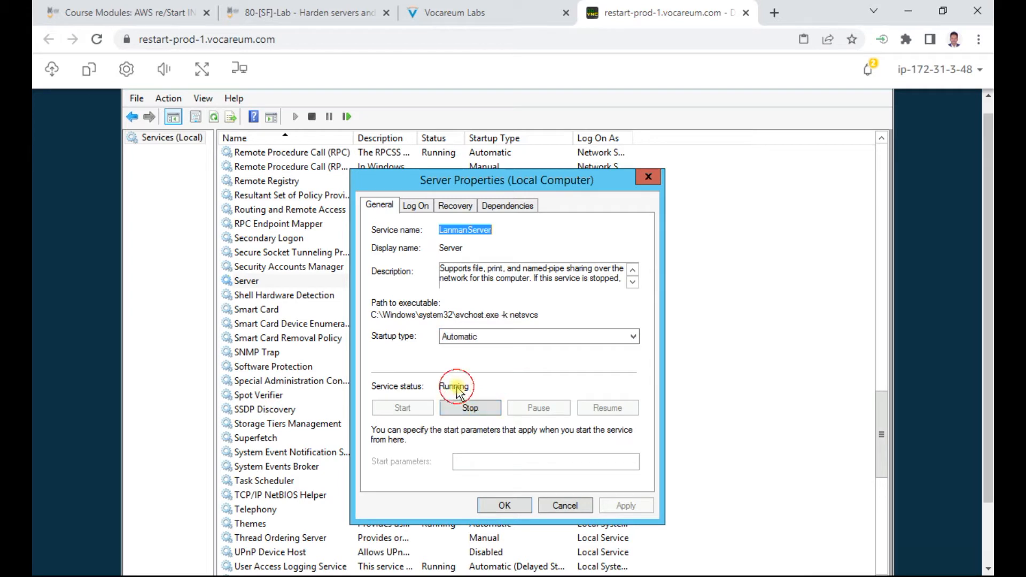
pyautogui.click(466, 407)
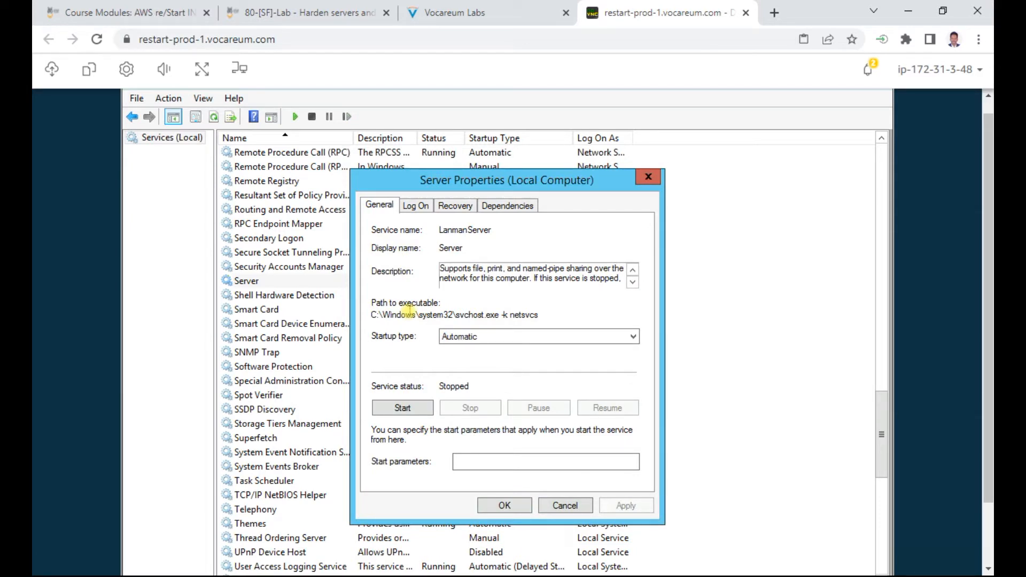
pyautogui.click(505, 337)
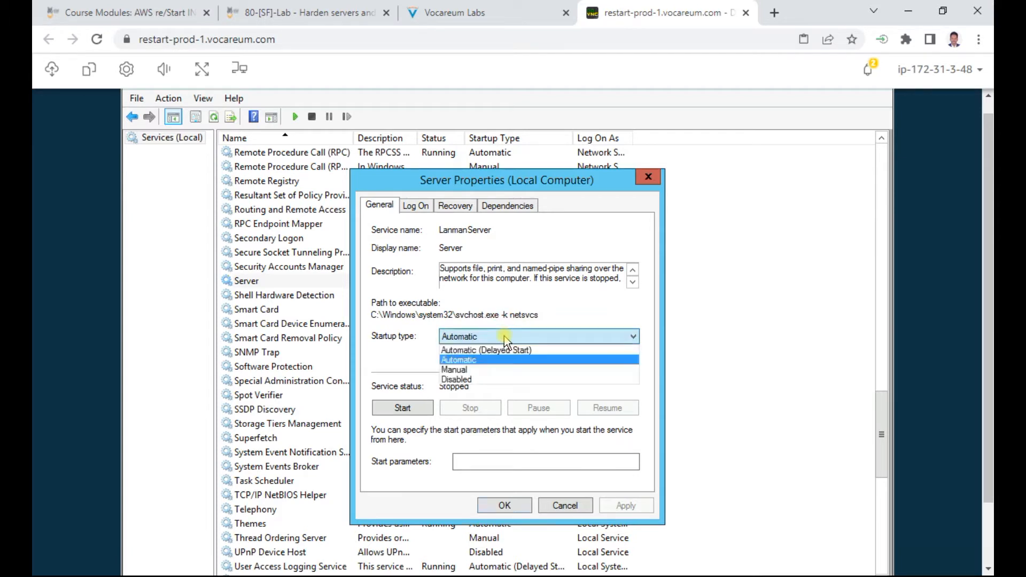
pyautogui.click(459, 379)
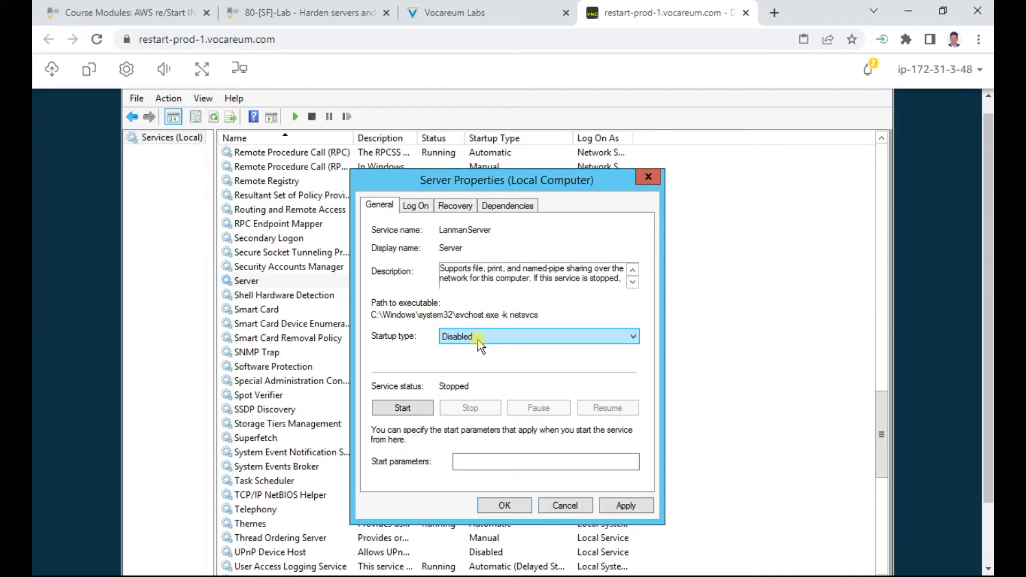
pyautogui.click(626, 507)
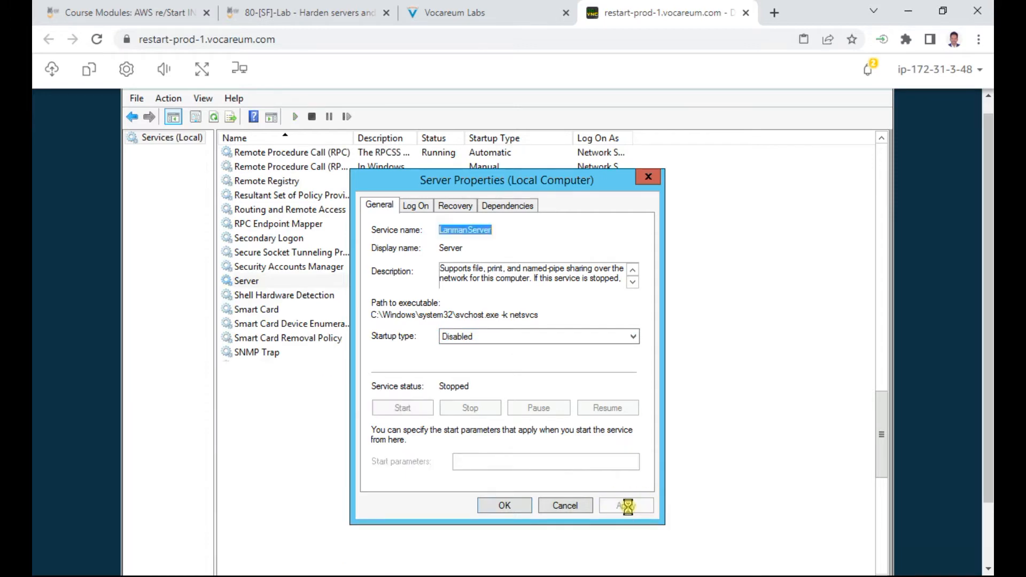
pyautogui.click(508, 505)
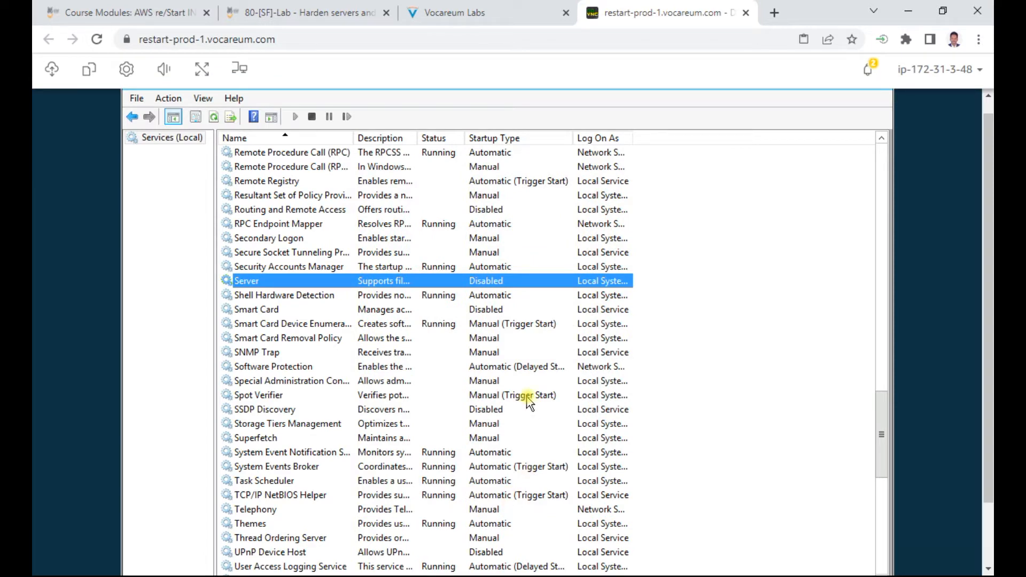
# Step: Read step 4.9 and the step 5 introduction on Group Policies
pyautogui.click(487, 12)
pyautogui.scroll(-4, 412, 315)
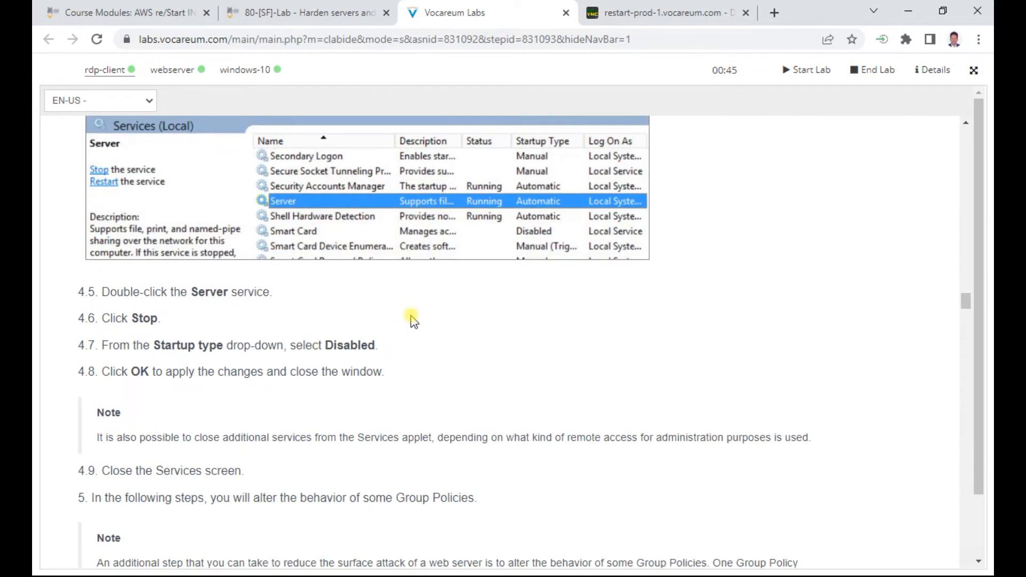
pyautogui.scroll(-3, 412, 320)
pyautogui.tripleClick(213, 323)
pyautogui.click(282, 351)
pyautogui.doubleClick(283, 350)
pyautogui.click(283, 350)
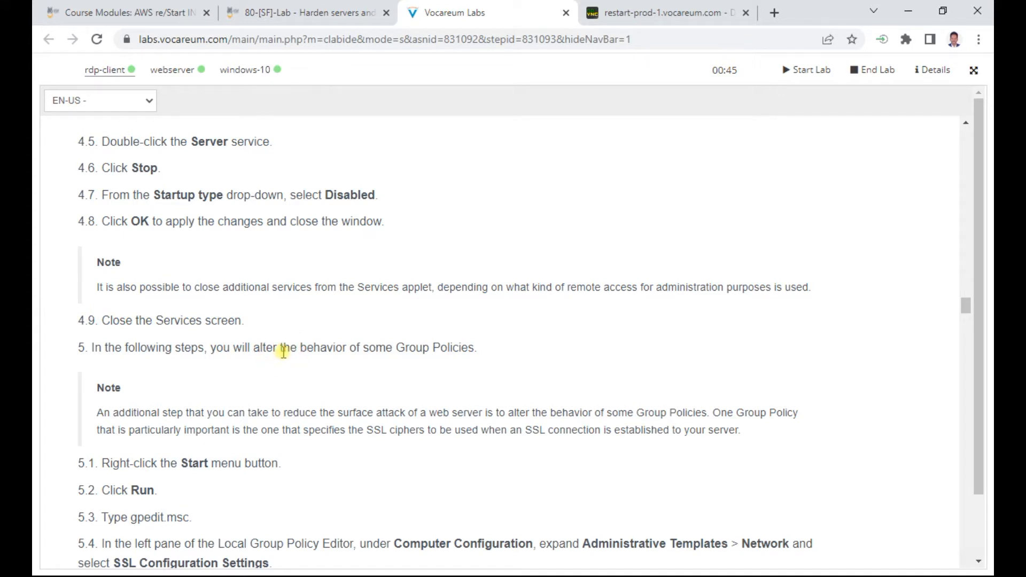
pyautogui.tripleClick(437, 349)
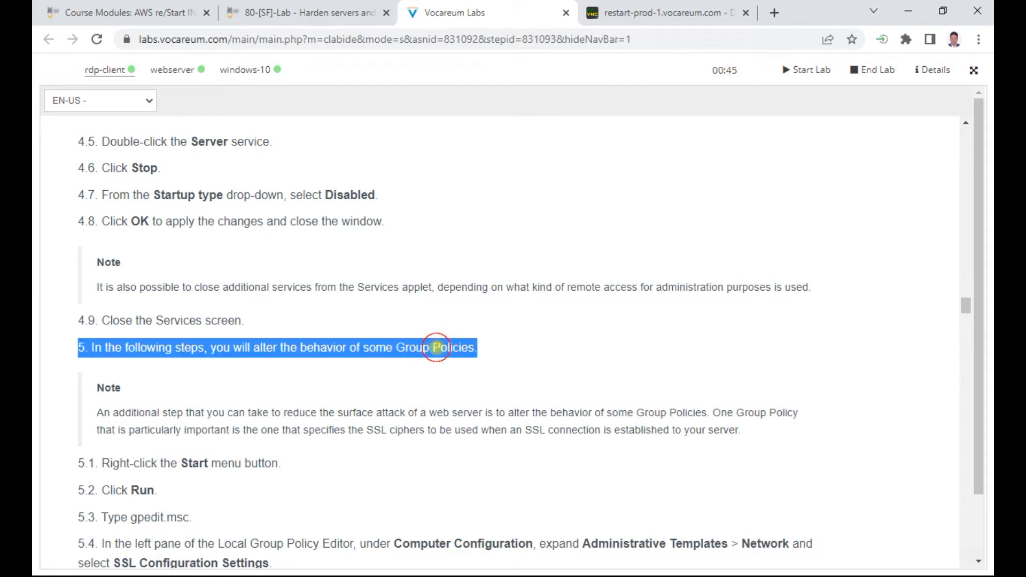
# Step: Copy the text gpedit.msc from step 5.3 of the instructions
pyautogui.scroll(-3, 412, 339)
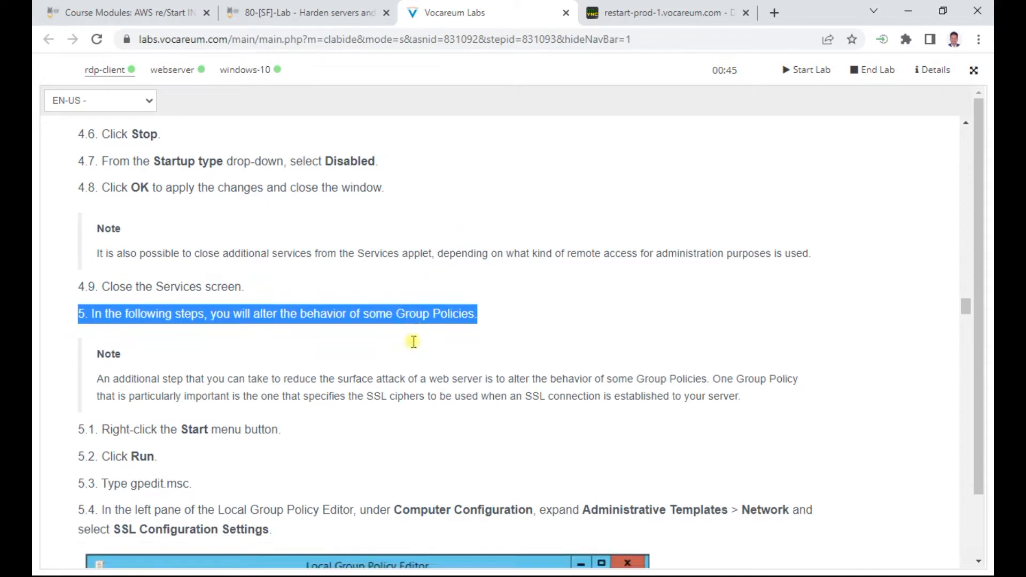
pyautogui.scroll(-2, 192, 340)
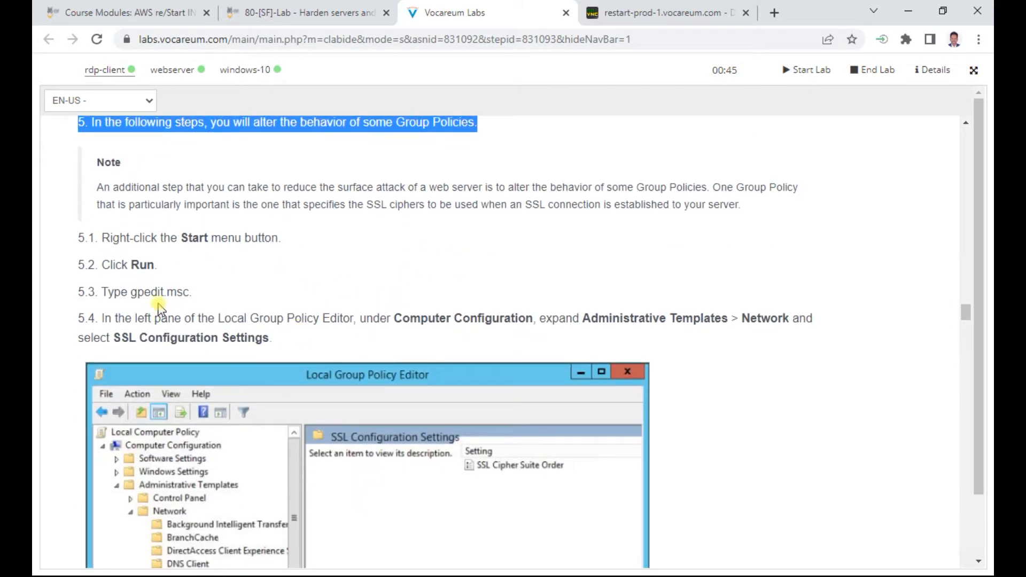
pyautogui.click(139, 295)
pyautogui.moveTo(139, 296); pyautogui.dragTo(193, 293)
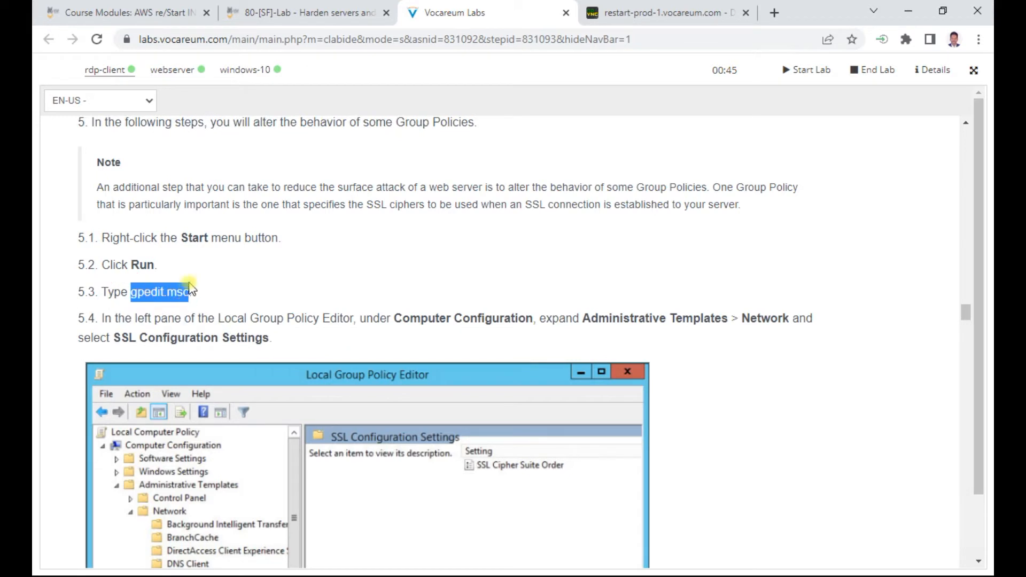
pyautogui.rightClick(170, 295)
pyautogui.click(187, 306)
pyautogui.click(663, 13)
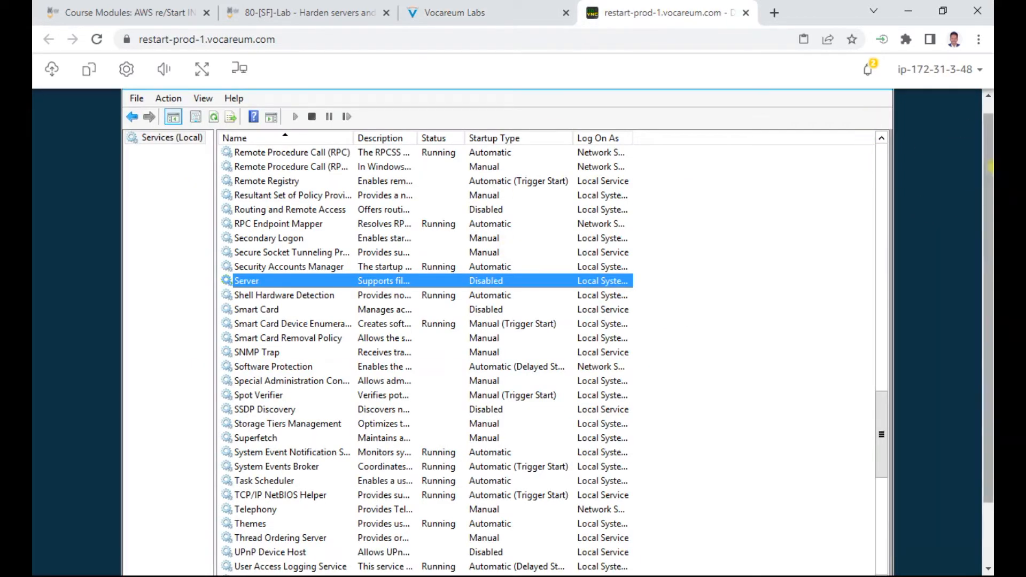
# Step: Close the Services, Administrative Tools and All Control Panel Items windows on the webserver
pyautogui.scroll(1, 970, 165)
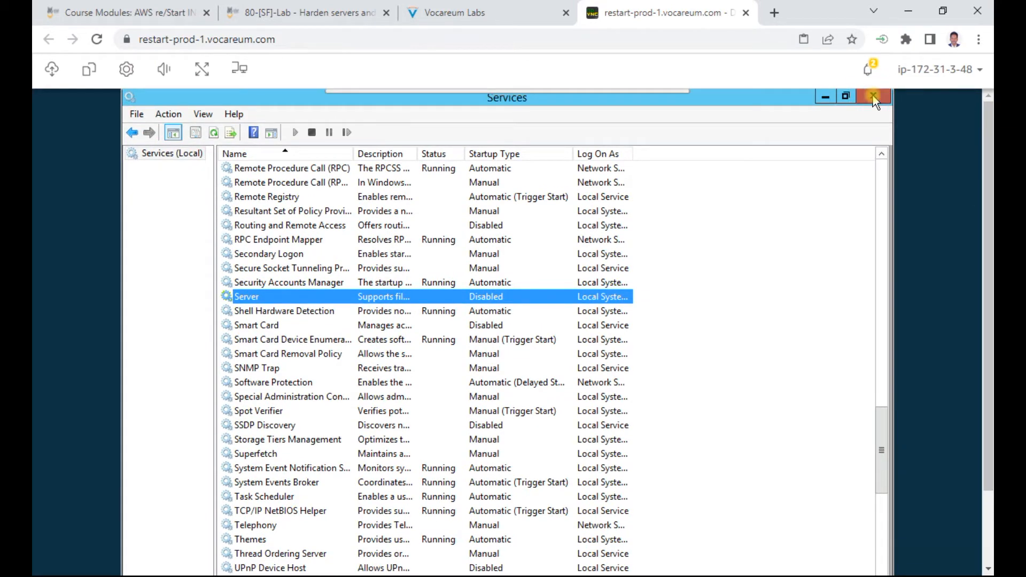
pyautogui.click(873, 96)
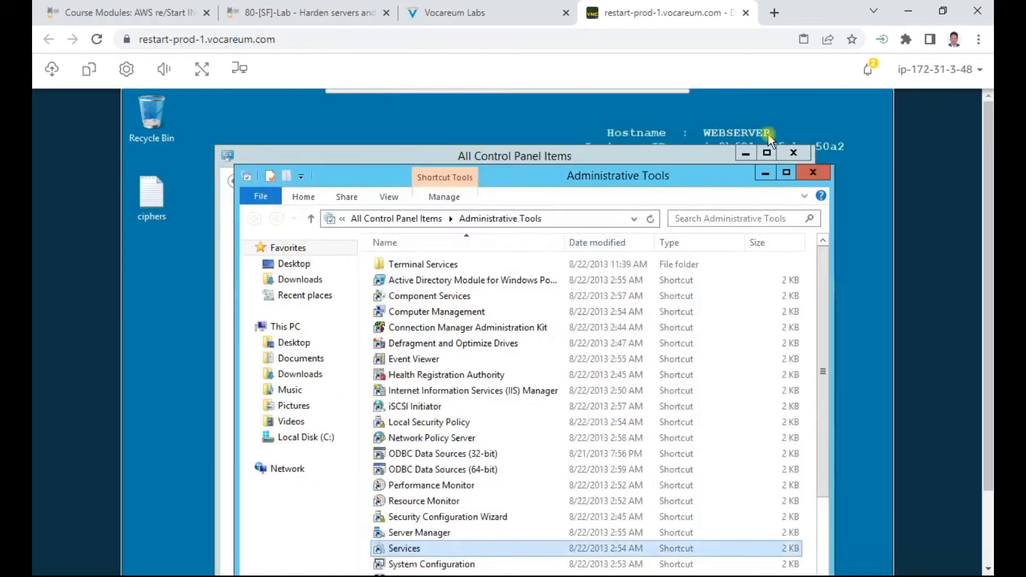
pyautogui.click(812, 171)
pyautogui.click(794, 154)
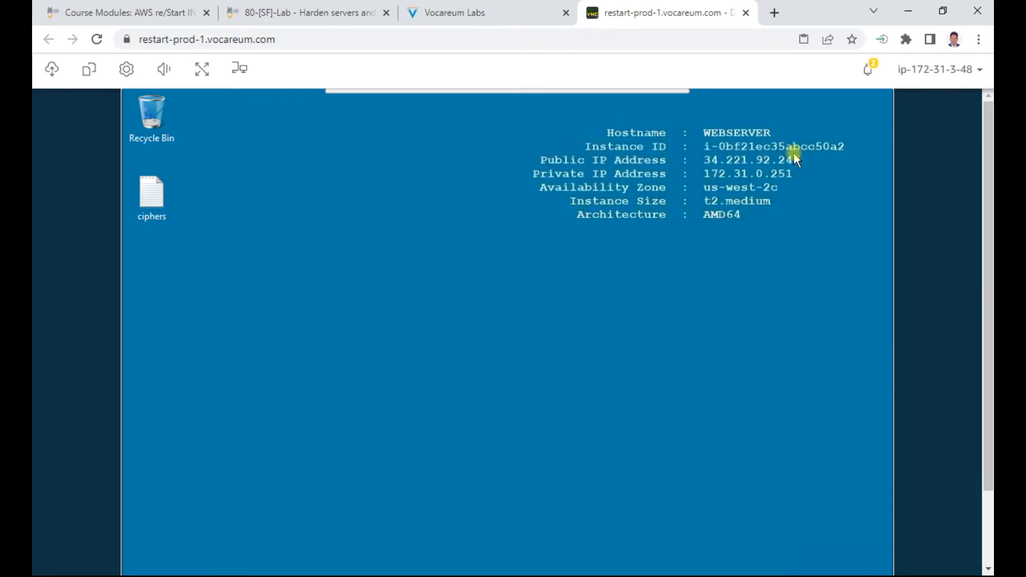
pyautogui.scroll(-3, 988, 307)
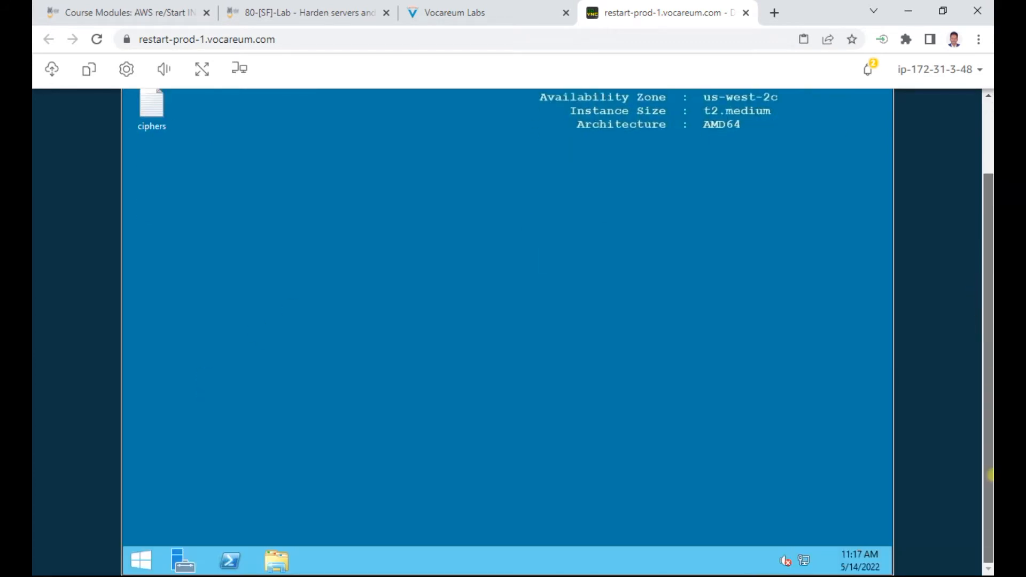
# Step: Search for gpedit.msc from the Start screen and launch the Local Group Policy Editor
pyautogui.click(139, 561)
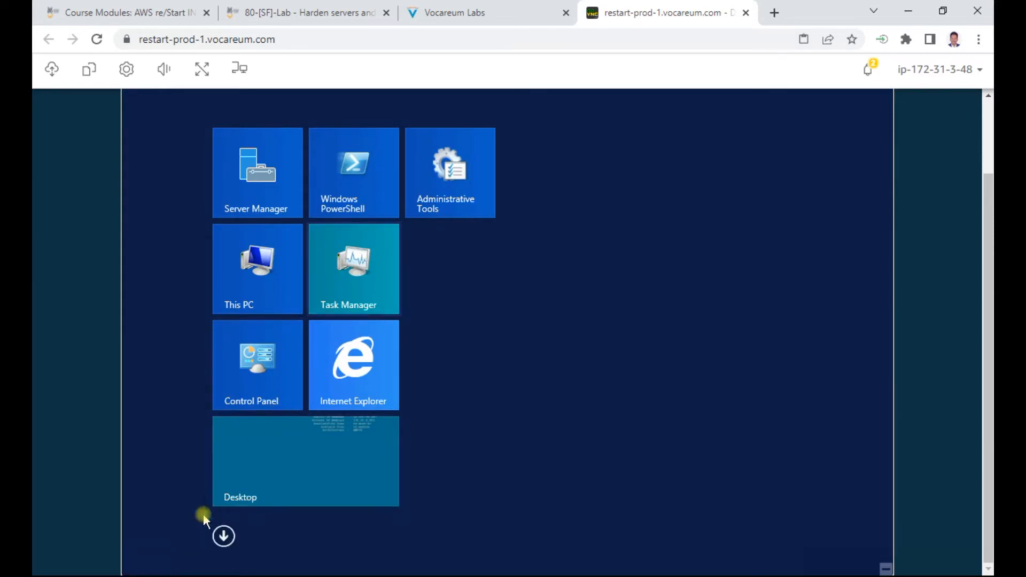
pyautogui.scroll(2, 984, 254)
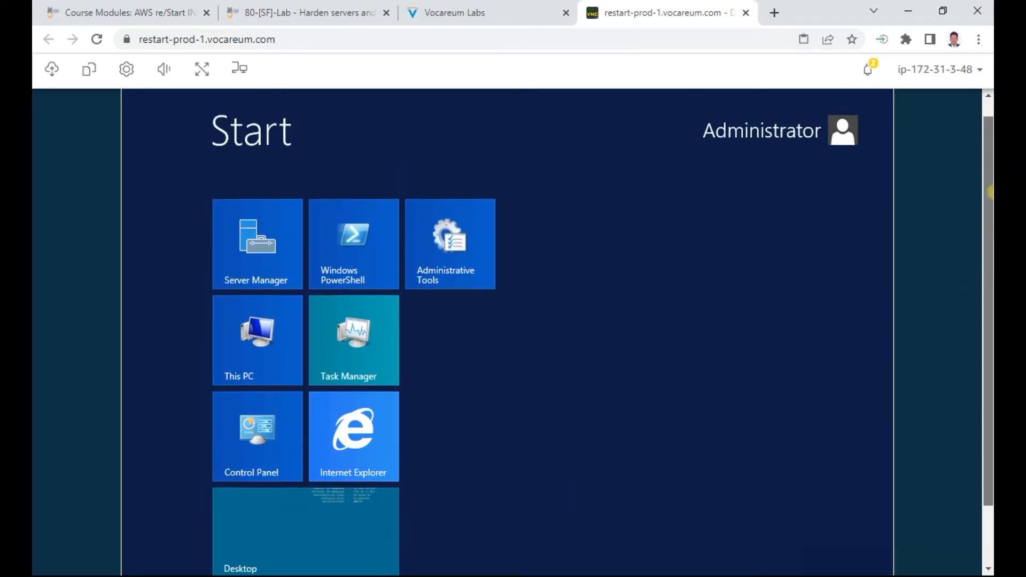
pyautogui.scroll(-2, 453, 474)
pyautogui.write('gp')
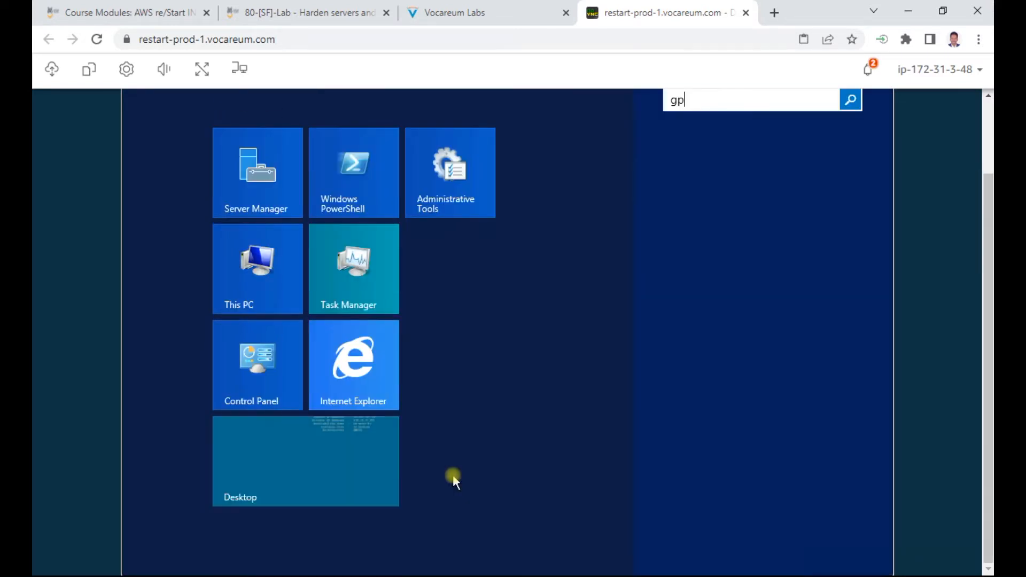
pyautogui.write('edit.msc')
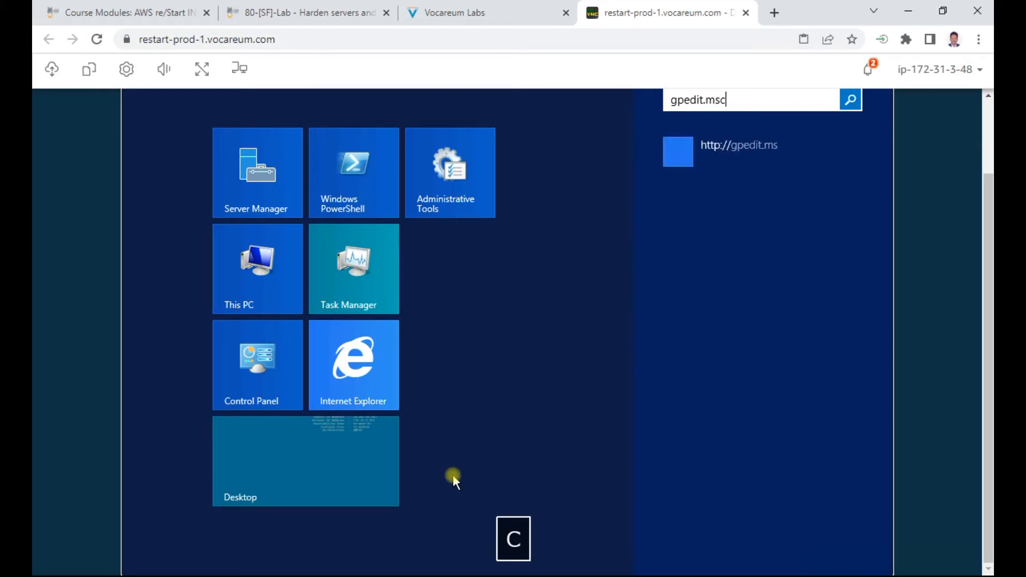
pyautogui.press('Return')
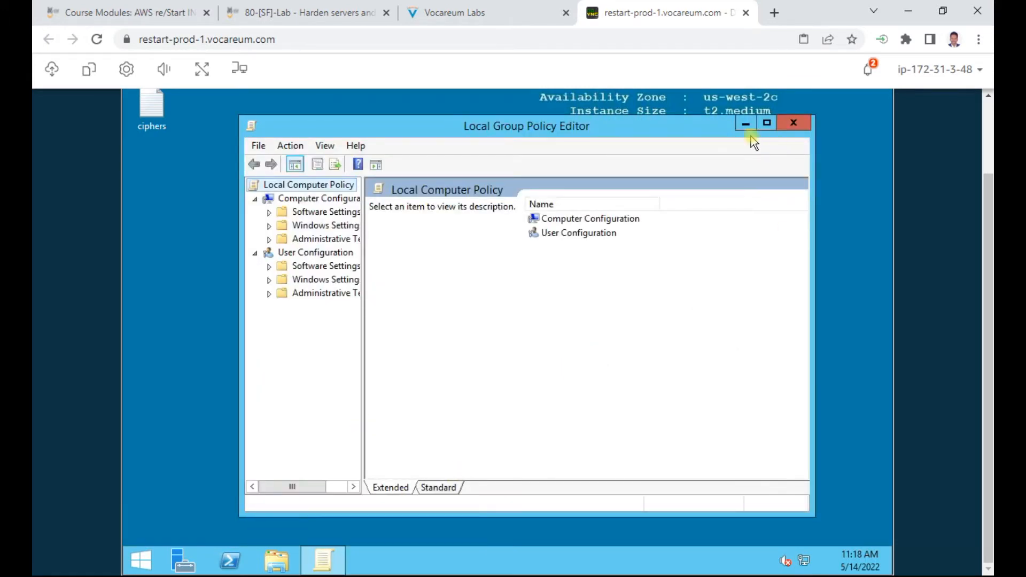
pyautogui.click(438, 13)
# Step: Review step 5.4 on SSL Configuration Settings and its screenshot
pyautogui.scroll(-2, 419, 243)
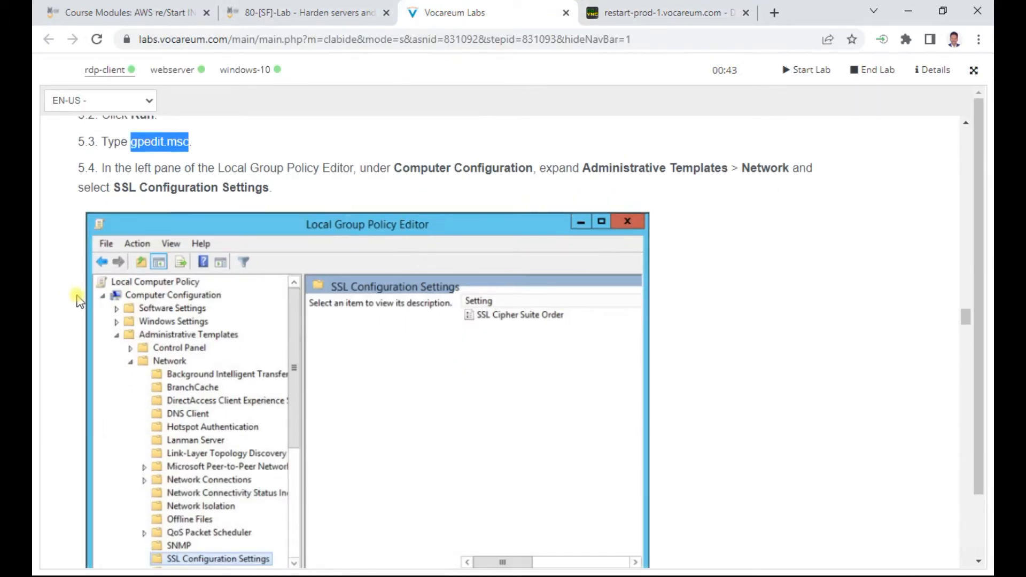
pyautogui.scroll(-1, 350, 321)
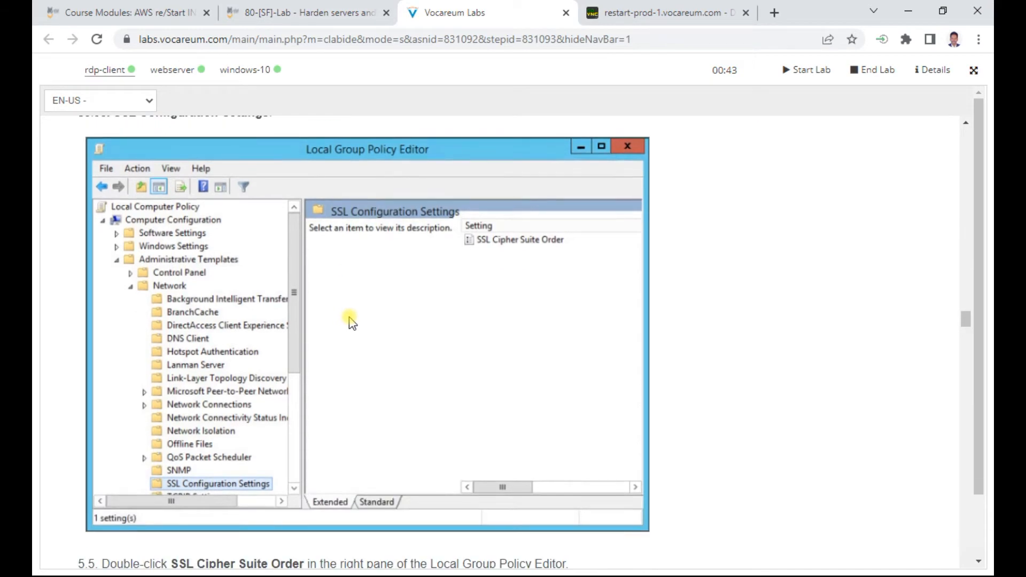
pyautogui.scroll(1, 350, 320)
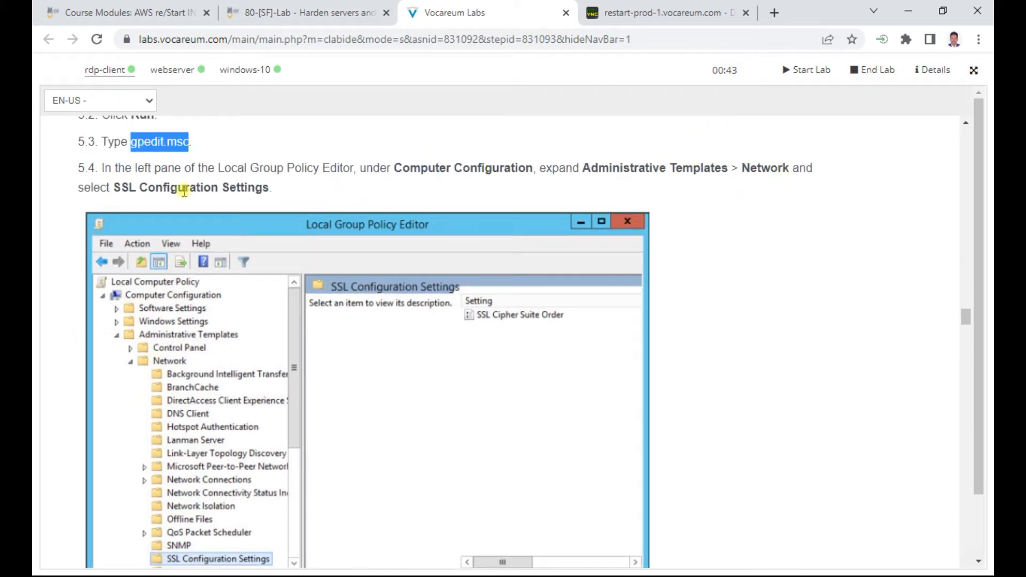
pyautogui.click(643, 14)
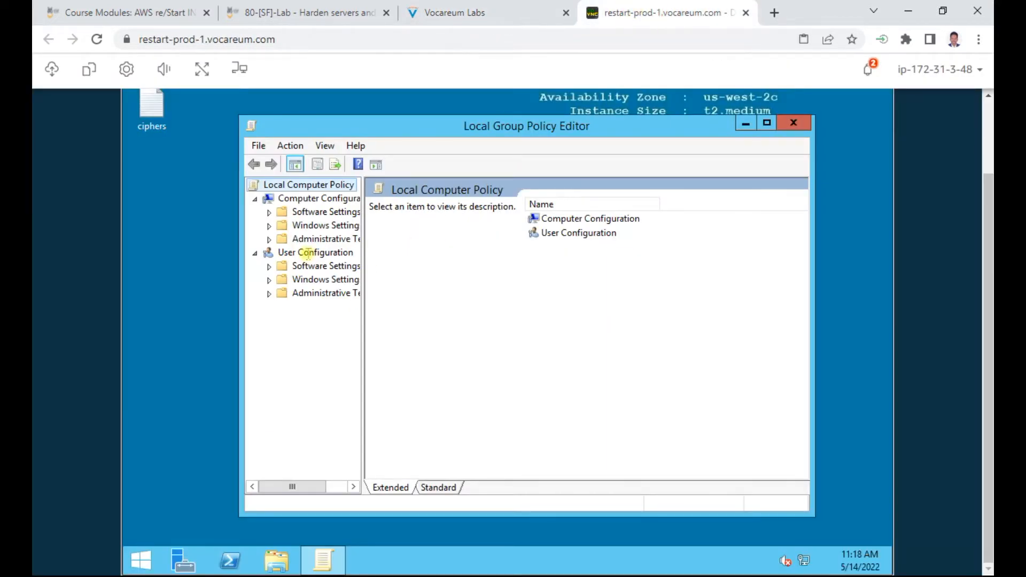
# Step: Maximize the editor and navigate Administrative Templates > Network > SSL Configuration Settings to SSL Cipher Suite Order
pyautogui.doubleClick(511, 122)
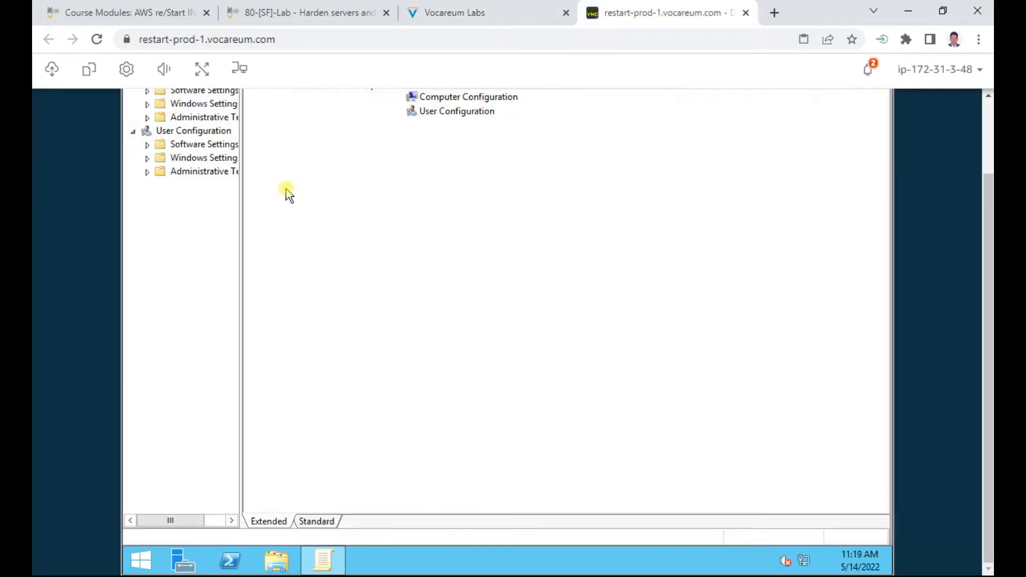
pyautogui.doubleClick(216, 119)
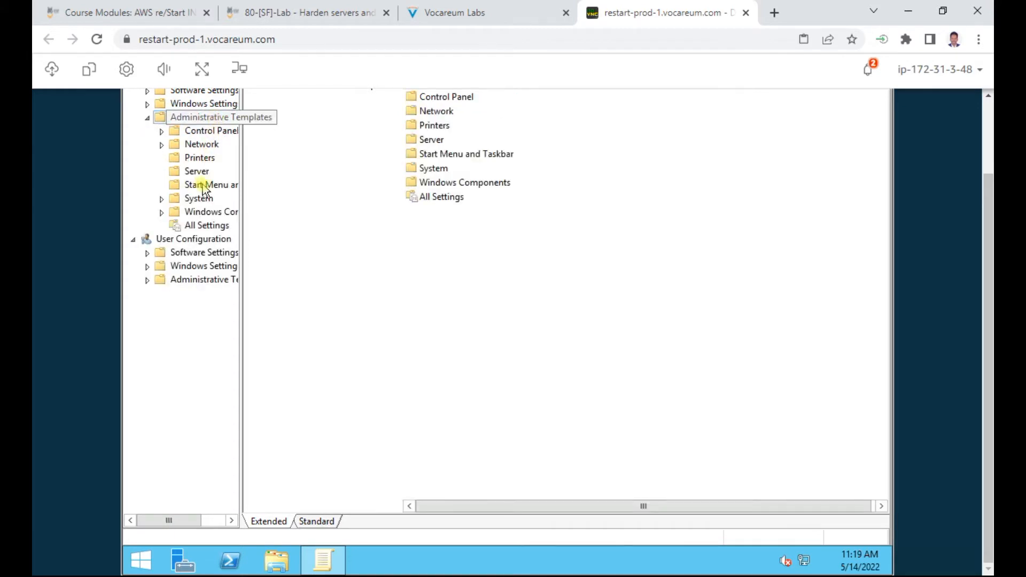
pyautogui.doubleClick(203, 144)
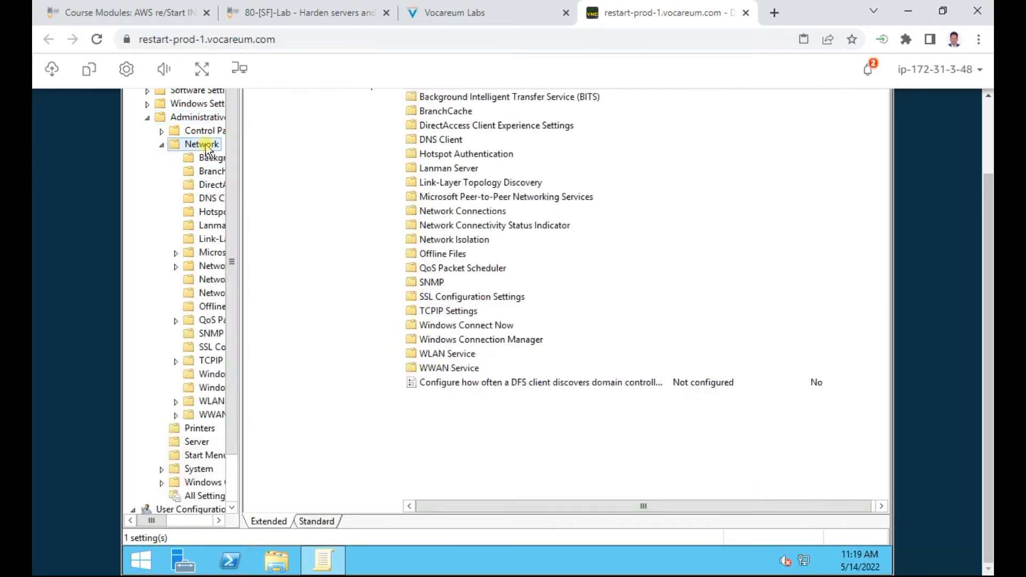
pyautogui.click(462, 299)
pyautogui.doubleClick(461, 299)
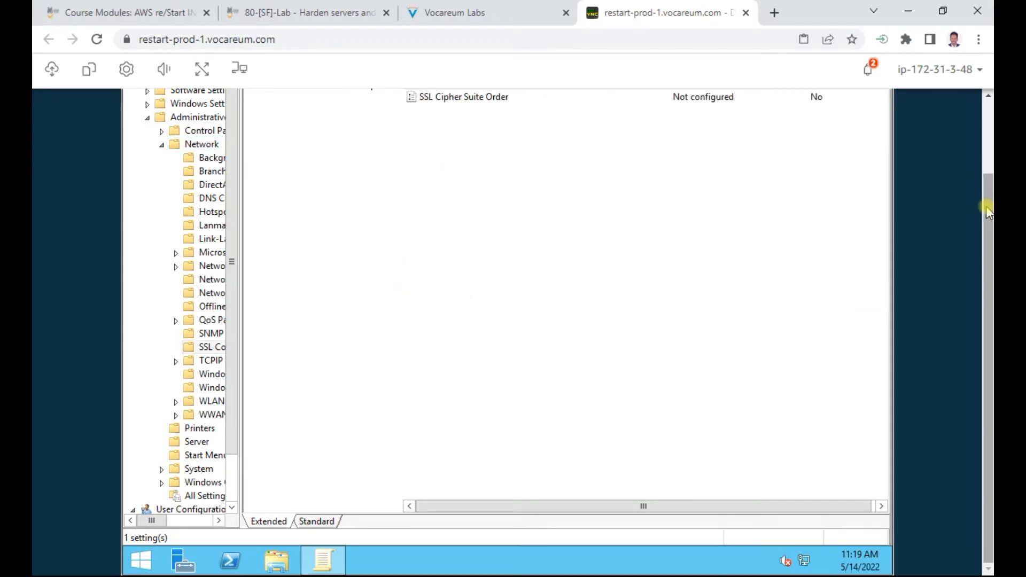
pyautogui.moveTo(986, 206); pyautogui.dragTo(986, 141)
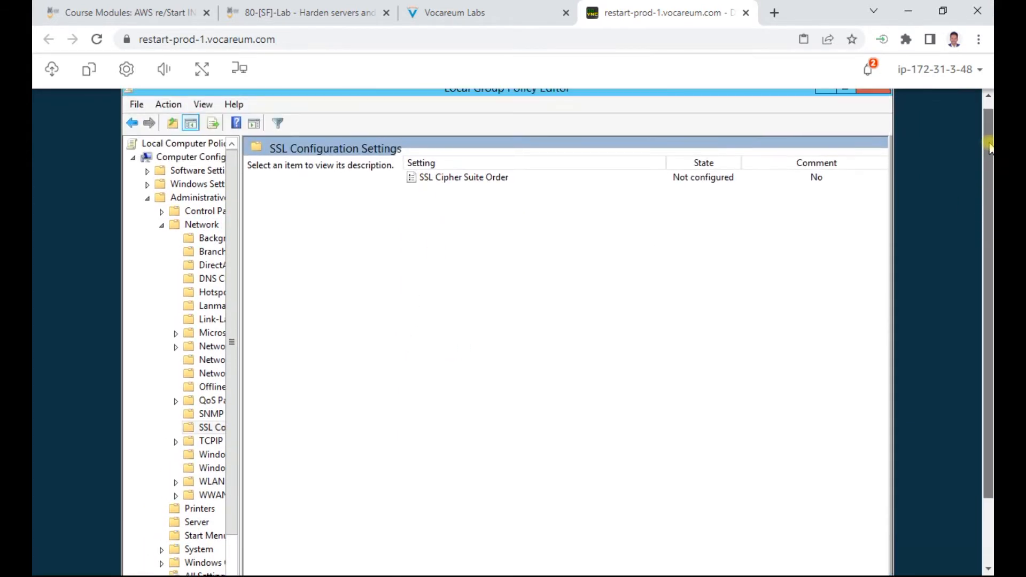
pyautogui.click(463, 179)
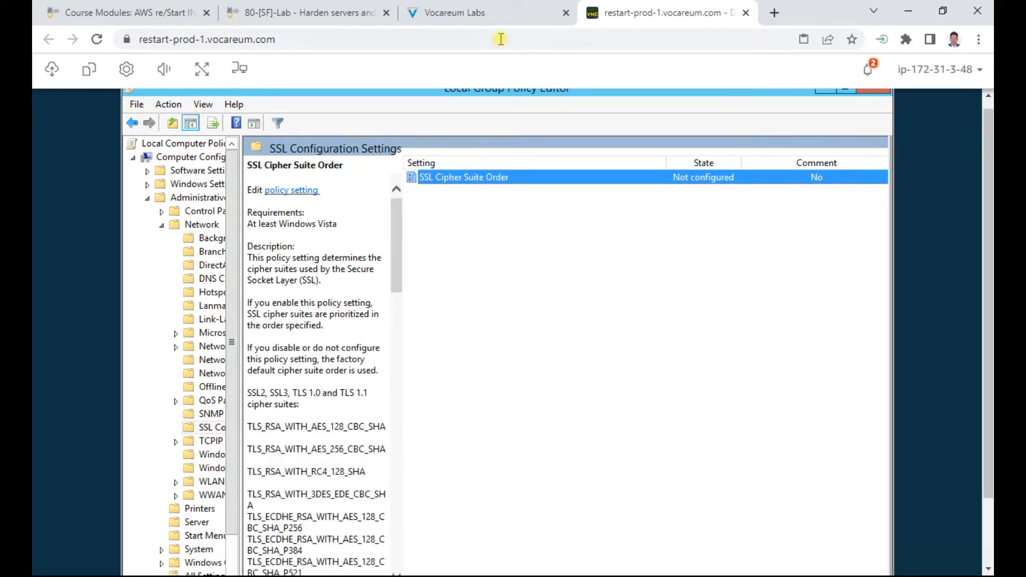
pyautogui.click(491, 21)
pyautogui.scroll(-3, 454, 352)
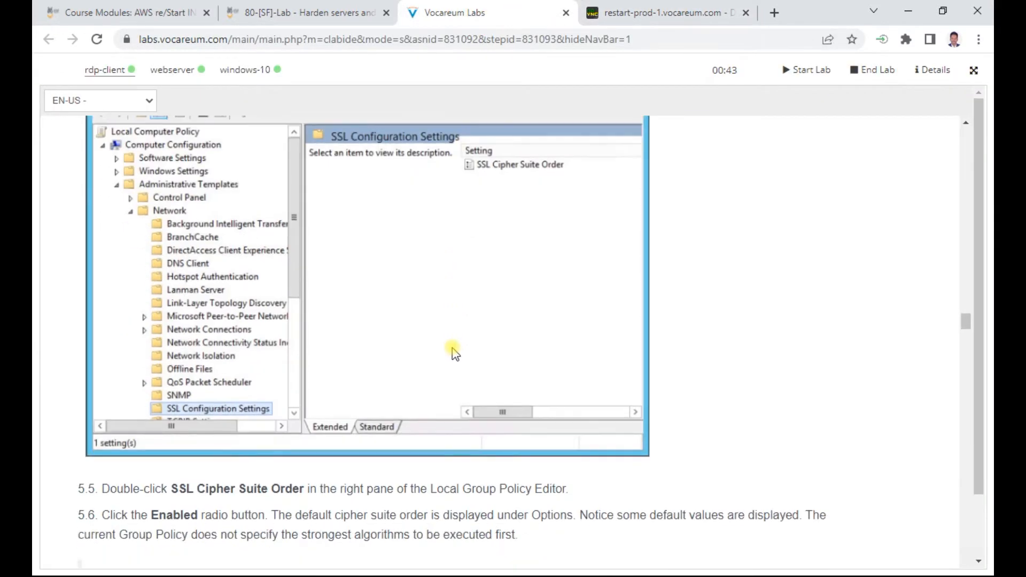
pyautogui.scroll(-2, 453, 352)
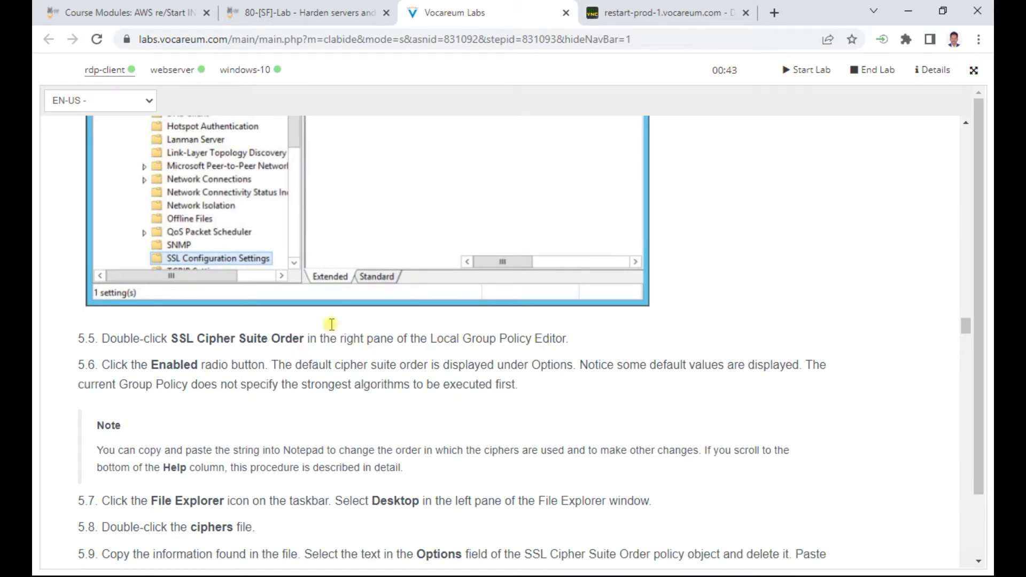
pyautogui.click(665, 13)
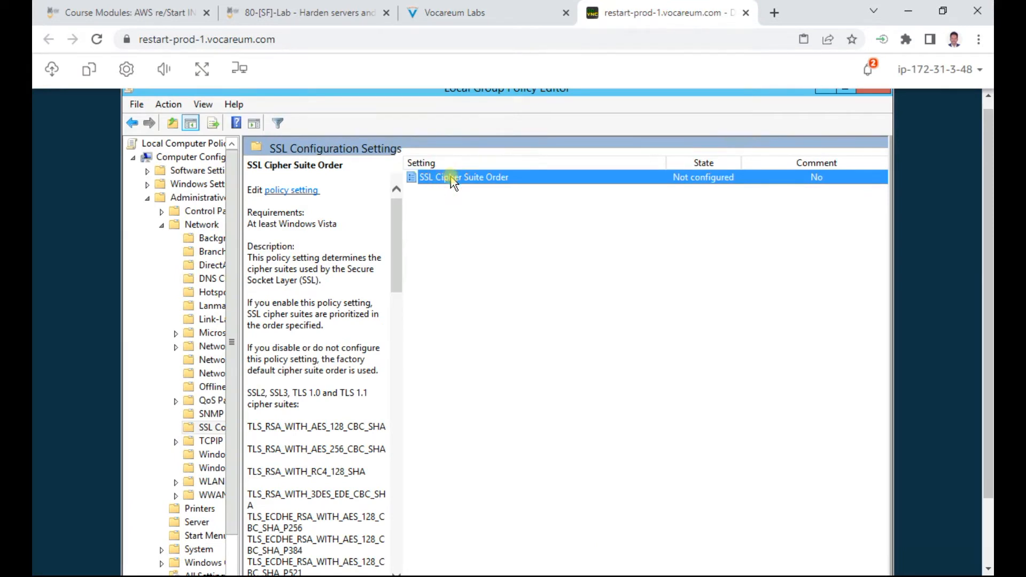
pyautogui.doubleClick(503, 179)
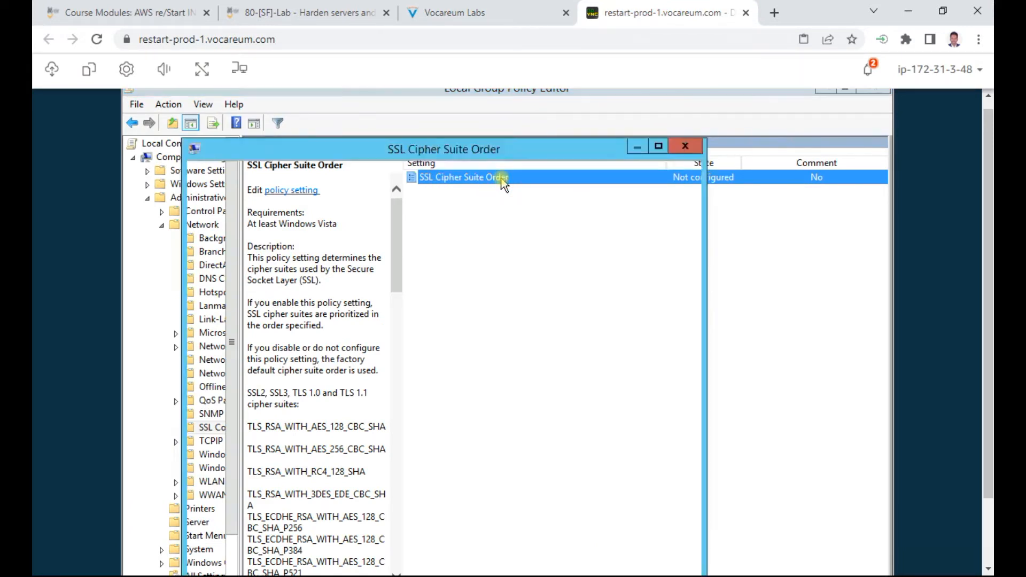
pyautogui.click(475, 12)
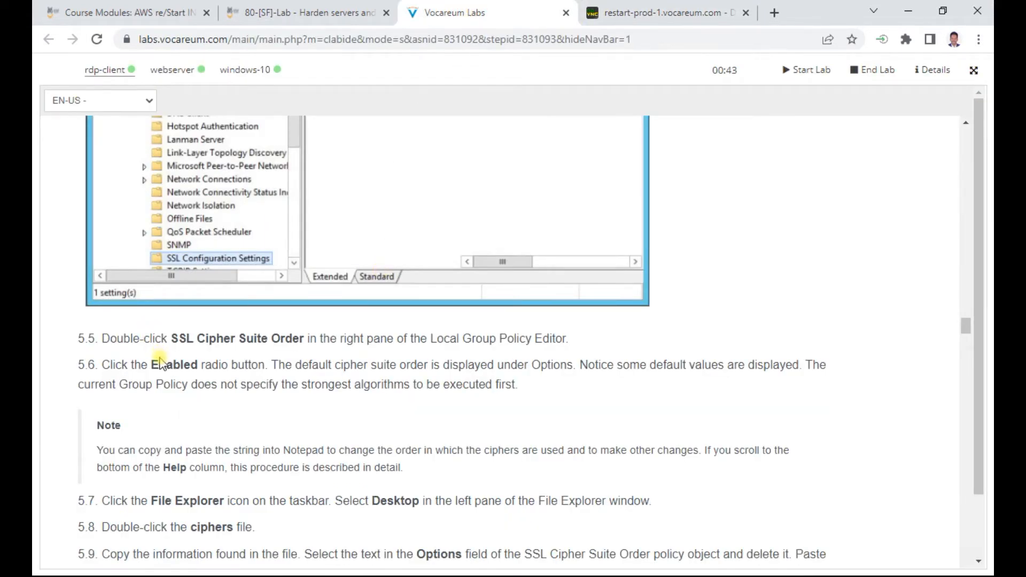
pyautogui.click(641, 11)
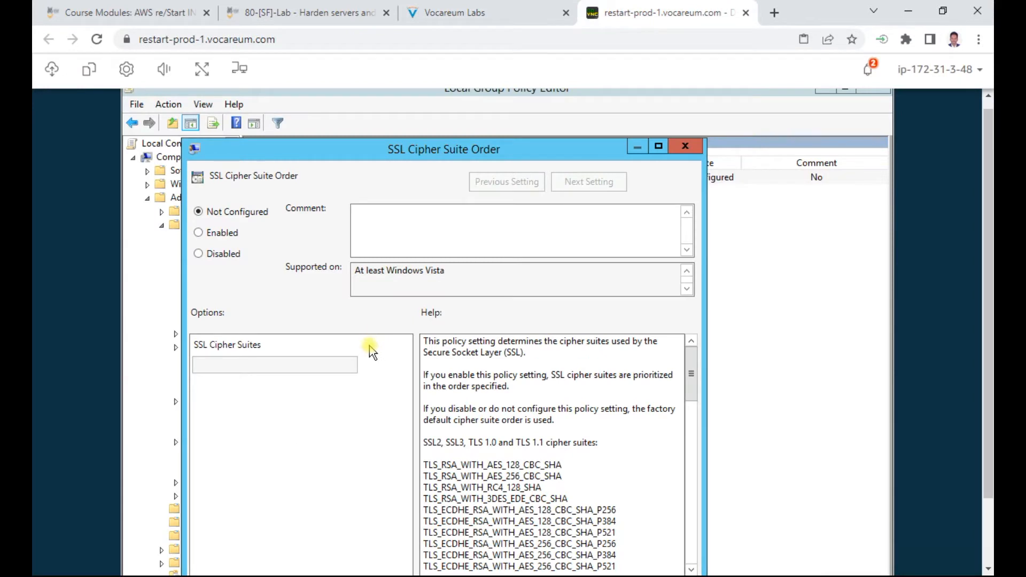
pyautogui.click(219, 234)
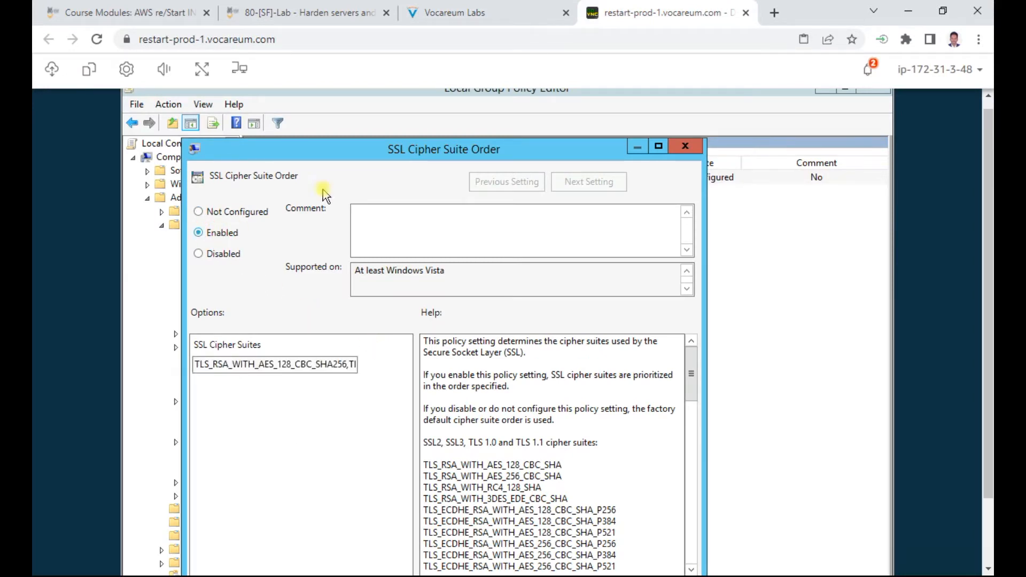
pyautogui.click(502, 16)
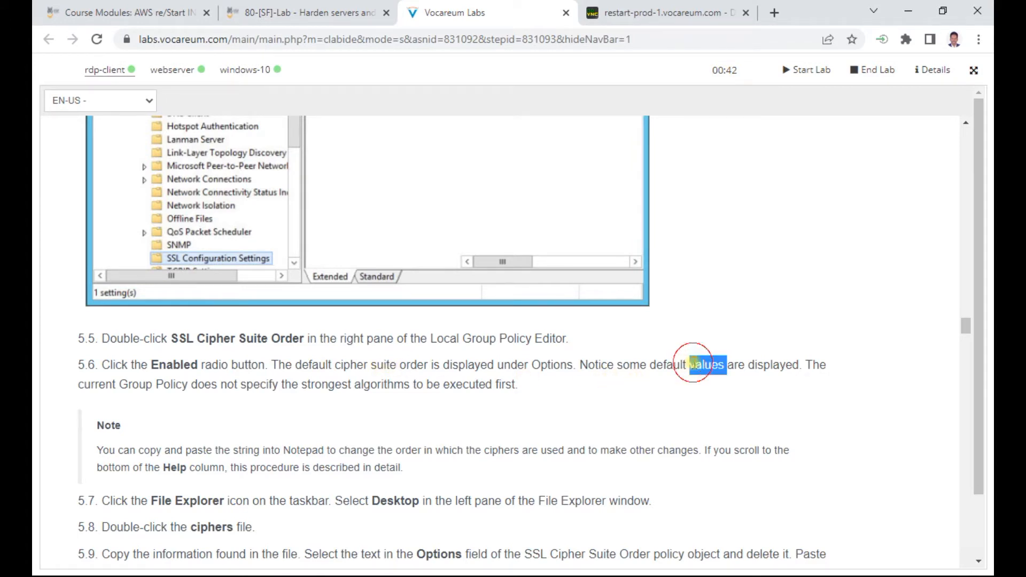
pyautogui.tripleClick(694, 363)
pyautogui.click(664, 14)
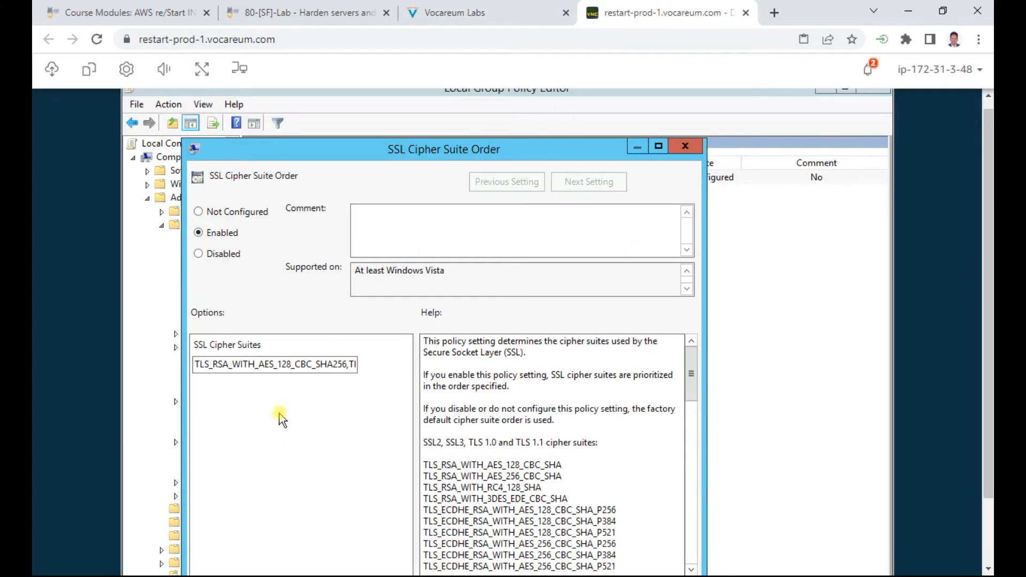
pyautogui.click(243, 363)
pyautogui.hotkey('ctrl', 'a')
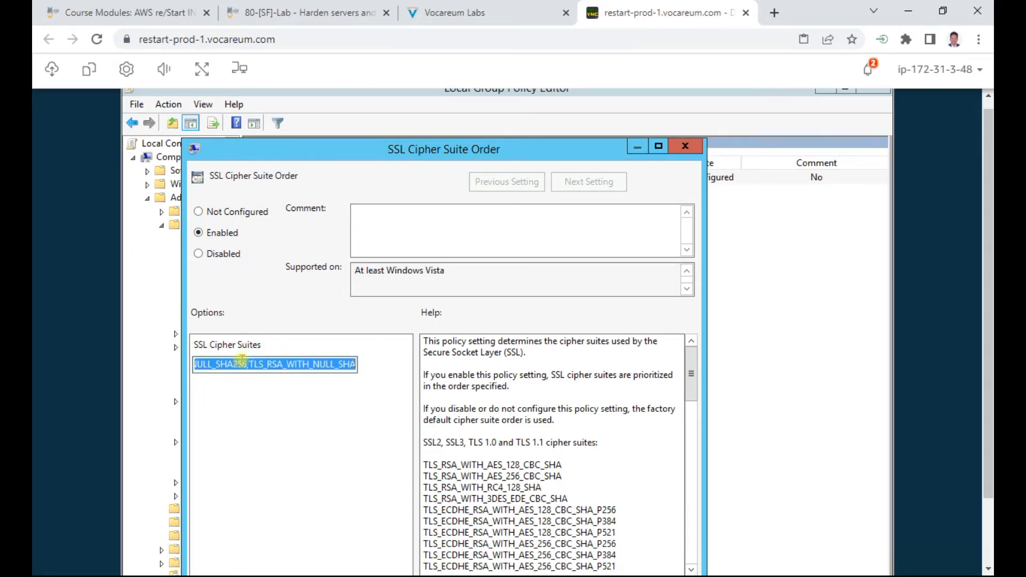
pyautogui.click(475, 8)
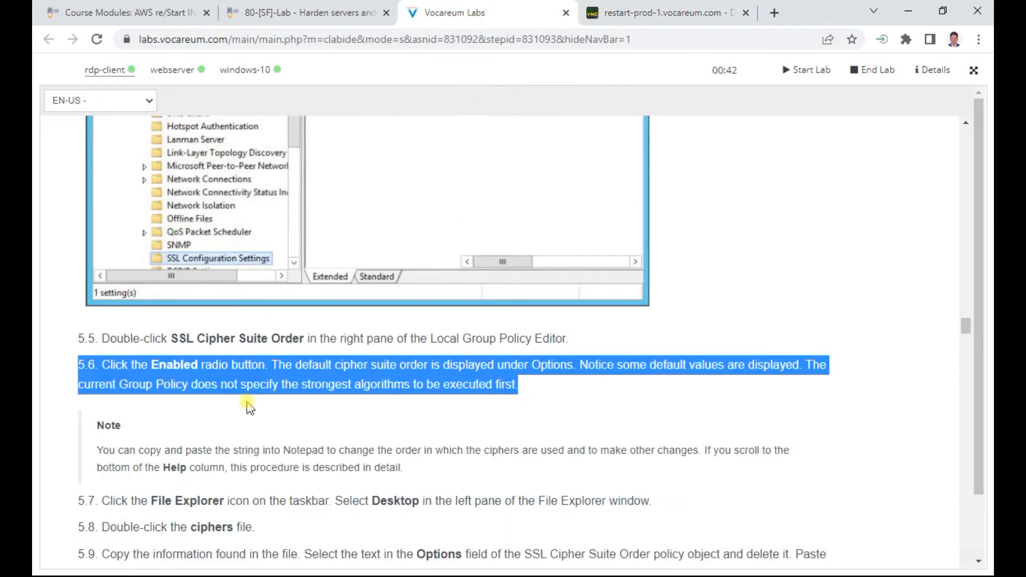
pyautogui.scroll(-2, 290, 376)
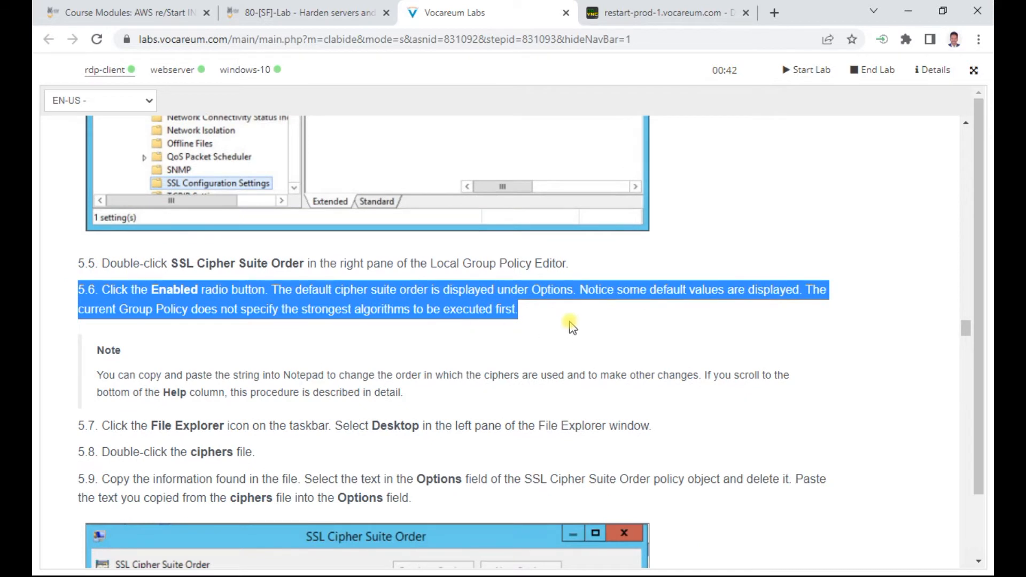
pyautogui.click(550, 317)
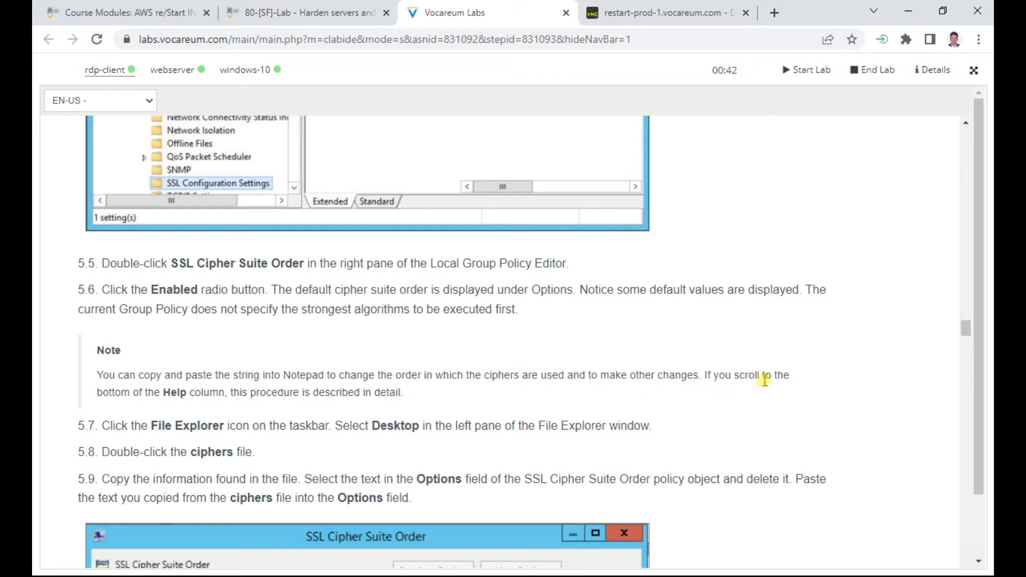
pyautogui.scroll(-4, 518, 373)
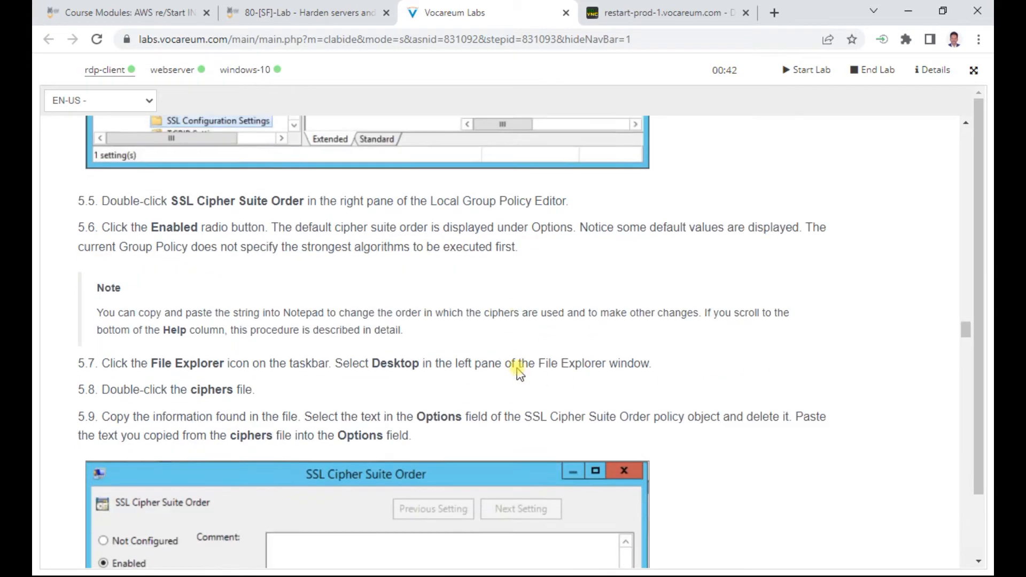
pyautogui.moveTo(176, 275); pyautogui.dragTo(674, 280)
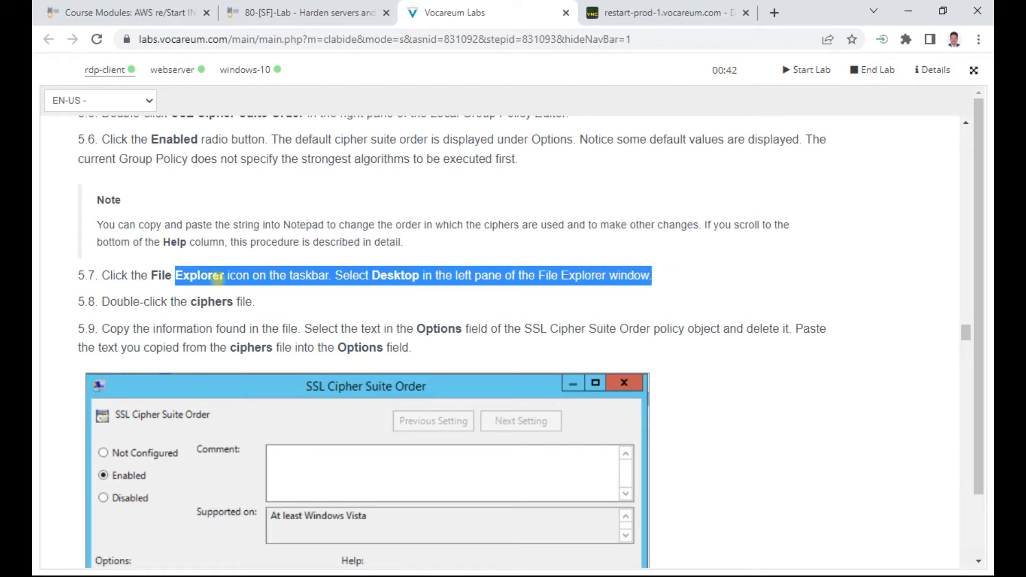
pyautogui.scroll(-3, 328, 299)
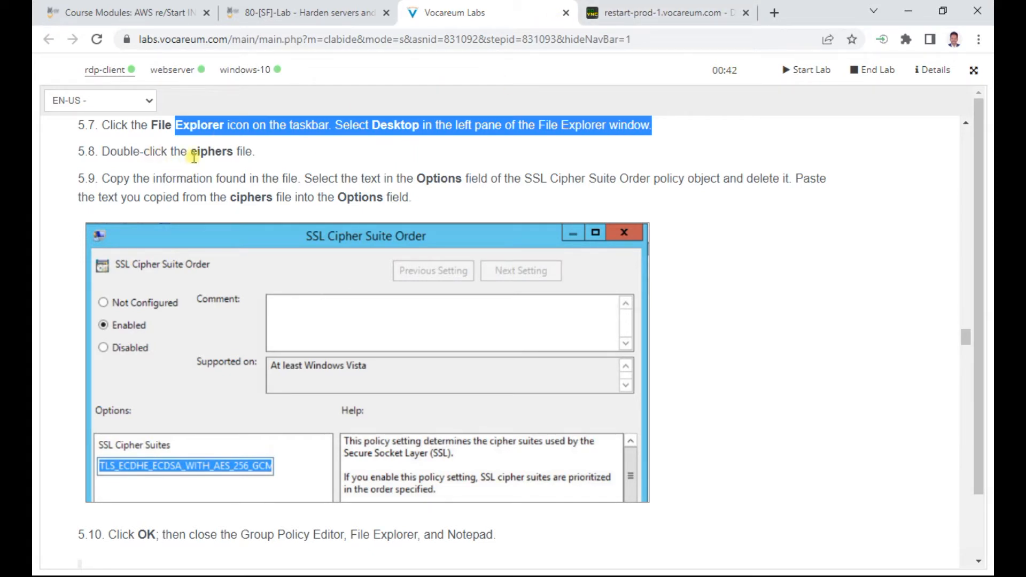
# Step: Copy the default cipher suite list from the SSL Cipher Suite Order policy
pyautogui.click(652, 16)
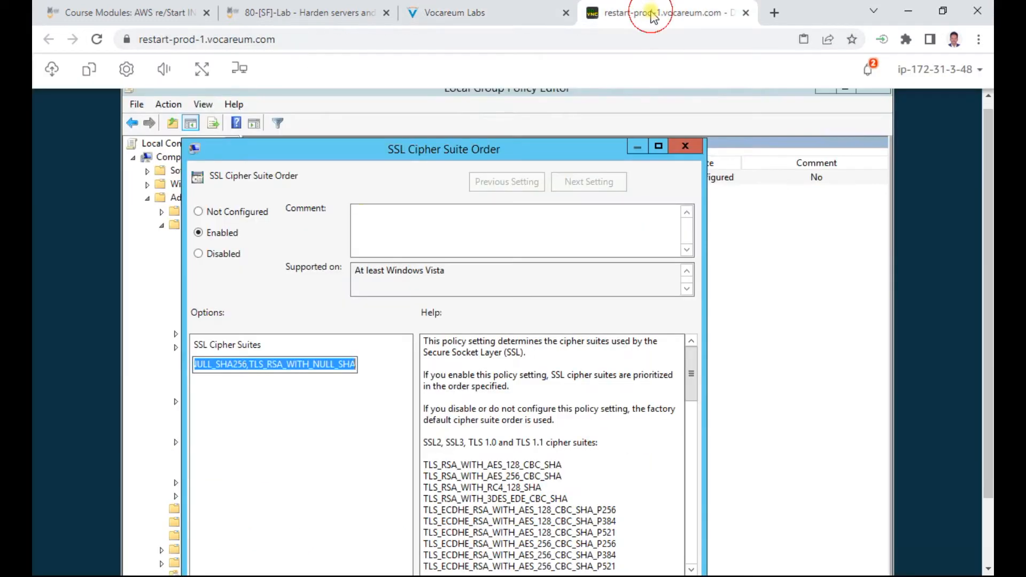
pyautogui.rightClick(273, 358)
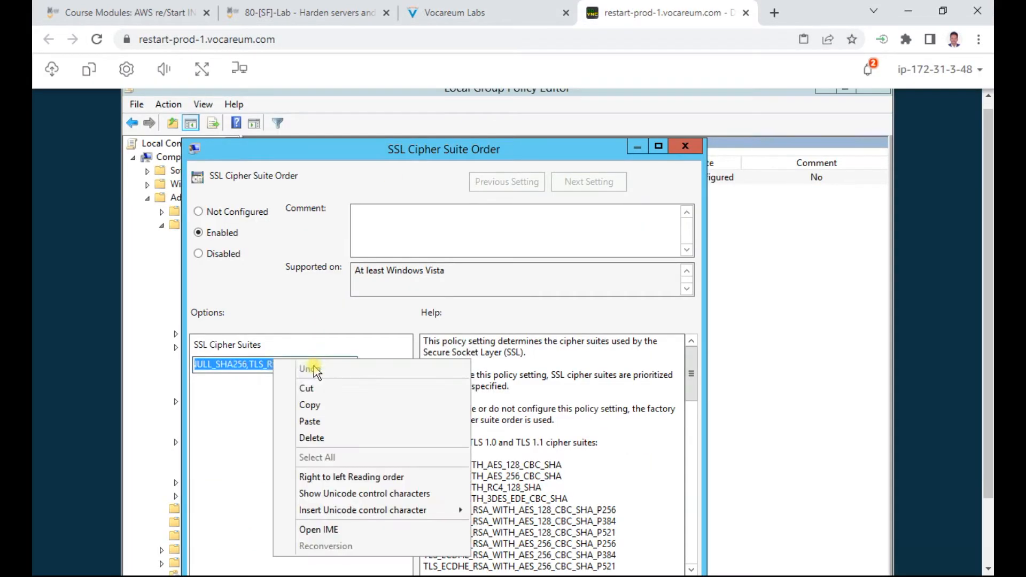
pyautogui.click(309, 404)
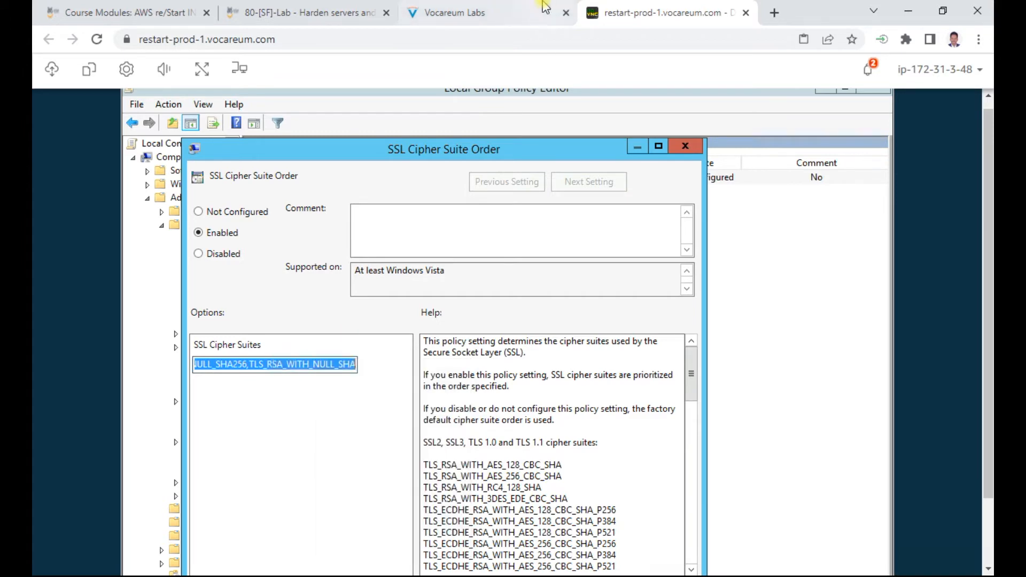
# Step: Check the next instruction step, then return to the SSL Cipher Suite Order policy on the webserver
pyautogui.click(500, 11)
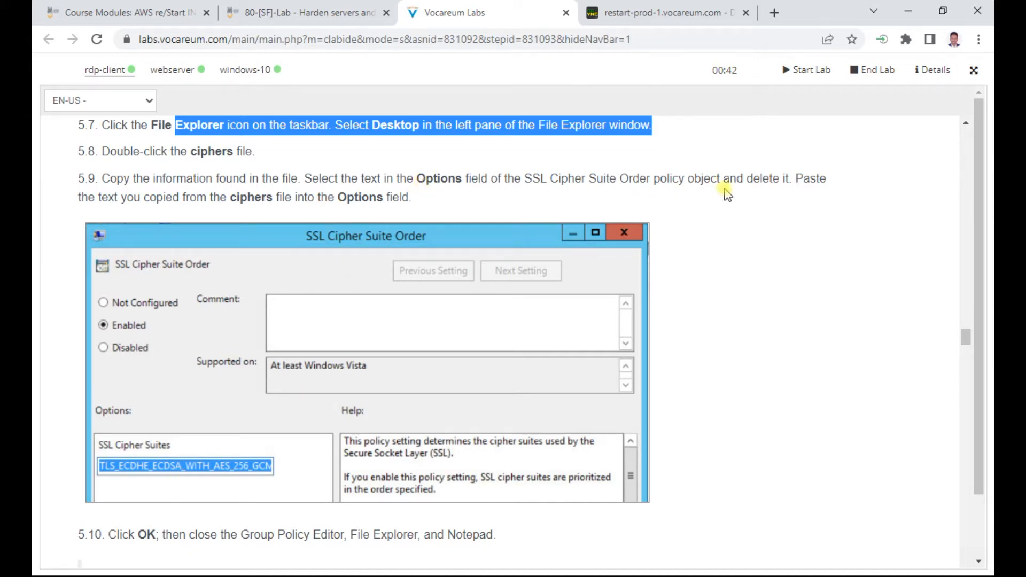
pyautogui.scroll(-3, 766, 185)
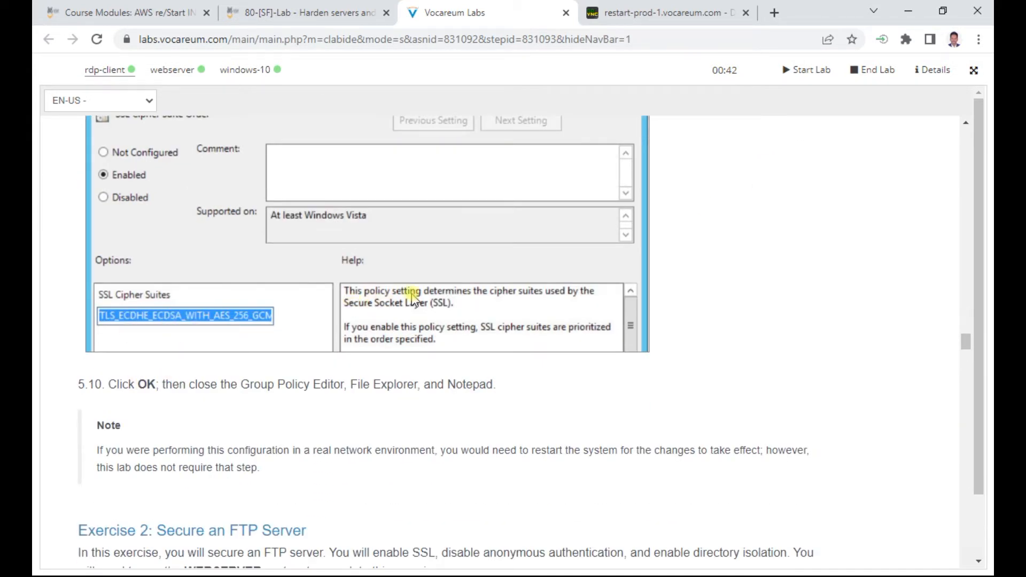
pyautogui.click(656, 16)
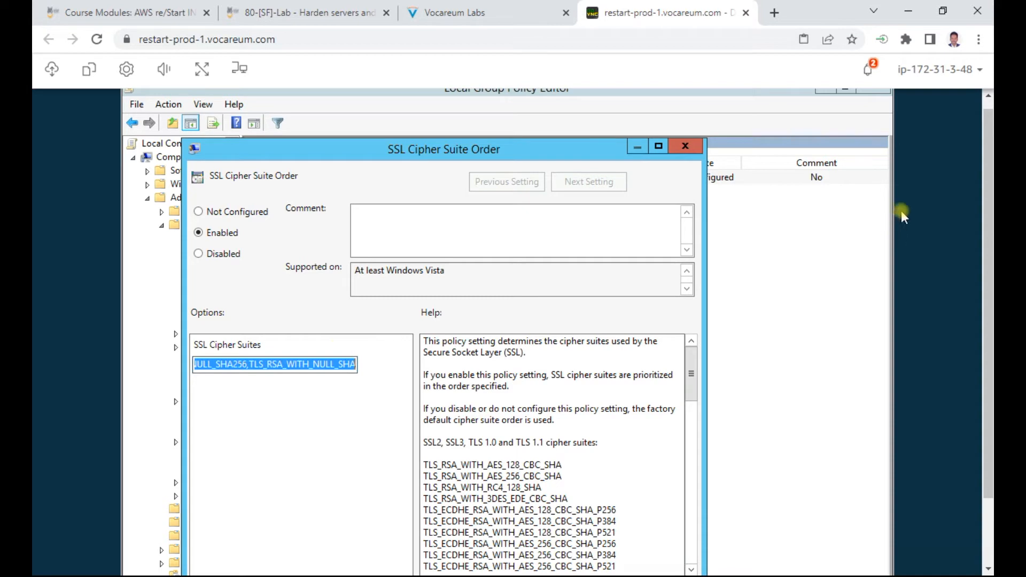
pyautogui.moveTo(989, 166); pyautogui.dragTo(989, 240)
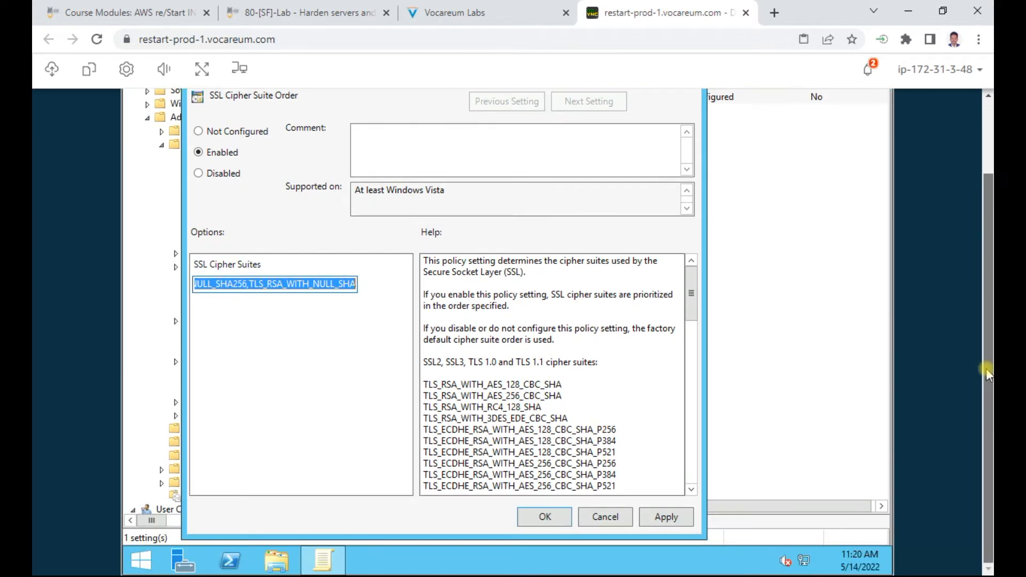
pyautogui.moveTo(334, 567)
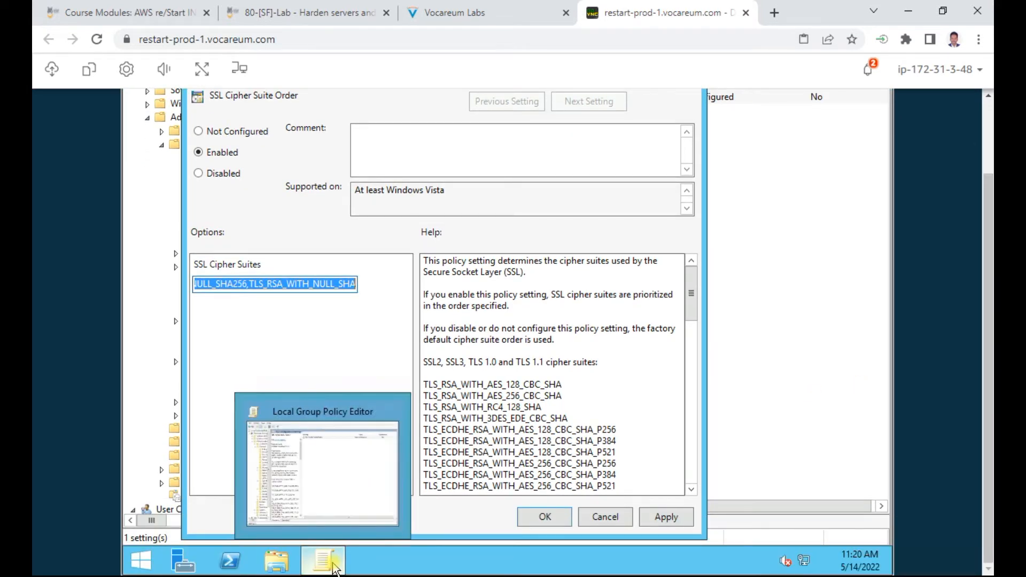
# Step: Paste the copied default cipher list into a new Notepad window with Word Wrap on
pyautogui.click(144, 561)
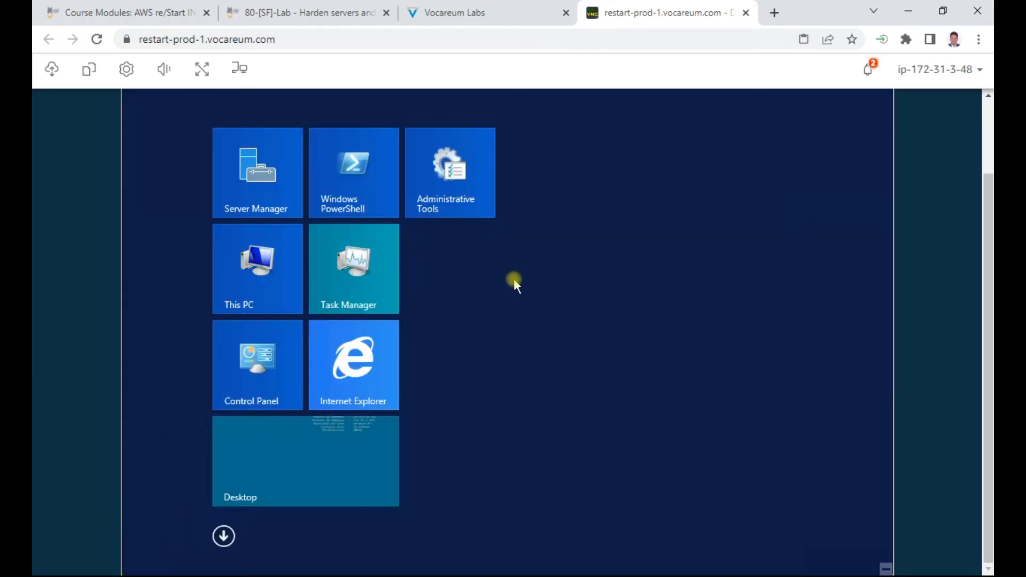
pyautogui.write('notepad')
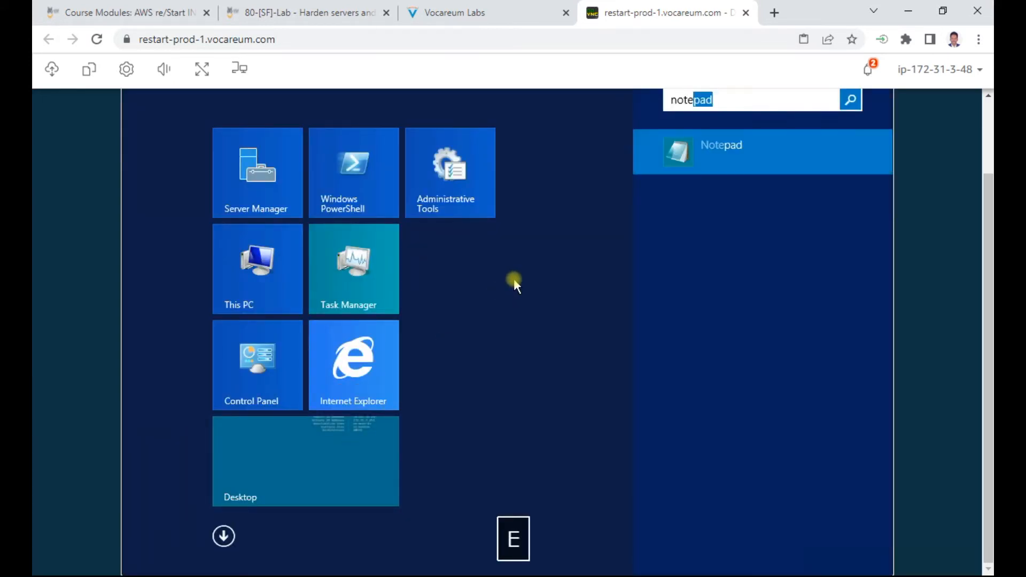
pyautogui.press('Return')
pyautogui.hotkey('ctrl', 'v')
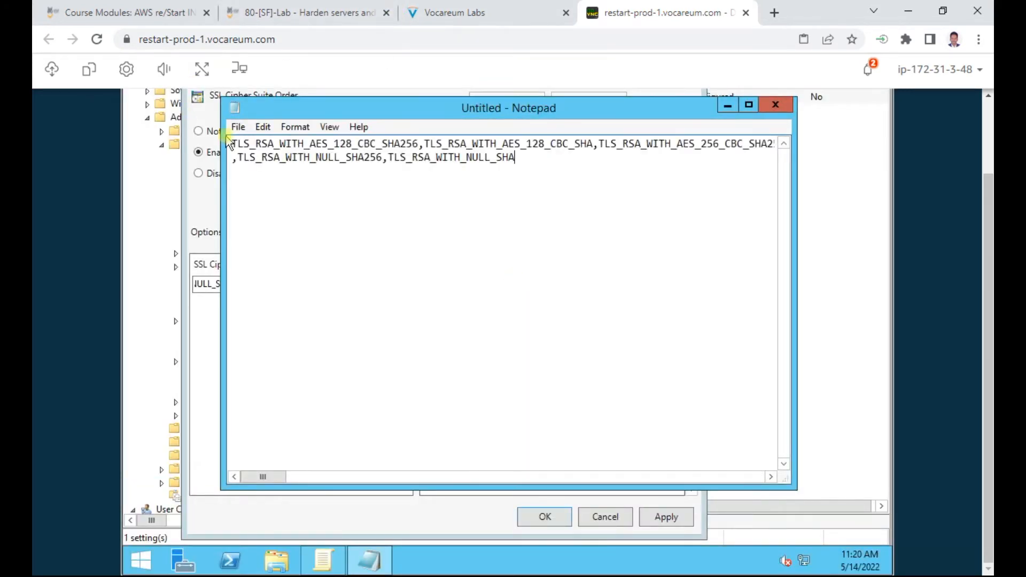
pyautogui.click(329, 127)
pyautogui.moveTo(306, 131)
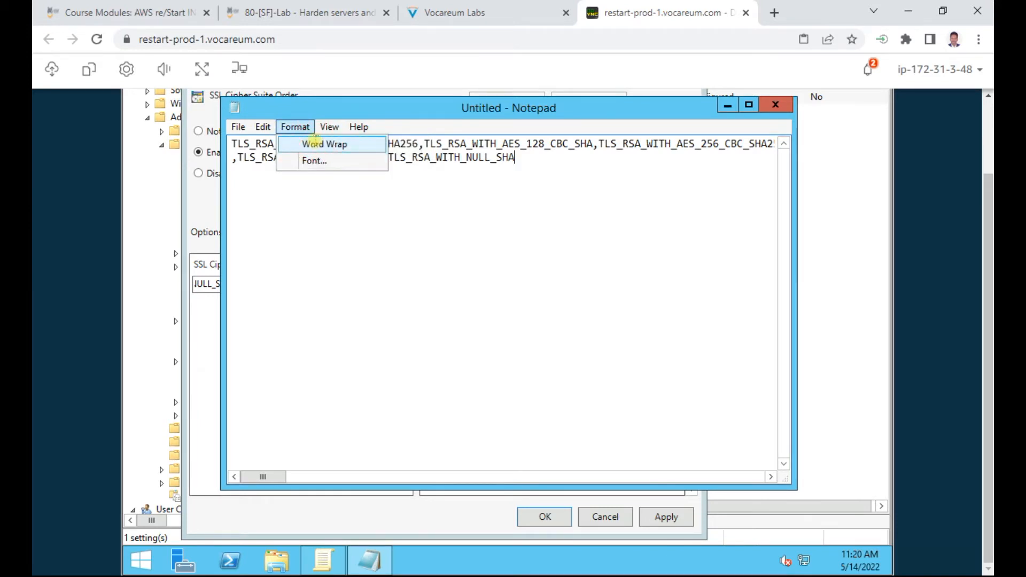
pyautogui.click(315, 143)
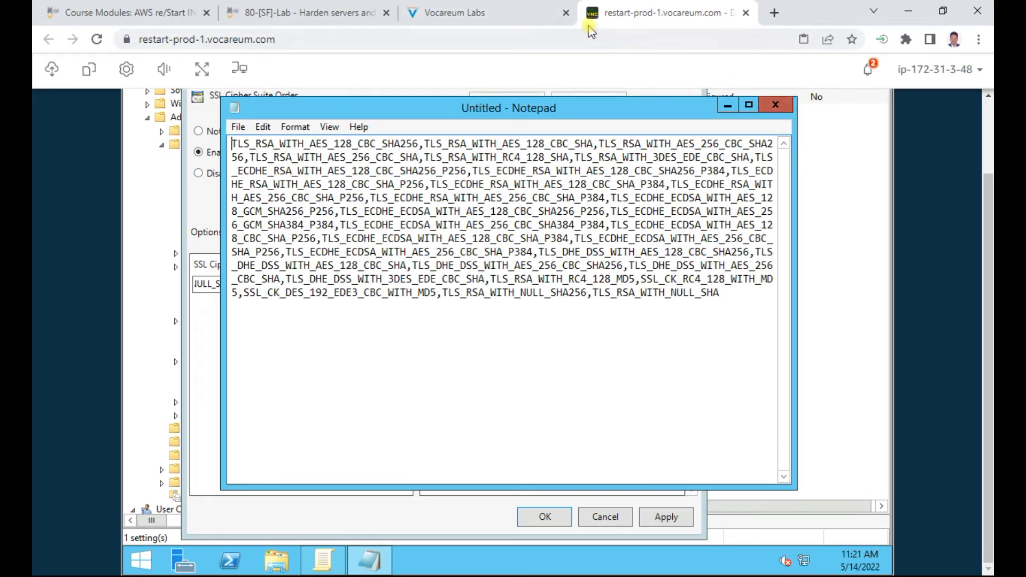
# Step: Close Notepad without saving and go back to the lab instructions at step 5.10
pyautogui.click(775, 104)
pyautogui.click(523, 284)
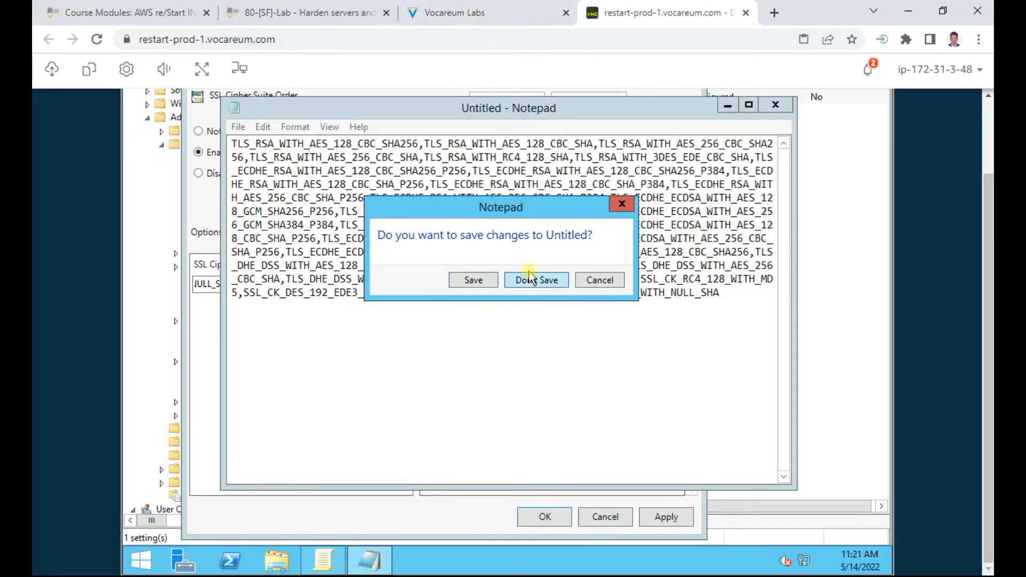
pyautogui.click(482, 12)
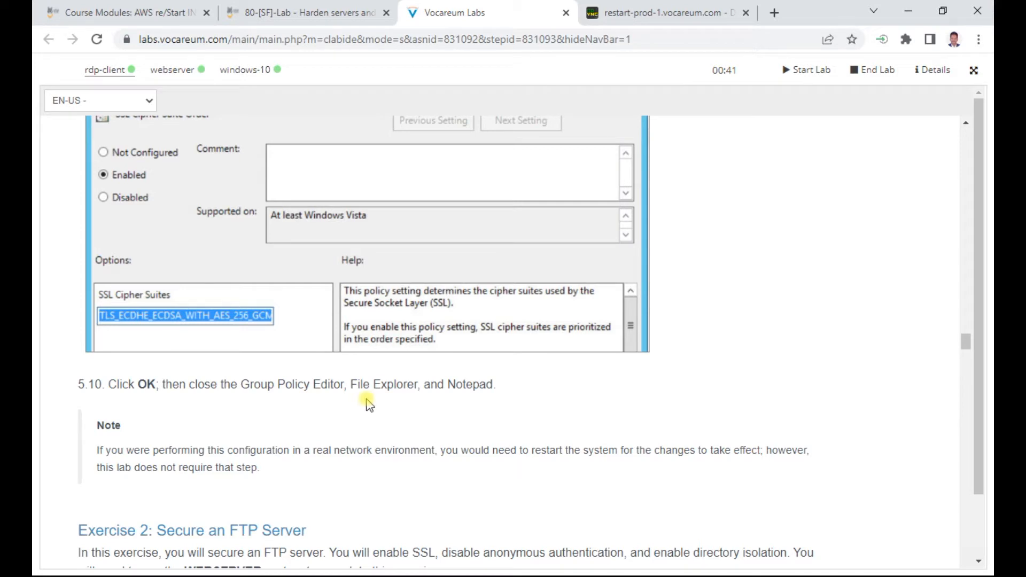
# Step: Apply the SSL Cipher Suite Order policy and confirm with OK on the remote desktop
pyautogui.scroll(-1, 455, 387)
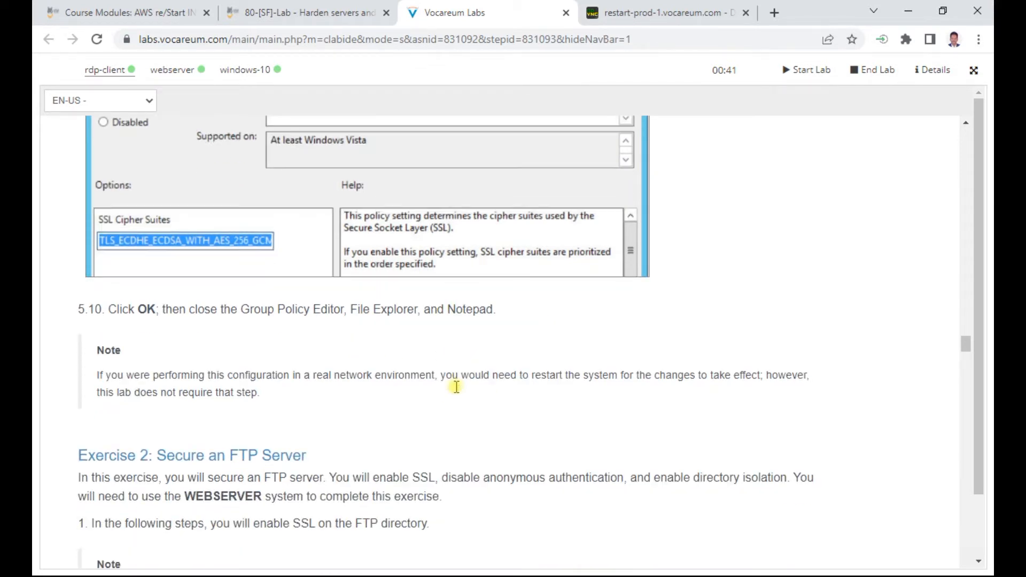
pyautogui.click(666, 10)
pyautogui.click(662, 519)
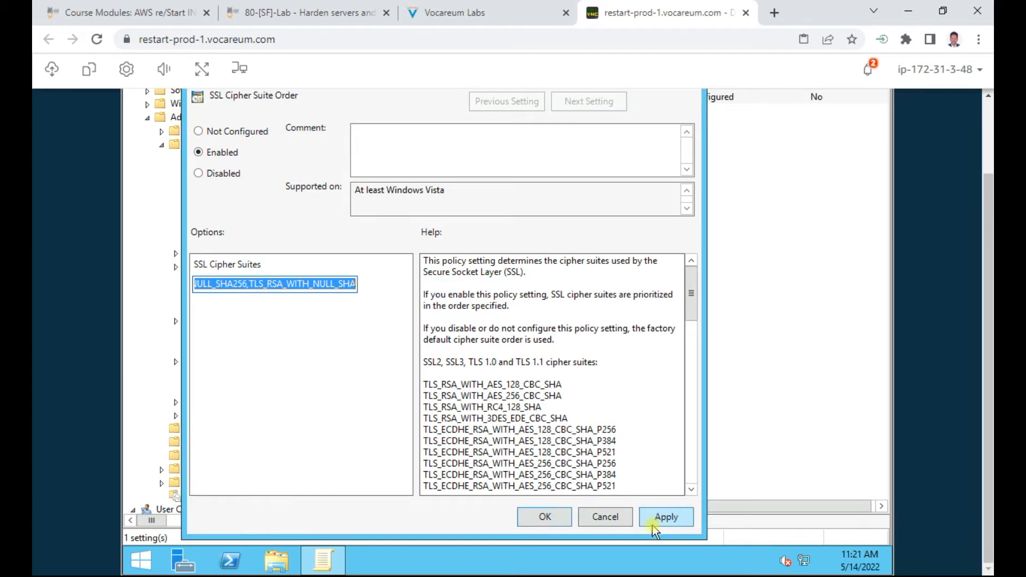
pyautogui.click(543, 517)
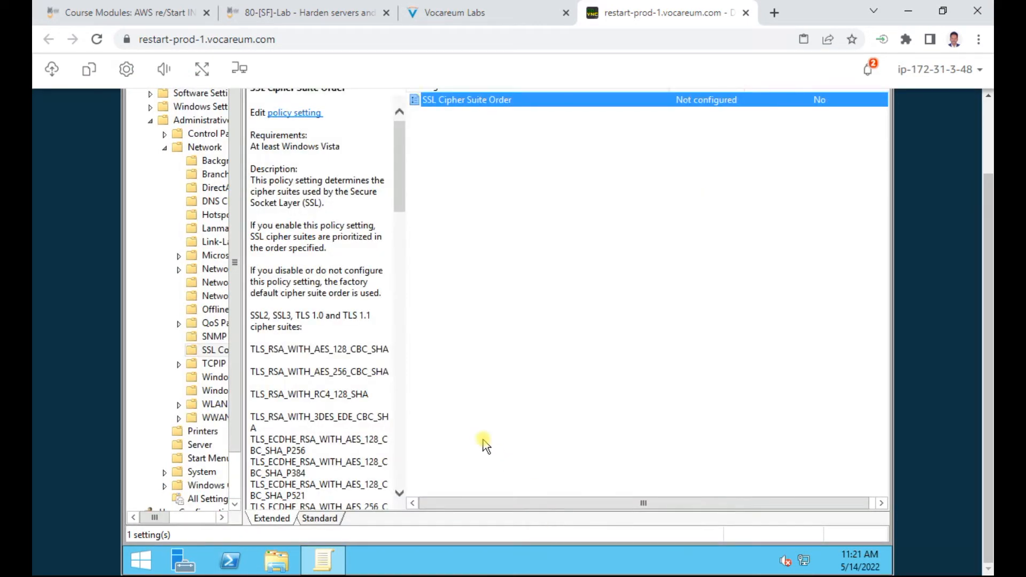
# Step: Scroll the lab instructions down and highlight the Exercise 2 heading
pyautogui.moveTo(990, 270); pyautogui.dragTo(989, 140)
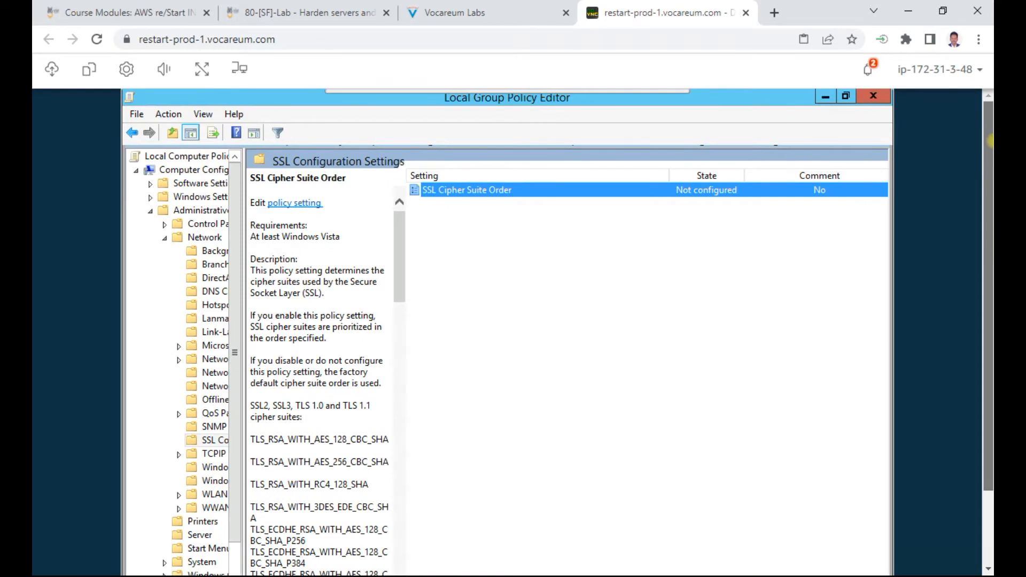
pyautogui.click(461, 12)
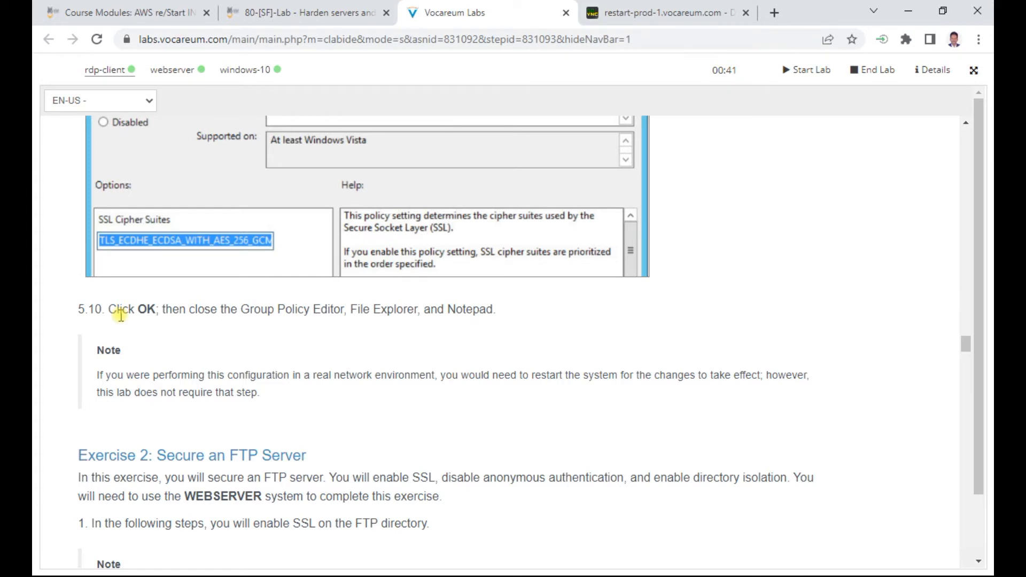
pyautogui.scroll(-3, 120, 315)
pyautogui.moveTo(167, 305); pyautogui.dragTo(297, 305)
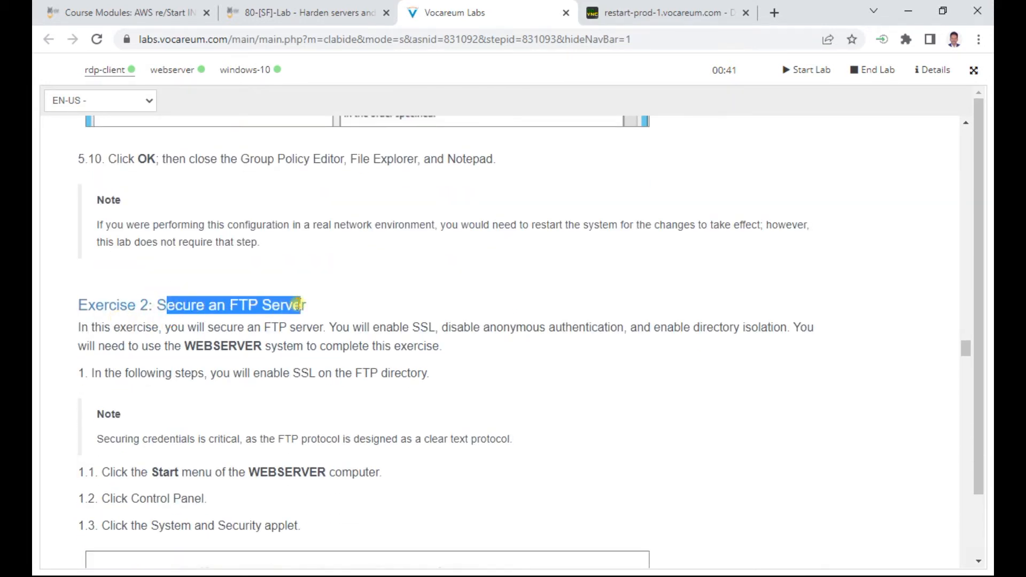
# Step: Close the Local Group Policy Editor, then clear the highlight on Exercise 2, Secure an FTP Server
pyautogui.click(677, 12)
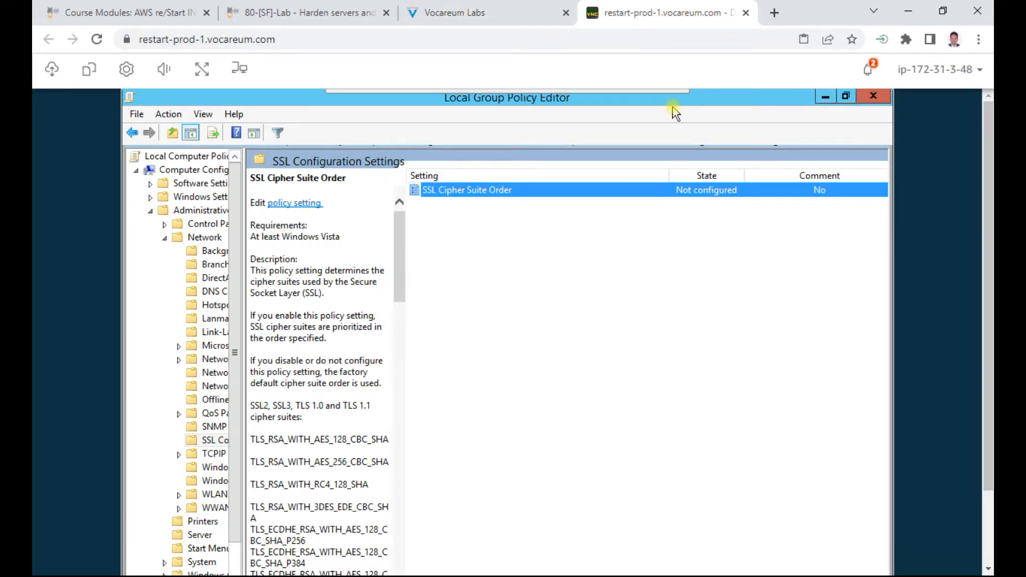
pyautogui.click(872, 97)
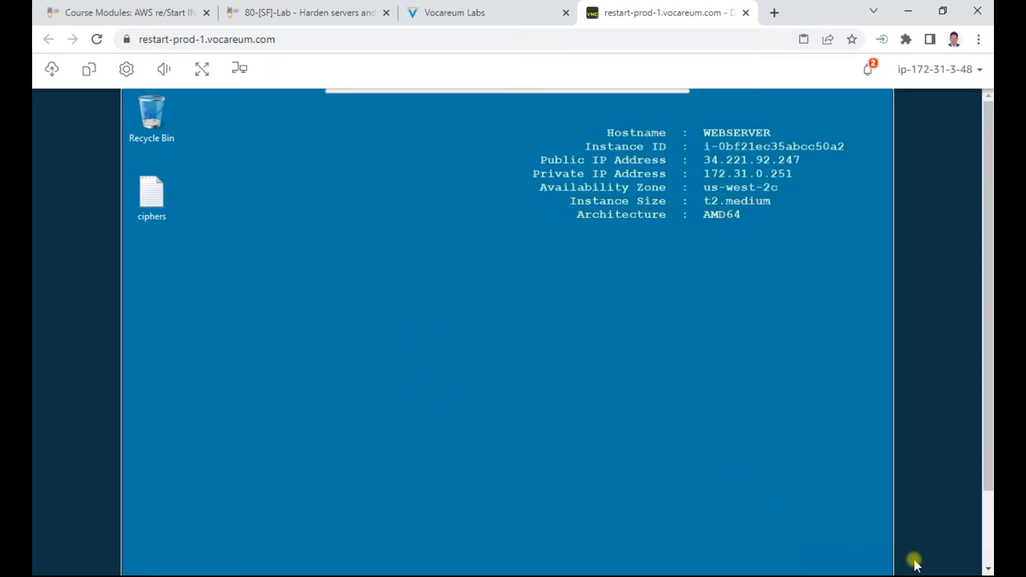
pyautogui.click(470, 11)
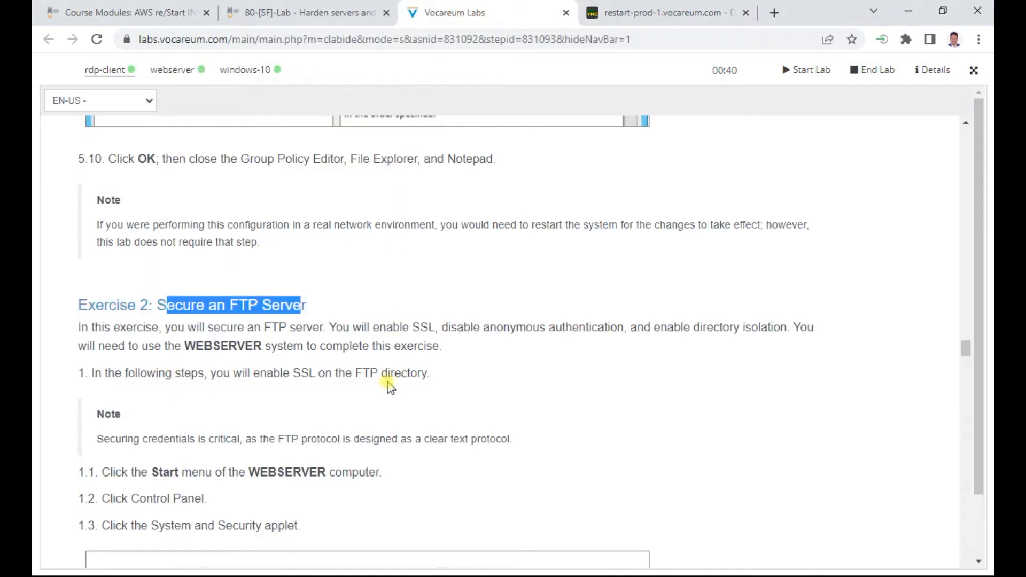
pyautogui.scroll(-3, 388, 387)
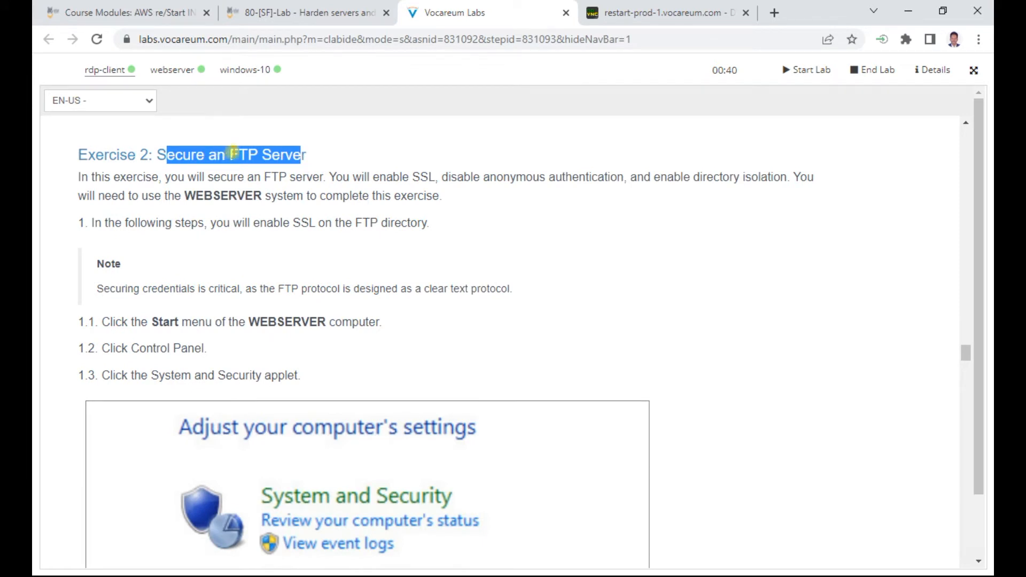
pyautogui.click(667, 215)
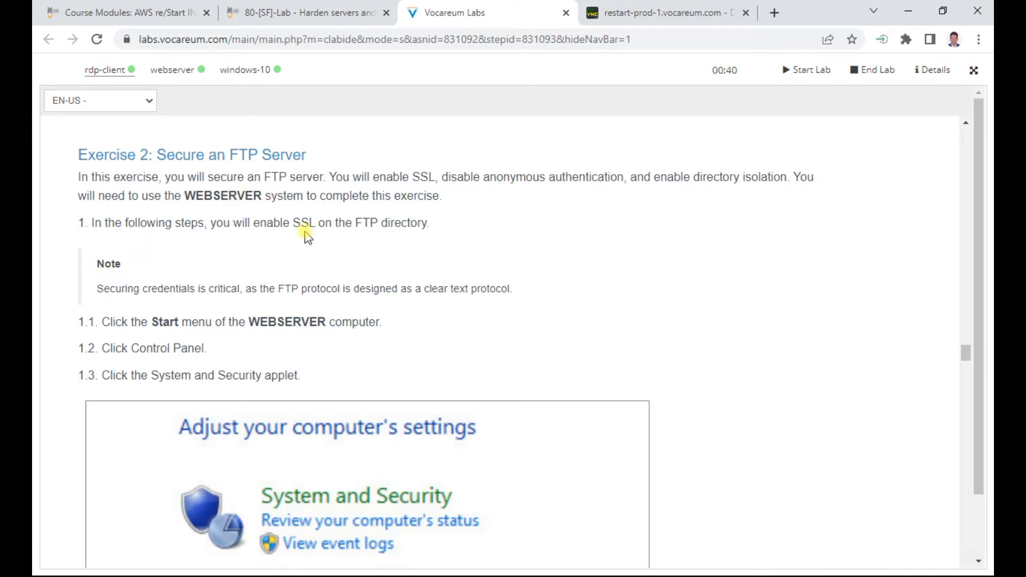
# Step: Scroll through the Exercise 2 instructions and highlight WEBSERVER in step 1.1
pyautogui.moveTo(281, 225); pyautogui.dragTo(300, 225)
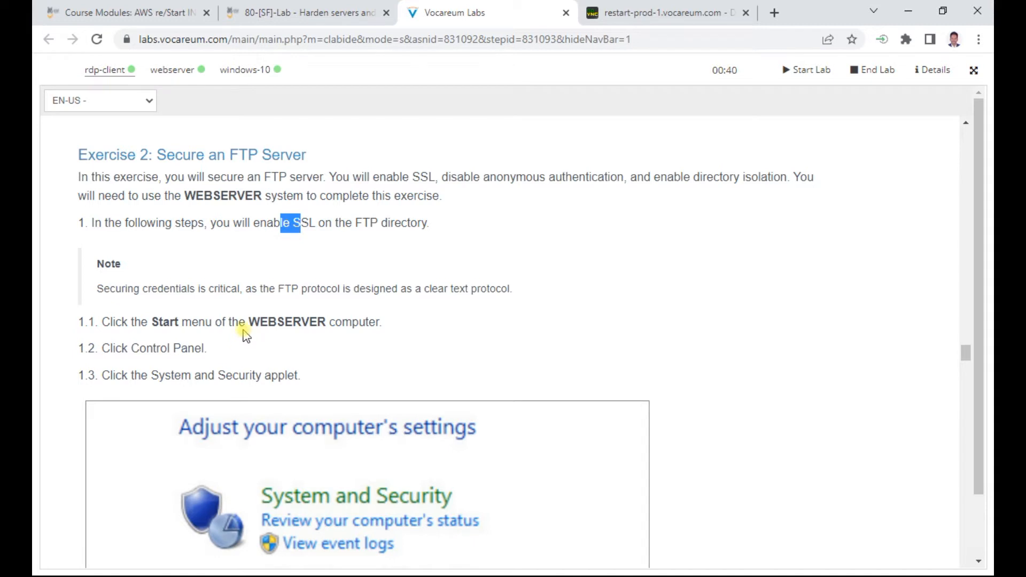
pyautogui.scroll(-1, 265, 319)
pyautogui.doubleClick(275, 246)
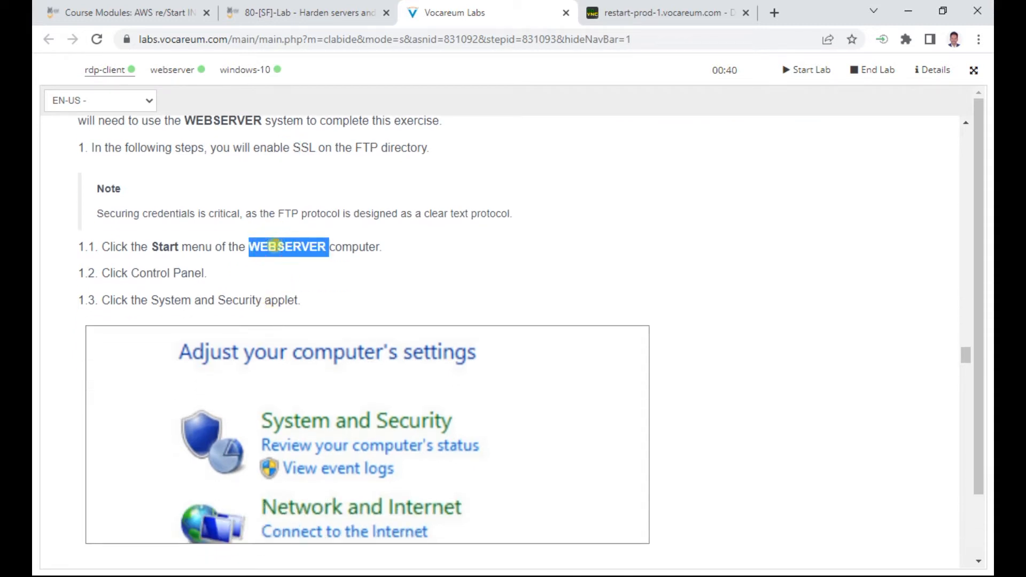
pyautogui.scroll(-1, 179, 267)
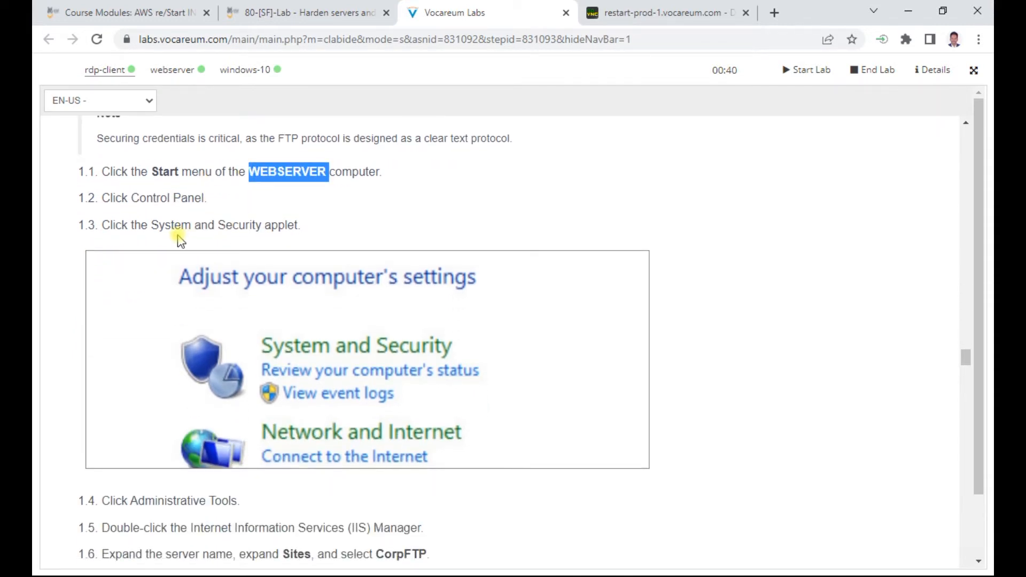
pyautogui.scroll(-1, 268, 225)
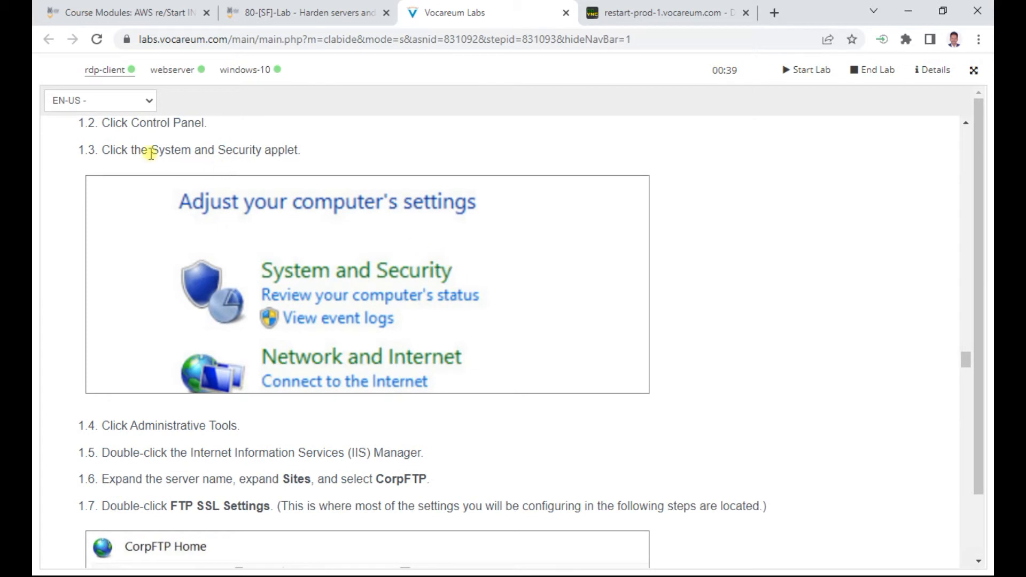
pyautogui.scroll(-2, 290, 154)
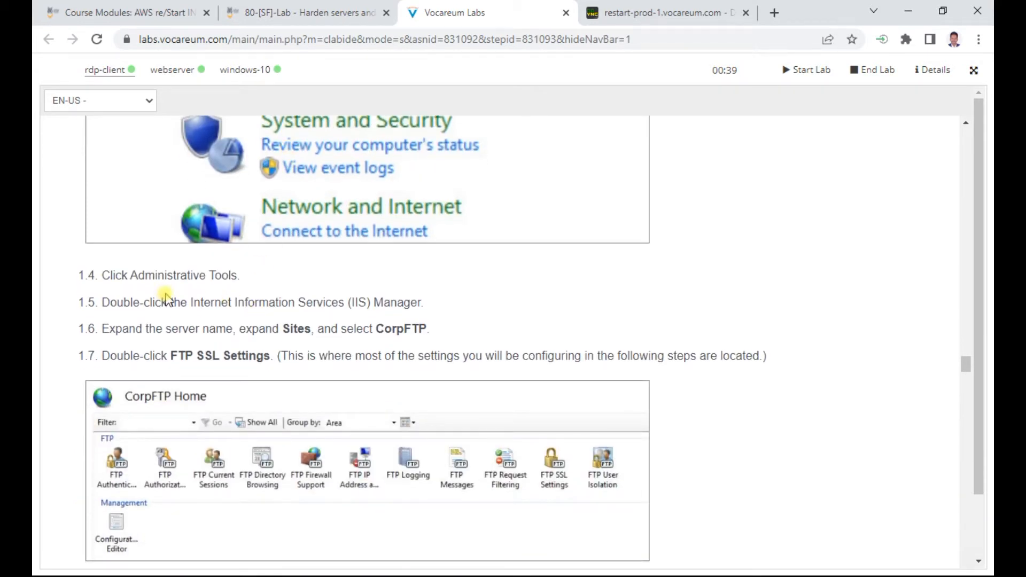
# Step: Highlight step 1.4 and the IIS Manager step, then bring up the WEBSERVER remote desktop
pyautogui.tripleClick(164, 275)
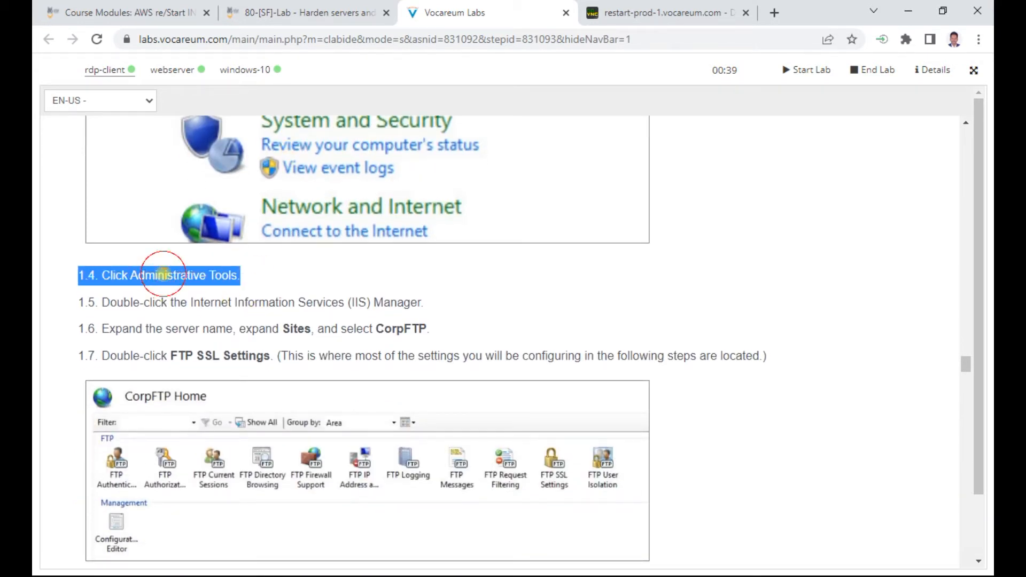
pyautogui.doubleClick(321, 302)
pyautogui.click(321, 302)
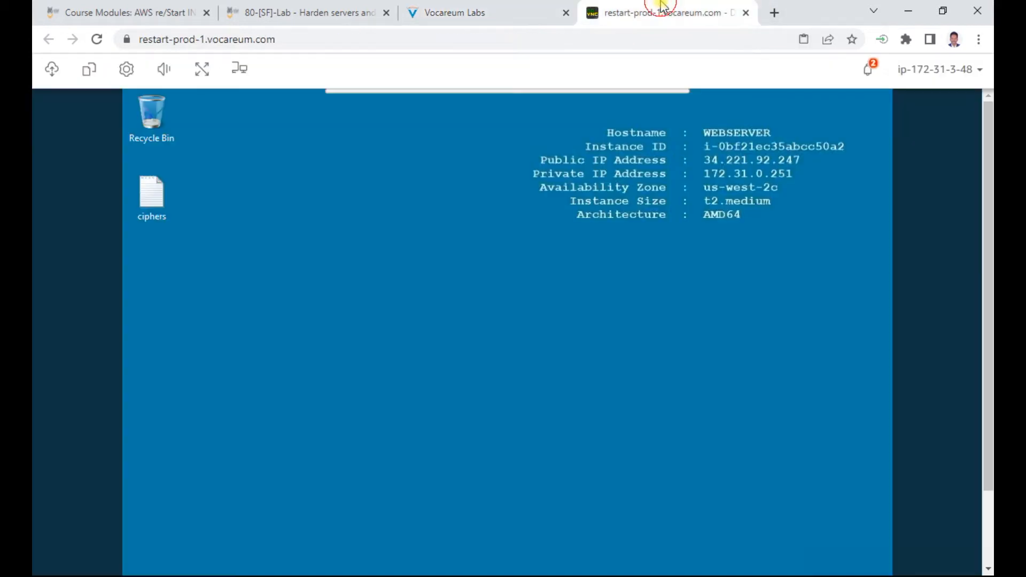
pyautogui.click(713, 13)
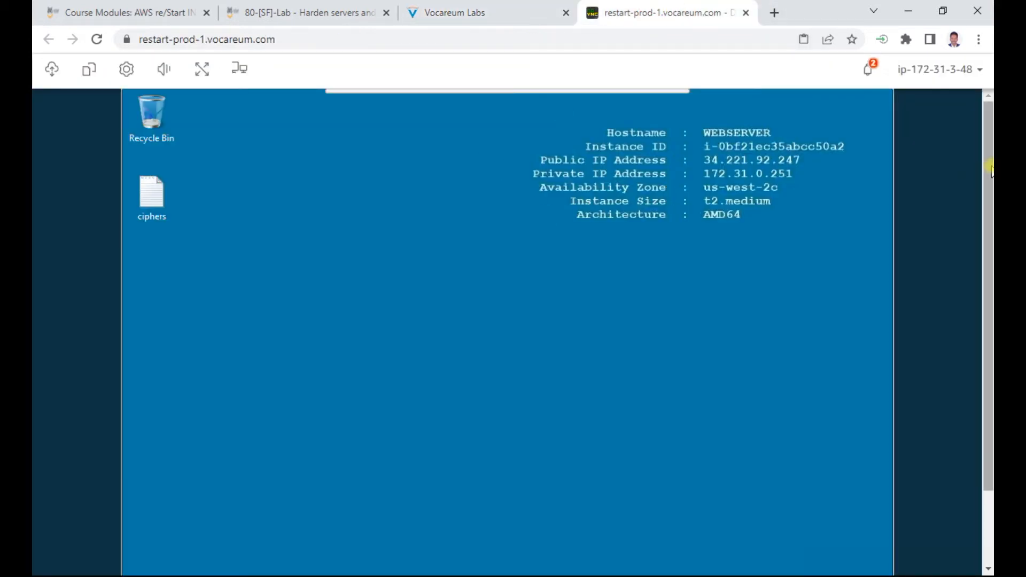
# Step: Launch Internet Information Services (IIS) Manager on WEBSERVER by searching 'iis' from Start
pyautogui.click(140, 561)
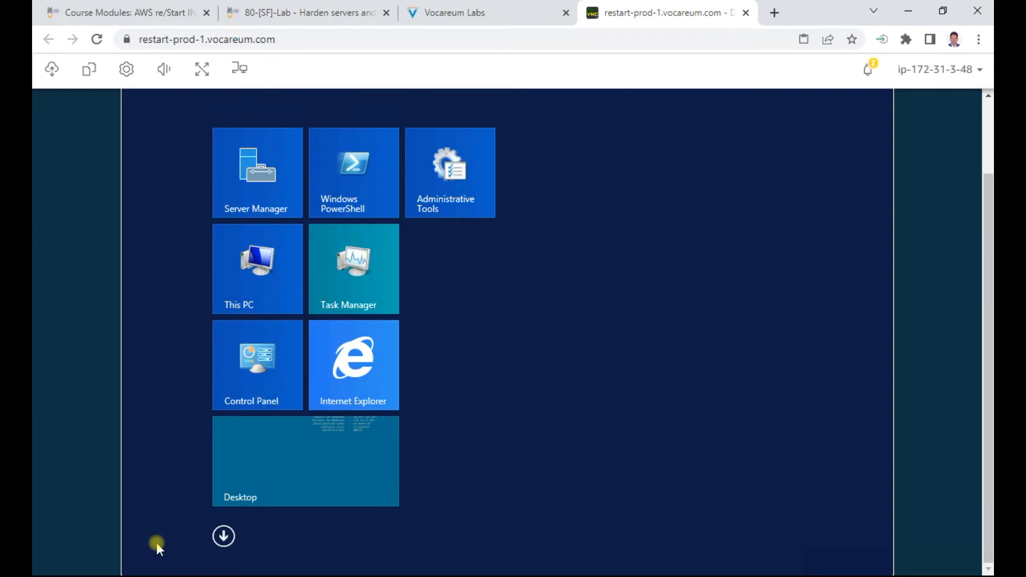
pyautogui.write('iis) Manager')
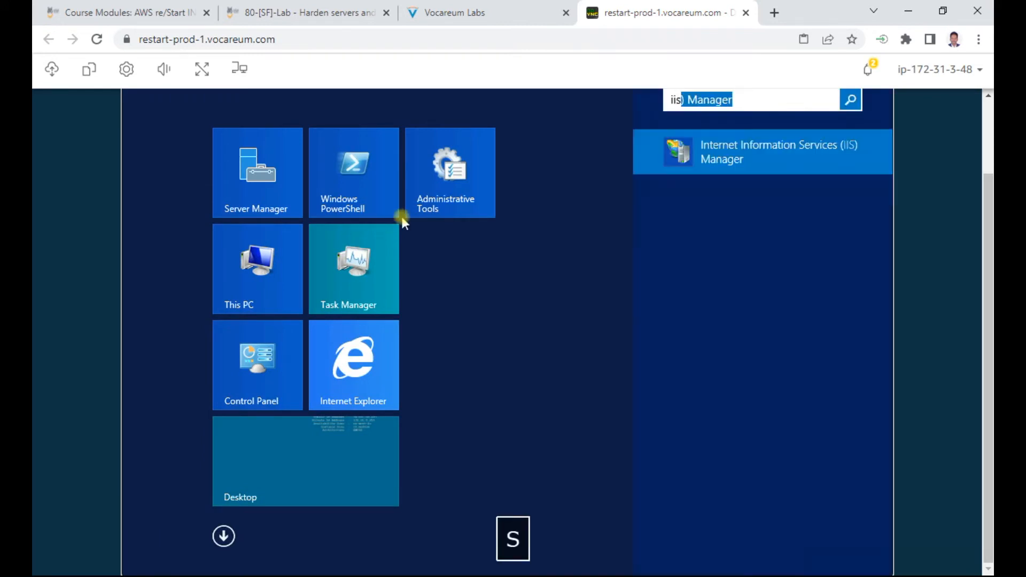
pyautogui.click(777, 149)
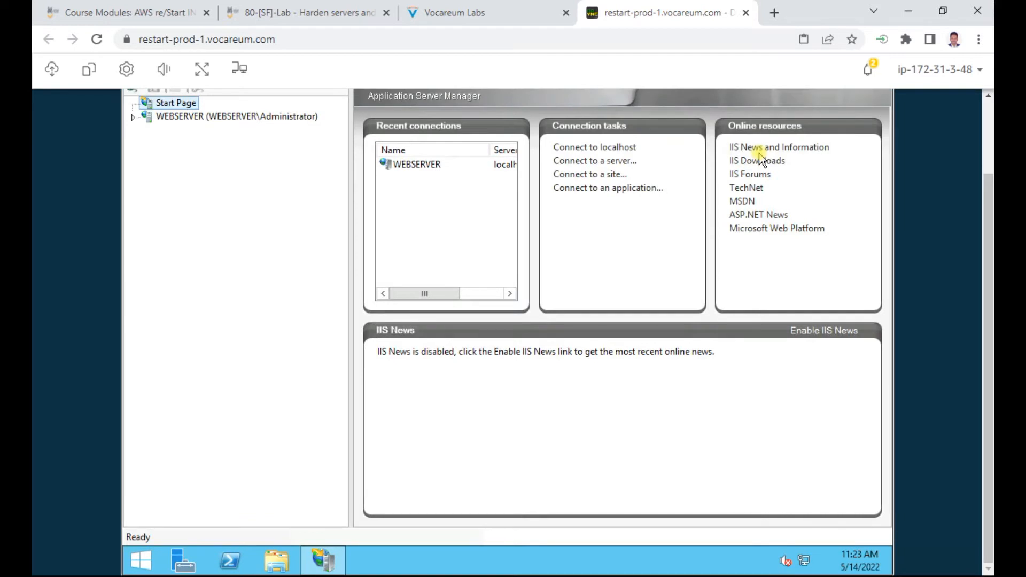
# Step: Expand WEBSERVER > Sites in IIS Manager and open the CorpFTP site's feature page
pyautogui.click(475, 13)
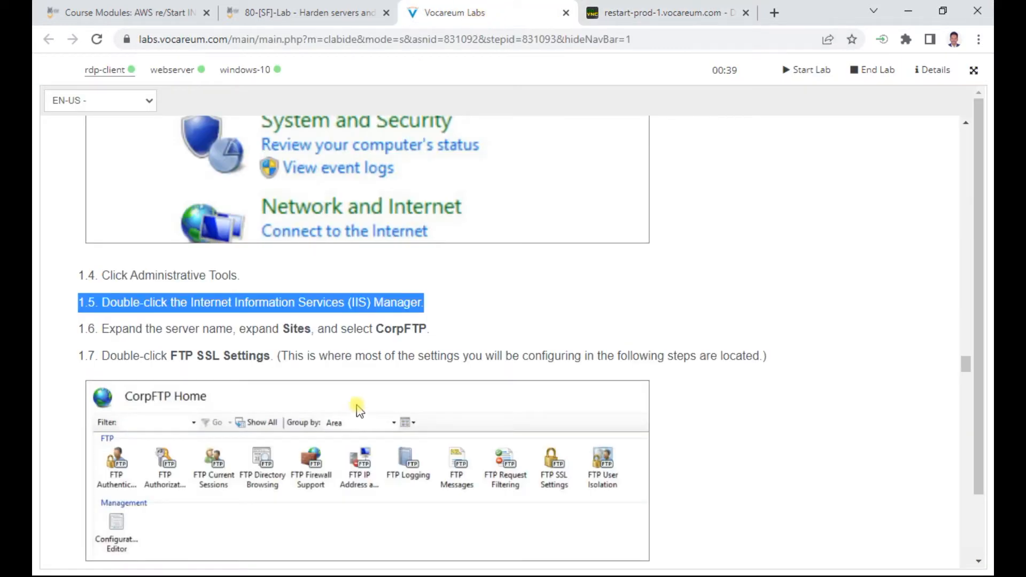
pyautogui.doubleClick(293, 328)
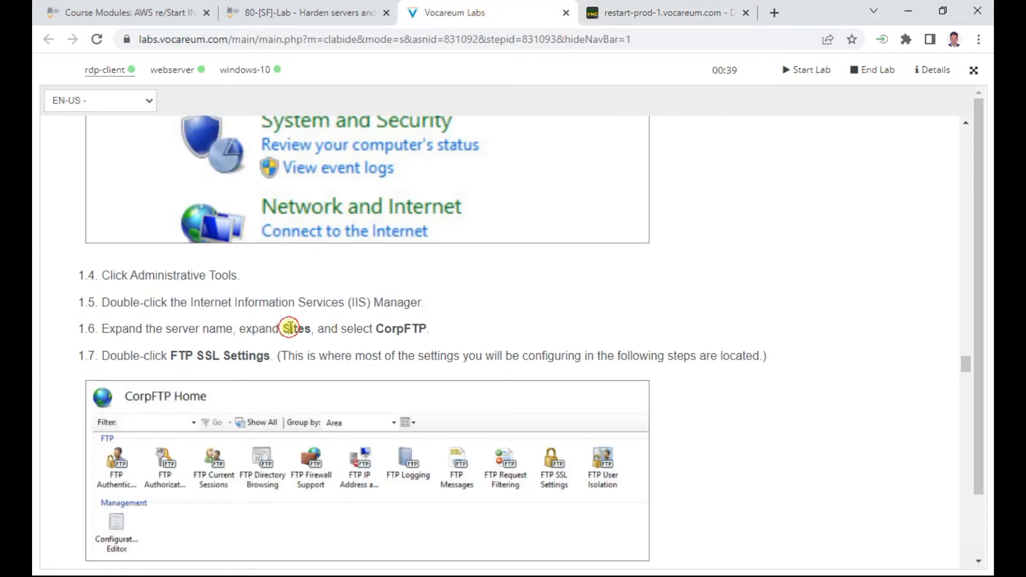
pyautogui.doubleClick(400, 328)
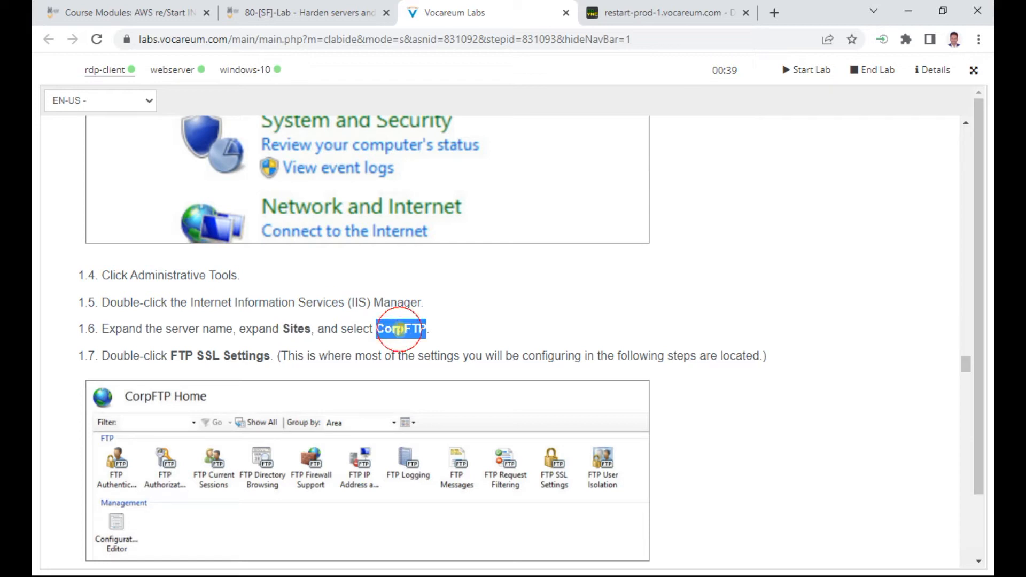
pyautogui.click(620, 20)
pyautogui.doubleClick(181, 116)
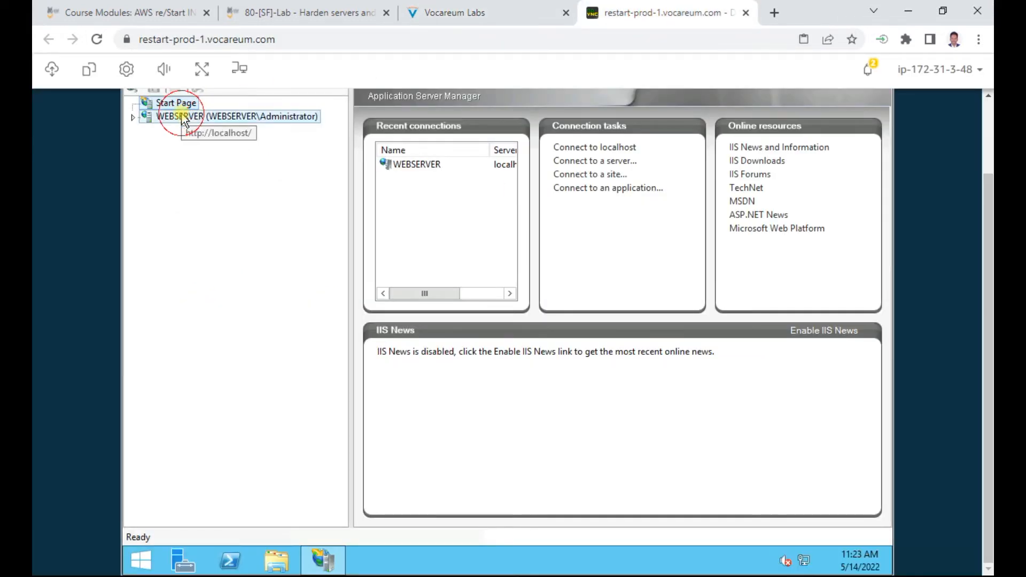
pyautogui.click(180, 143)
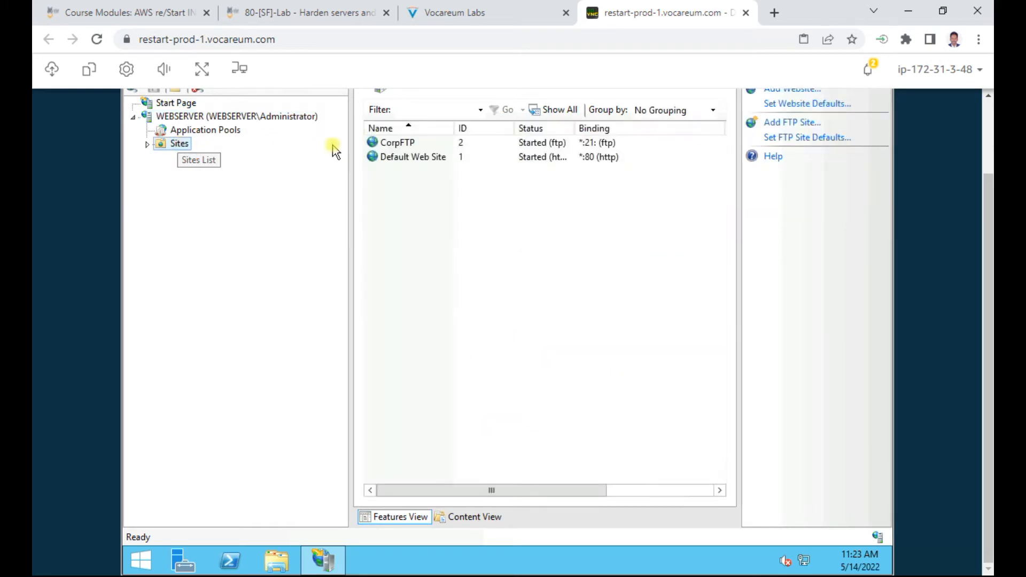
pyautogui.doubleClick(404, 143)
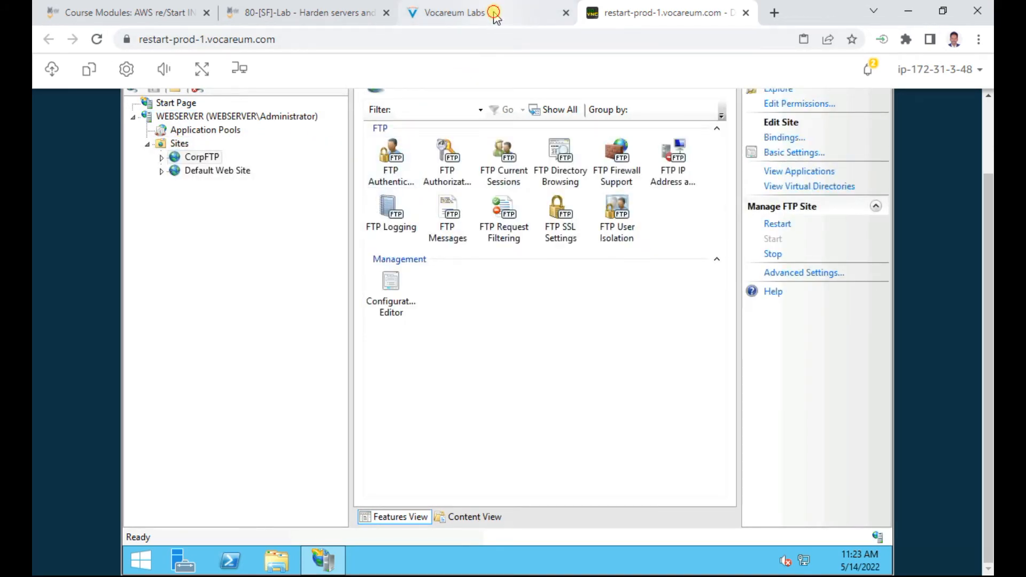
pyautogui.click(494, 13)
pyautogui.scroll(-1, 446, 335)
# Step: Highlight the certificate name CORPFTP.CYBERSEC.LOCAL, then scroll IIS Manager to show all of CorpFTP Home
pyautogui.scroll(-1, 446, 335)
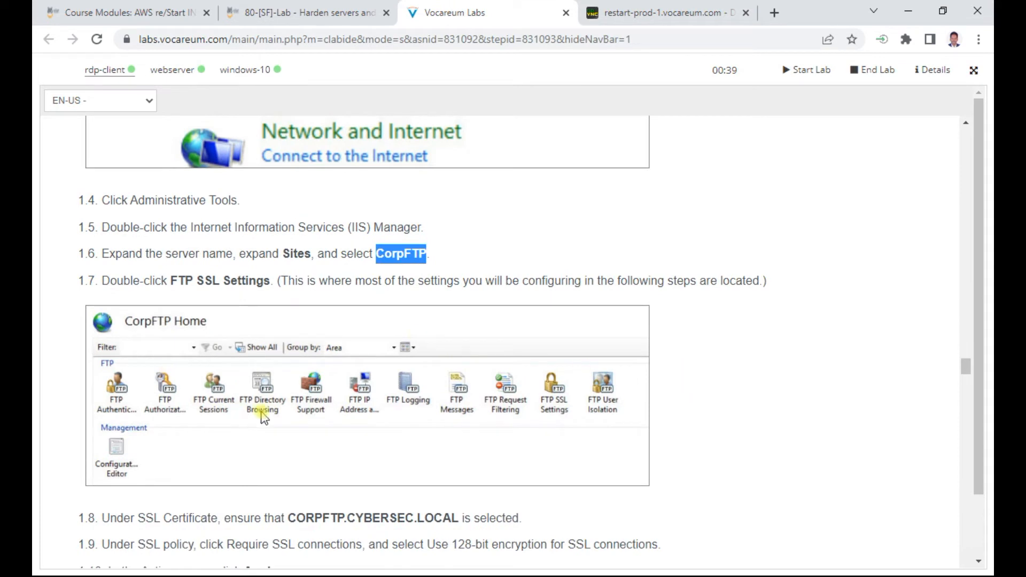
pyautogui.scroll(-1, 340, 422)
pyautogui.scroll(-3, 340, 422)
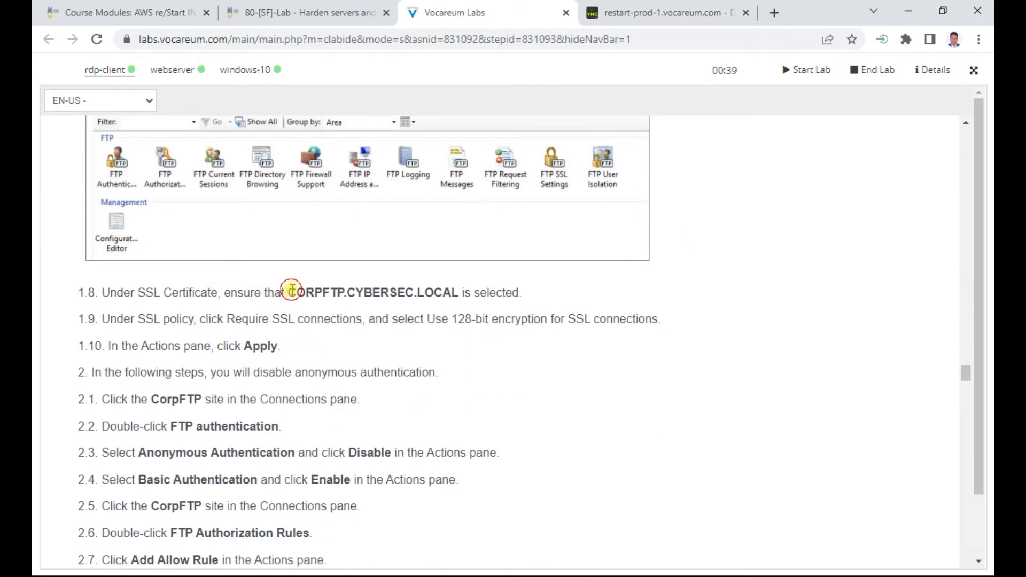
pyautogui.moveTo(291, 291); pyautogui.dragTo(461, 290)
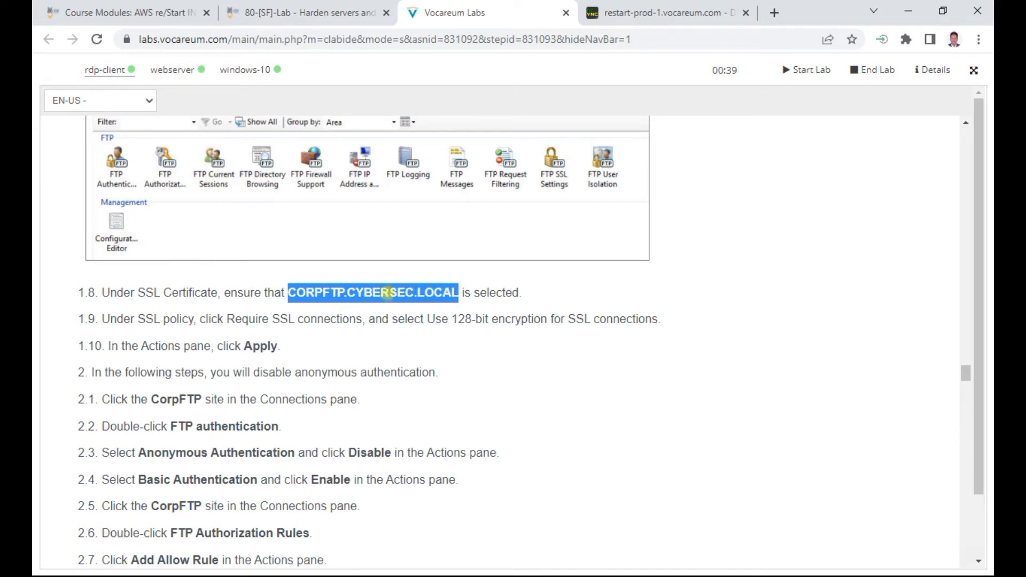
pyautogui.click(637, 13)
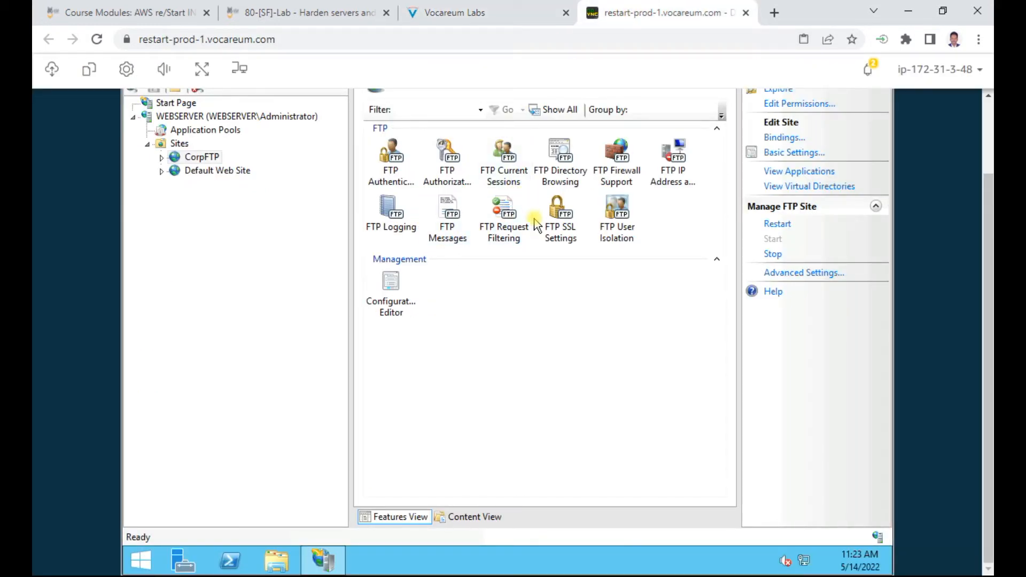
pyautogui.moveTo(989, 193); pyautogui.dragTo(990, 136)
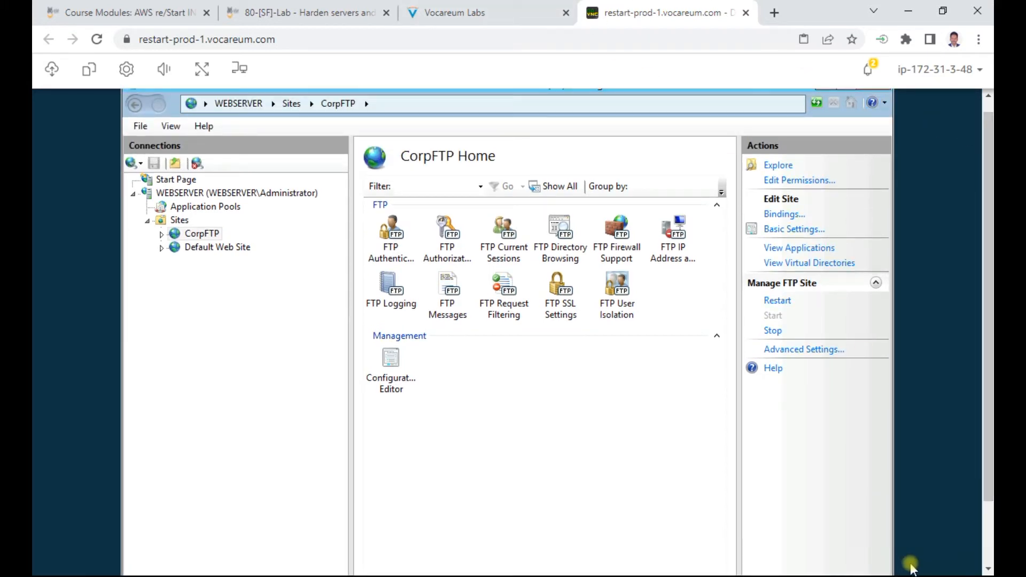
# Step: Set CorpFTP's FTP SSL Settings to Require SSL connections with 128-bit encryption and apply
pyautogui.doubleClick(562, 295)
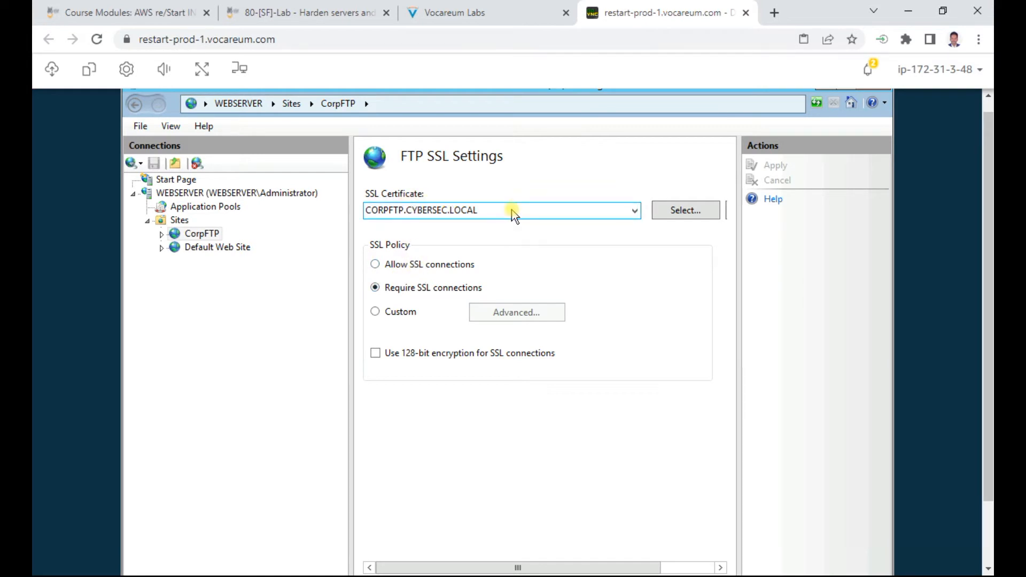
pyautogui.click(470, 8)
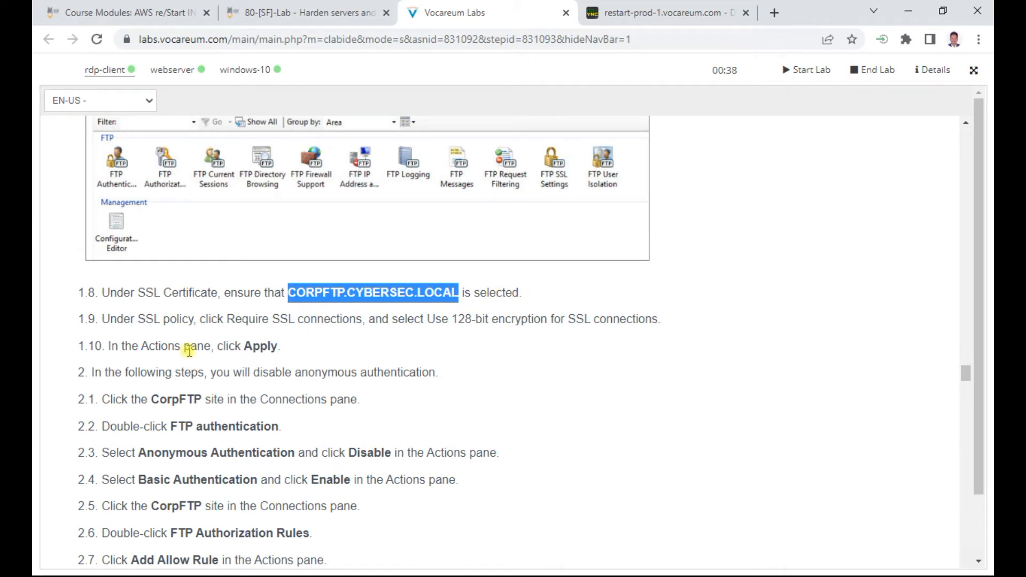
pyautogui.moveTo(192, 320); pyautogui.dragTo(410, 320)
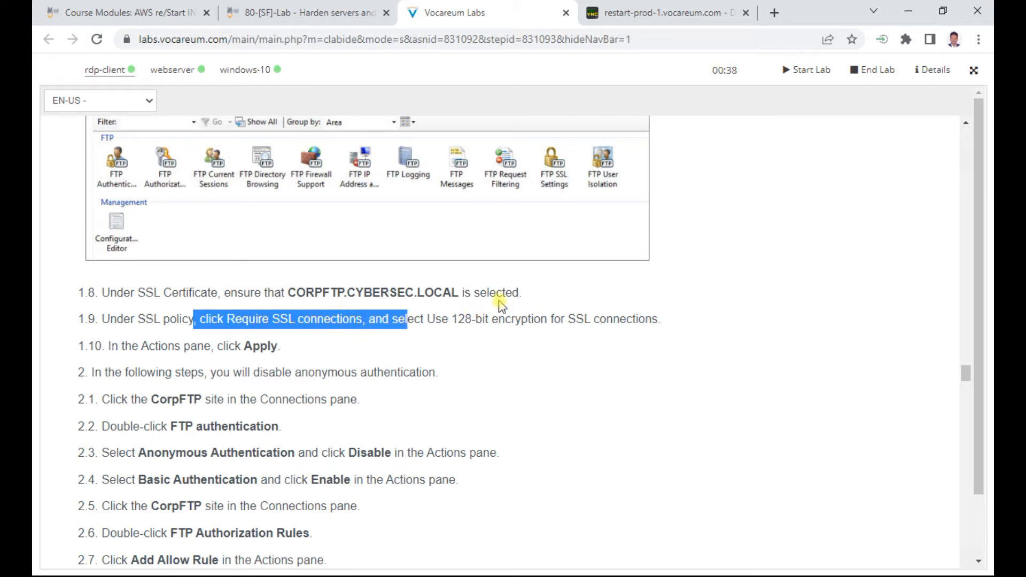
pyautogui.click(661, 16)
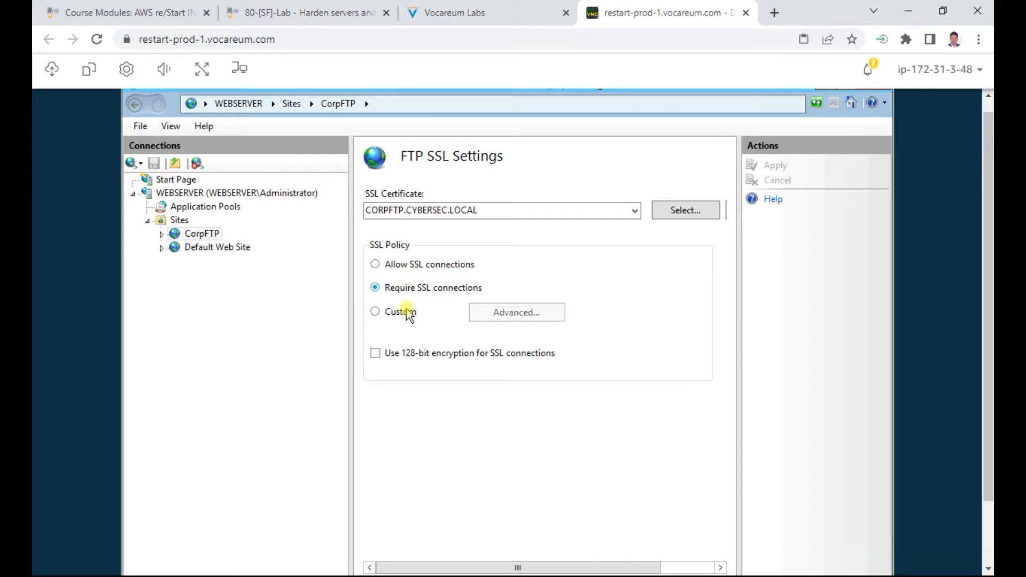
pyautogui.click(388, 356)
pyautogui.click(464, 12)
pyautogui.scroll(-1, 185, 249)
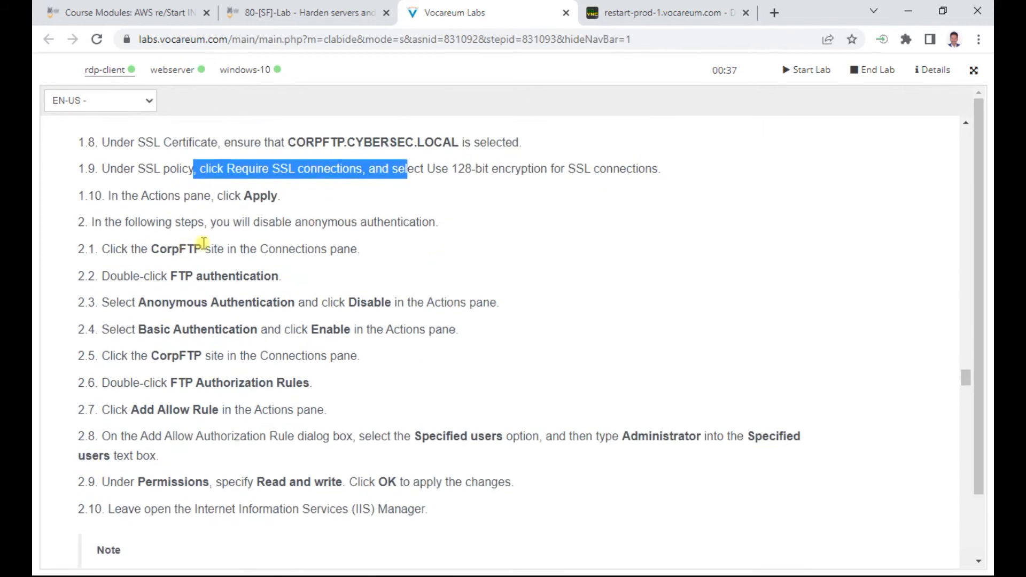
pyautogui.click(647, 12)
pyautogui.click(774, 166)
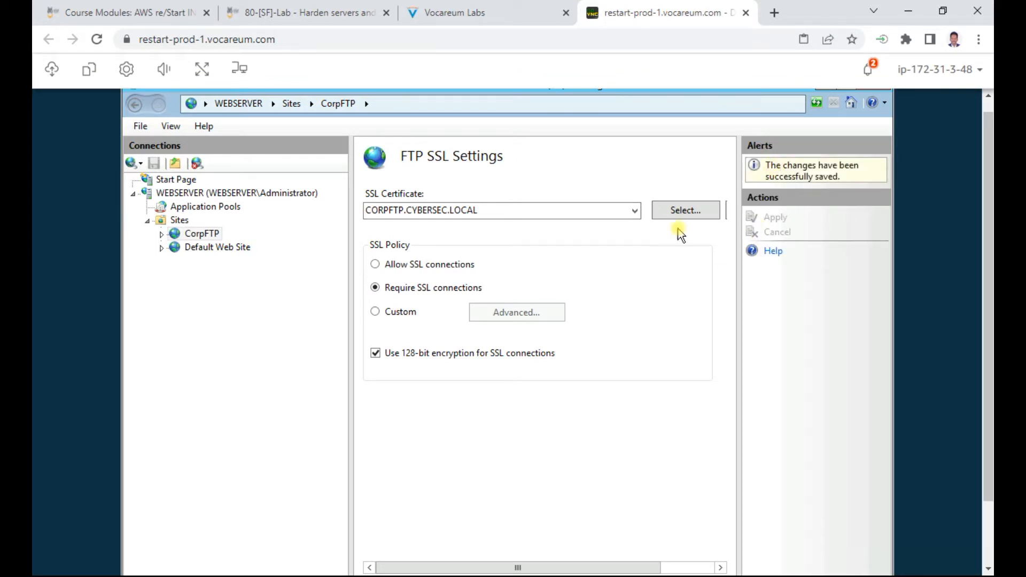
pyautogui.click(488, 15)
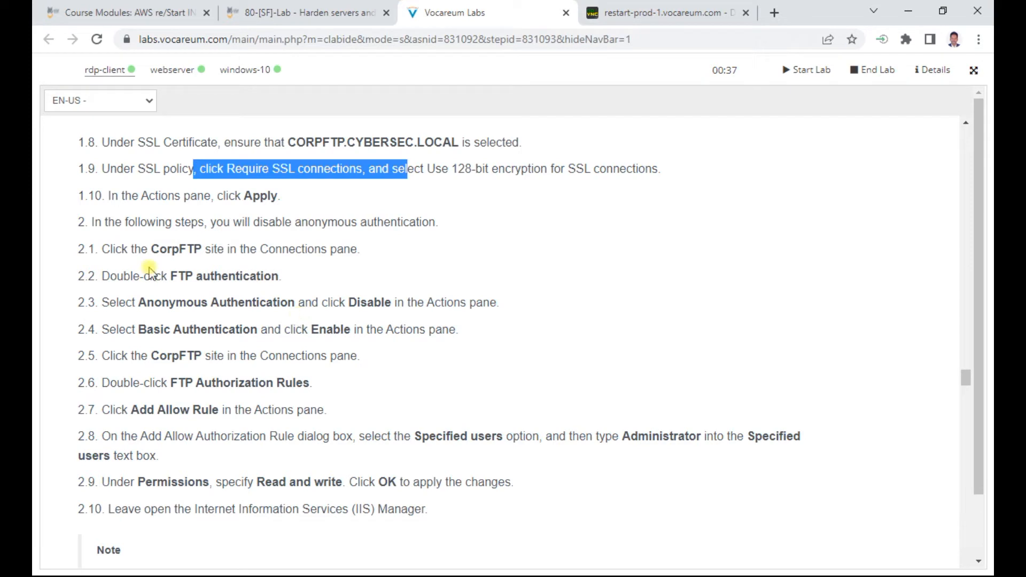
# Step: Highlight CorpFTP in step 2.1 and return IIS Manager to the CorpFTP Home page
pyautogui.doubleClick(175, 249)
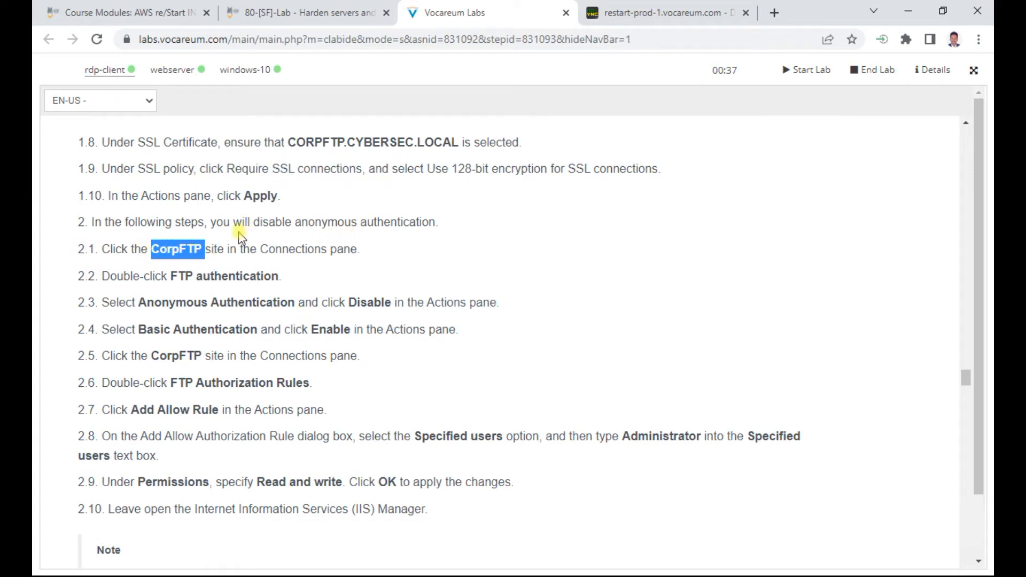
pyautogui.moveTo(267, 222); pyautogui.dragTo(476, 220)
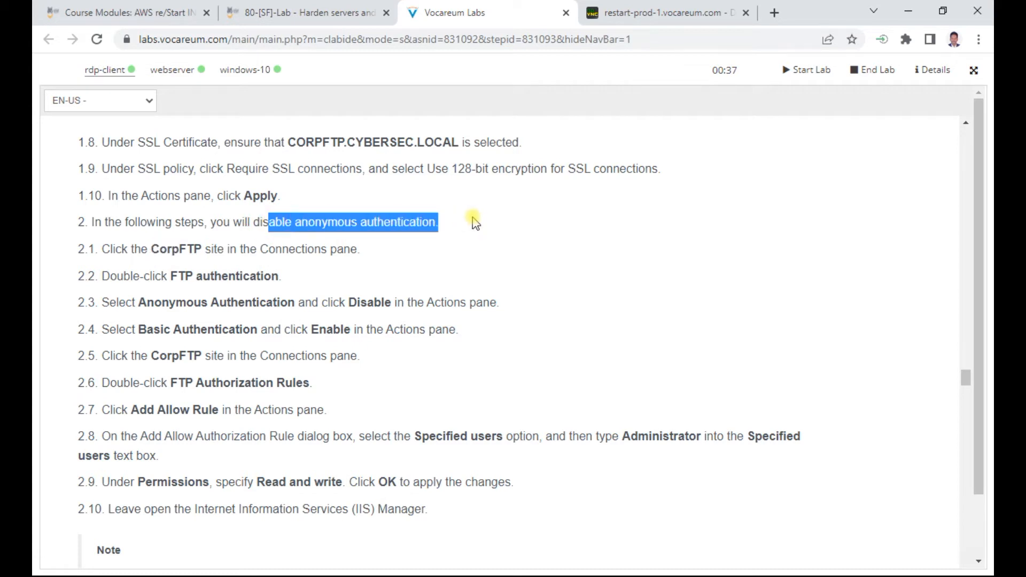
pyautogui.click(182, 243)
pyautogui.doubleClick(182, 244)
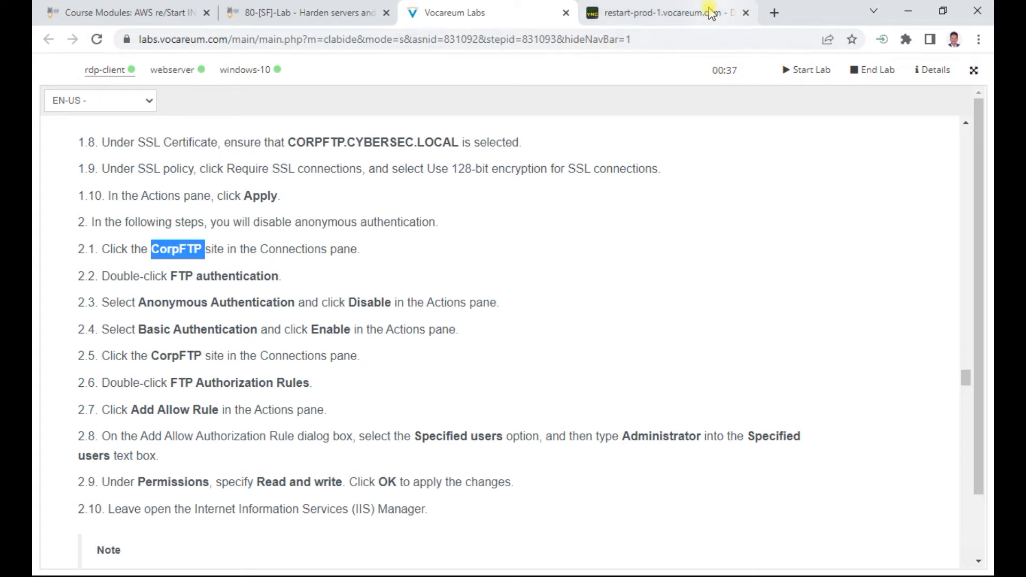
pyautogui.click(726, 15)
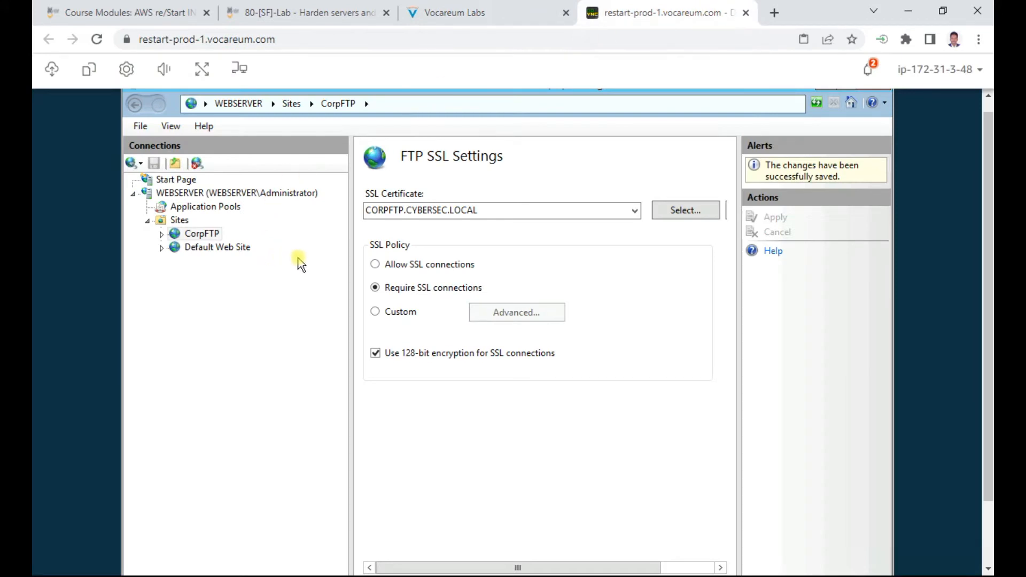
pyautogui.click(203, 234)
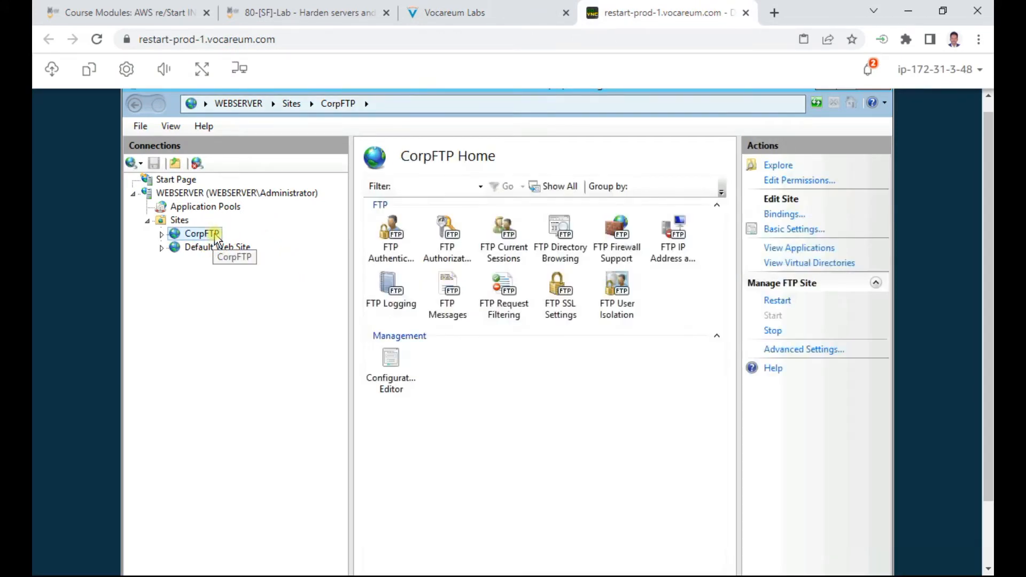
pyautogui.click(547, 14)
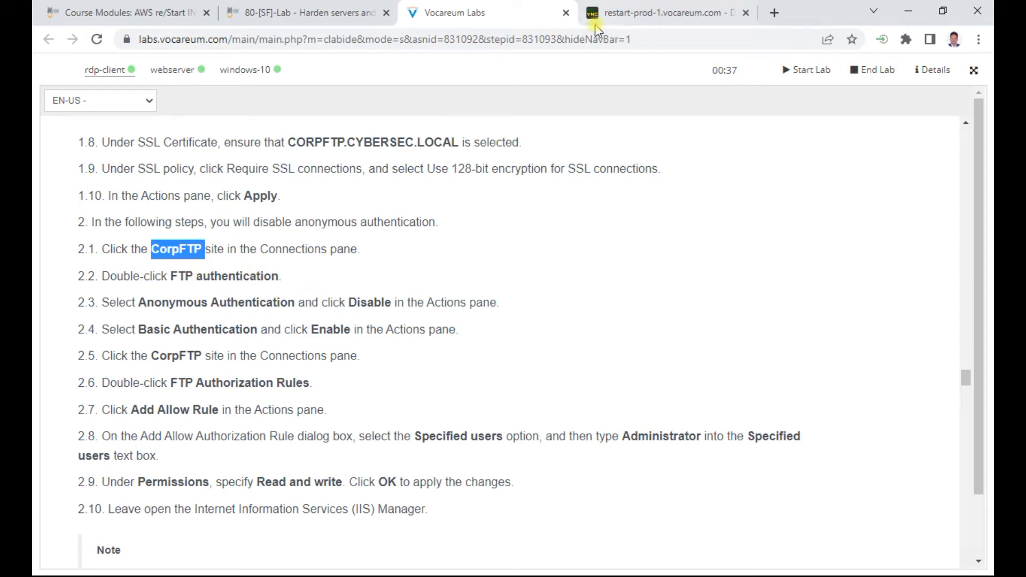
pyautogui.click(647, 15)
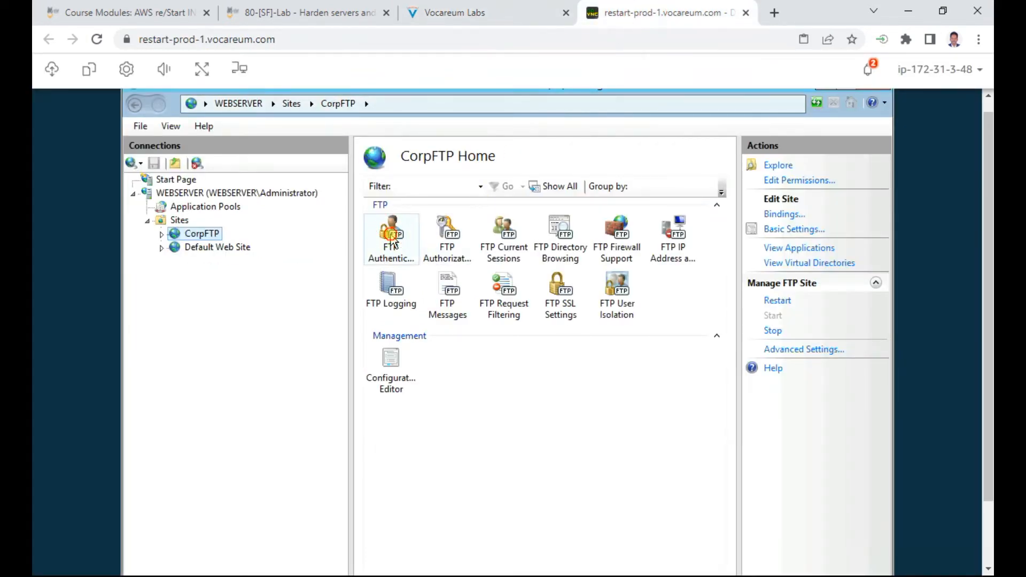
# Step: Disable Anonymous Authentication in CorpFTP's FTP Authentication settings
pyautogui.doubleClick(392, 241)
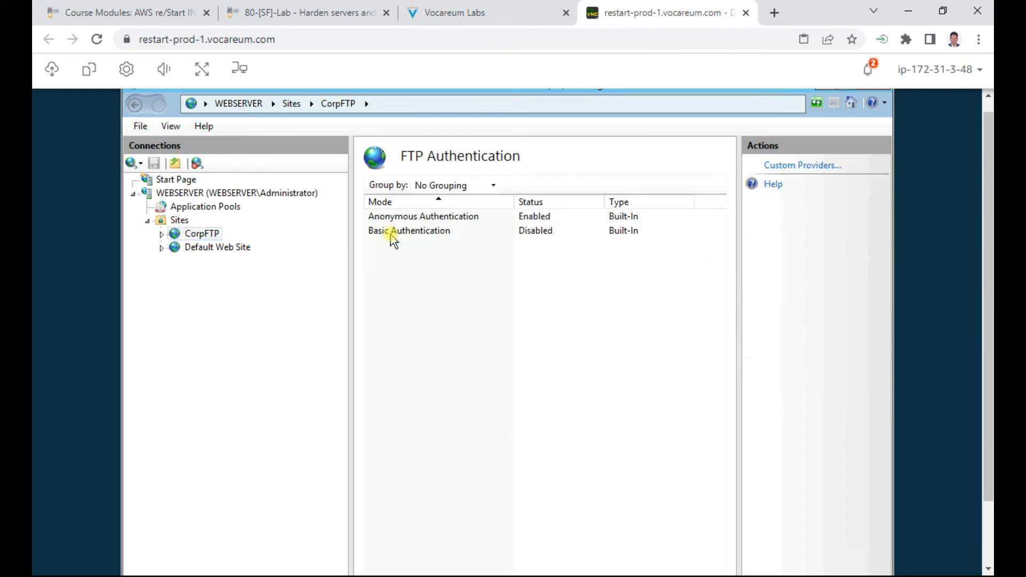
pyautogui.click(423, 218)
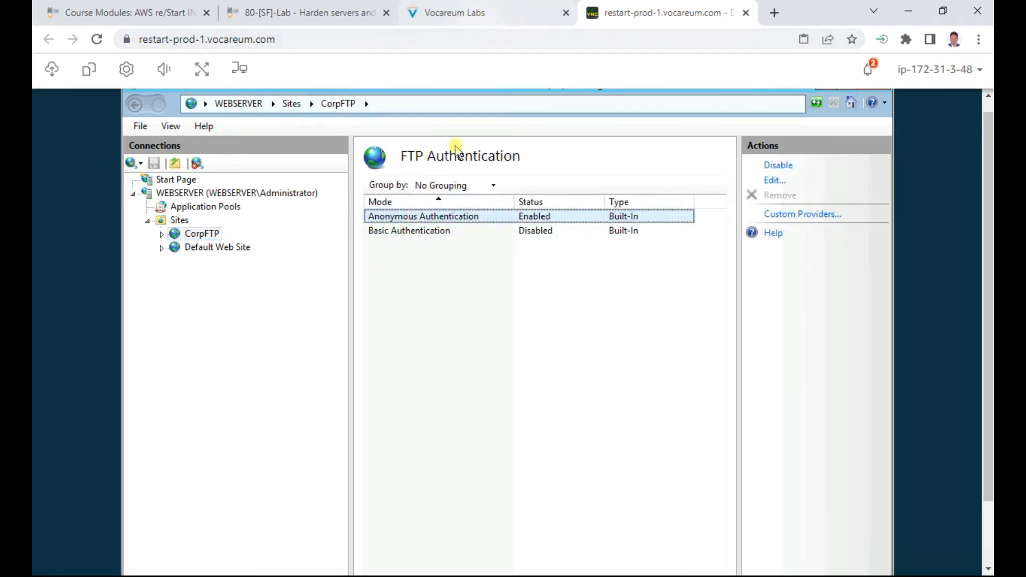
pyautogui.click(465, 218)
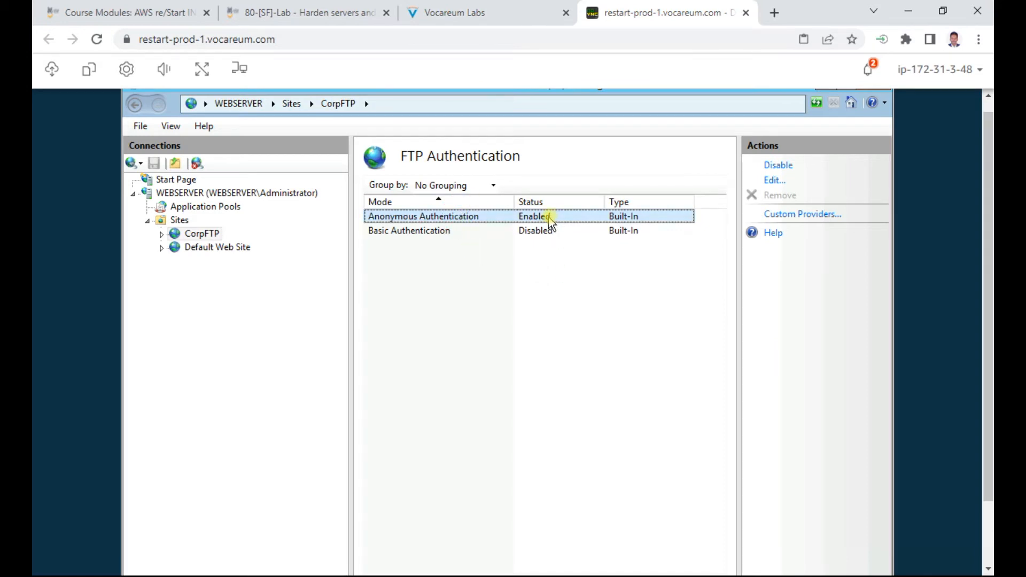
pyautogui.click(777, 166)
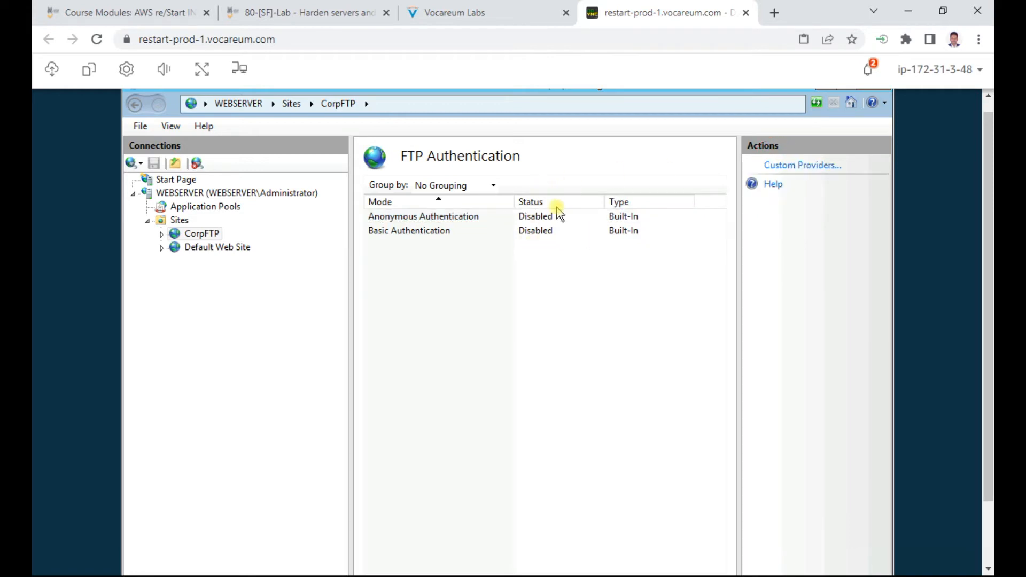
# Step: Enable Basic Authentication for CorpFTP
pyautogui.click(480, 14)
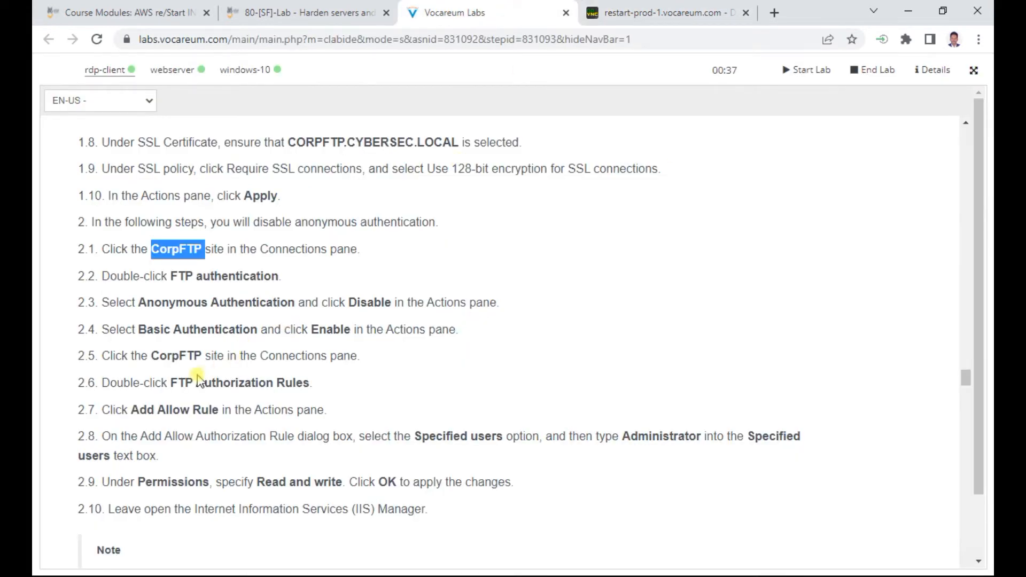
pyautogui.scroll(-3, 281, 370)
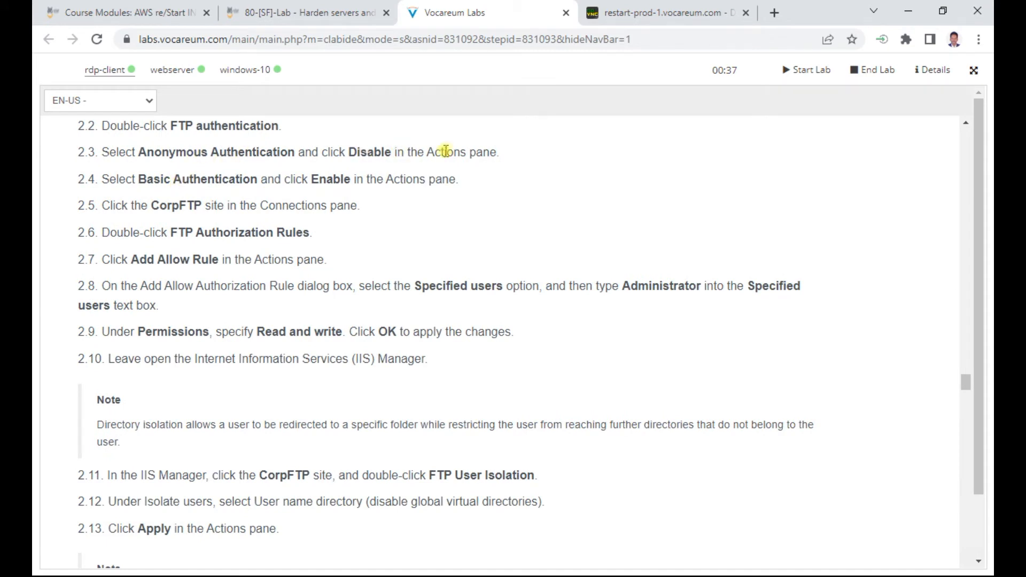
pyautogui.doubleClick(182, 179)
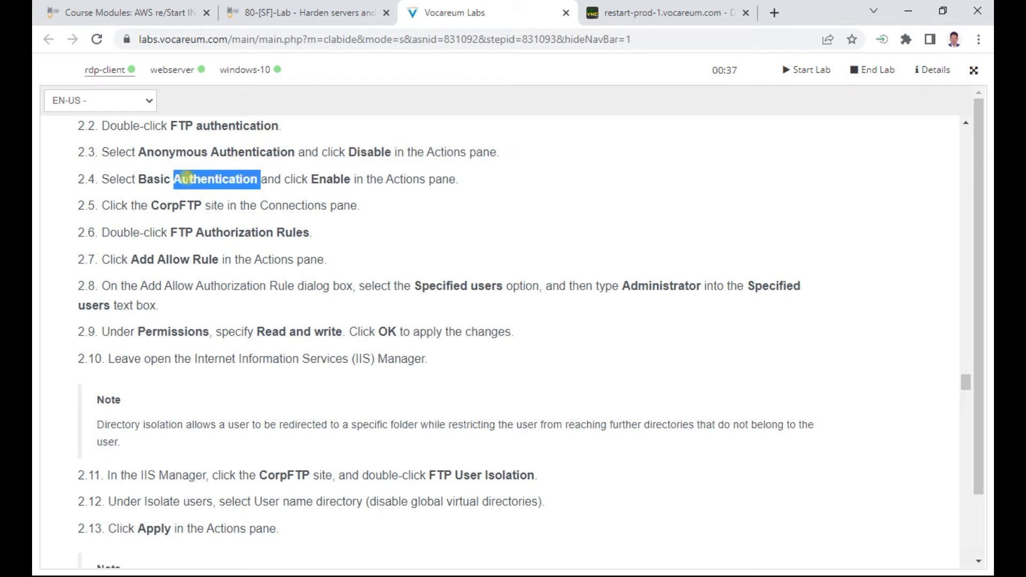
pyautogui.click(693, 19)
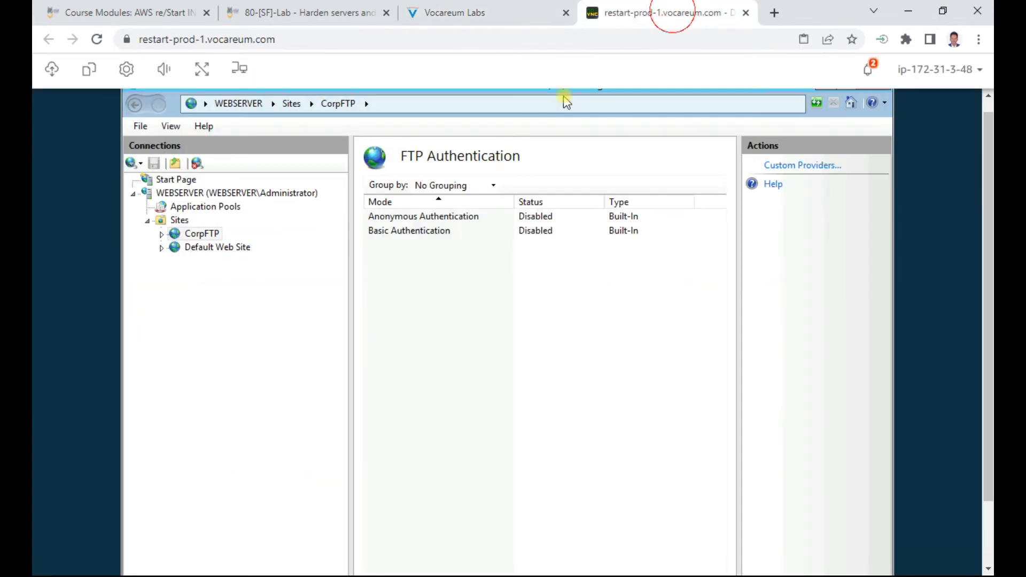
pyautogui.click(419, 231)
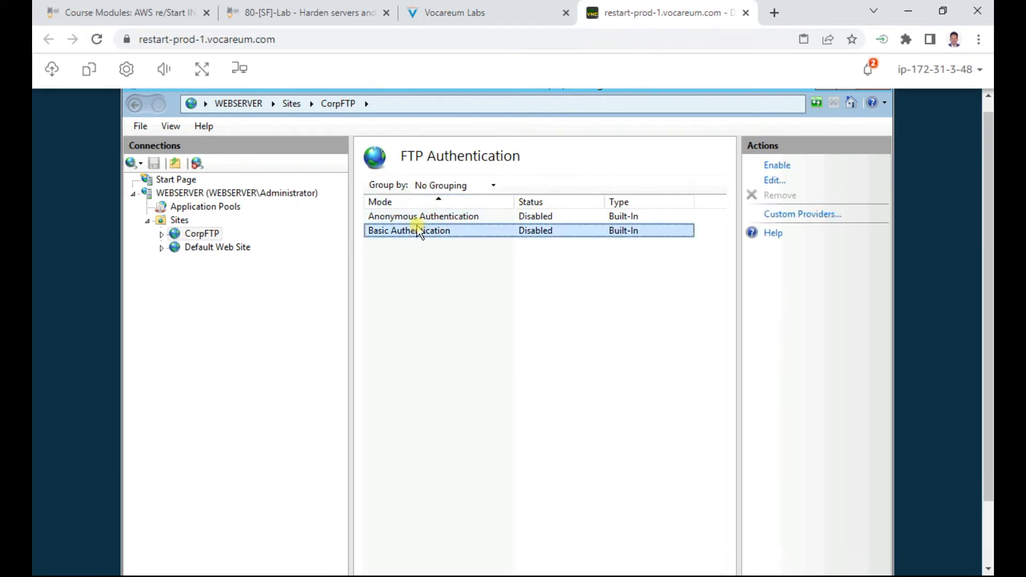
pyautogui.click(777, 166)
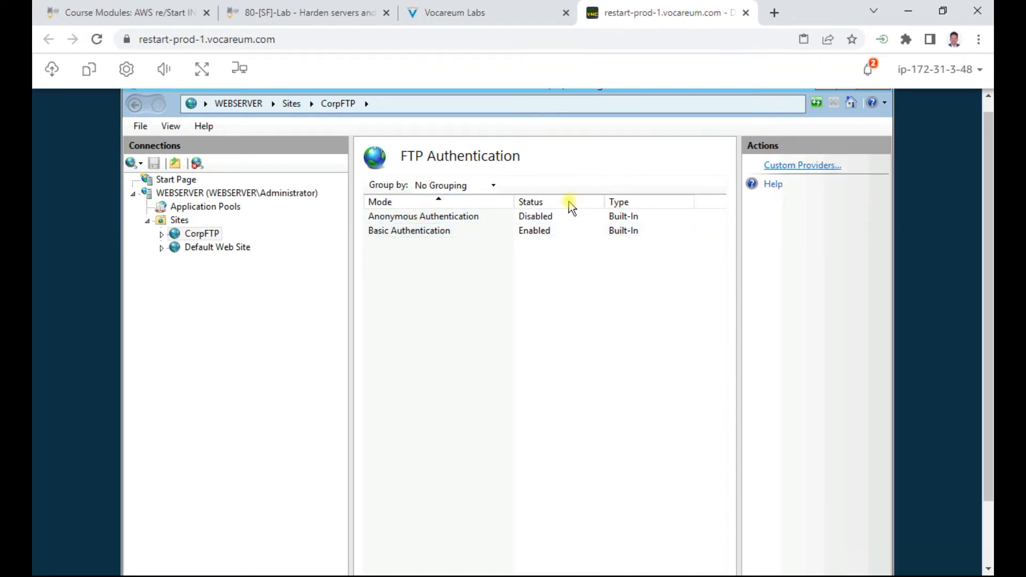
# Step: Highlight the authorization rule instructions in steps 2.7 and 2.8
pyautogui.click(481, 19)
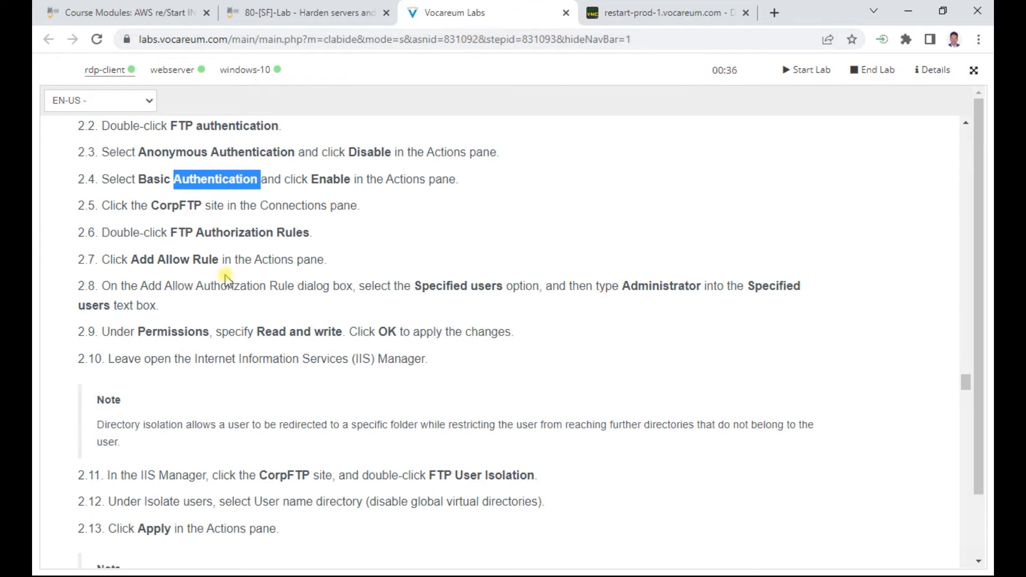
pyautogui.moveTo(176, 289); pyautogui.dragTo(329, 287)
pyautogui.moveTo(398, 289); pyautogui.dragTo(550, 289)
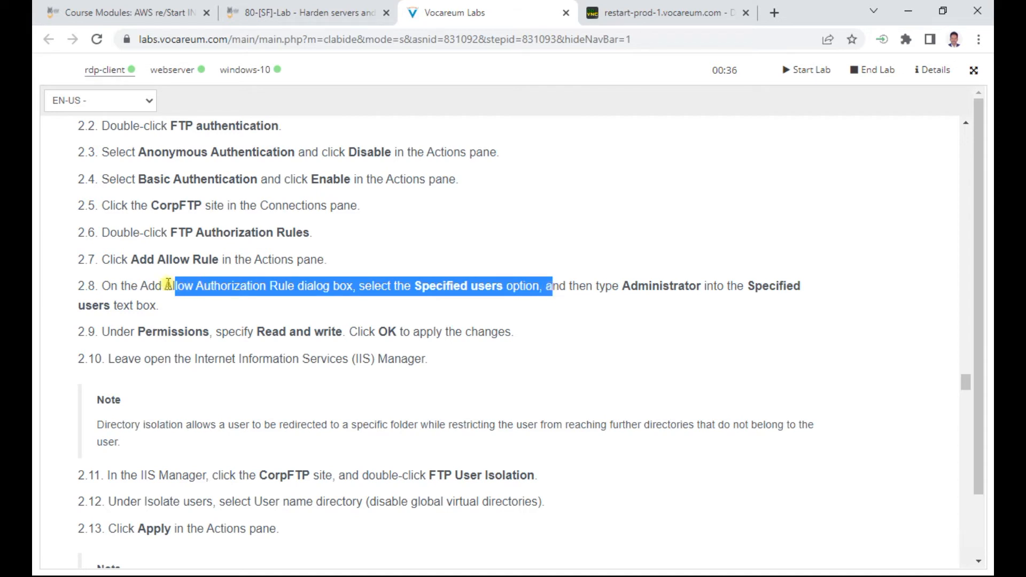
pyautogui.moveTo(130, 259); pyautogui.dragTo(213, 260)
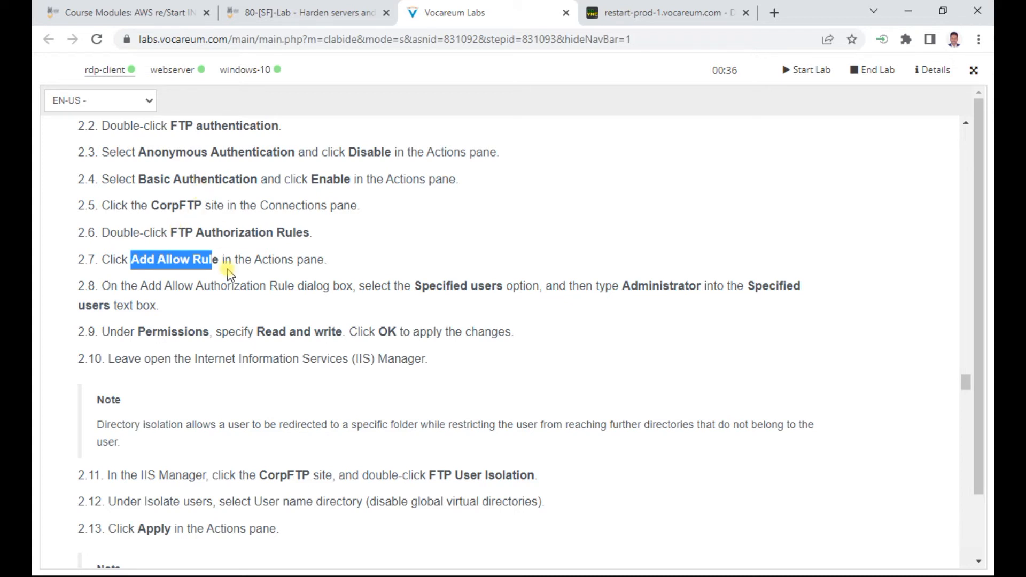
pyautogui.click(650, 17)
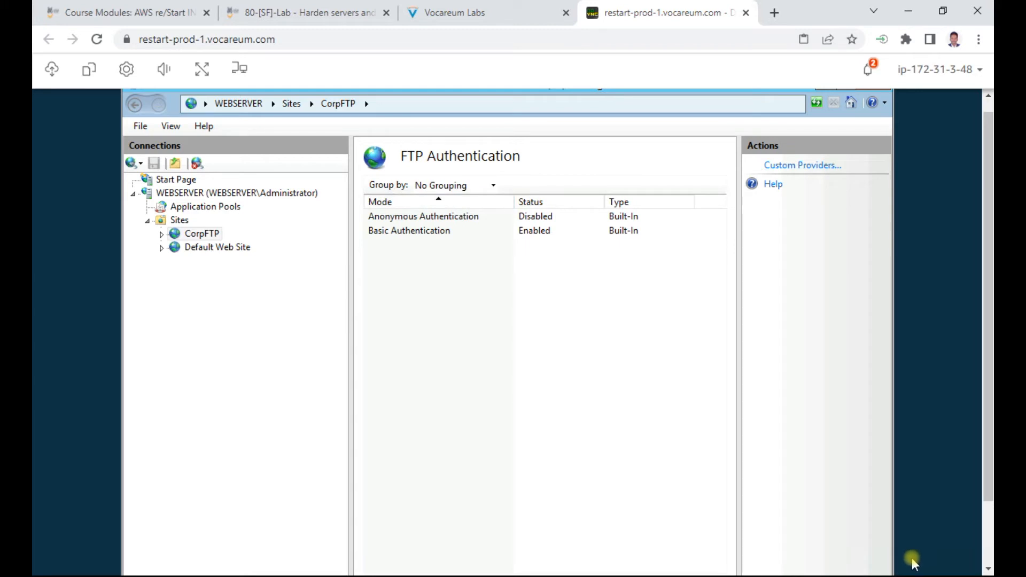
# Step: Add a CorpFTP FTP Allow rule giving the Administrator user Read and Write access
pyautogui.click(209, 235)
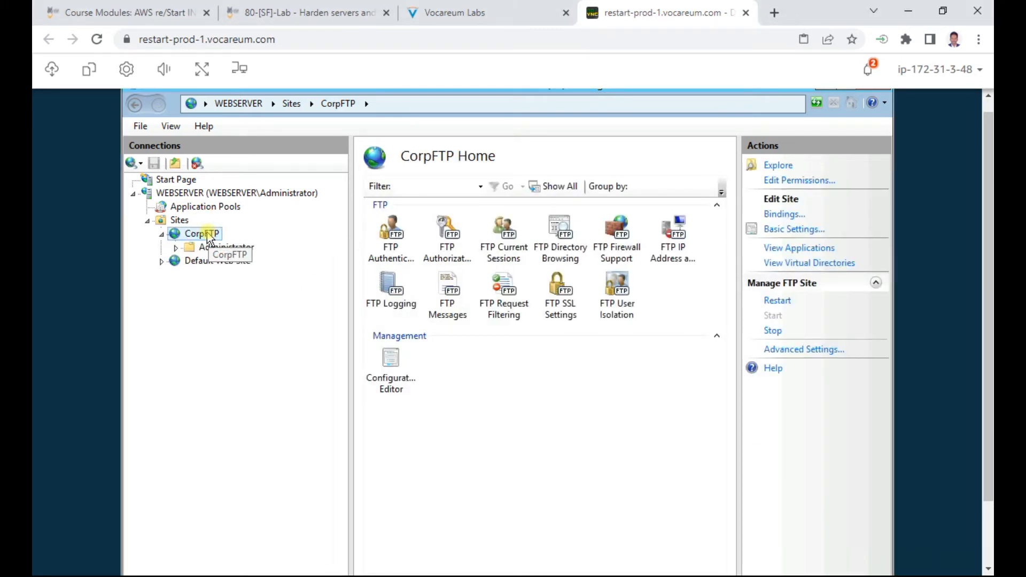
pyautogui.click(453, 241)
pyautogui.doubleClick(453, 241)
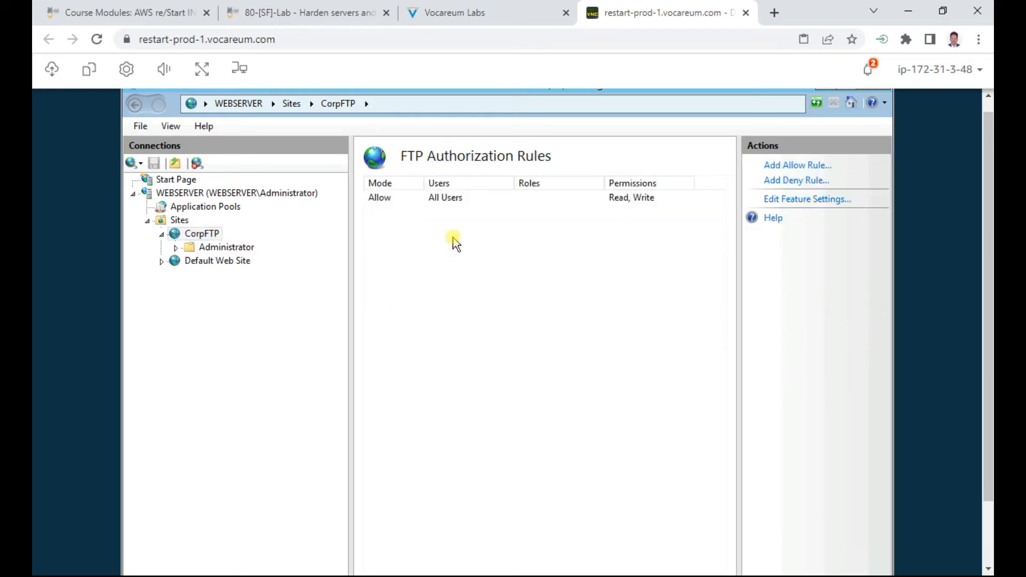
pyautogui.click(809, 169)
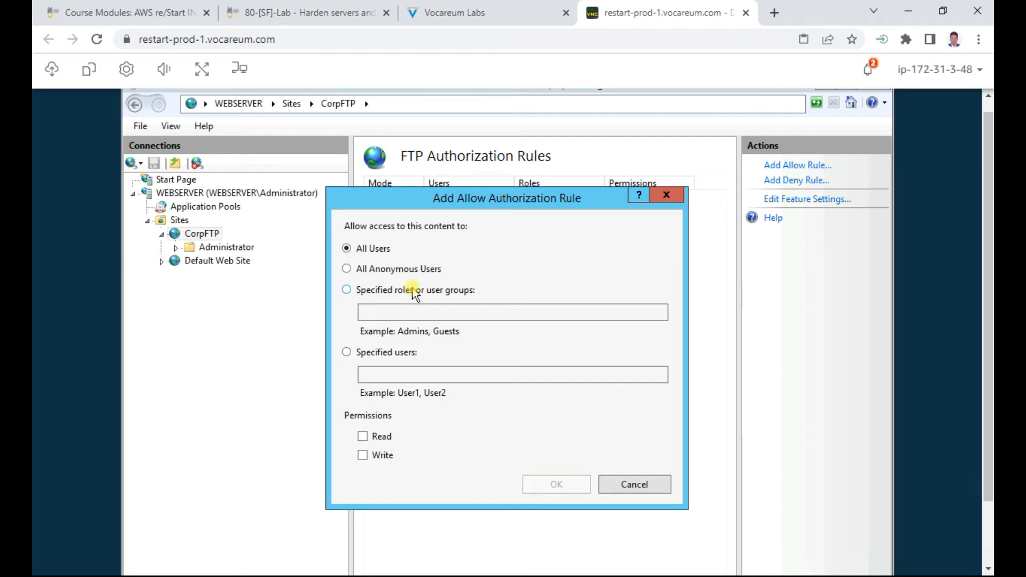
pyautogui.click(396, 355)
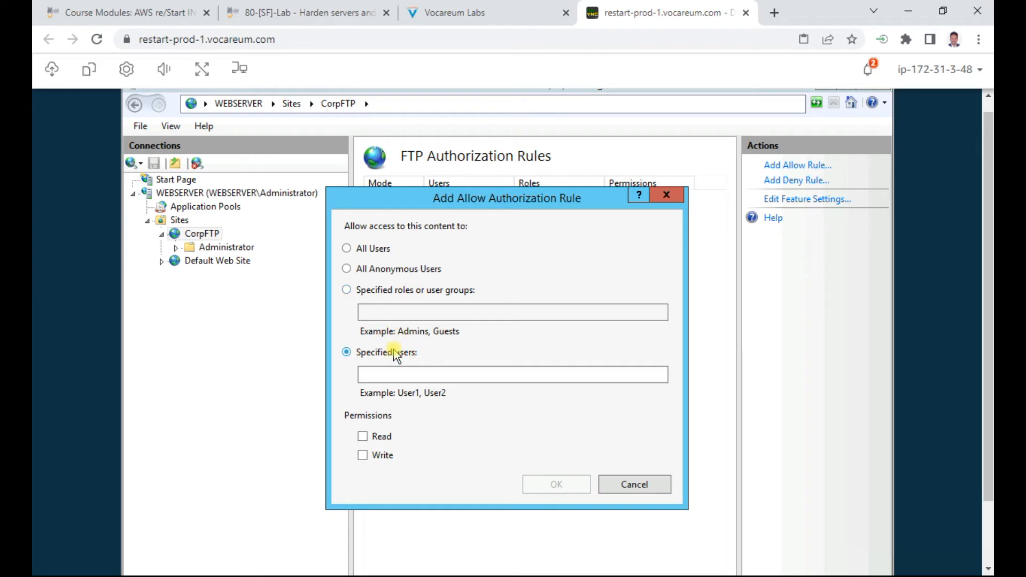
pyautogui.click(409, 373)
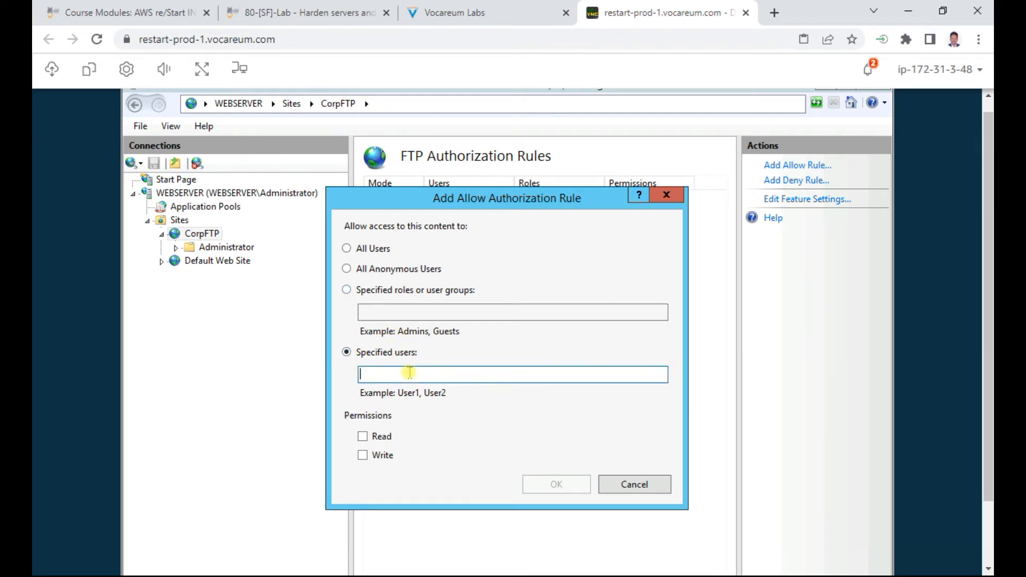
pyautogui.write('Admi')
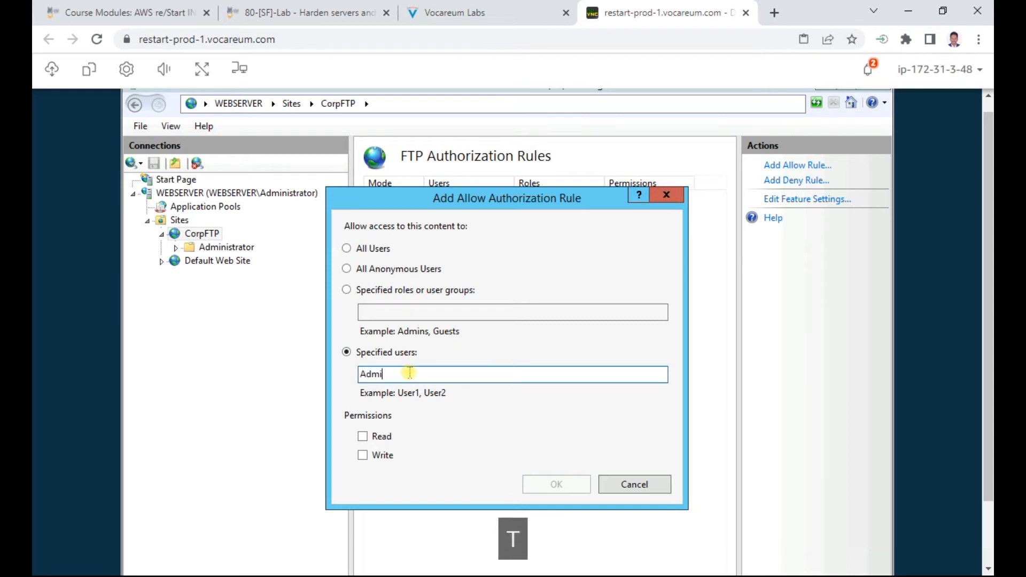
pyautogui.write('nistrator')
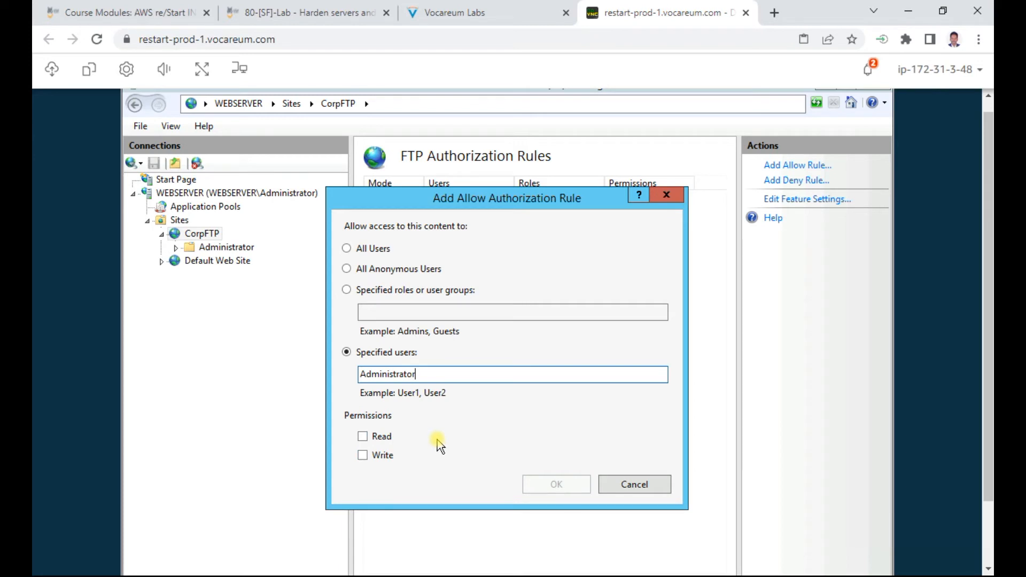
pyautogui.click(364, 437)
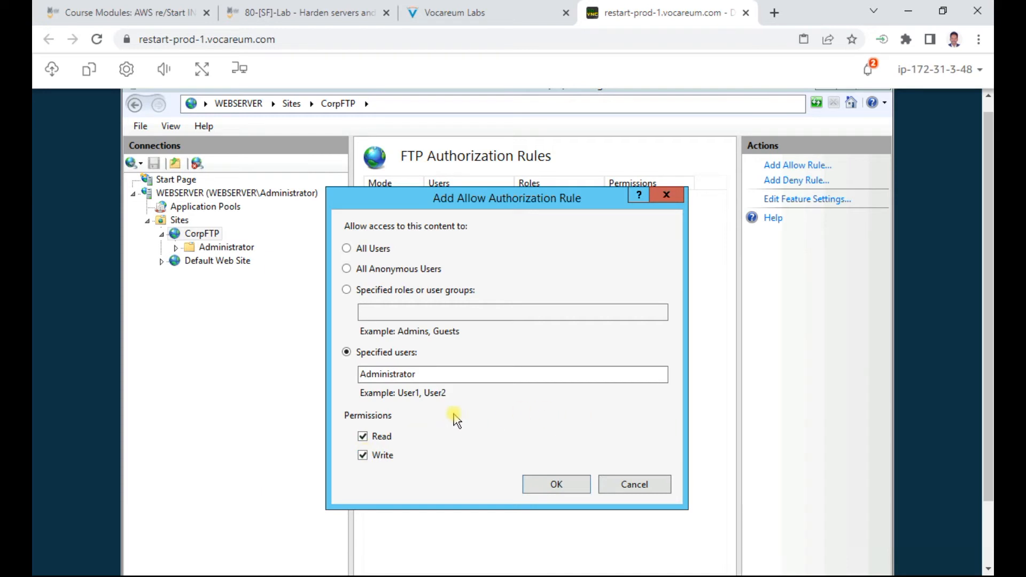
pyautogui.click(558, 486)
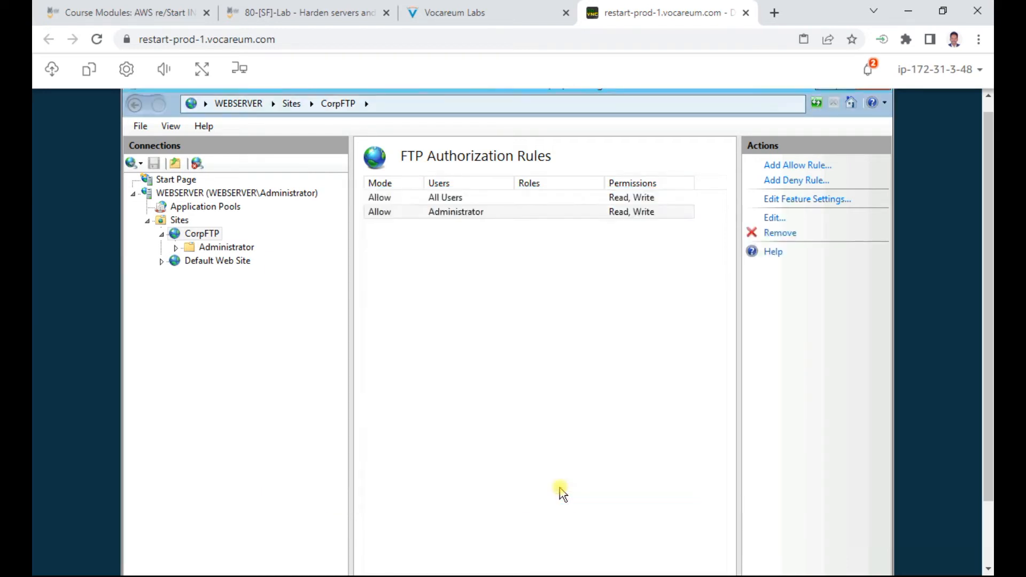
pyautogui.click(481, 13)
# Step: Read through the instructions up to step 2.11 on FTP user isolation
pyautogui.scroll(-4, 402, 363)
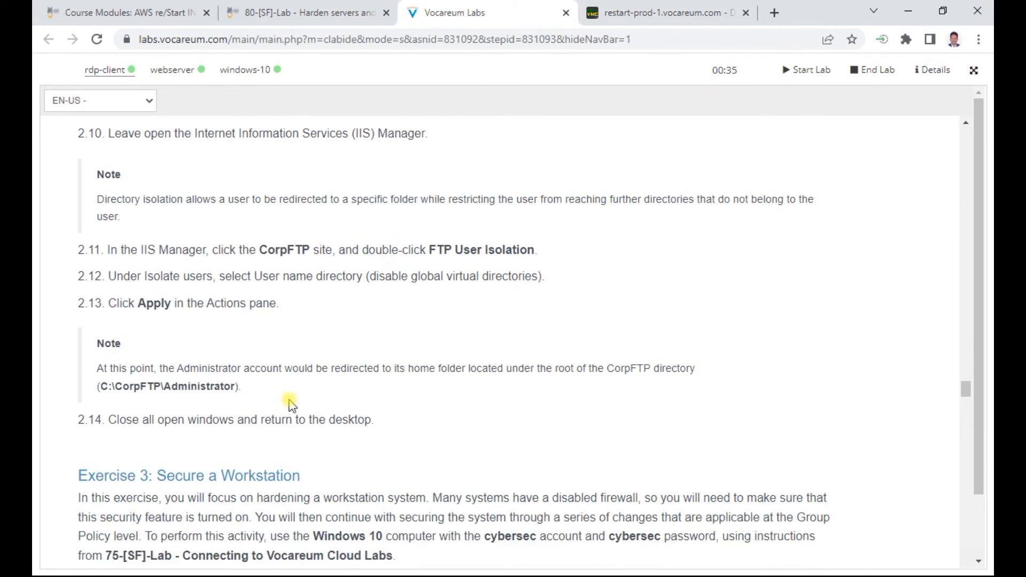
pyautogui.scroll(3, 190, 263)
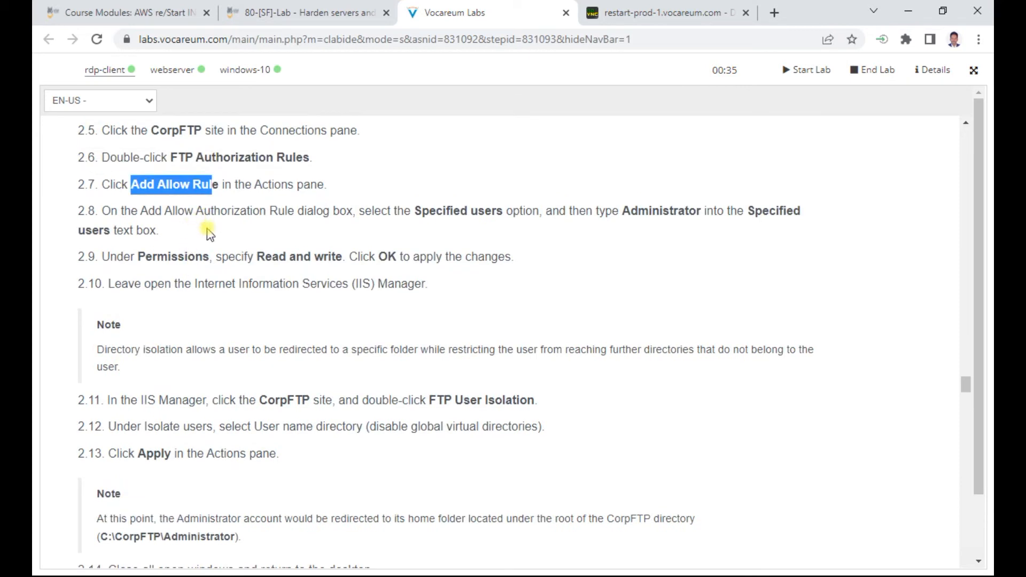
pyautogui.moveTo(196, 257); pyautogui.dragTo(525, 256)
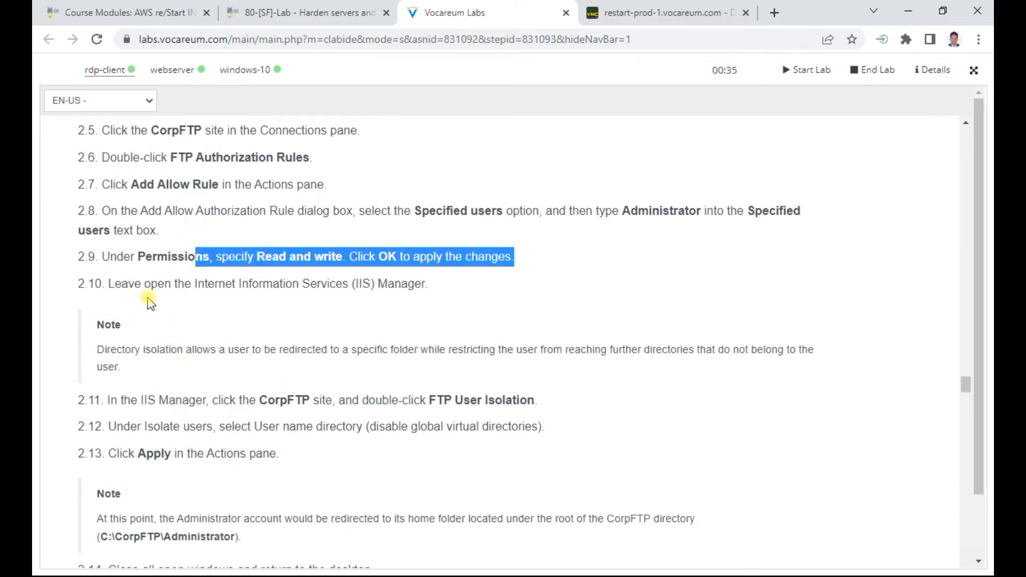
pyautogui.scroll(-1, 167, 343)
pyautogui.moveTo(181, 327); pyautogui.dragTo(377, 322)
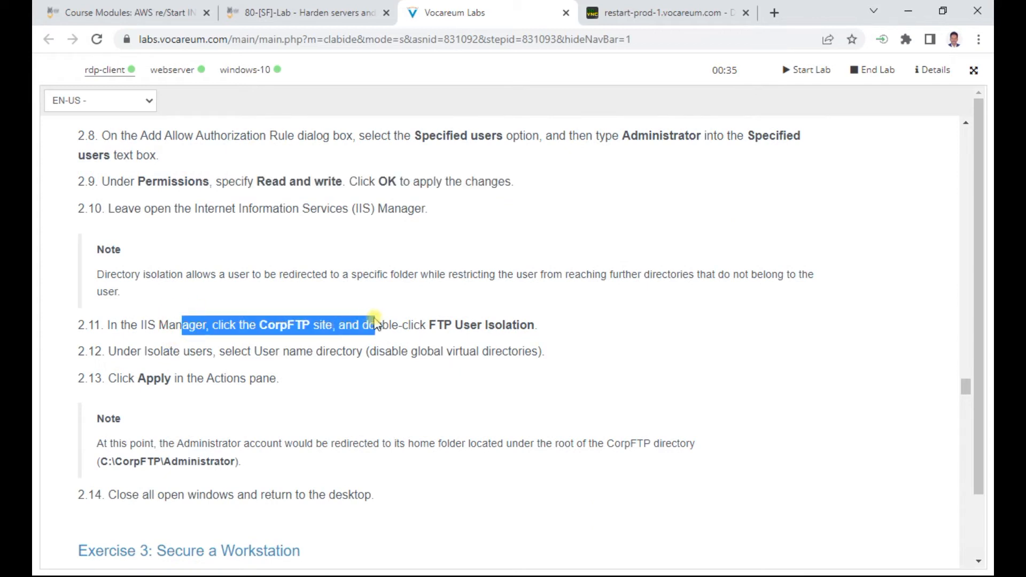
pyautogui.click(449, 321)
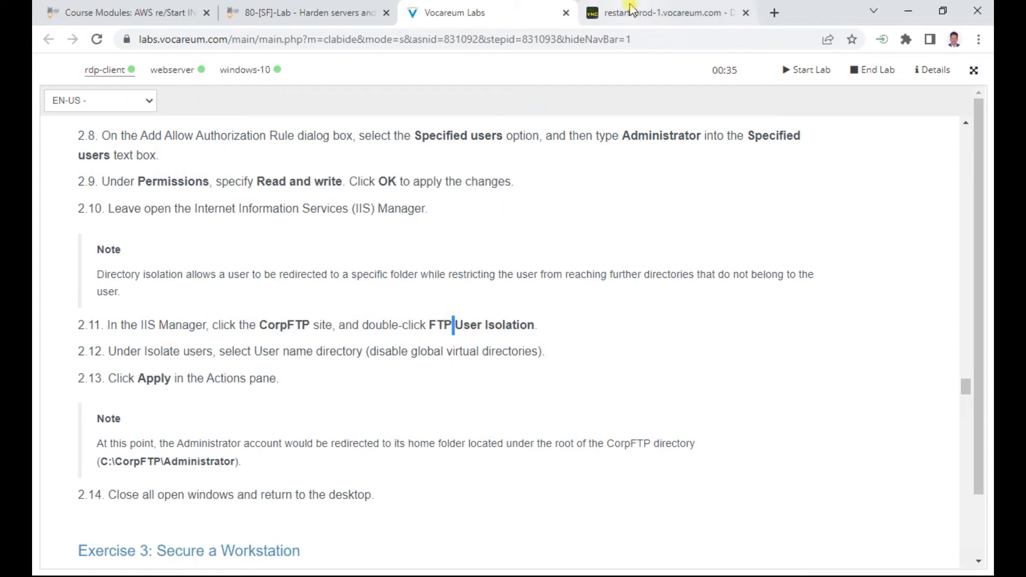
# Step: Set CorpFTP's FTP User Isolation to start users in the User name directory and apply
pyautogui.click(630, 10)
pyautogui.click(213, 237)
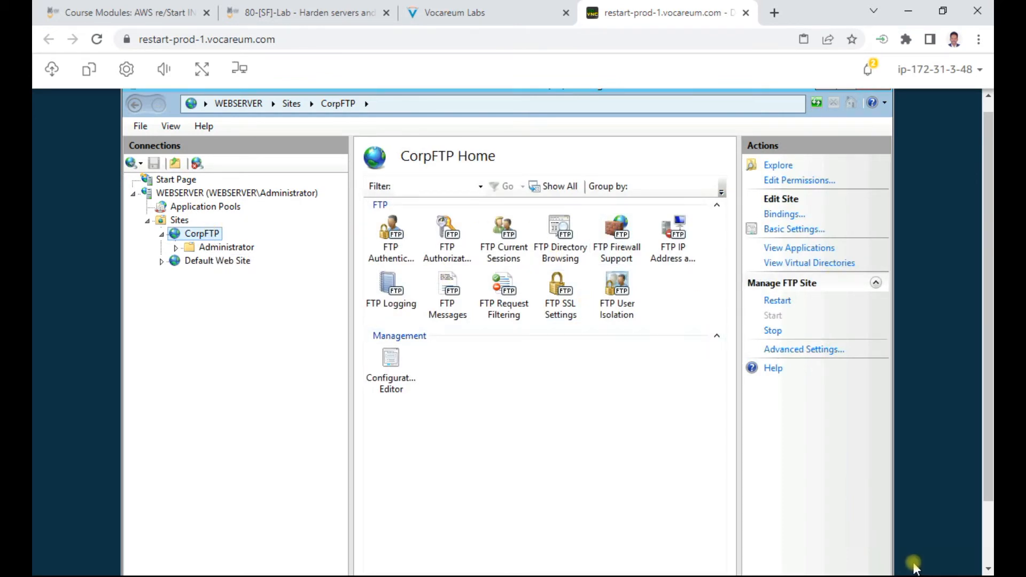
pyautogui.click(624, 299)
pyautogui.doubleClick(624, 299)
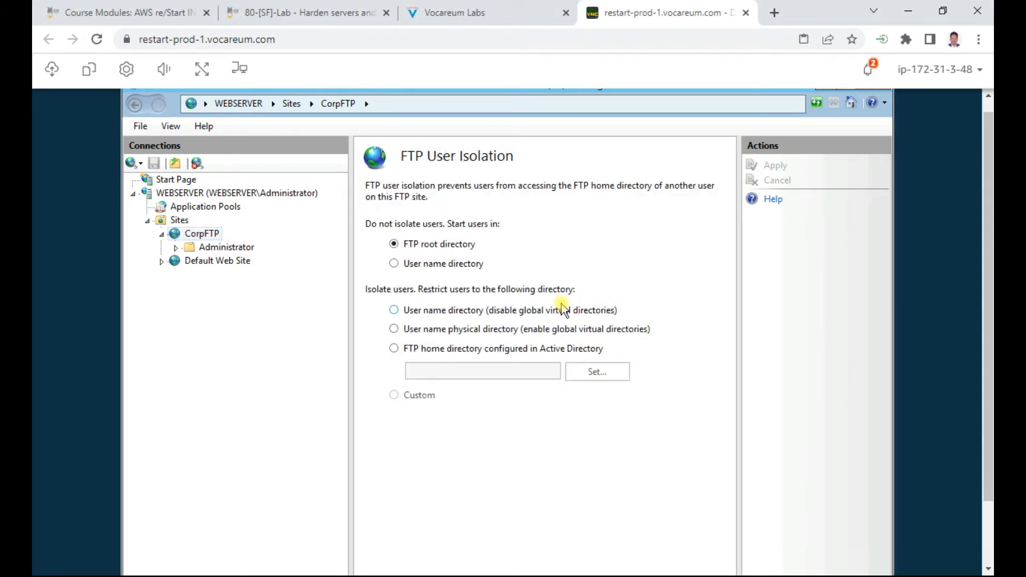
pyautogui.click(449, 265)
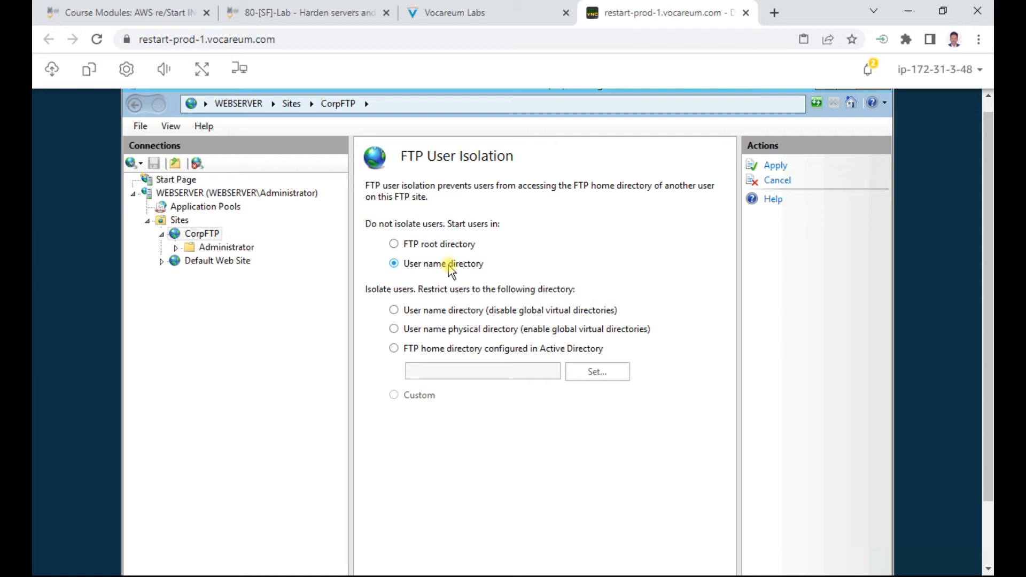
pyautogui.click(774, 165)
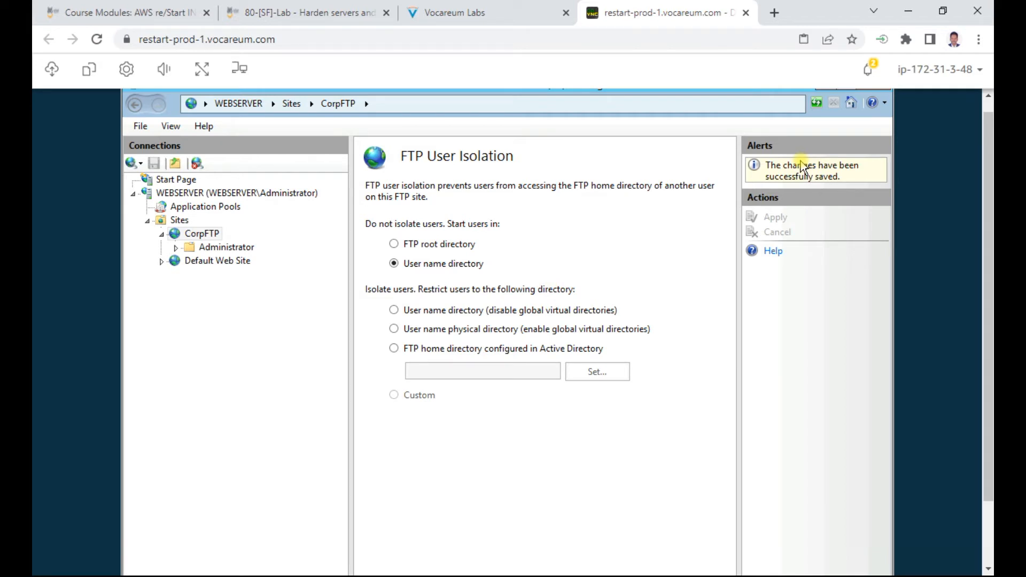
pyautogui.click(550, 15)
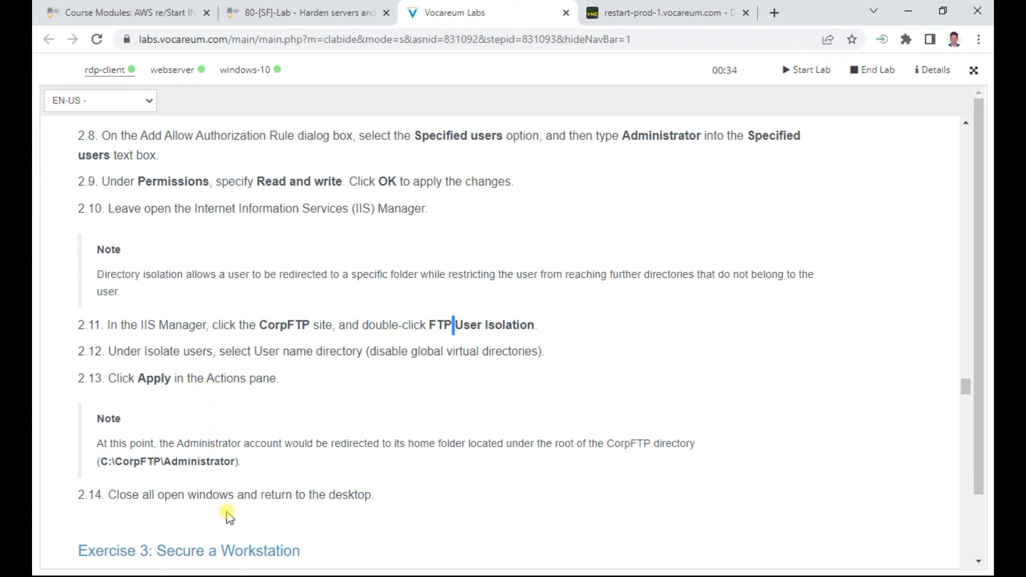
pyautogui.scroll(-2, 390, 481)
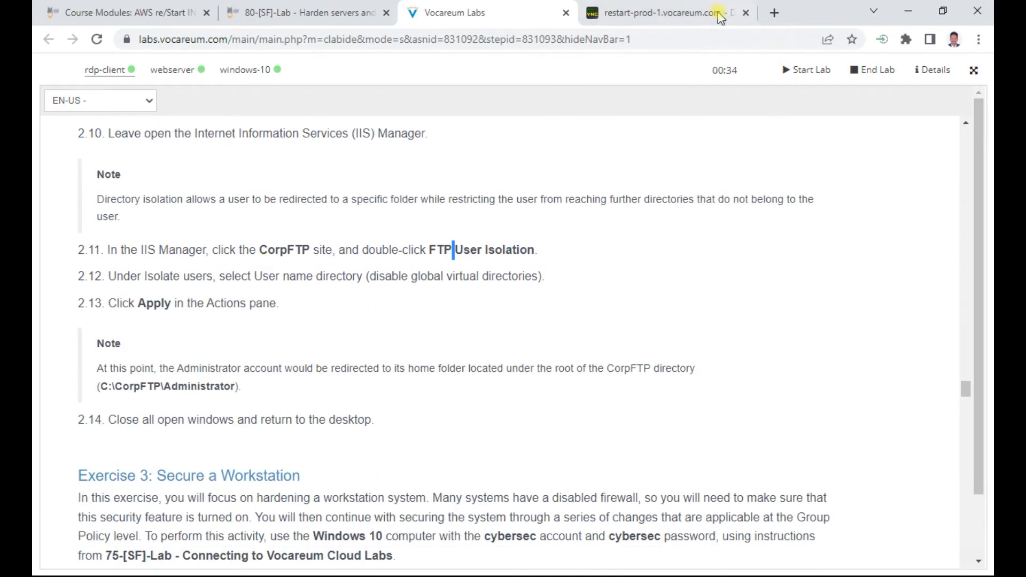
# Step: Close IIS Manager and scroll the instructions to Exercise 3: Secure a Workstation
pyautogui.click(662, 12)
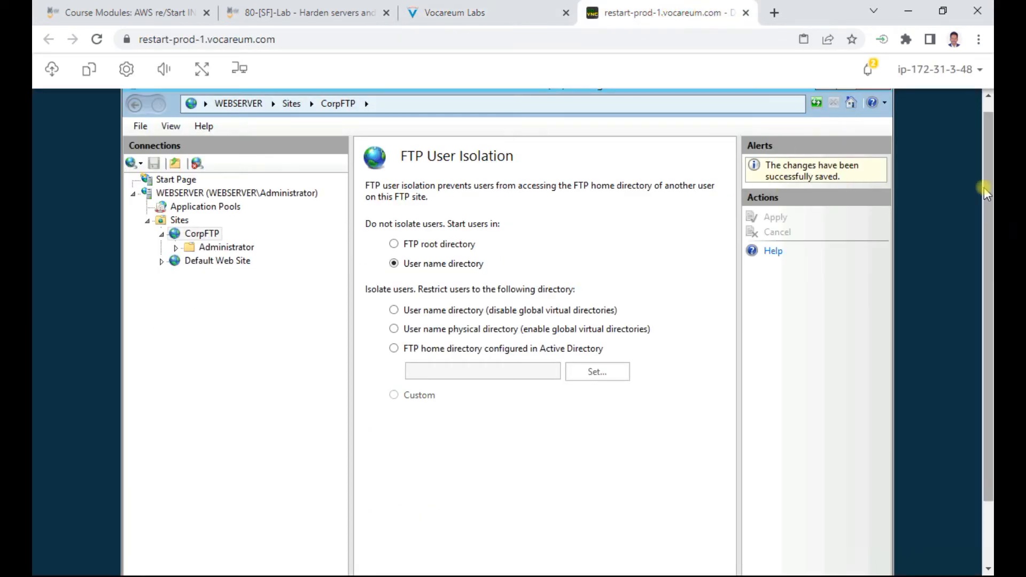
pyautogui.scroll(1, 985, 184)
pyautogui.click(873, 97)
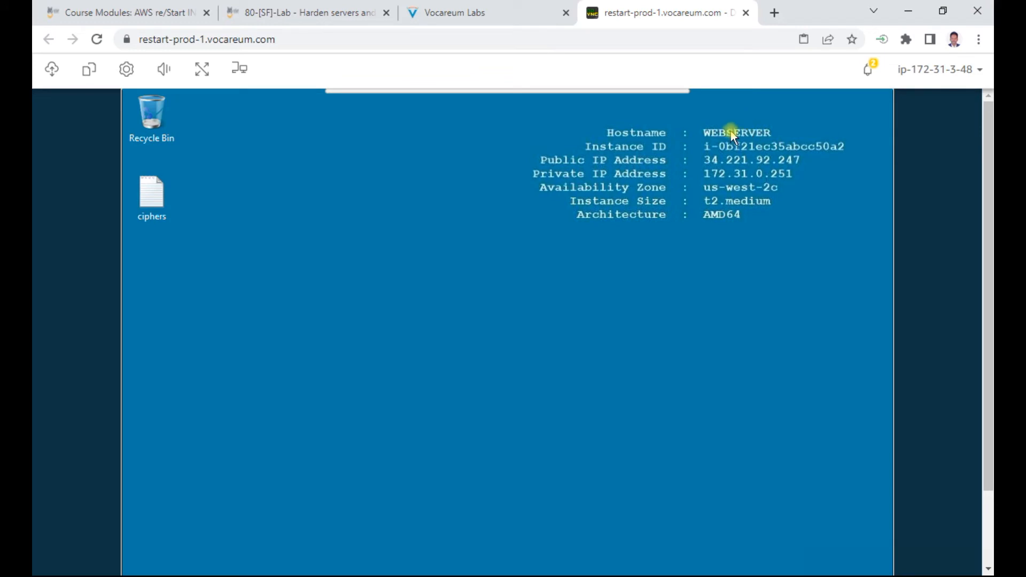
pyautogui.click(465, 12)
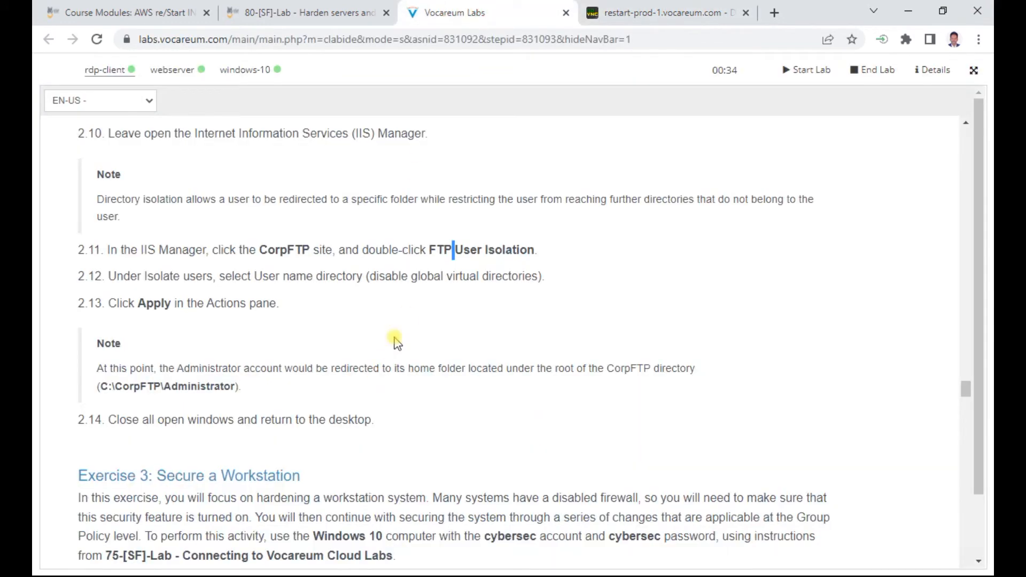
pyautogui.scroll(-3, 340, 401)
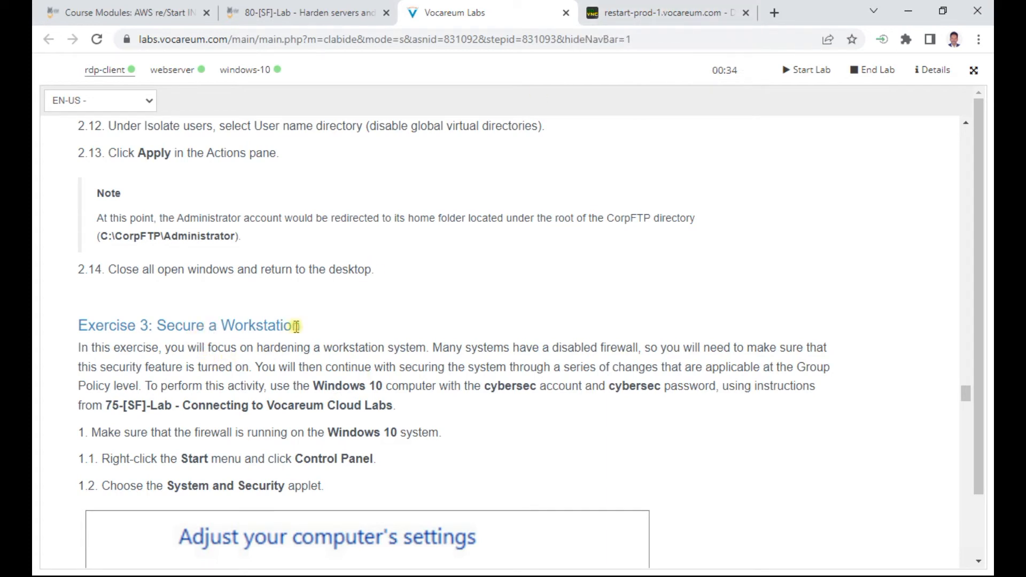
pyautogui.scroll(-4, 270, 334)
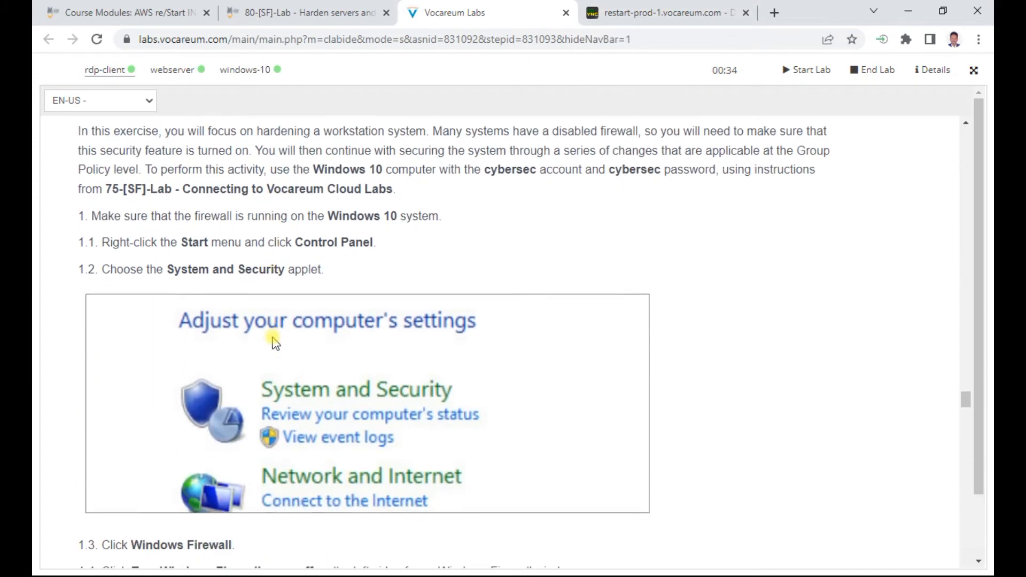
pyautogui.scroll(3, 269, 336)
# Step: Sign the Administrator out of the WEBSERVER Windows session
pyautogui.click(659, 14)
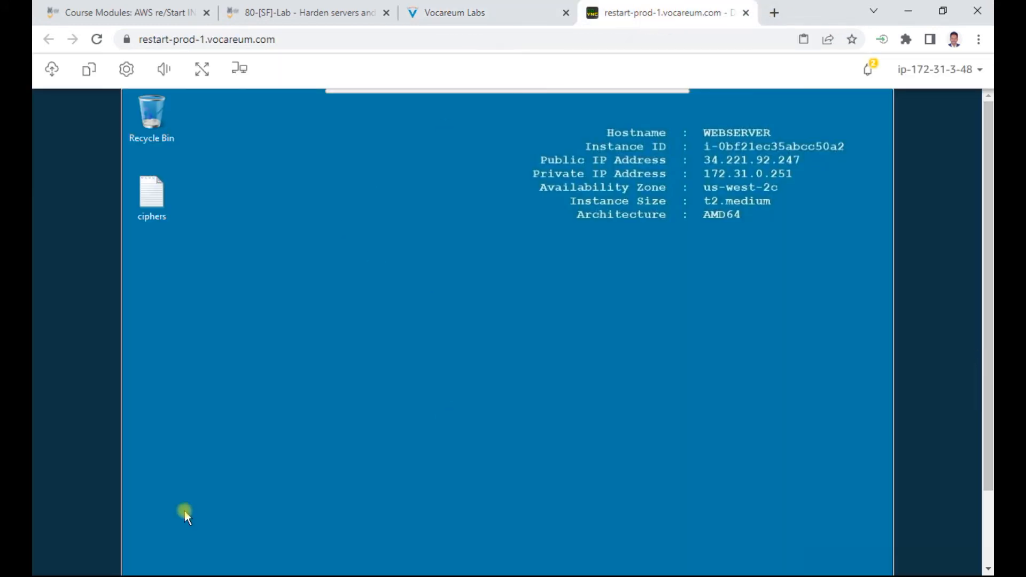
pyautogui.scroll(-2, 987, 312)
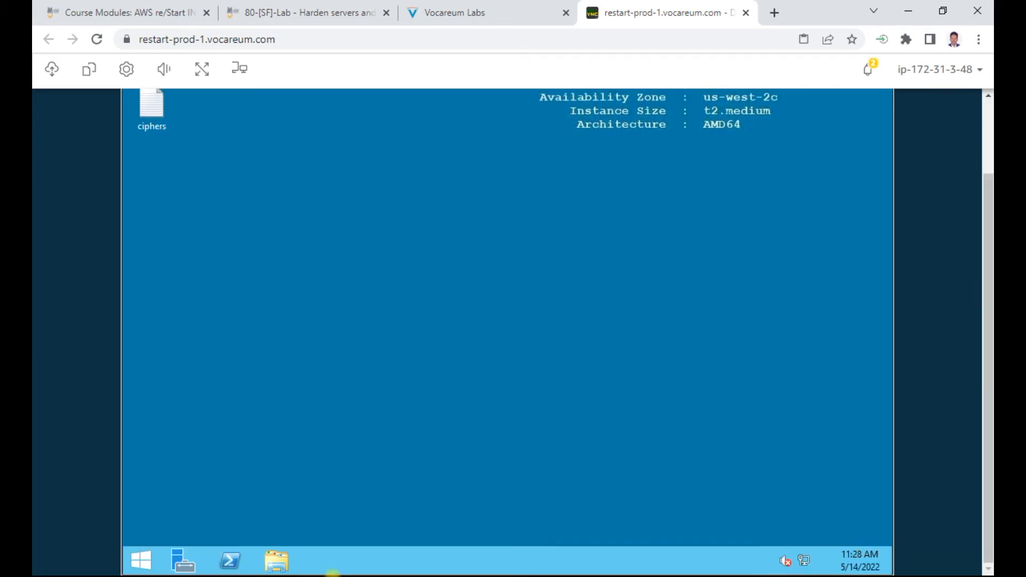
pyautogui.click(138, 565)
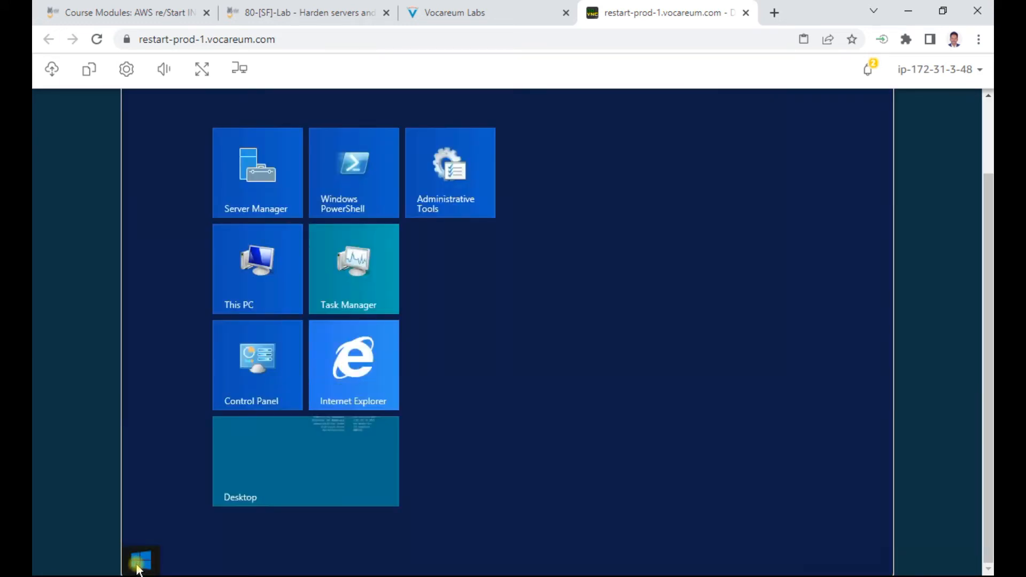
pyautogui.scroll(2, 760, 147)
pyautogui.click(760, 147)
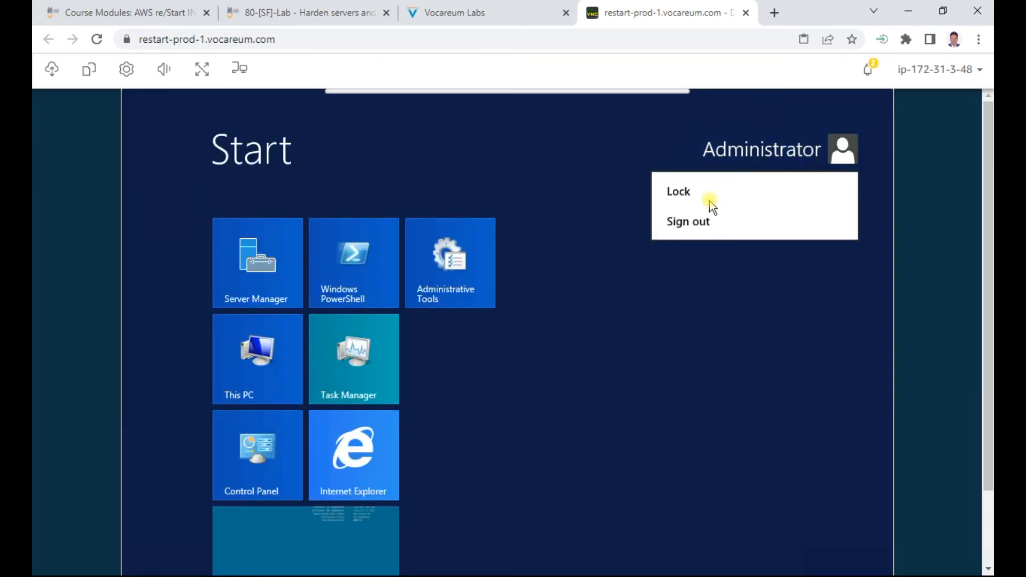
pyautogui.click(684, 229)
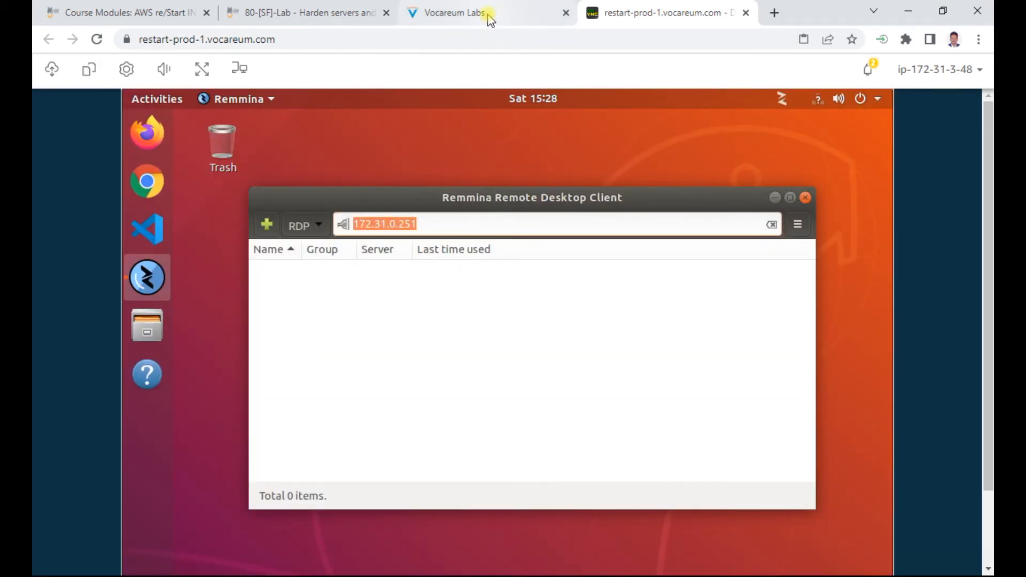
pyautogui.click(490, 20)
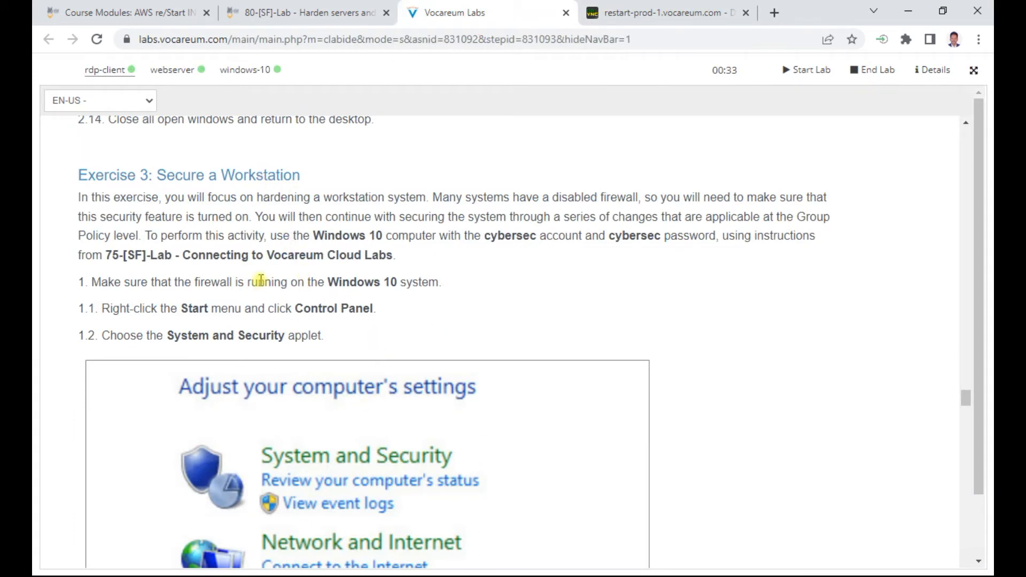
# Step: Copy the windows-10 private IP 172.31.13.61 from the notes
pyautogui.hotkey('alt', 'Tab')
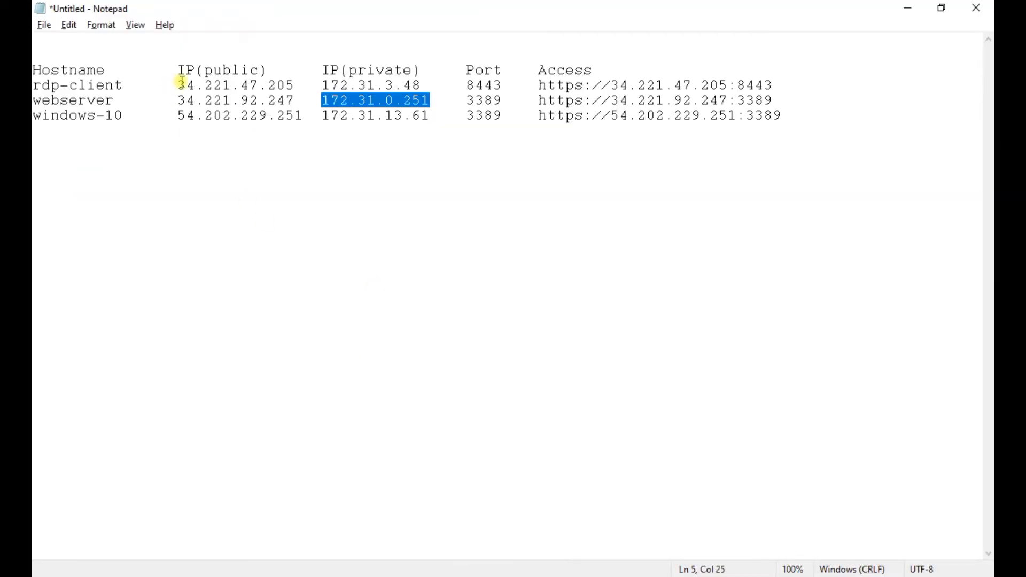
pyautogui.doubleClick(359, 115)
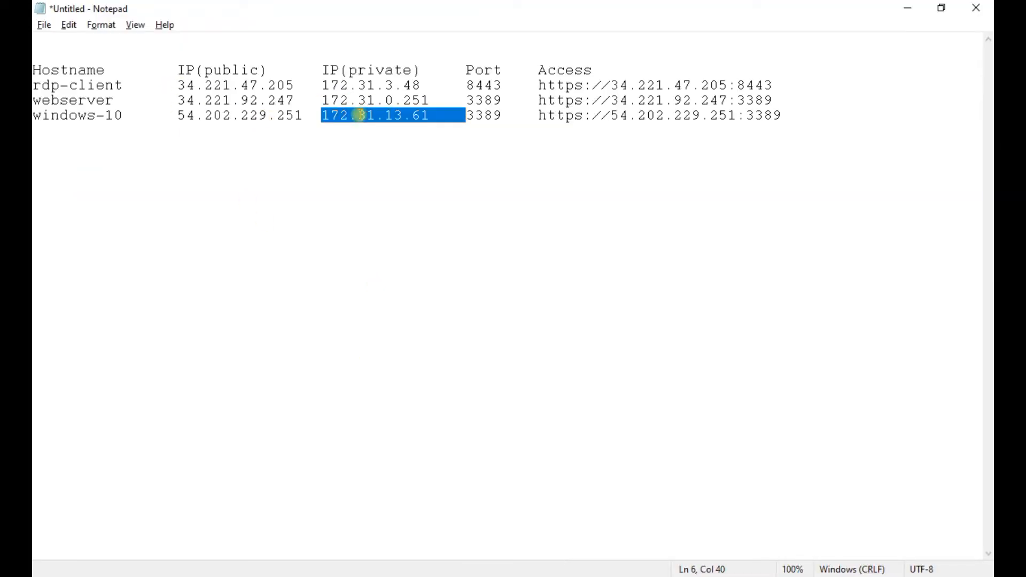
pyautogui.hotkey('ctrl', 'c')
pyautogui.click(904, 7)
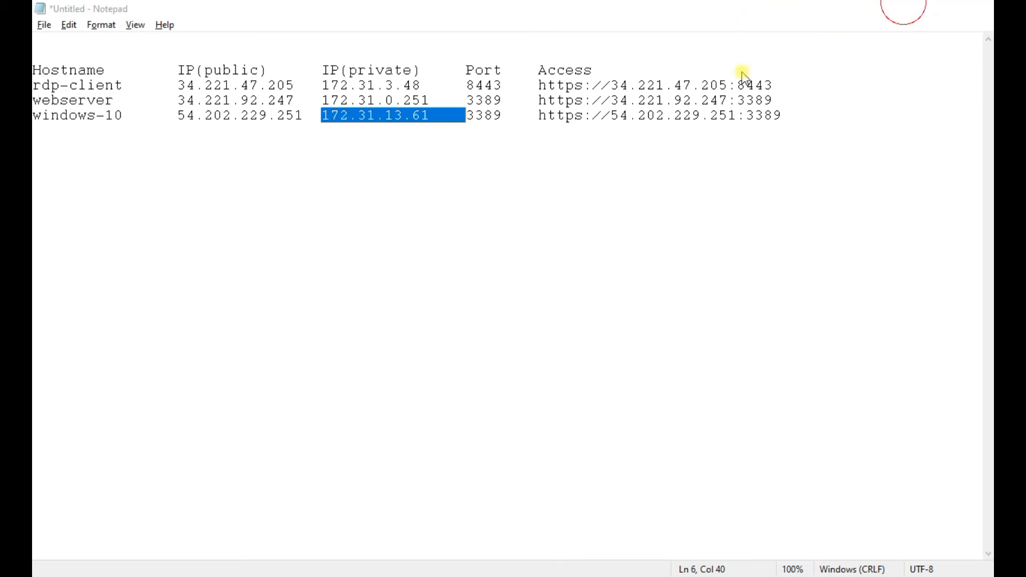
# Step: Replace Remmina's address with 172.31.13.61 and connect to the windows-10 machine
pyautogui.click(636, 12)
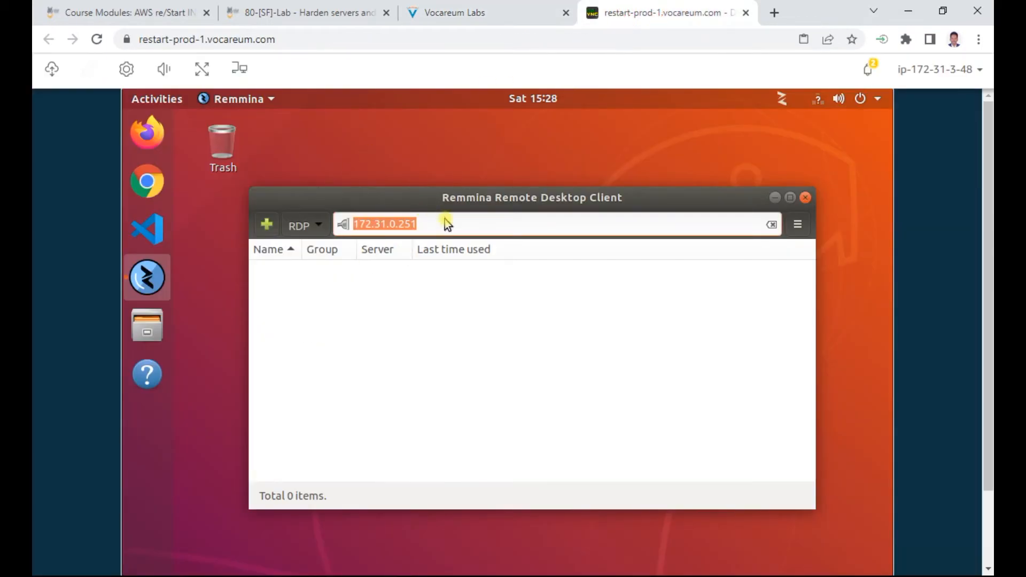
pyautogui.press('BackSpace')
pyautogui.hotkey('ctrl', 'v')
pyautogui.press('BackSpace')
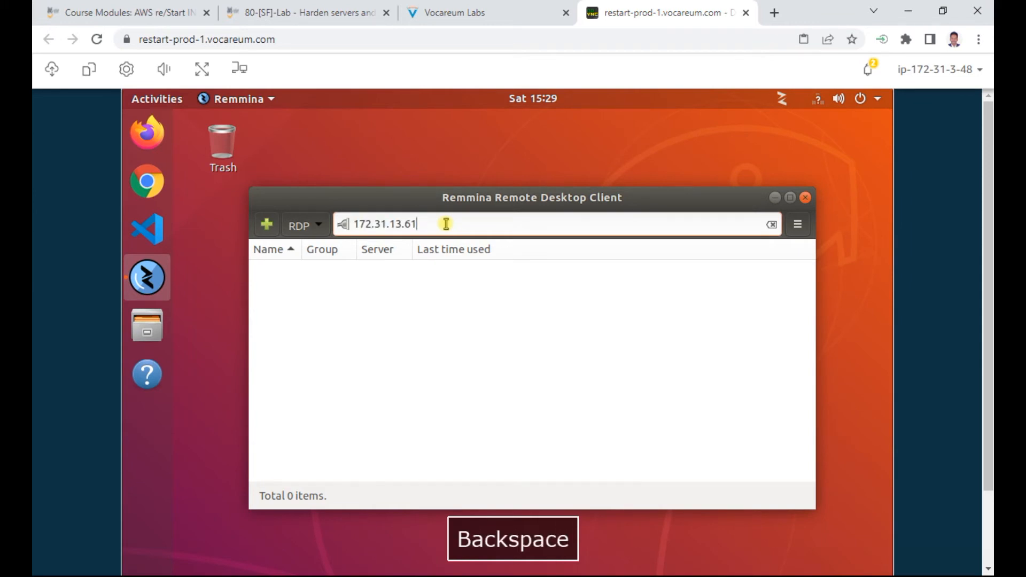
pyautogui.press('Return')
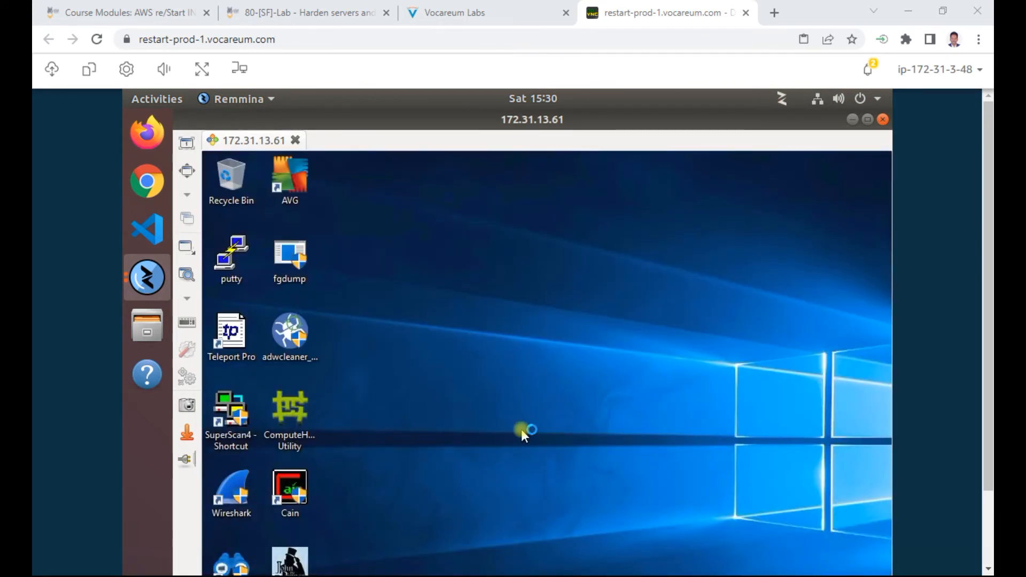
# Step: Bring the remote Windows 10 desktop up full-screen and scroll through it
pyautogui.click(188, 172)
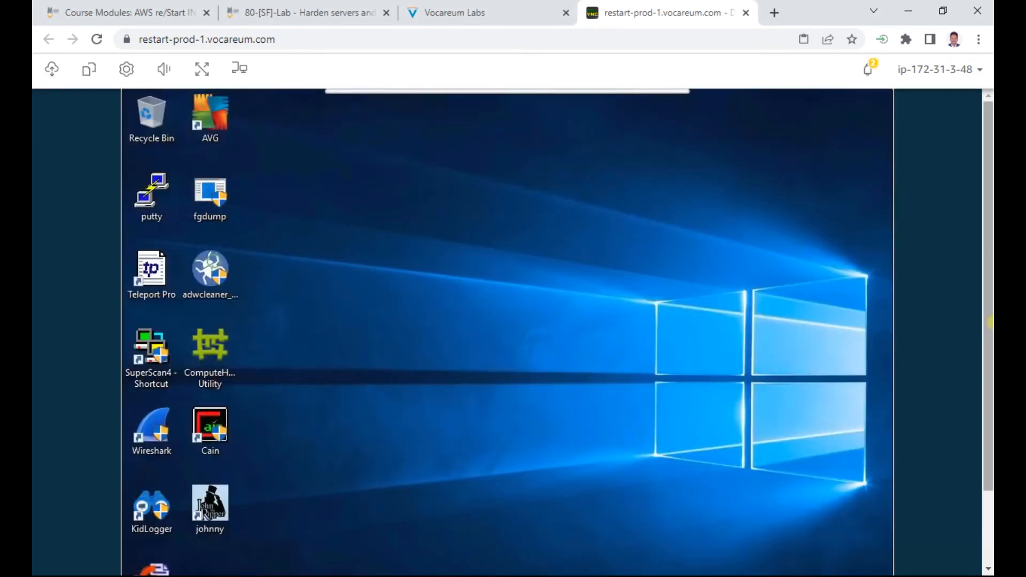
pyautogui.moveTo(989, 277); pyautogui.dragTo(989, 473)
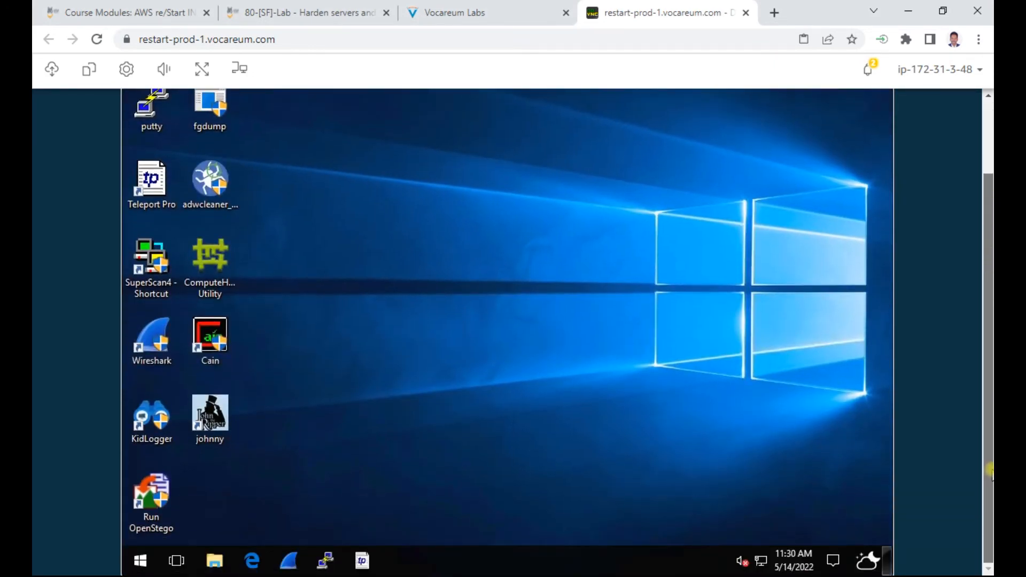
pyautogui.moveTo(989, 368); pyautogui.dragTo(989, 171)
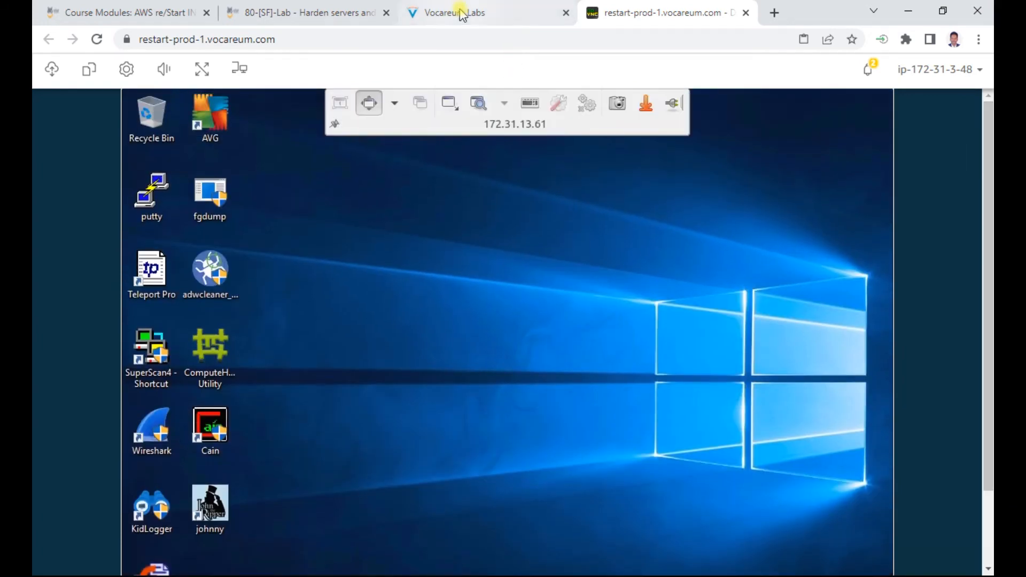
# Step: Highlight the Windows Firewall turn-on steps in the instructions, then return to the remote desktop
pyautogui.click(456, 12)
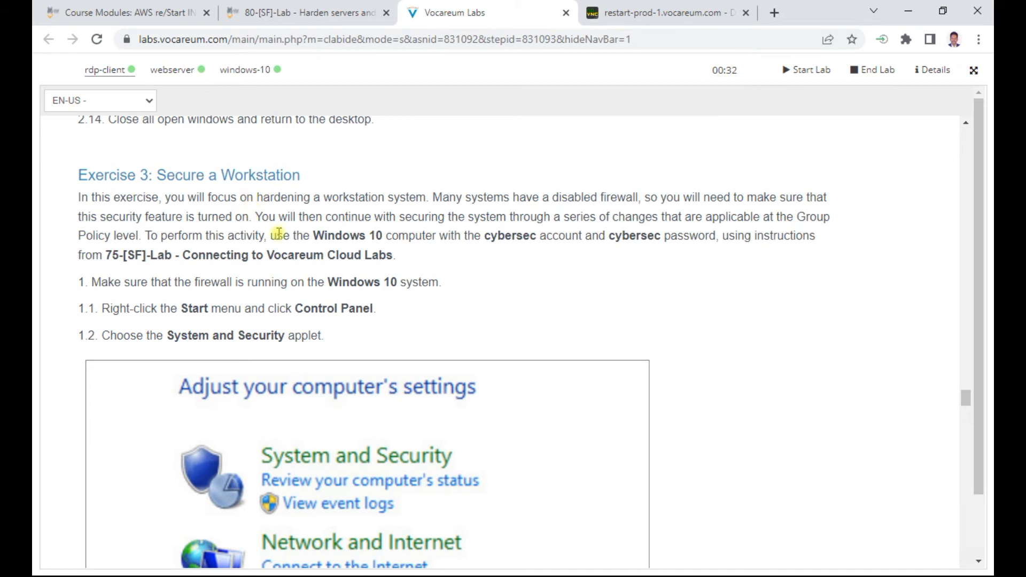
pyautogui.scroll(-1, 384, 285)
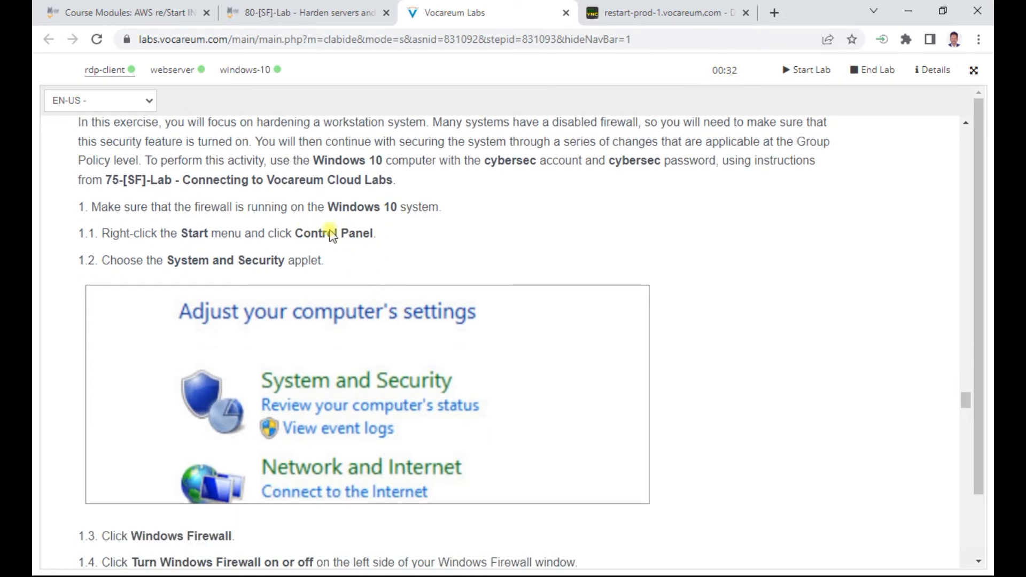
pyautogui.scroll(-3, 303, 260)
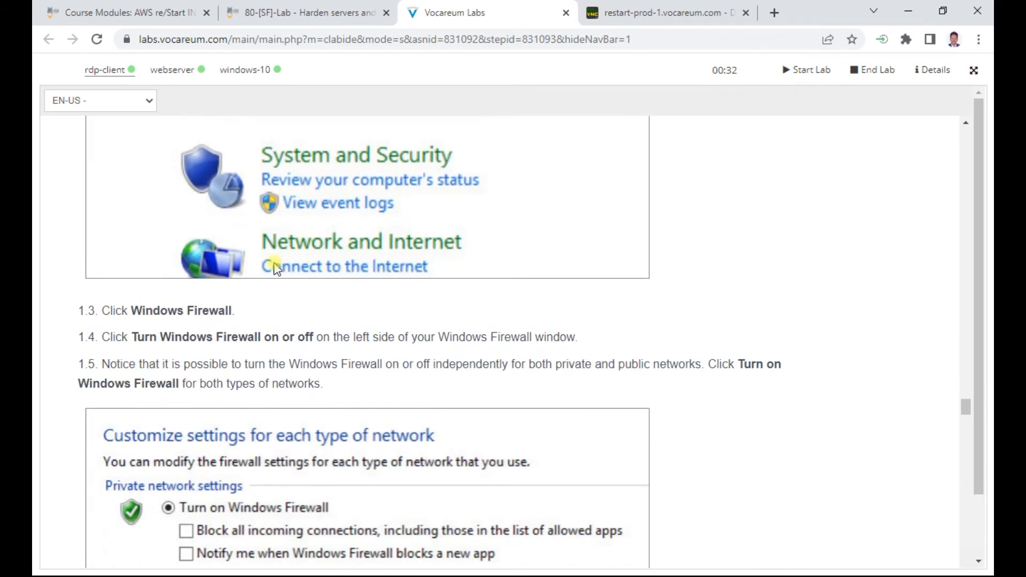
pyautogui.doubleClick(205, 314)
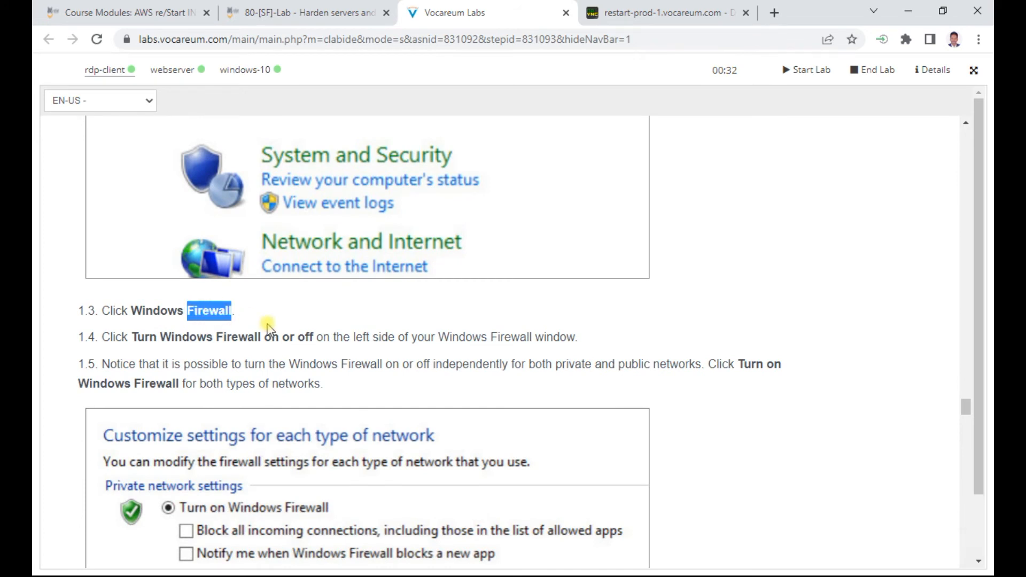
pyautogui.moveTo(144, 336); pyautogui.dragTo(311, 336)
pyautogui.hotkey('ctrl', 'Tab')
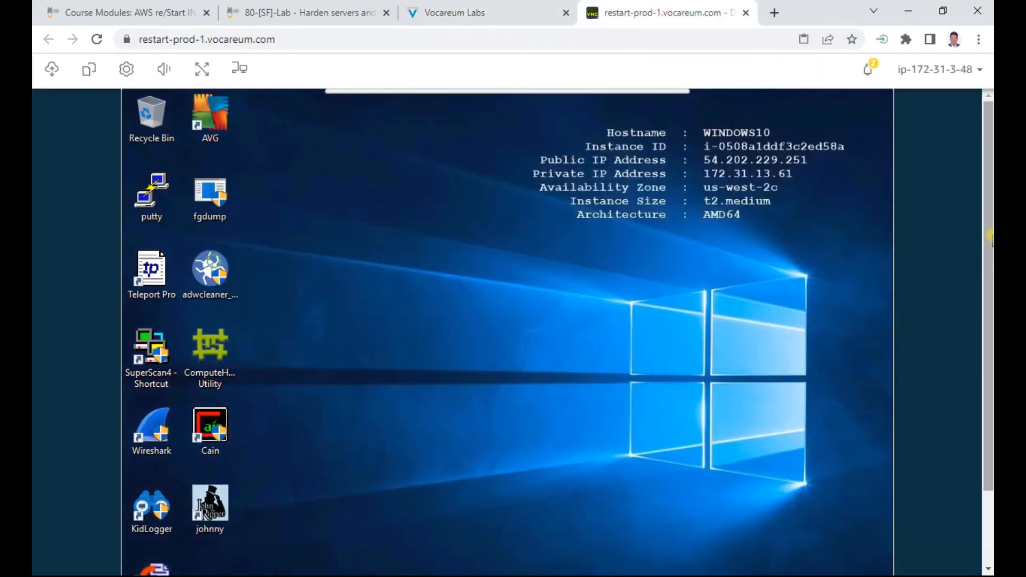
pyautogui.moveTo(988, 238); pyautogui.dragTo(784, 447)
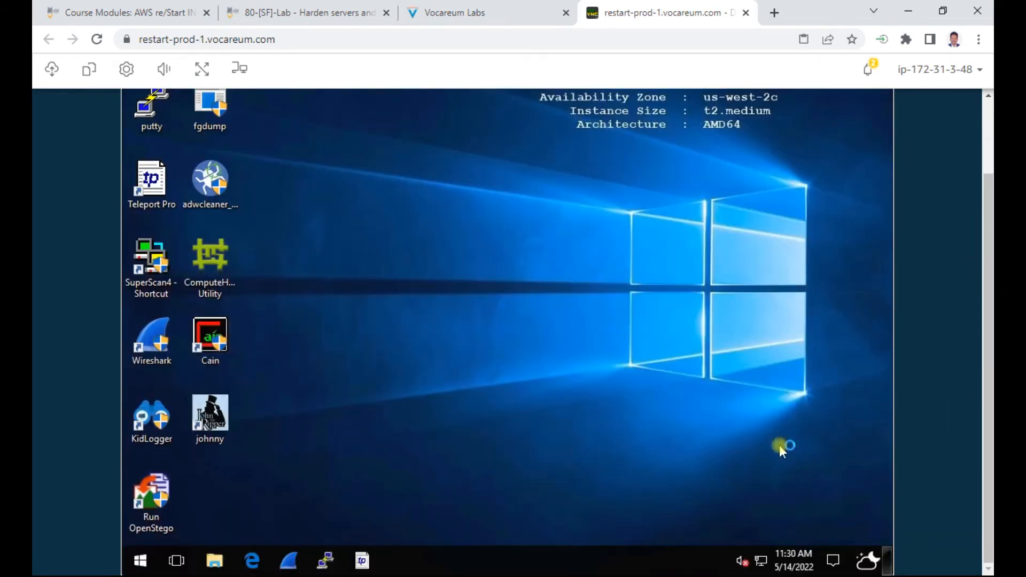
# Step: Go from Start through Control Panel and System and Security to Turn Windows Firewall on or off
pyautogui.click(140, 561)
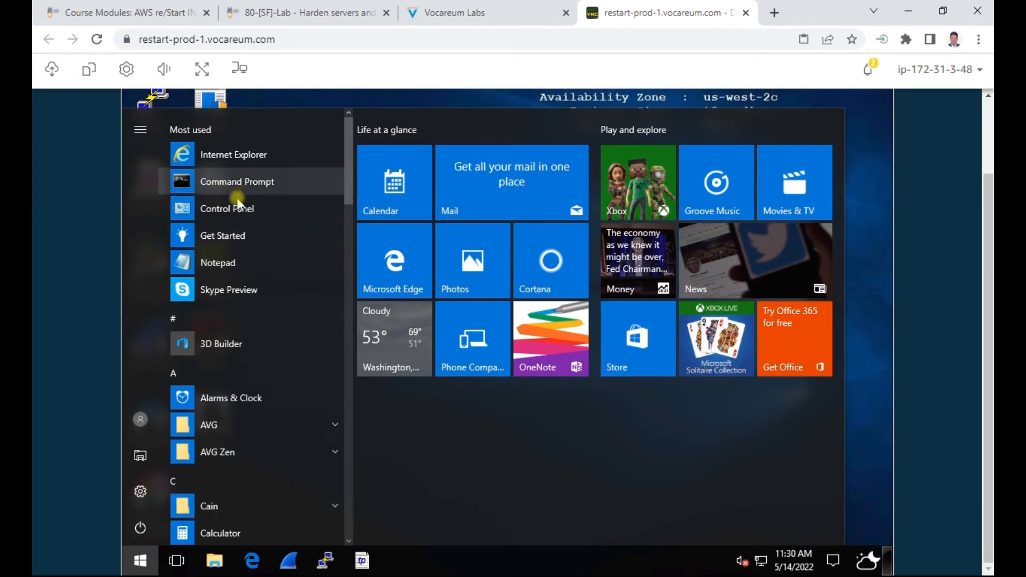
pyautogui.click(224, 210)
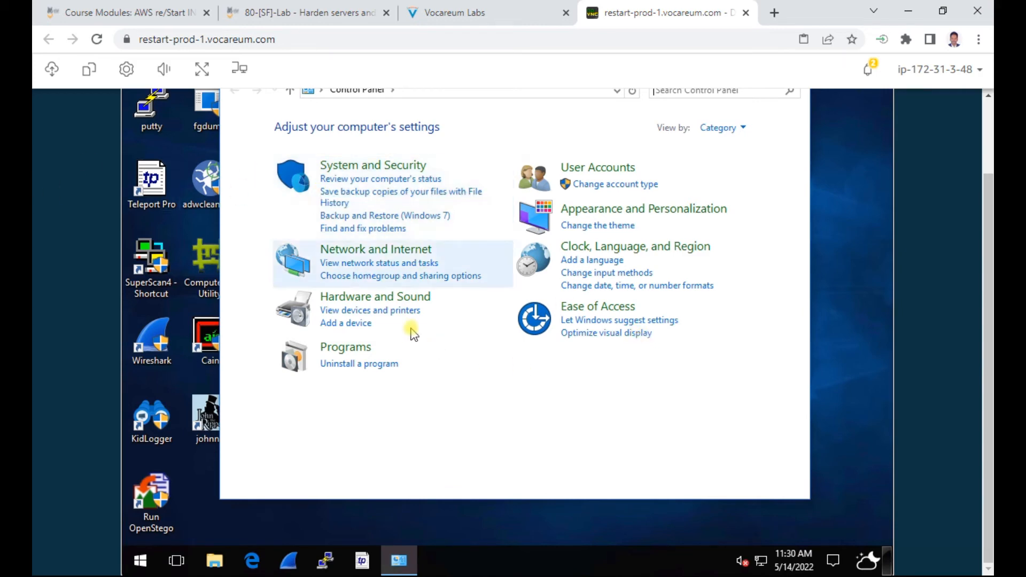
pyautogui.click(387, 167)
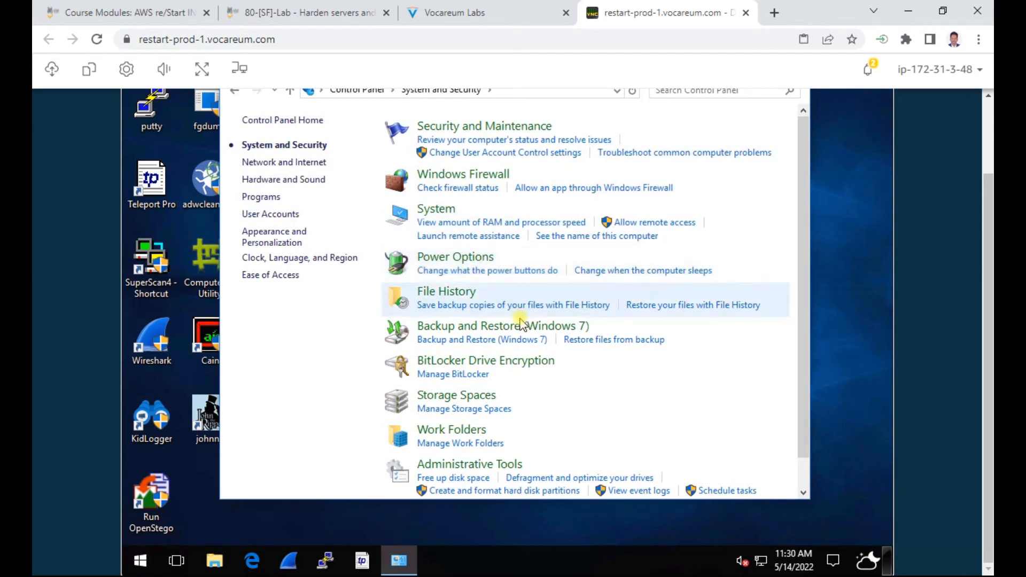
pyautogui.click(485, 176)
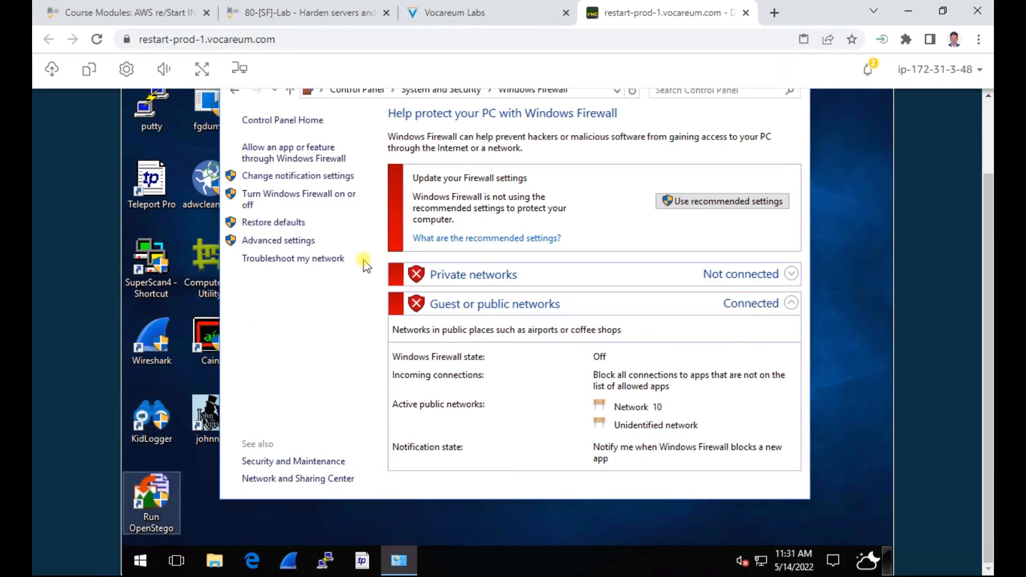
pyautogui.click(340, 195)
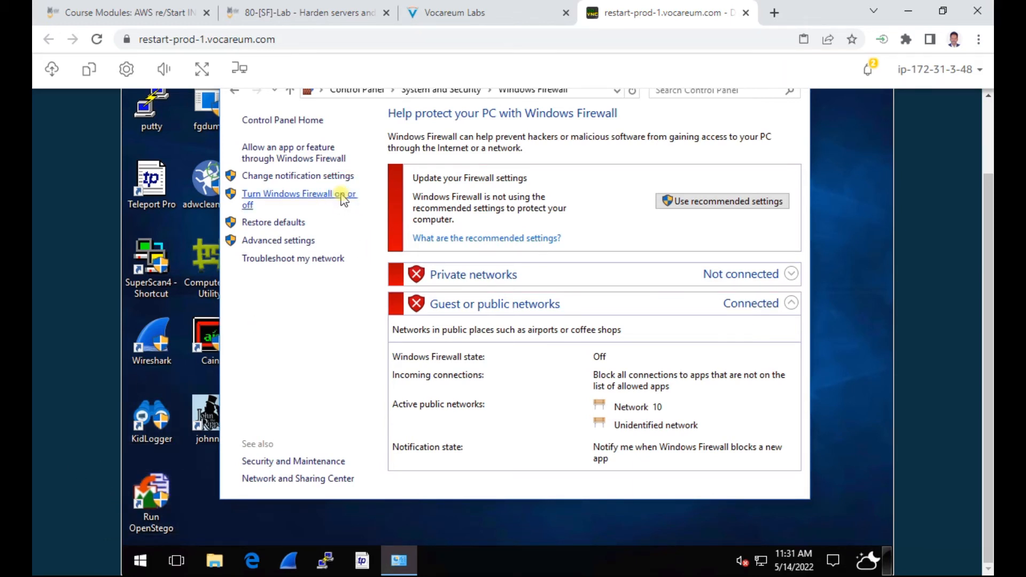
# Step: Select Turn on for both Private and Public networks, check the instructions, and apply with OK
pyautogui.click(396, 177)
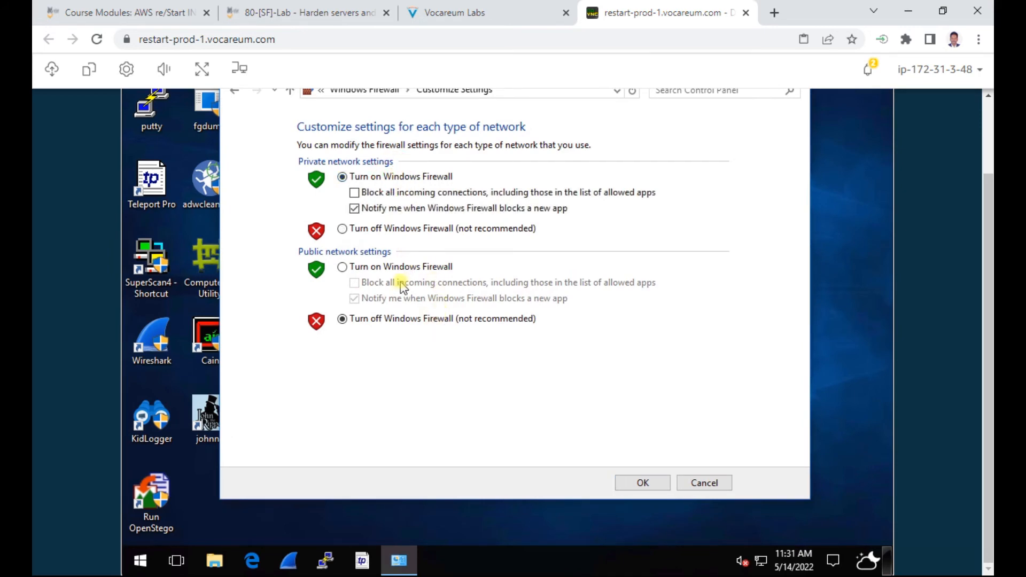
pyautogui.click(425, 269)
pyautogui.click(478, 11)
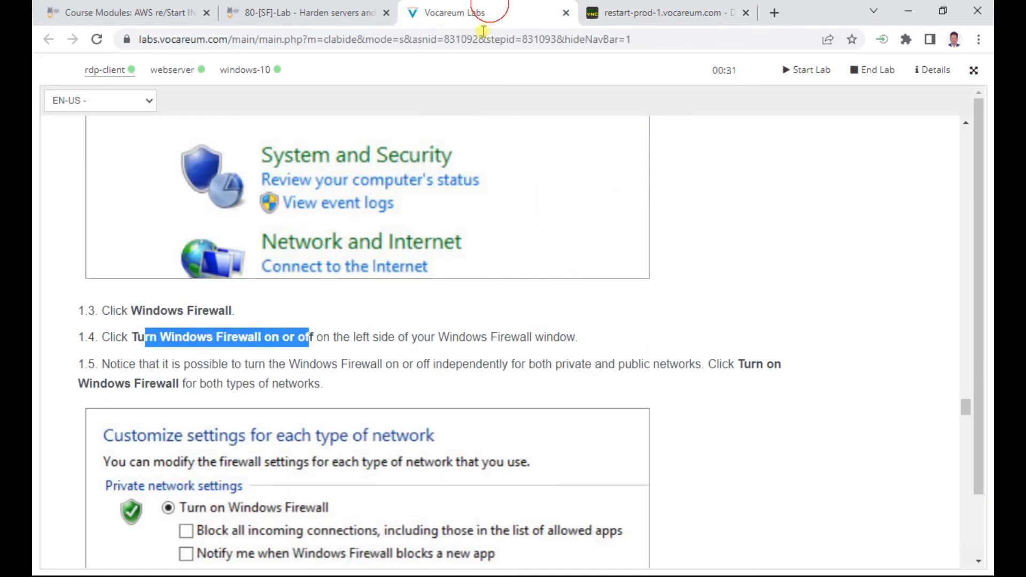
pyautogui.scroll(-4, 437, 388)
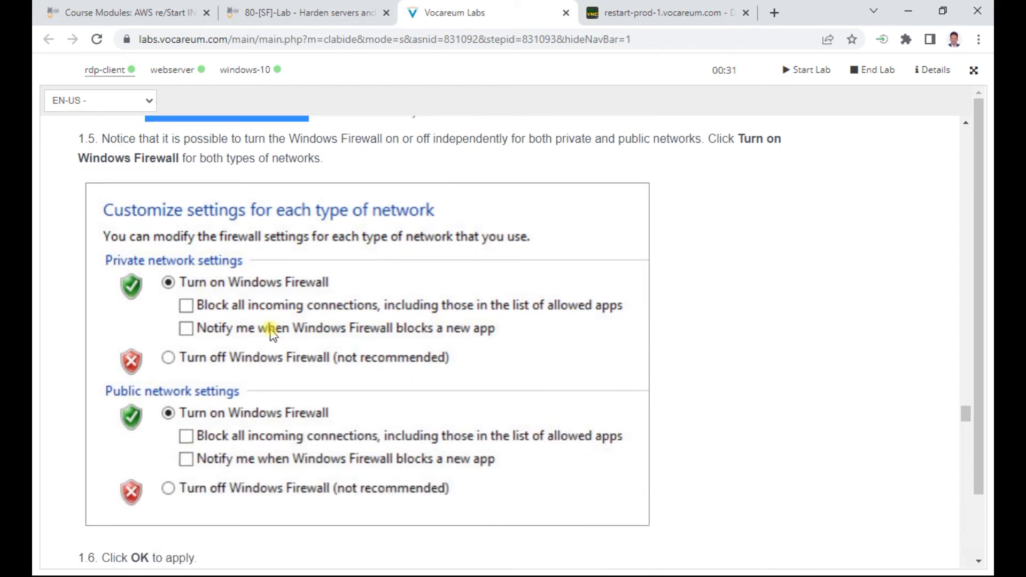
pyautogui.scroll(-4, 272, 336)
pyautogui.scroll(-1, 272, 337)
pyautogui.scroll(-1, 199, 350)
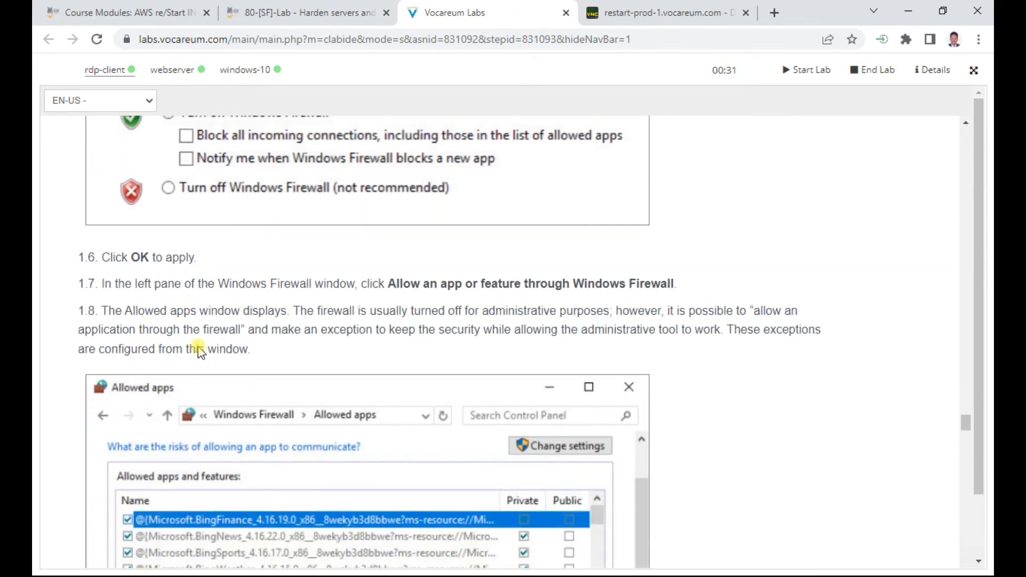
pyautogui.click(597, 21)
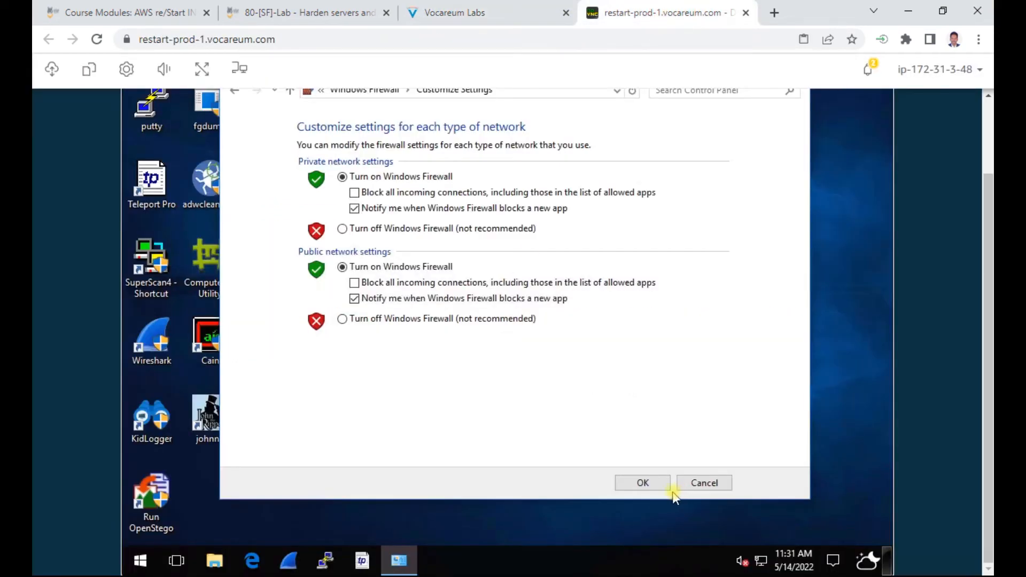
pyautogui.click(643, 483)
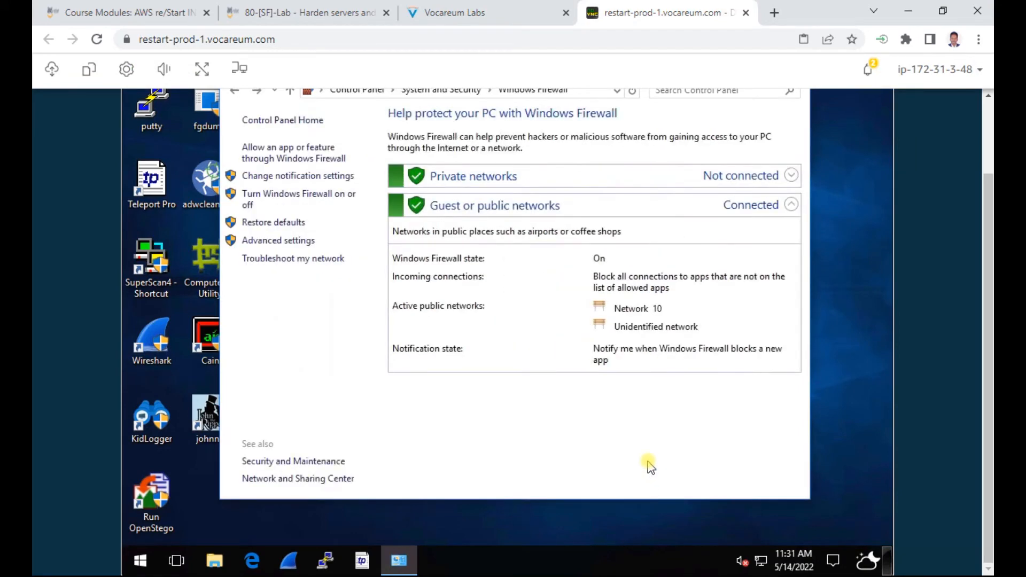
# Step: Highlight the allow-apps instruction step and open the list of apps allowed through the firewall
pyautogui.click(458, 10)
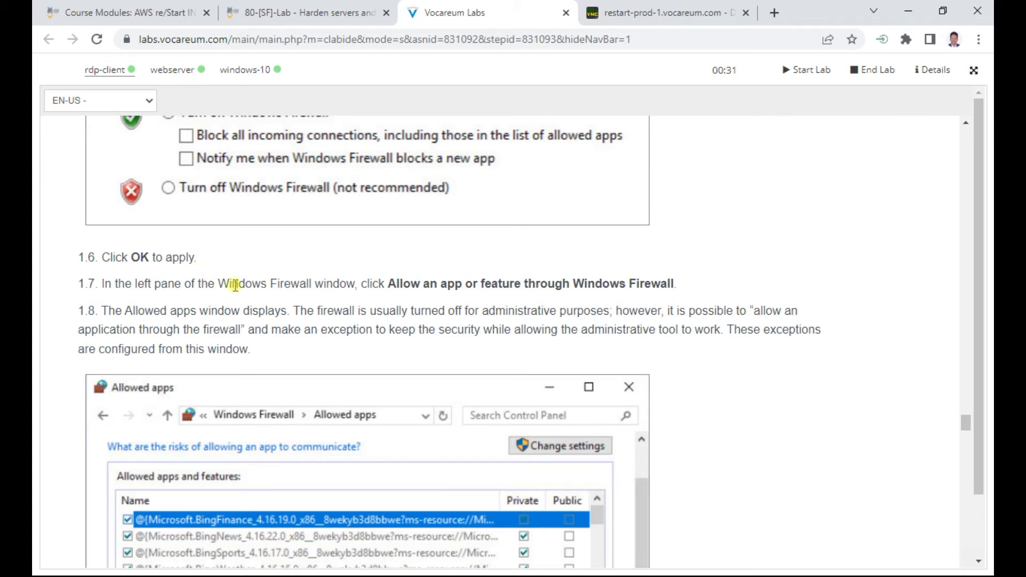
pyautogui.moveTo(394, 283); pyautogui.dragTo(709, 289)
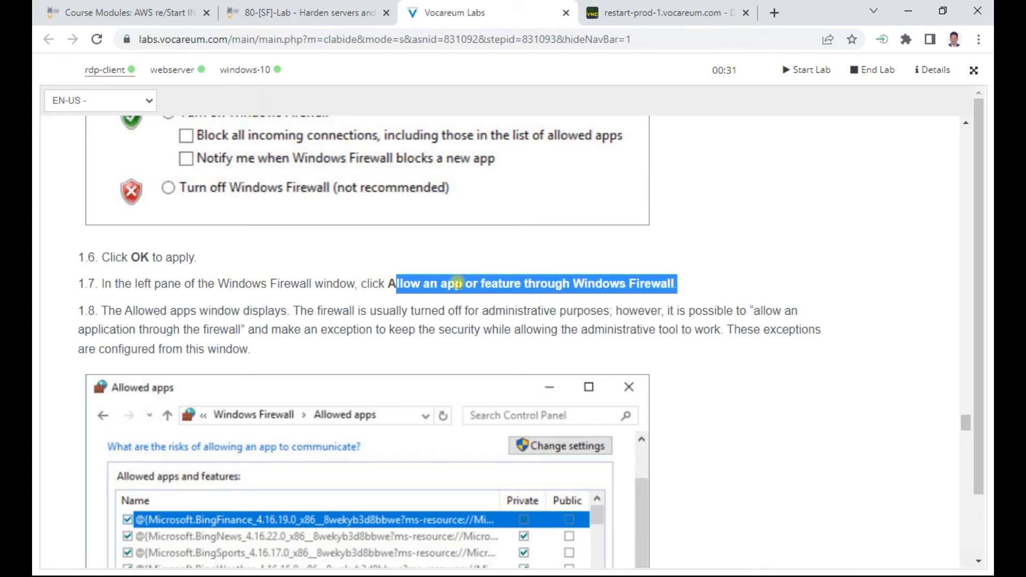
pyautogui.click(643, 13)
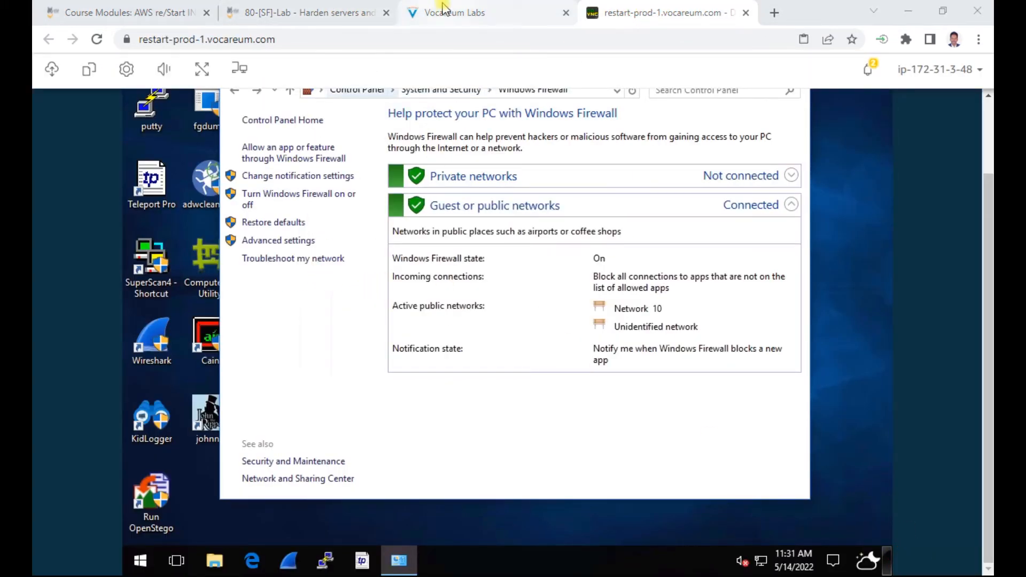
pyautogui.click(312, 159)
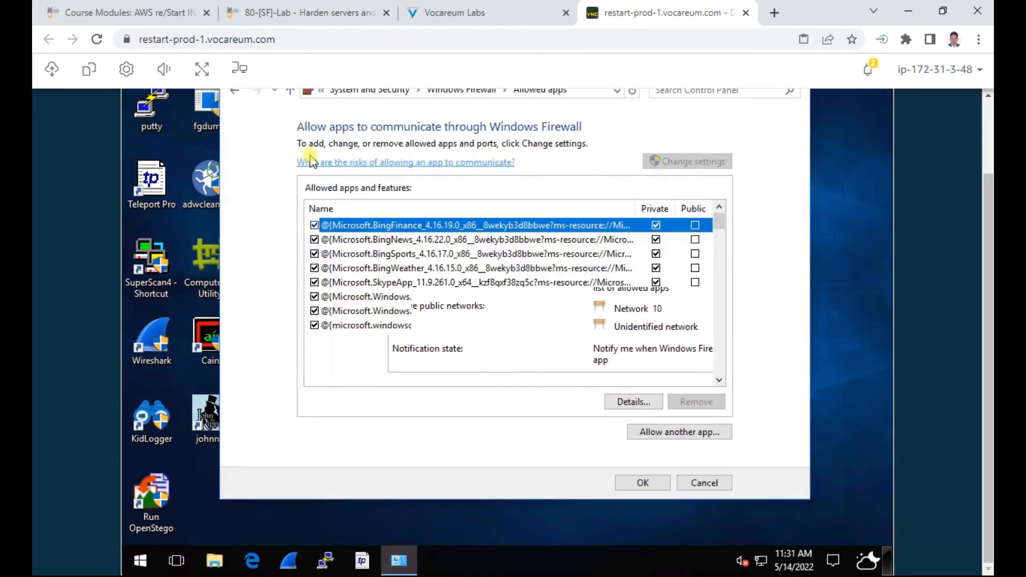
# Step: Read ahead in the lab instructions while comparing them against the allowed apps list
pyautogui.click(466, 11)
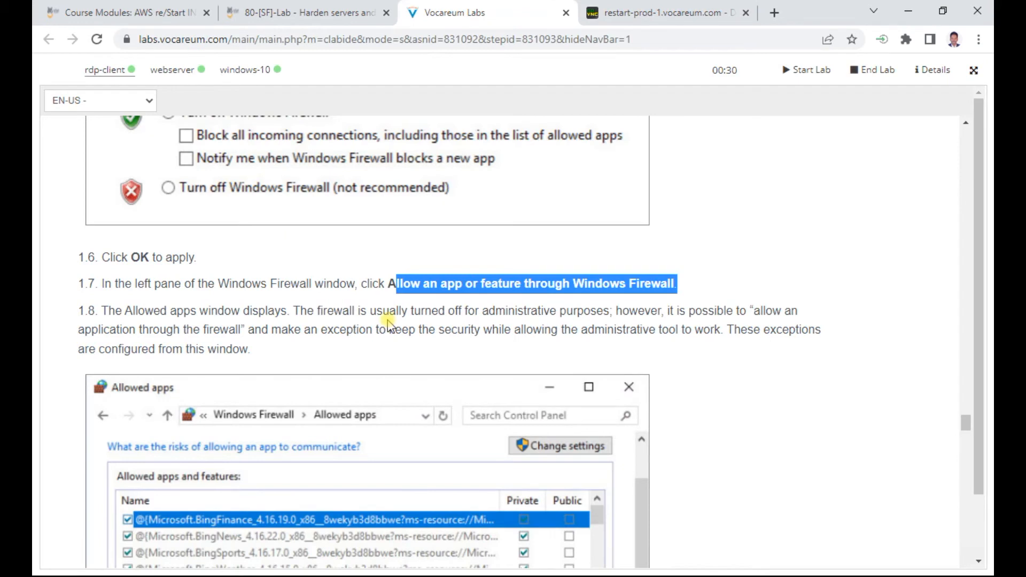
pyautogui.scroll(-2, 389, 321)
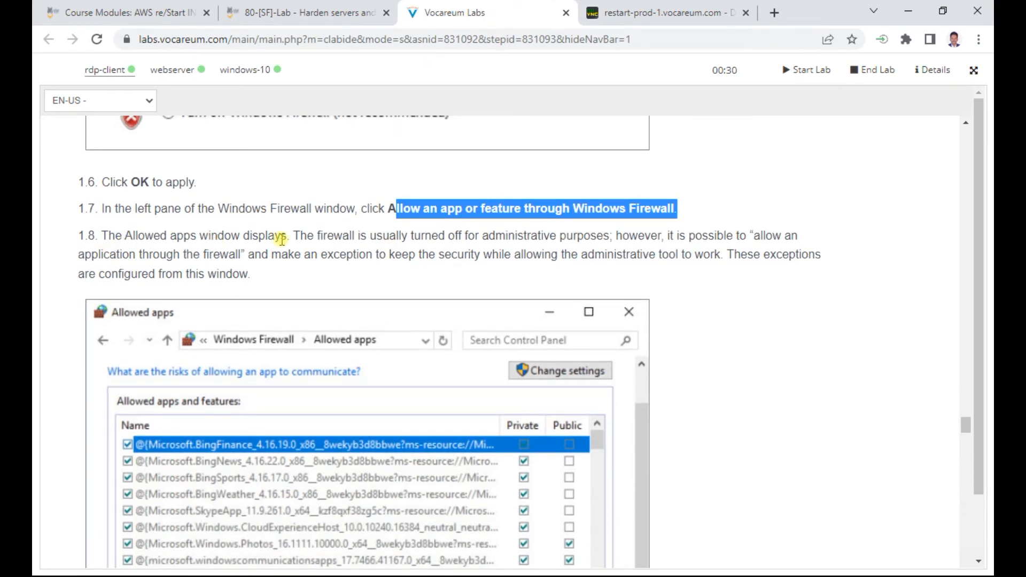
pyautogui.scroll(-4, 282, 238)
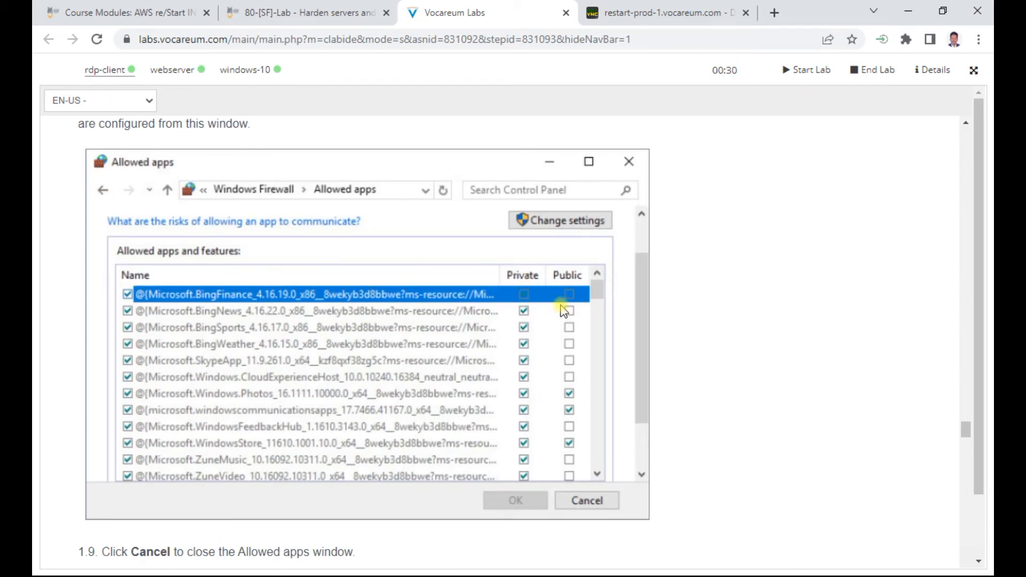
pyautogui.scroll(2, 427, 341)
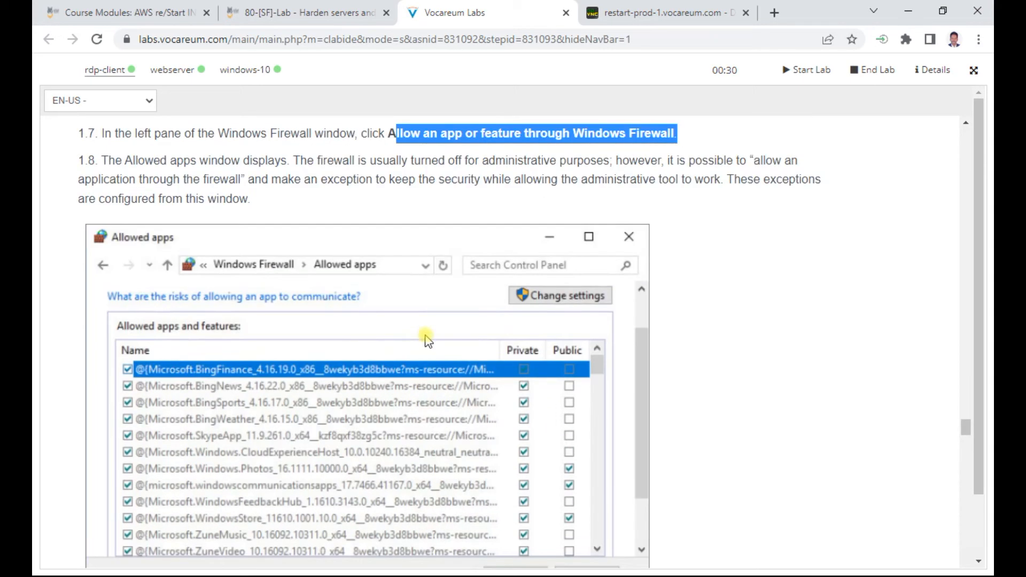
pyautogui.scroll(-4, 426, 337)
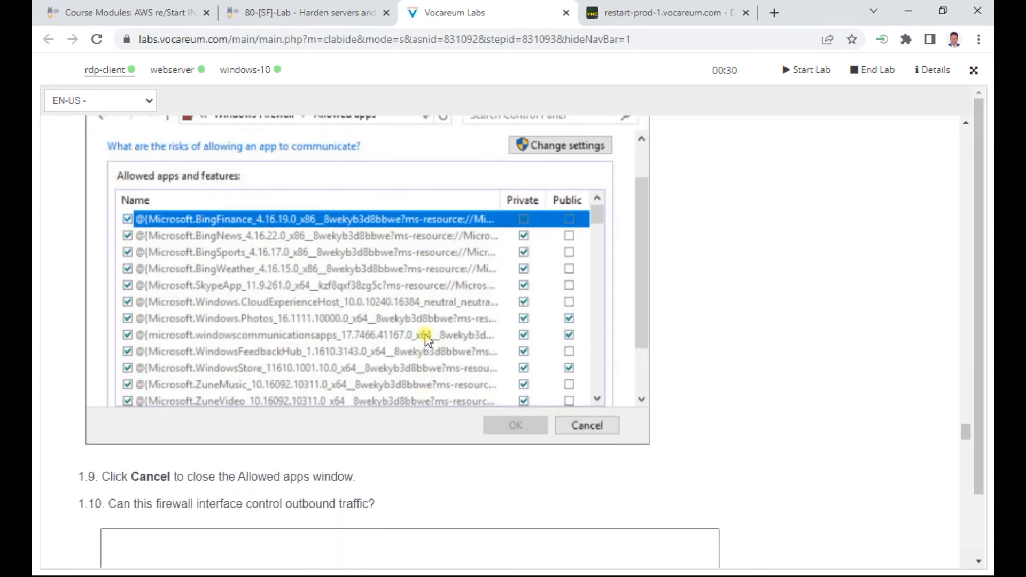
pyautogui.scroll(6, 425, 336)
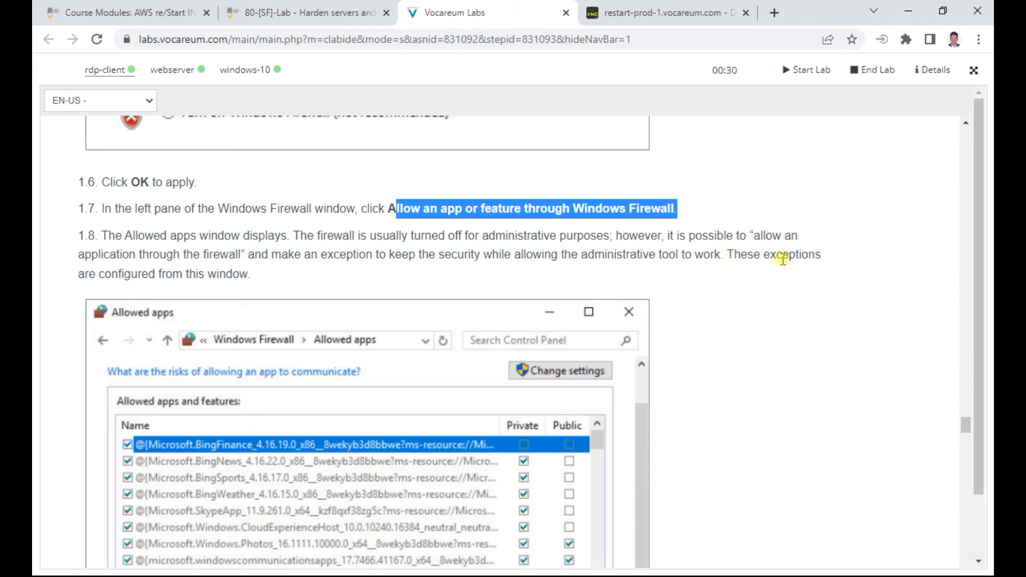
pyautogui.scroll(-3, 340, 307)
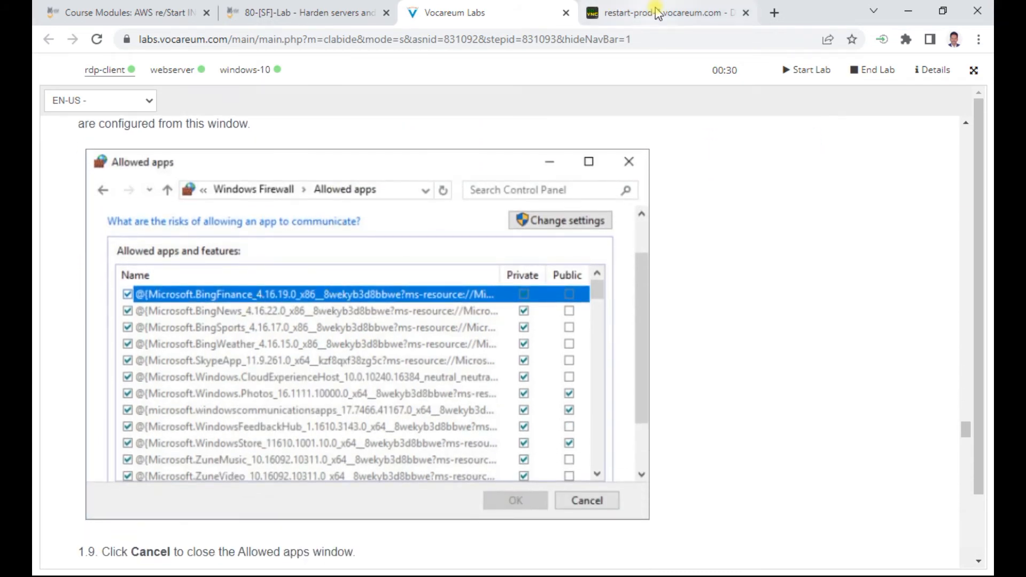
pyautogui.click(653, 11)
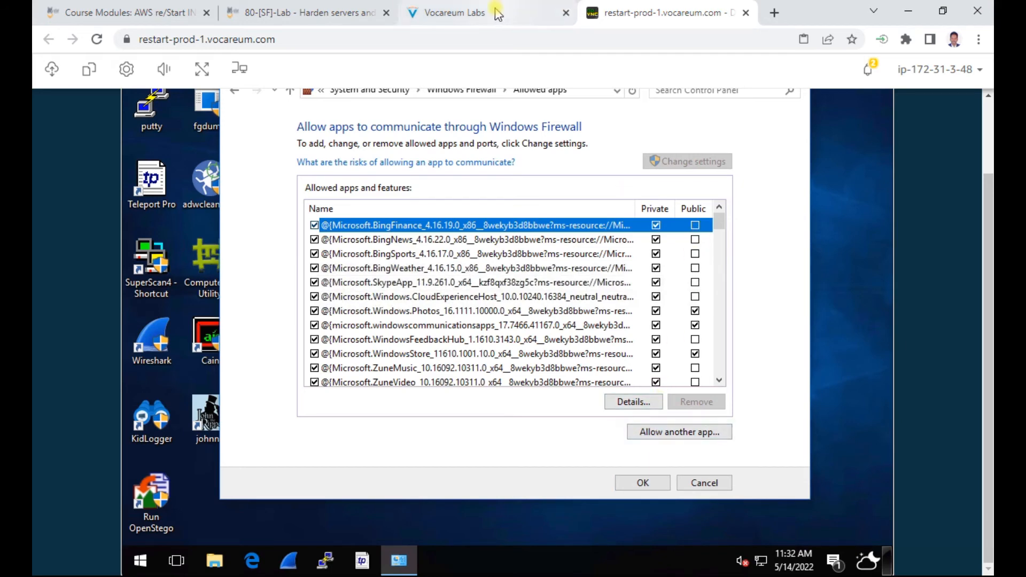
pyautogui.click(517, 15)
pyautogui.scroll(-2, 370, 353)
pyautogui.scroll(-3, 370, 354)
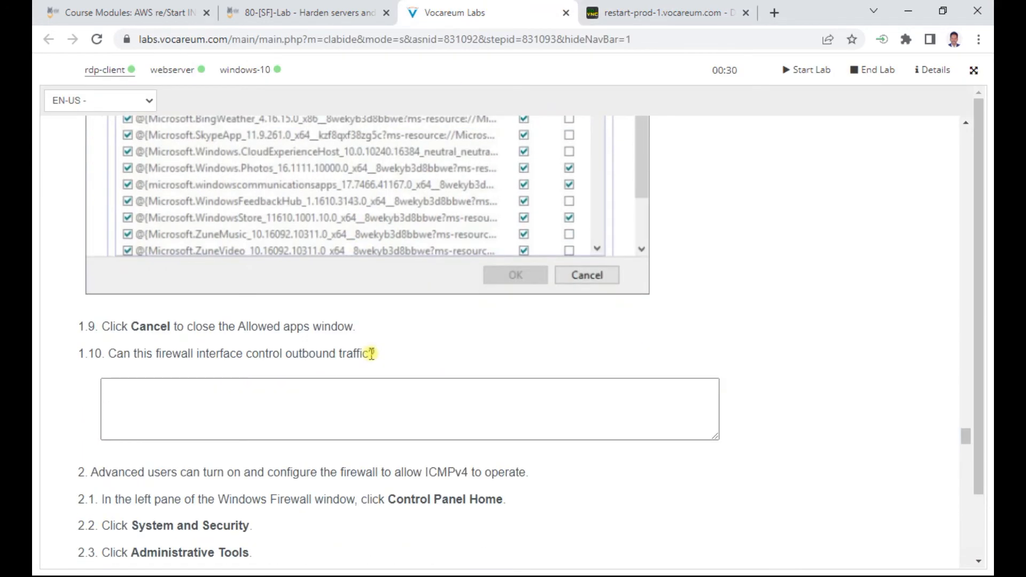
pyautogui.scroll(-3, 244, 326)
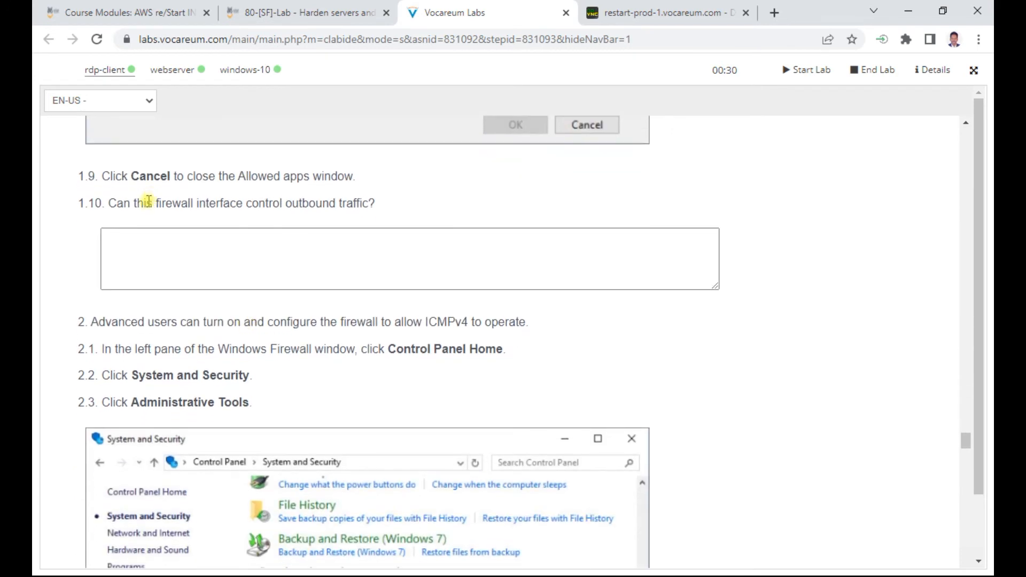
pyautogui.click(595, 8)
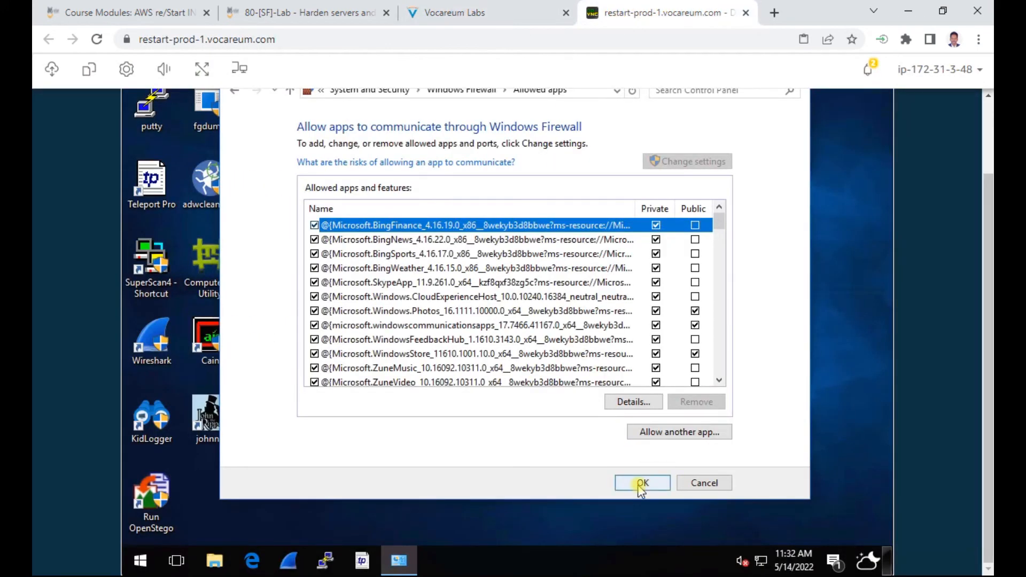
# Step: Cancel the allowed apps list without changes, close Windows Firewall, and return to the instructions
pyautogui.click(696, 485)
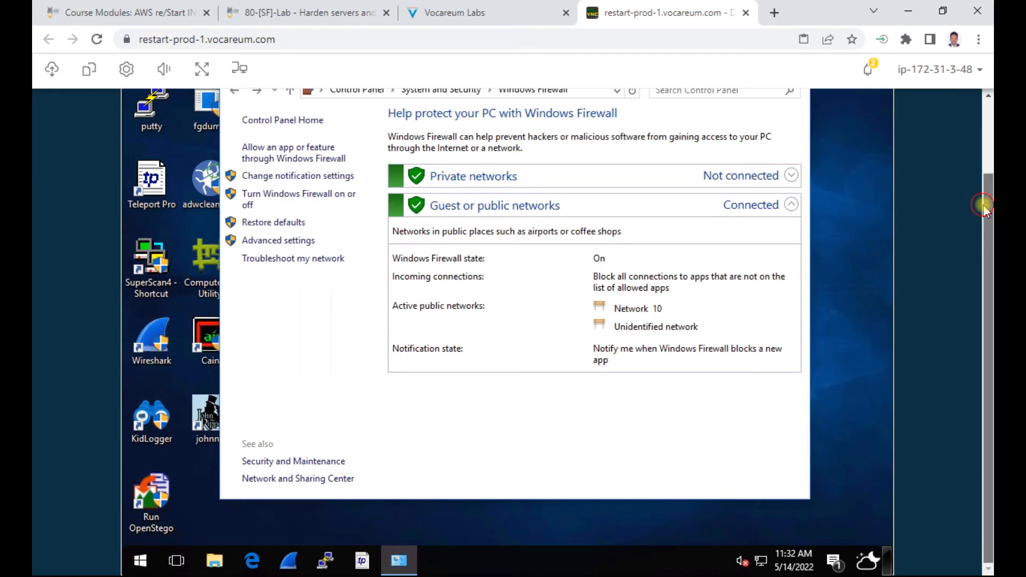
pyautogui.scroll(2, 983, 213)
pyautogui.click(795, 161)
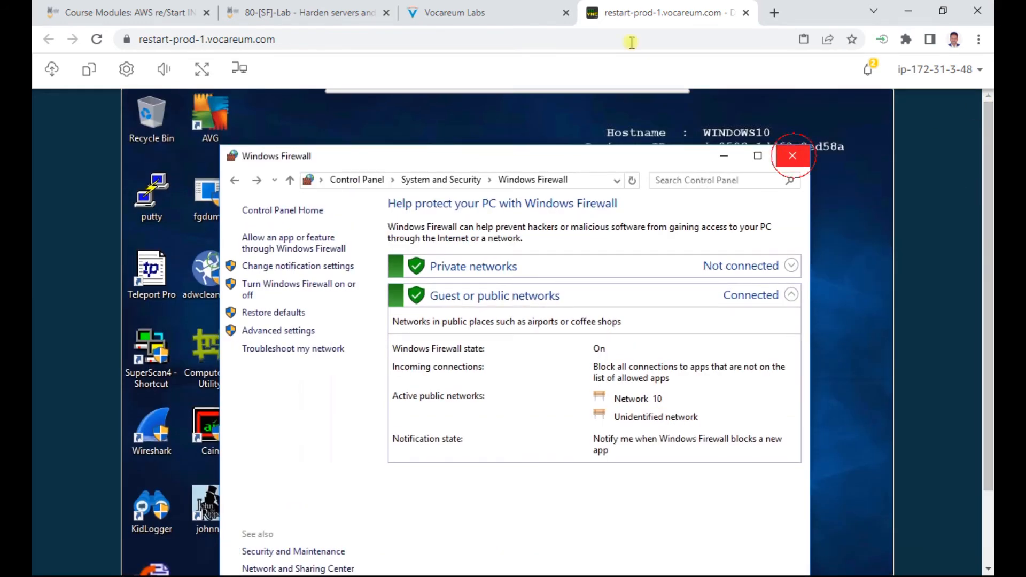
pyautogui.click(492, 10)
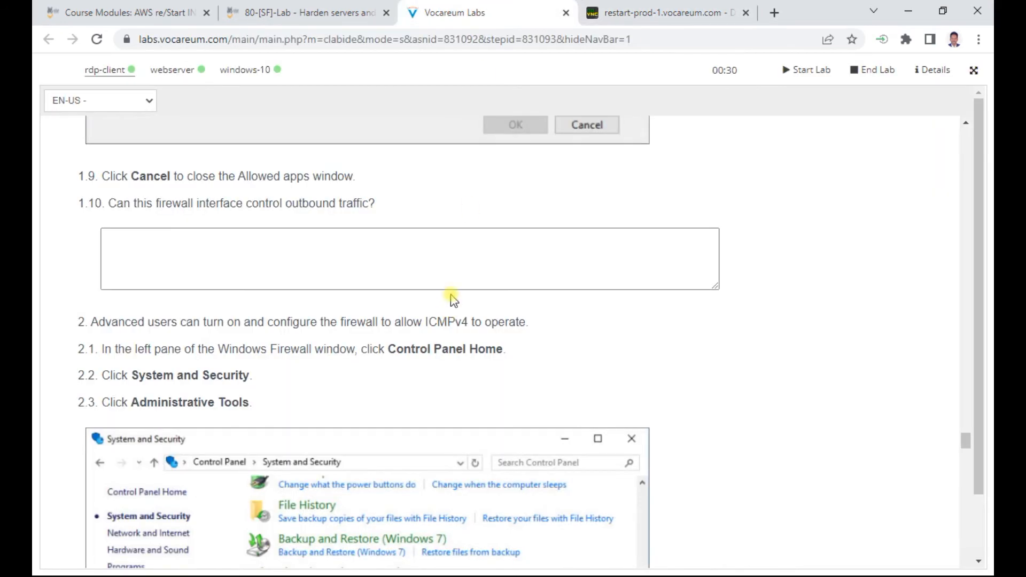
# Step: Highlight the next instruction steps, then open Control Panel from the remote Start menu
pyautogui.scroll(-3, 450, 299)
pyautogui.moveTo(186, 172); pyautogui.dragTo(536, 172)
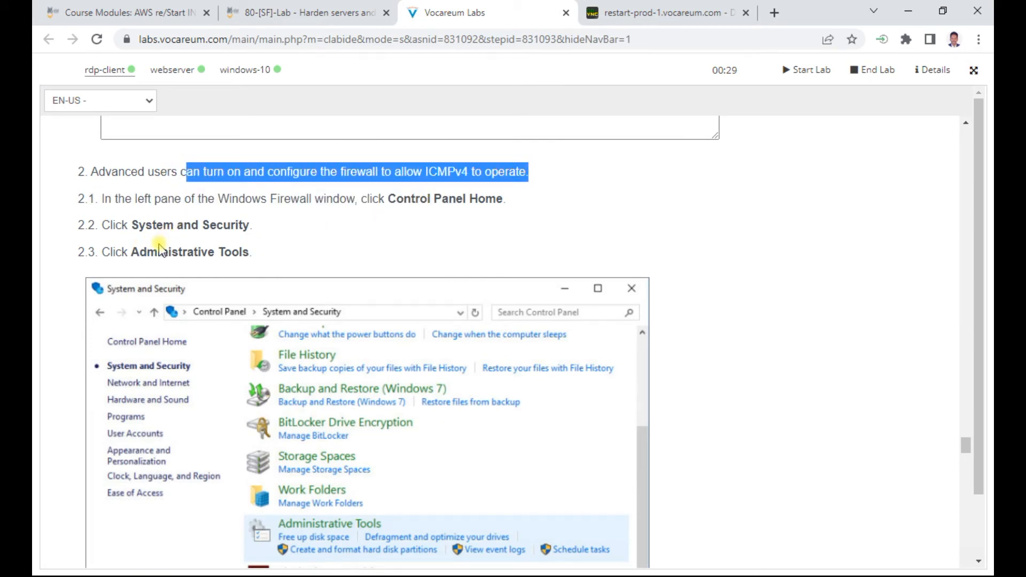
pyautogui.moveTo(143, 251); pyautogui.dragTo(260, 252)
pyautogui.scroll(-2, 361, 238)
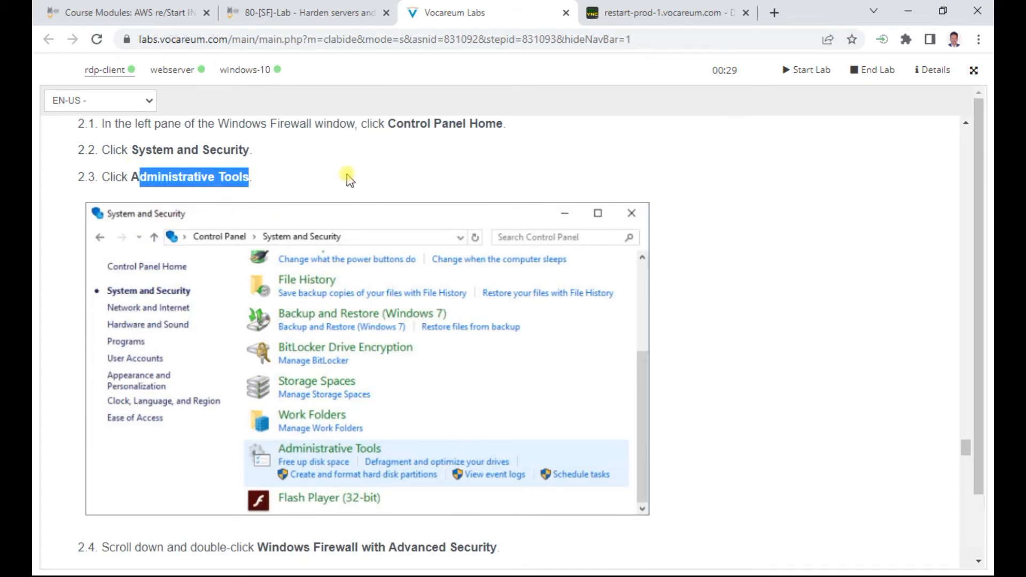
pyautogui.scroll(-3, 350, 180)
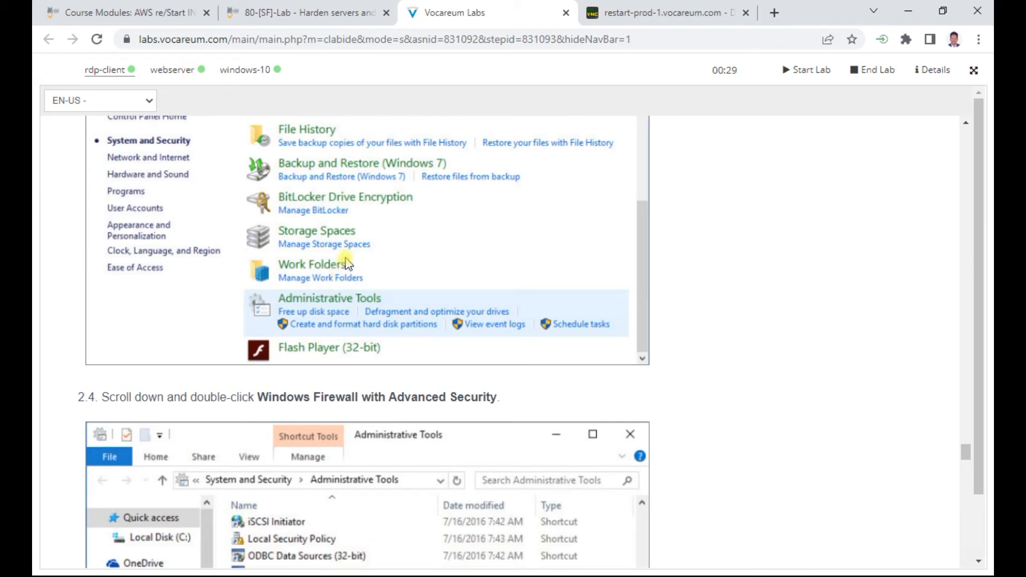
pyautogui.click(674, 12)
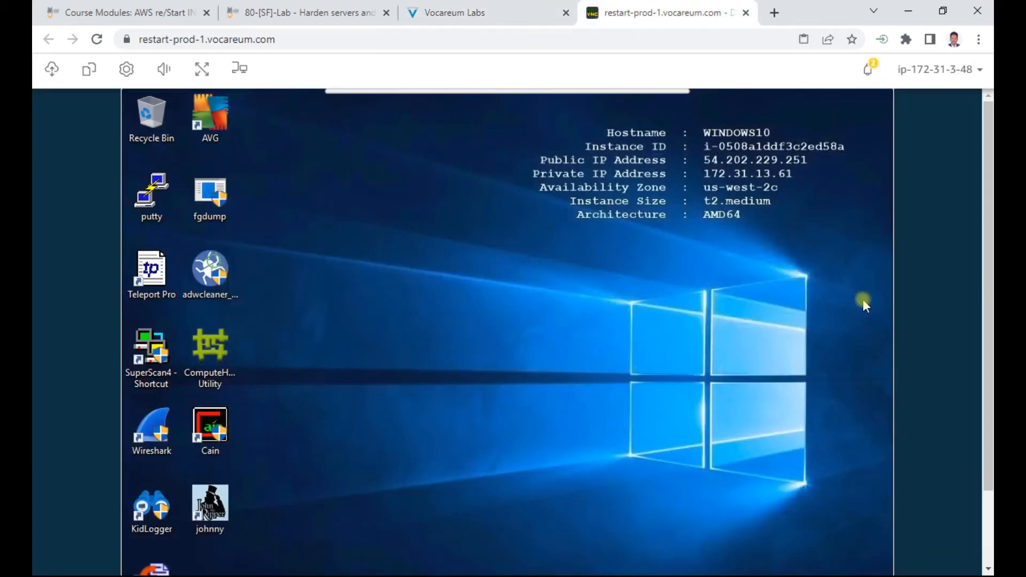
pyautogui.scroll(-2, 988, 294)
pyautogui.click(134, 561)
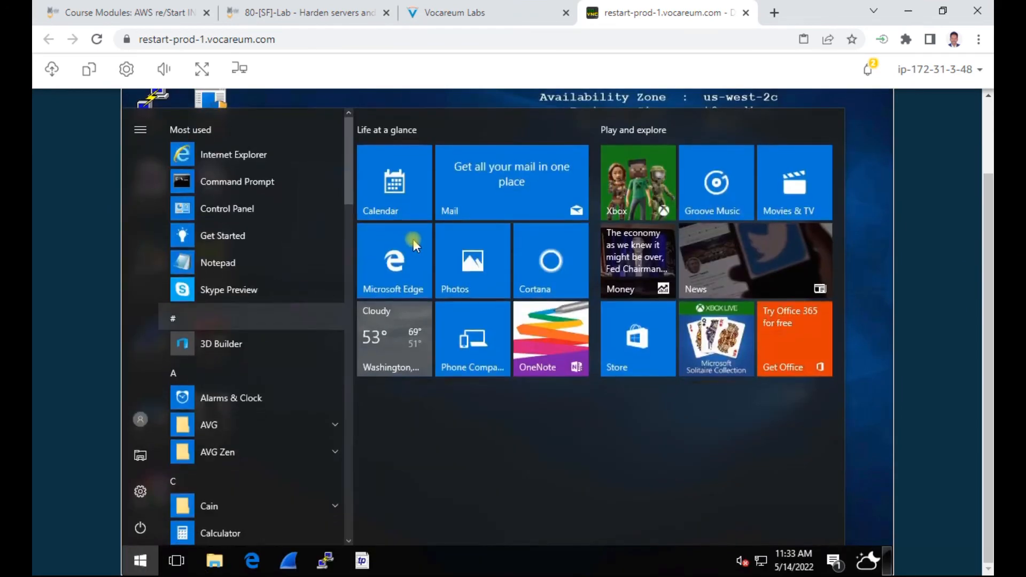
pyautogui.click(224, 209)
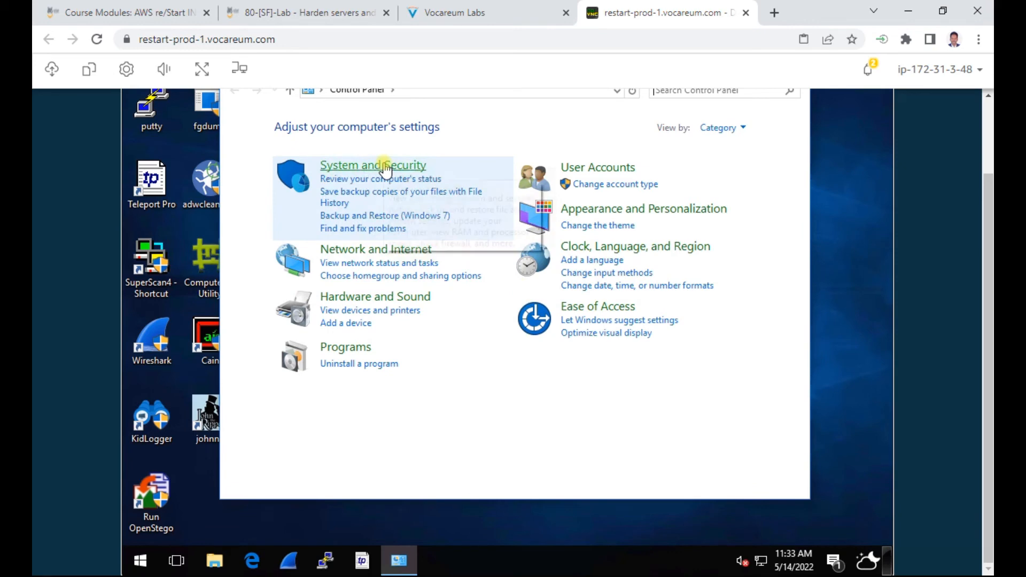
# Step: Open System and Security, then the Administrative Tools folder
pyautogui.hotkey('ctrl', 'shift', 'Tab')
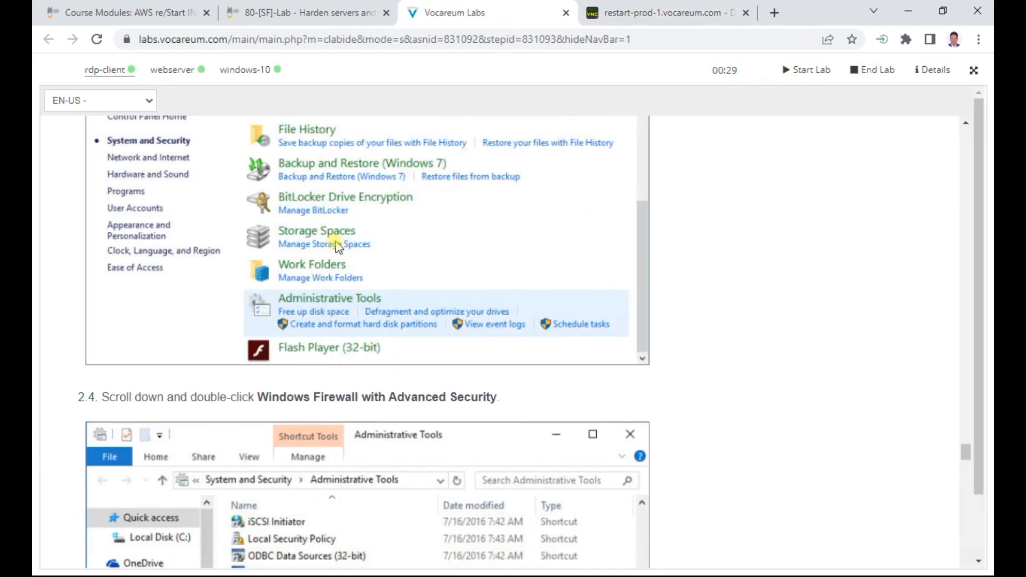
pyautogui.scroll(3, 339, 246)
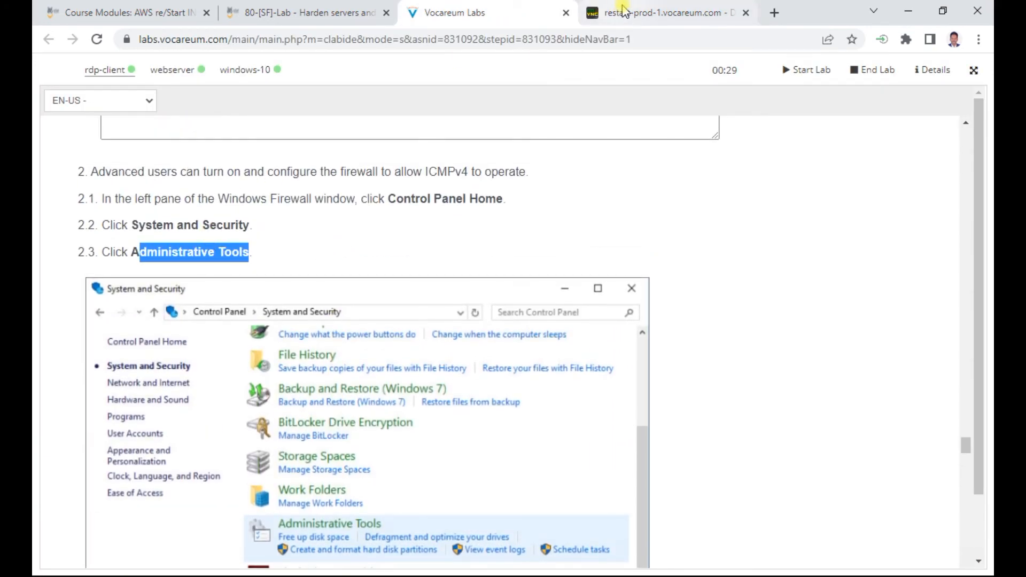
pyautogui.click(610, 13)
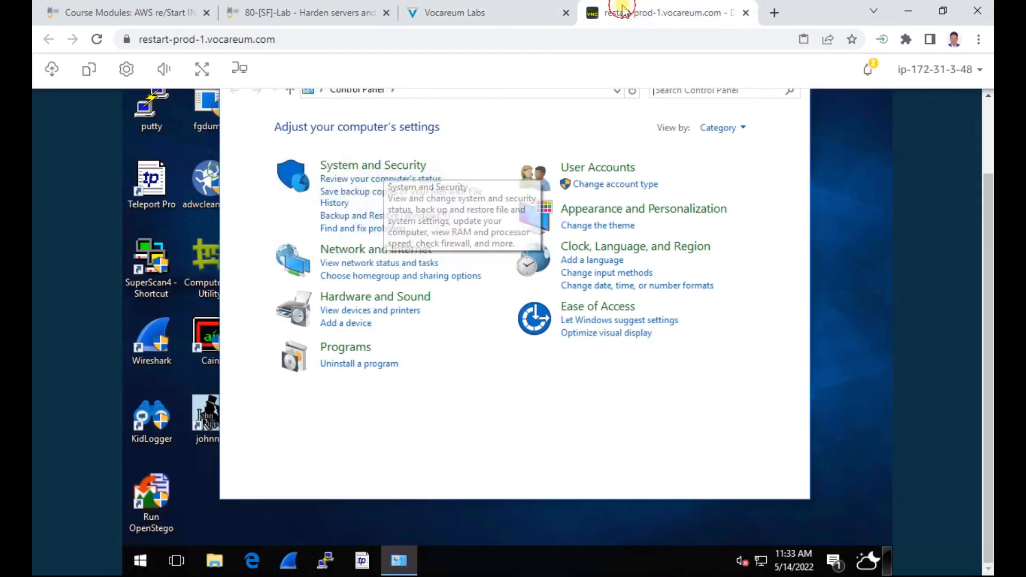
pyautogui.click(401, 167)
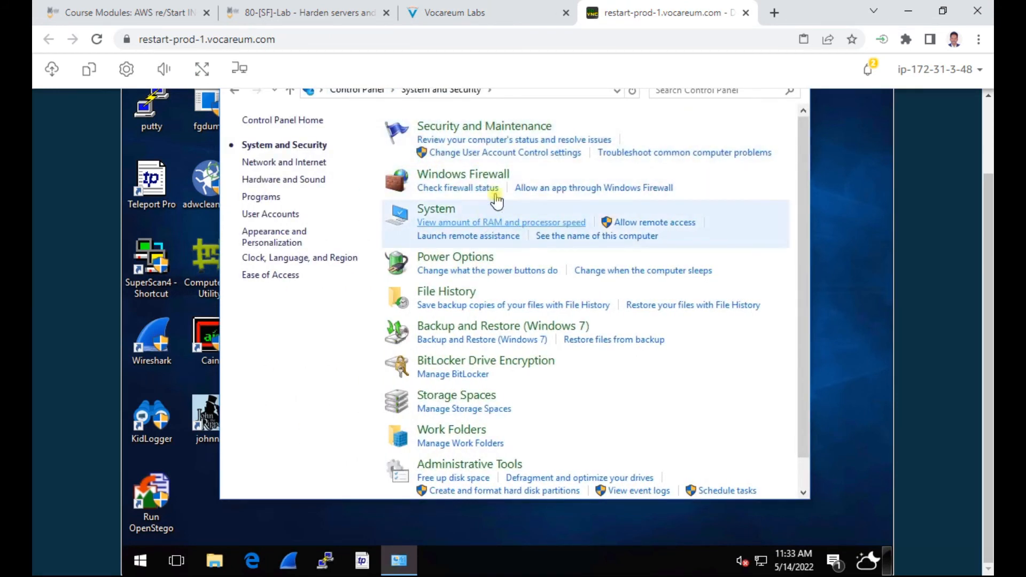
pyautogui.click(507, 465)
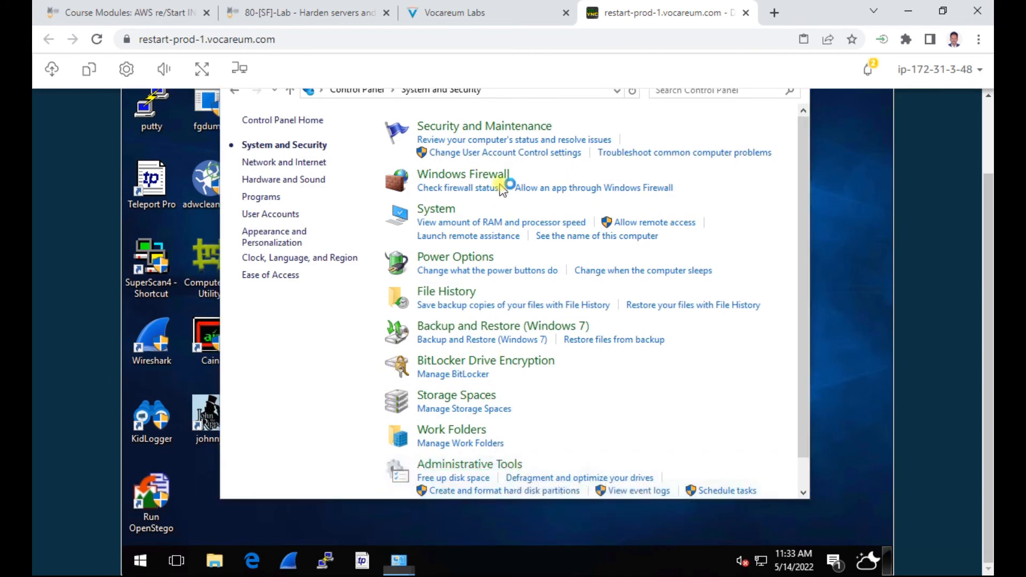
# Step: Highlight the Advanced Security instruction step and launch Windows Firewall with Advanced Security
pyautogui.click(489, 17)
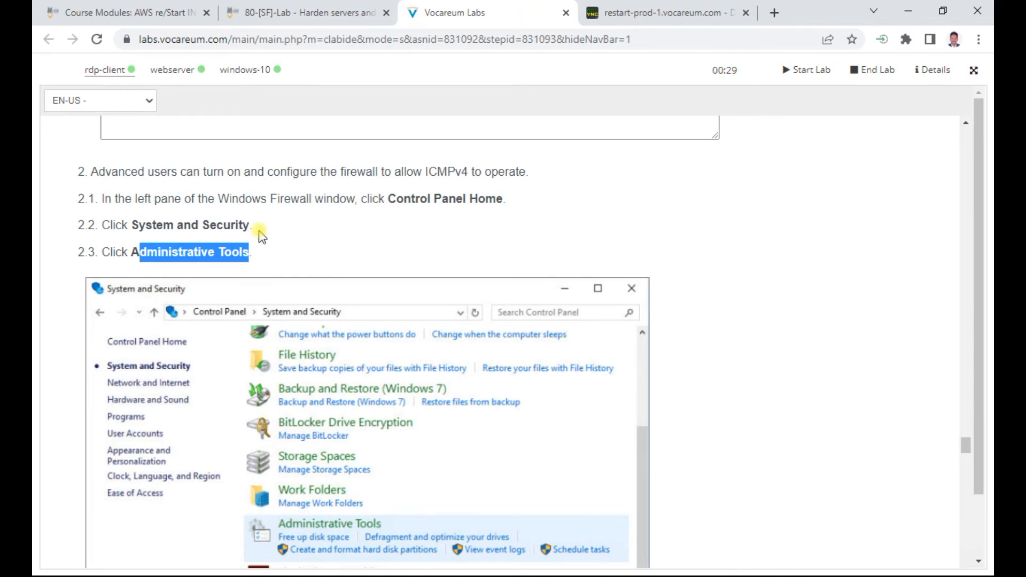
pyautogui.scroll(-4, 320, 247)
pyautogui.scroll(-1, 353, 299)
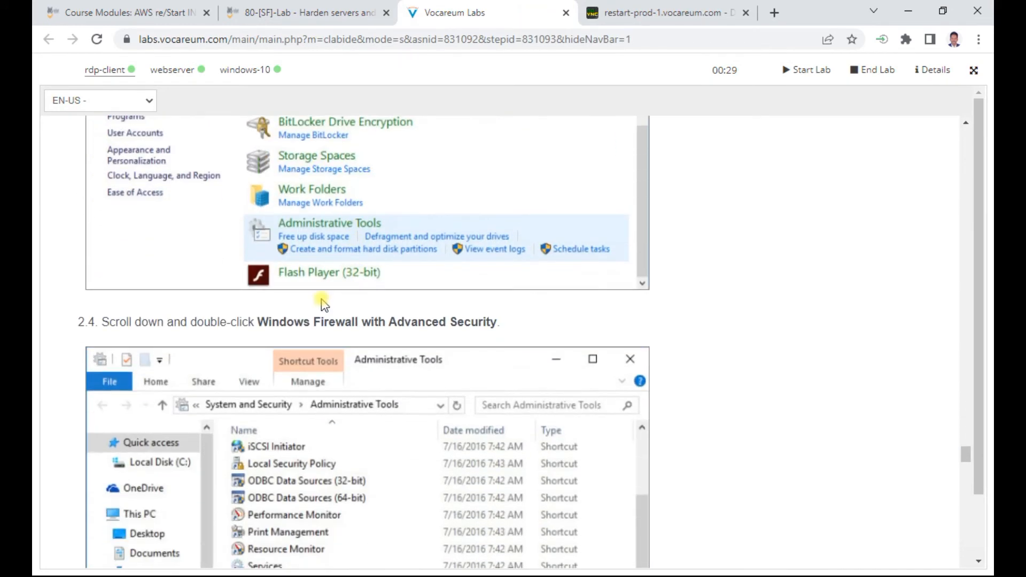
pyautogui.moveTo(262, 323); pyautogui.dragTo(505, 323)
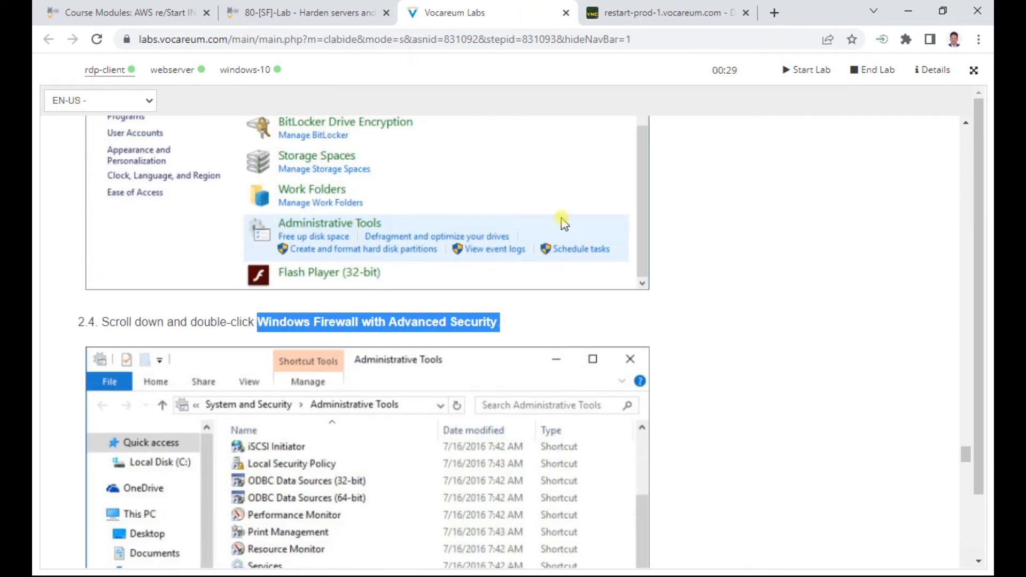
pyautogui.click(660, 15)
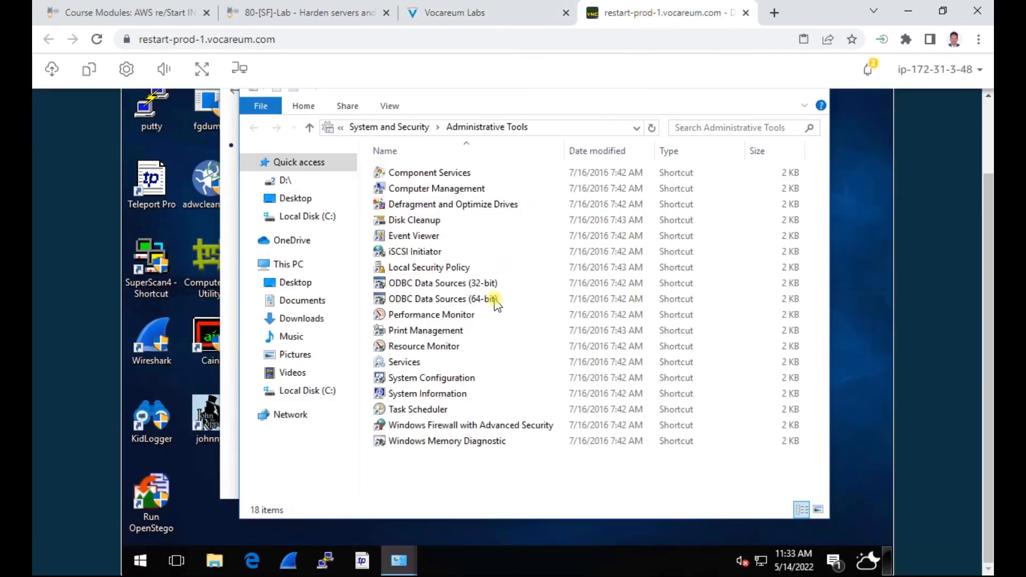
pyautogui.click(510, 427)
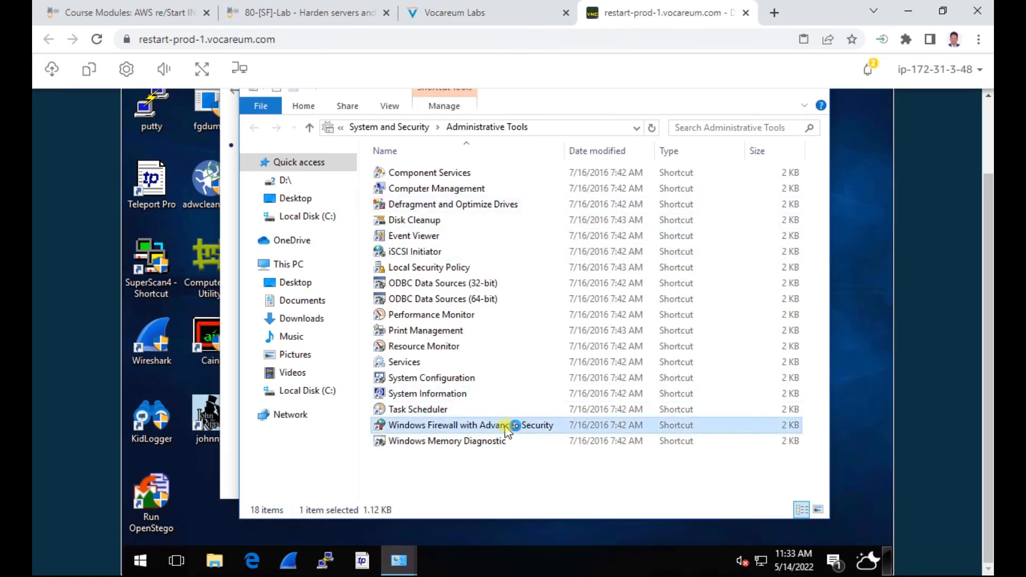
# Step: Check the instructions, then scroll the console to confirm the firewall is on for all three profiles
pyautogui.click(475, 13)
pyautogui.scroll(-3, 405, 299)
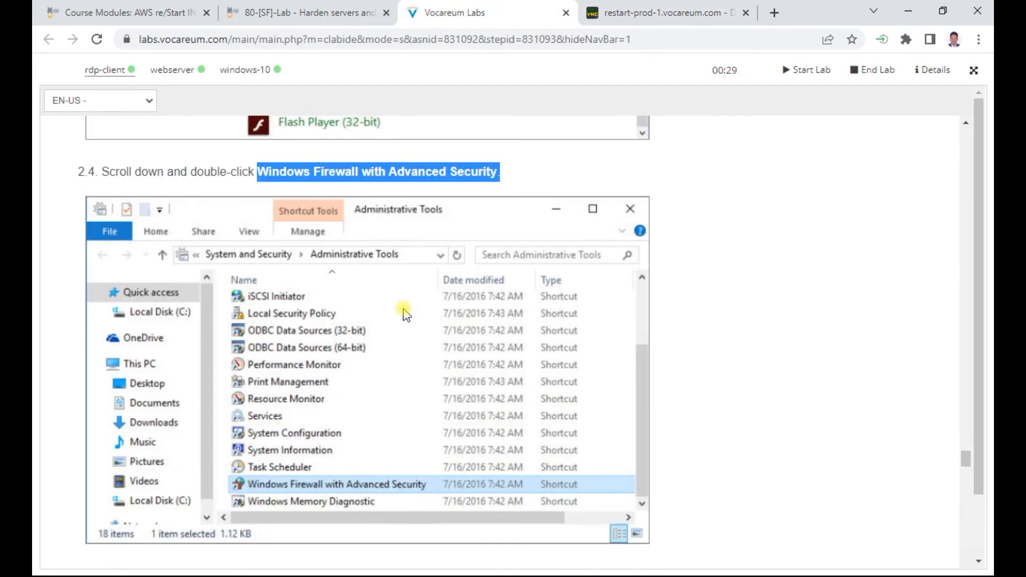
pyautogui.scroll(-1, 405, 314)
pyautogui.scroll(-2, 404, 314)
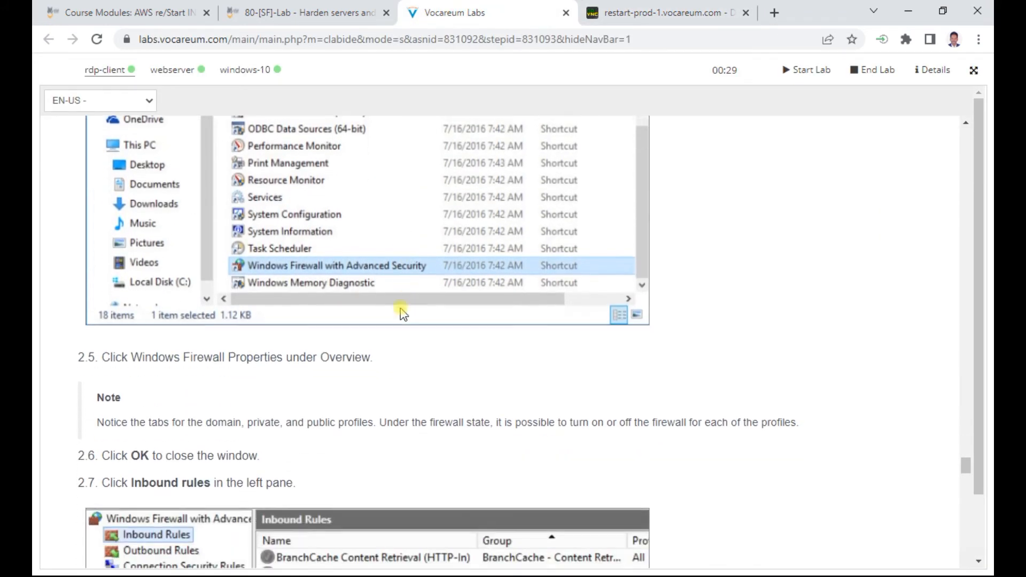
pyautogui.moveTo(213, 350); pyautogui.dragTo(369, 350)
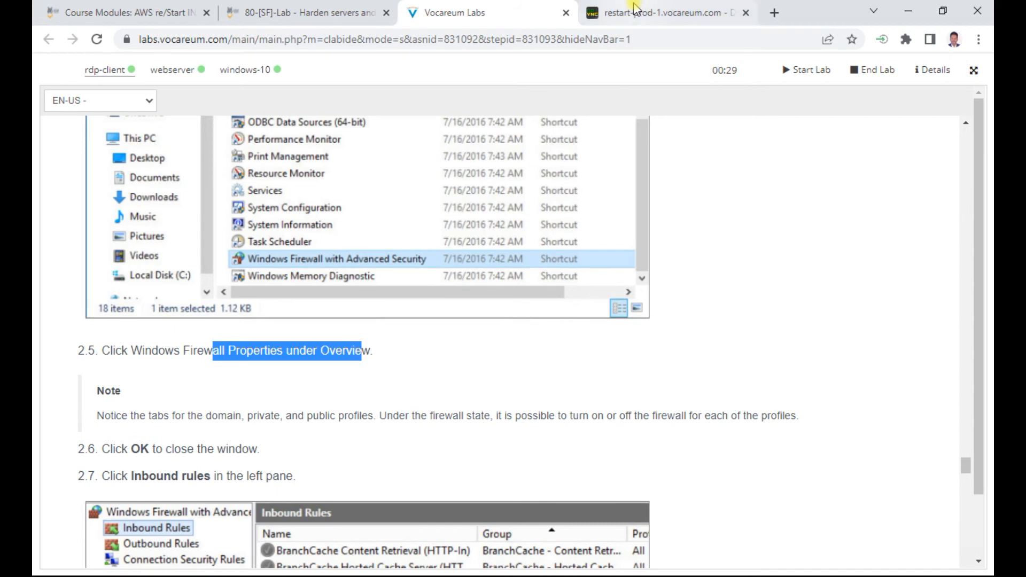
pyautogui.click(663, 12)
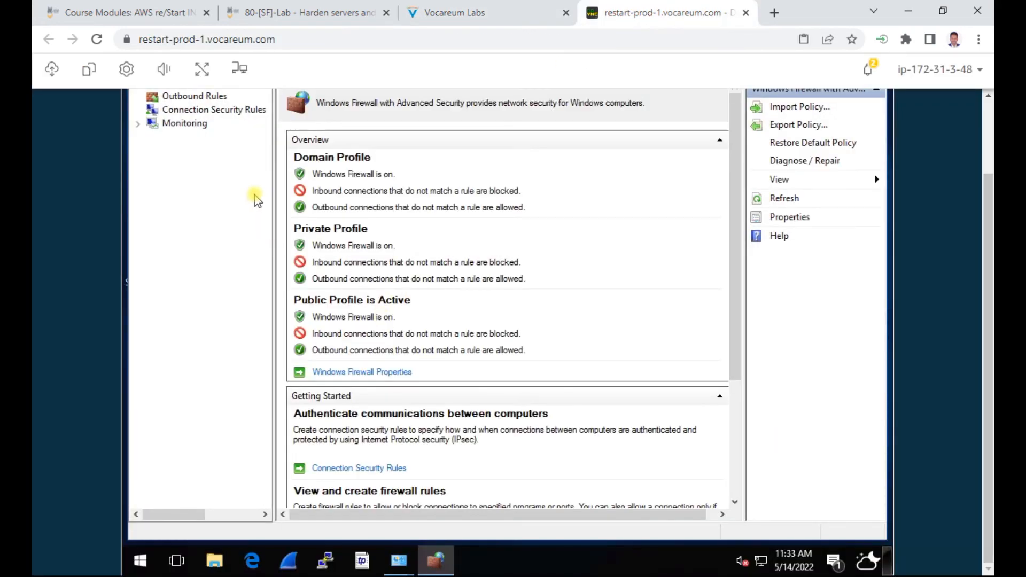
pyautogui.moveTo(987, 205); pyautogui.dragTo(990, 126)
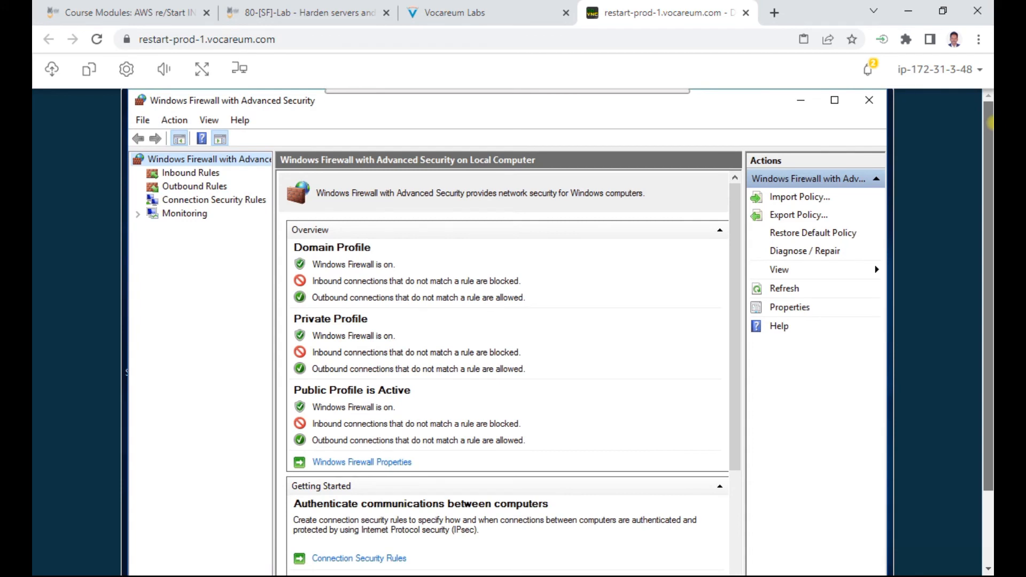
pyautogui.moveTo(989, 143); pyautogui.dragTo(989, 196)
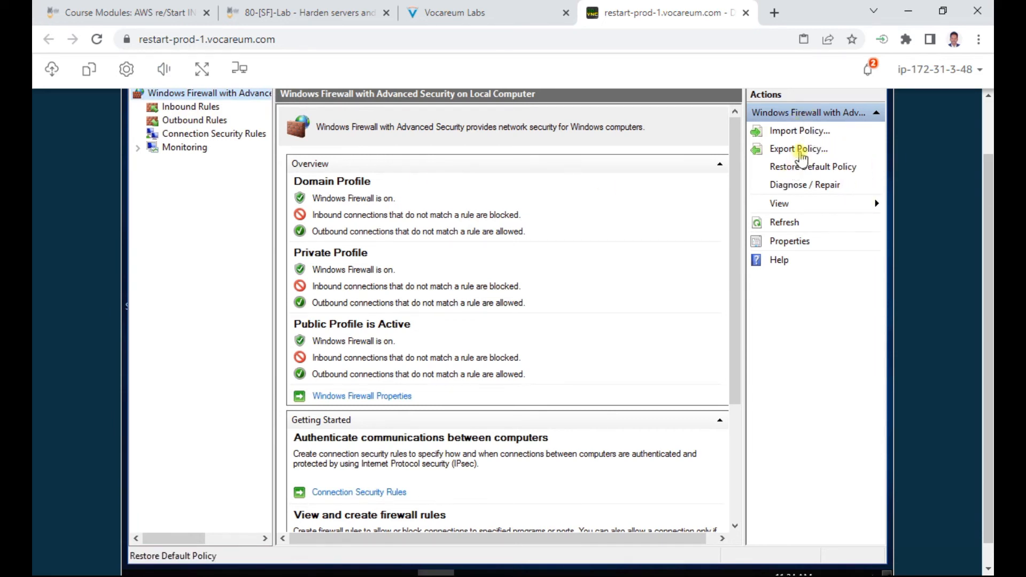
pyautogui.moveTo(987, 196); pyautogui.dragTo(988, 144)
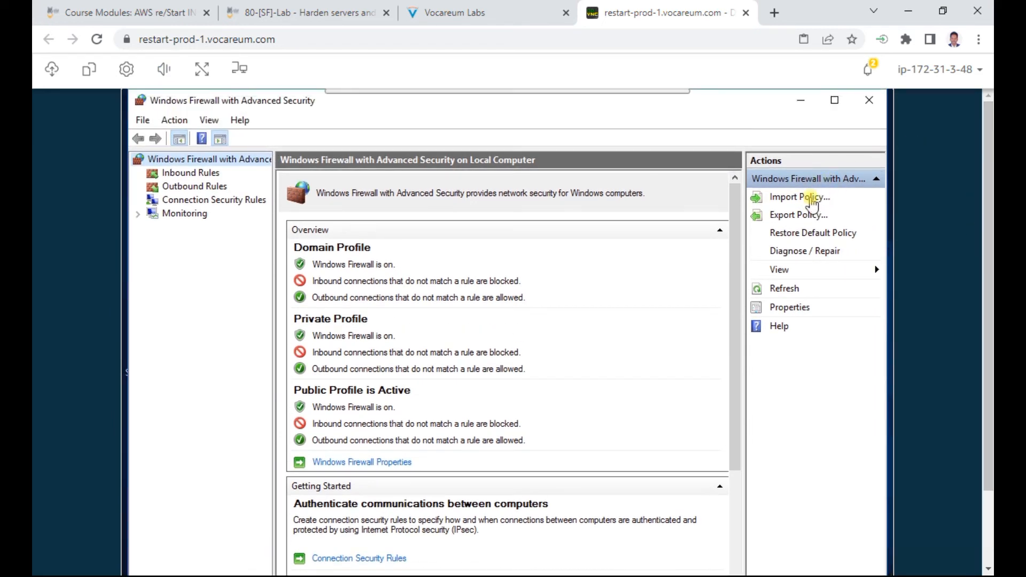
# Step: Highlight step 2.6 and the Custom rule type, All programs, and ICMPv4 protocol steps
pyautogui.click(502, 13)
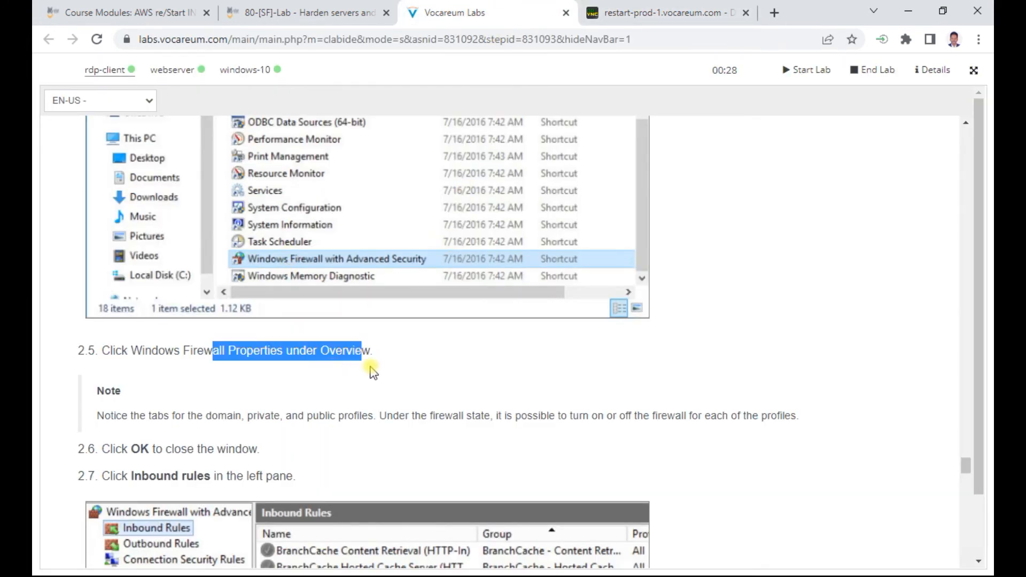
pyautogui.scroll(-1, 372, 371)
pyautogui.moveTo(129, 375); pyautogui.dragTo(224, 375)
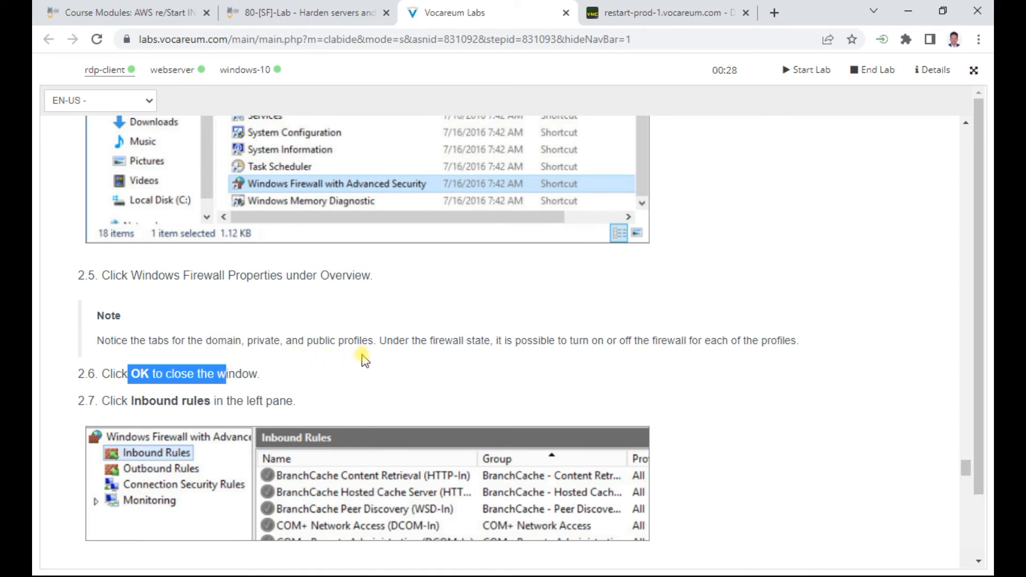
pyautogui.scroll(-1, 327, 377)
pyautogui.scroll(-4, 246, 324)
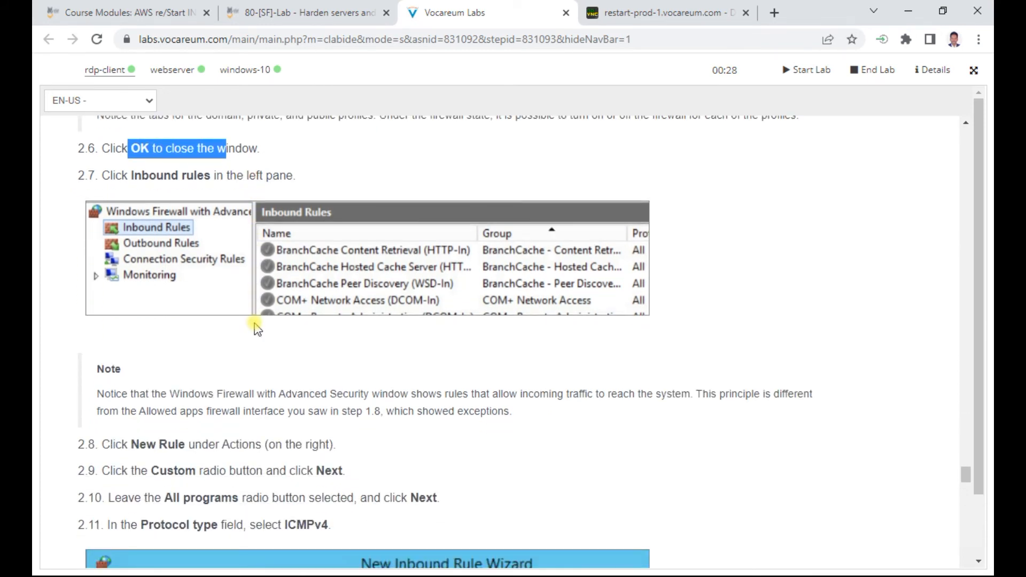
pyautogui.moveTo(157, 324); pyautogui.dragTo(384, 325)
pyautogui.moveTo(190, 348); pyautogui.dragTo(447, 350)
pyautogui.moveTo(284, 374); pyautogui.dragTo(353, 385)
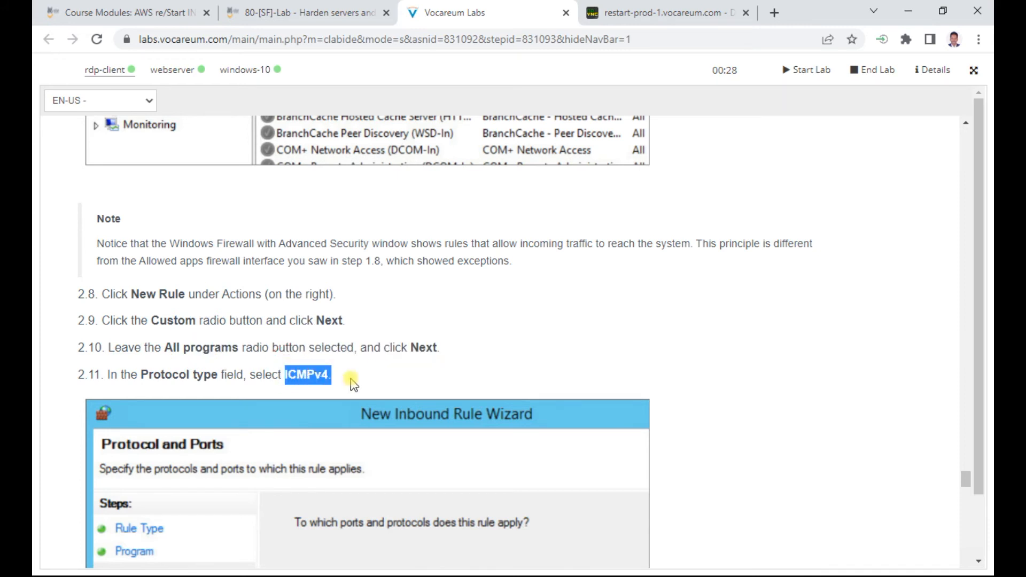
pyautogui.click(660, 14)
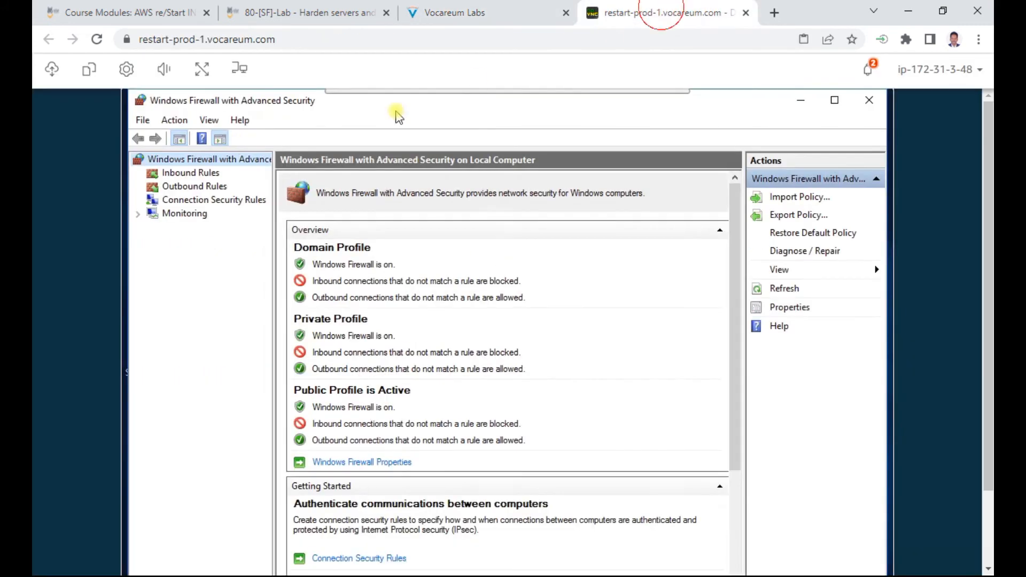
# Step: Start a New Rule under Inbound Rules and set it to apply to All programs
pyautogui.click(213, 173)
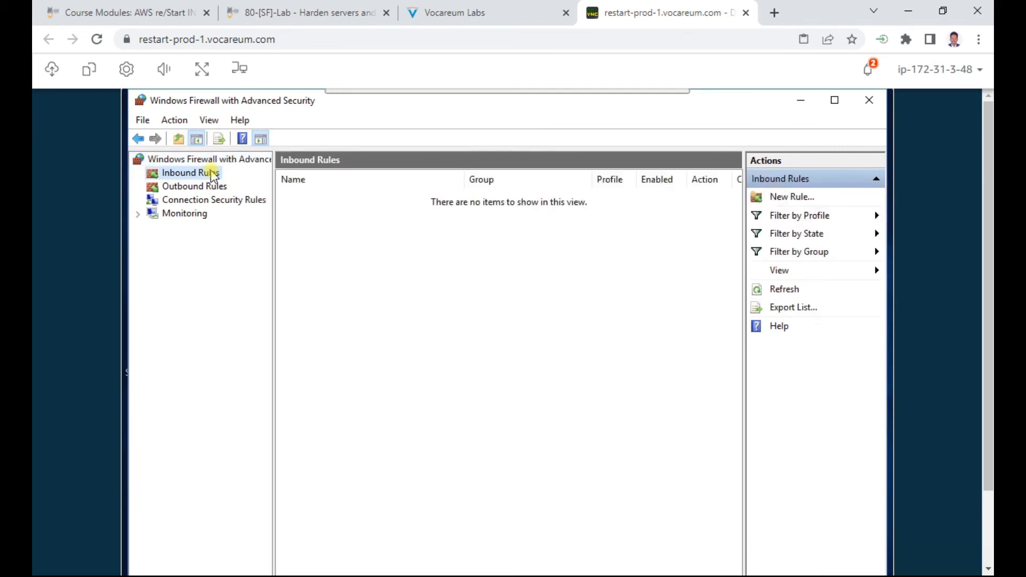
pyautogui.click(797, 196)
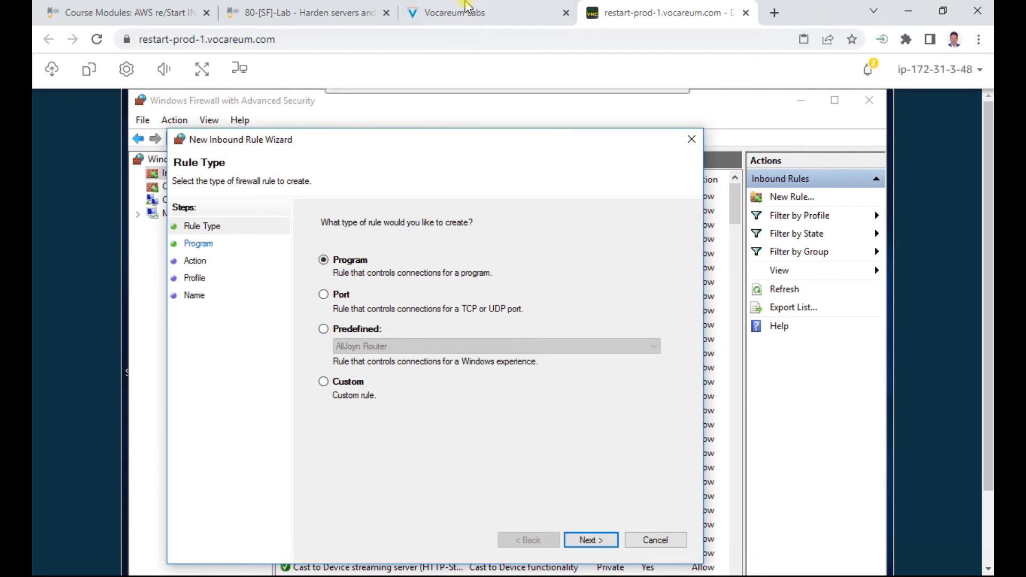
pyautogui.click(467, 6)
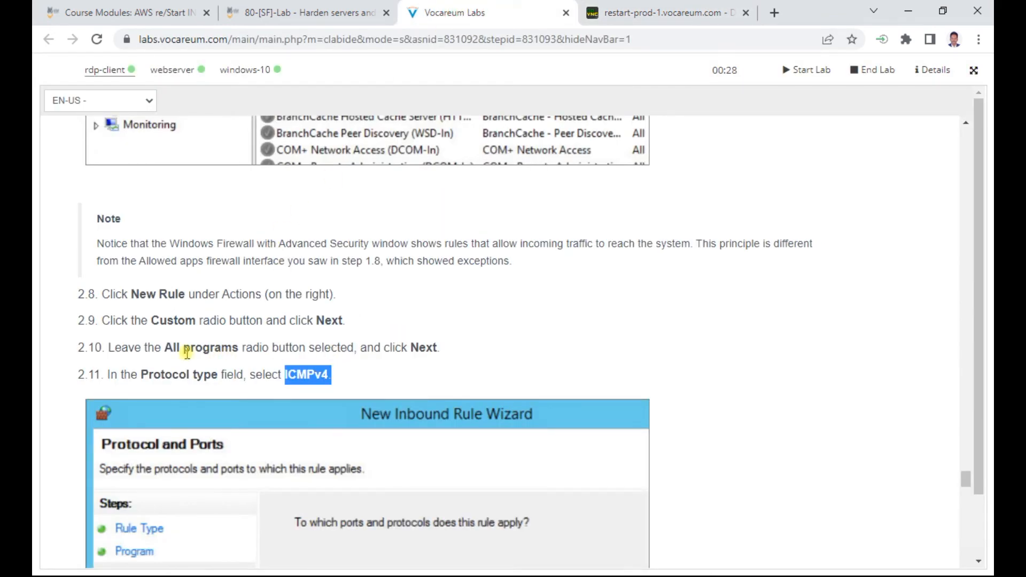
pyautogui.click(662, 12)
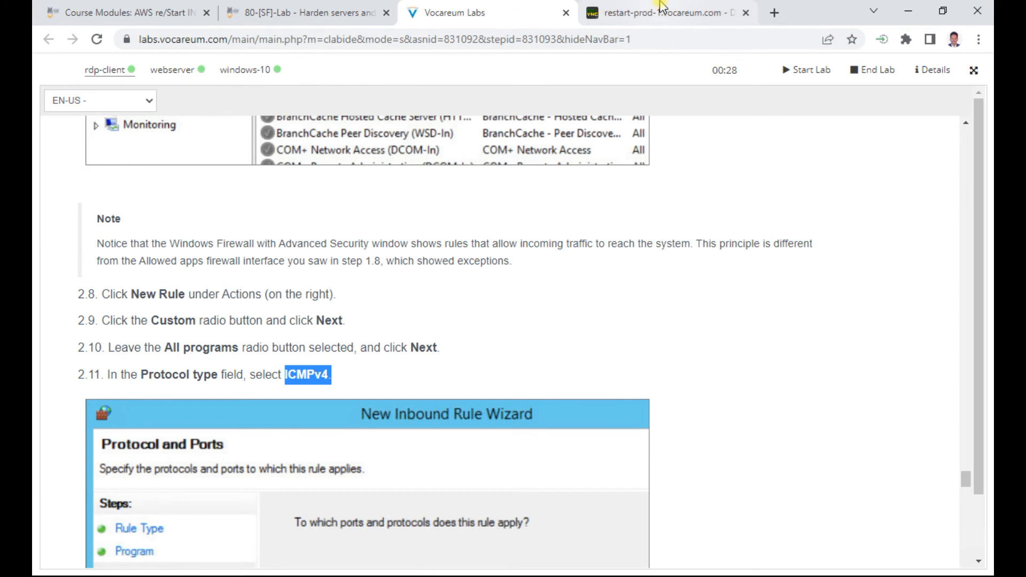
pyautogui.click(589, 541)
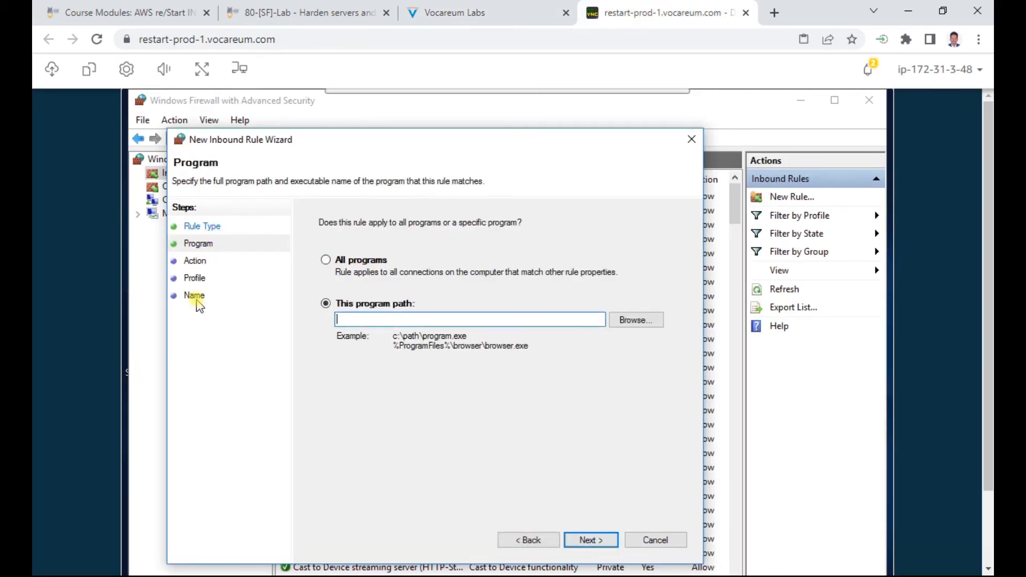
pyautogui.click(327, 260)
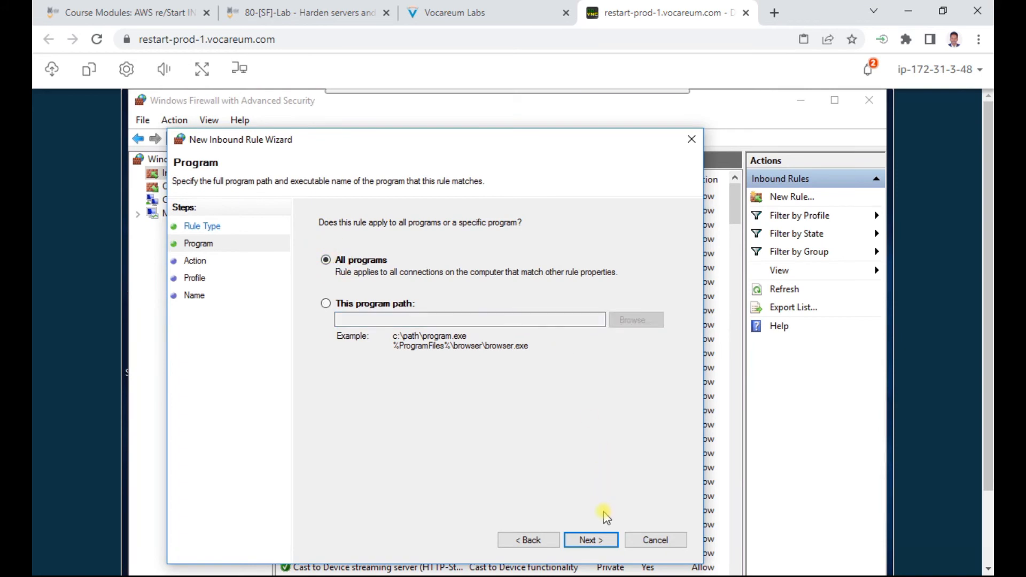
pyautogui.click(590, 540)
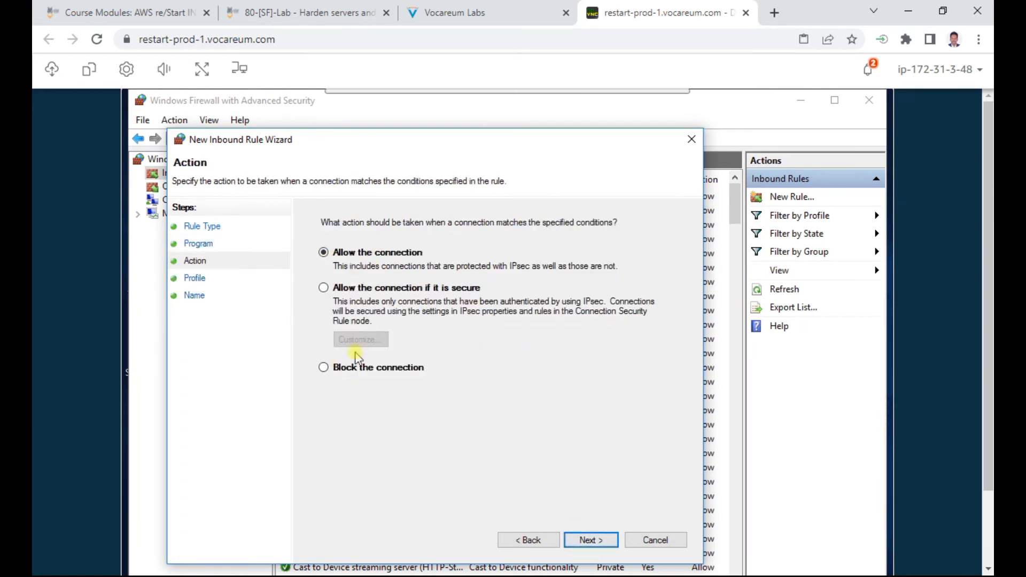
# Step: Check the instructions, then step through the Action and Profile pages to the Name page
pyautogui.click(465, 11)
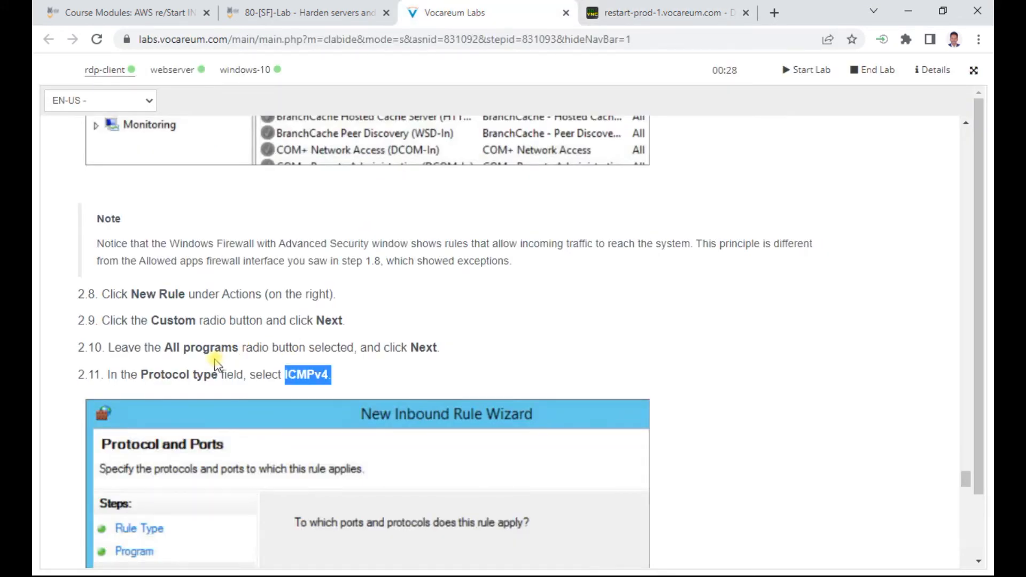
pyautogui.scroll(-3, 486, 305)
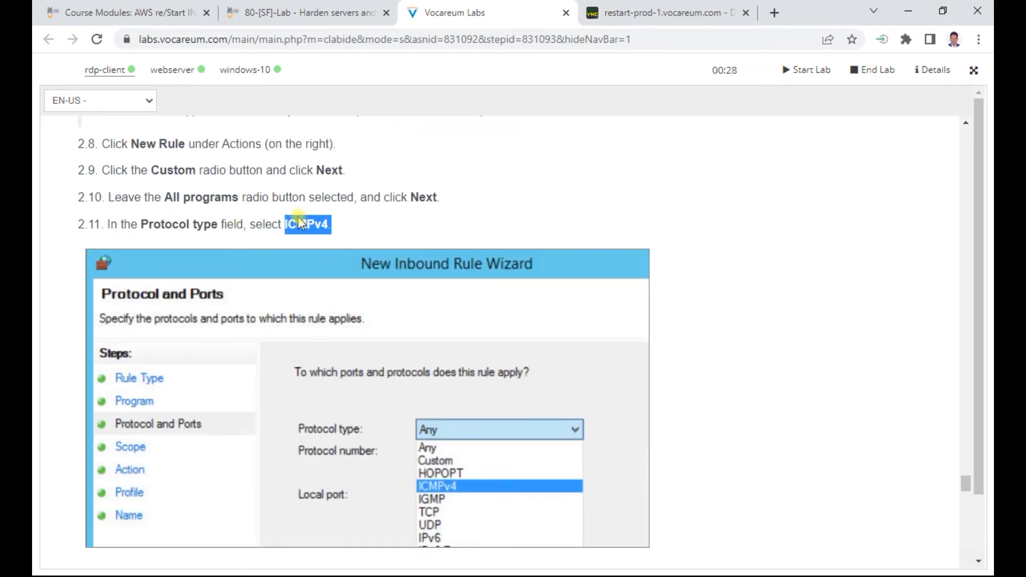
pyautogui.scroll(-3, 321, 230)
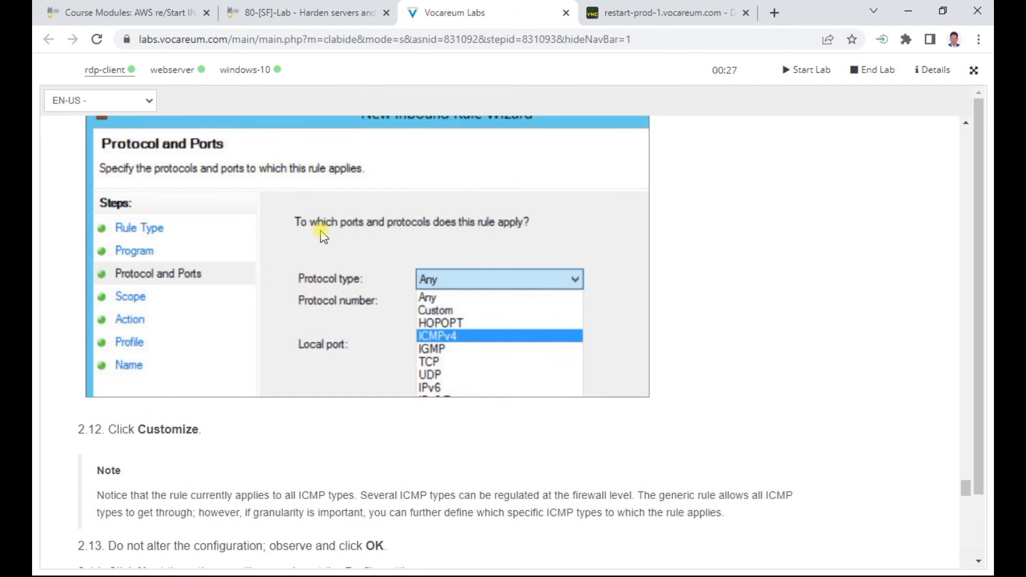
pyautogui.scroll(-2, 293, 359)
pyautogui.scroll(-3, 360, 366)
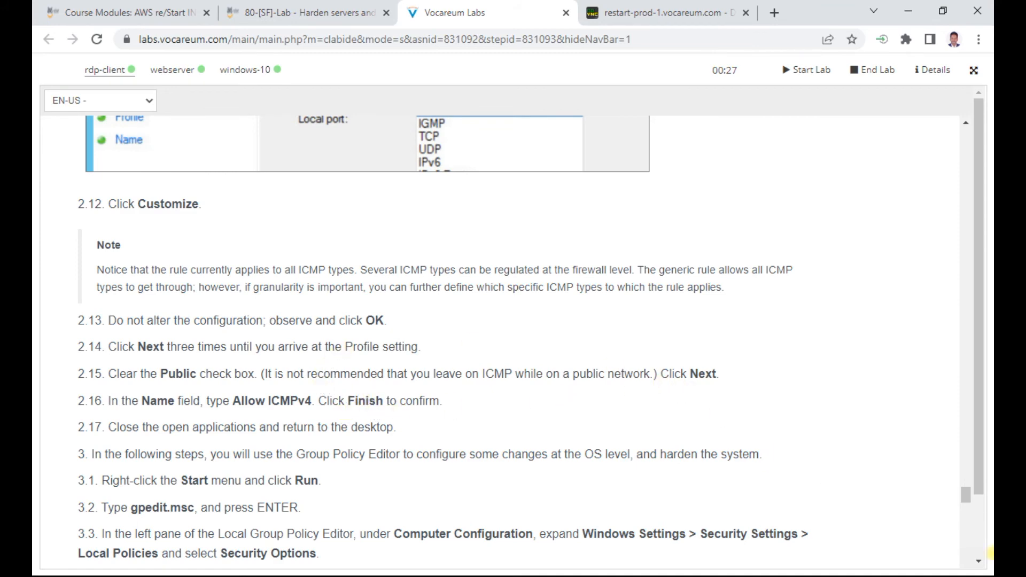
pyautogui.scroll(3, 745, 171)
pyautogui.click(646, 13)
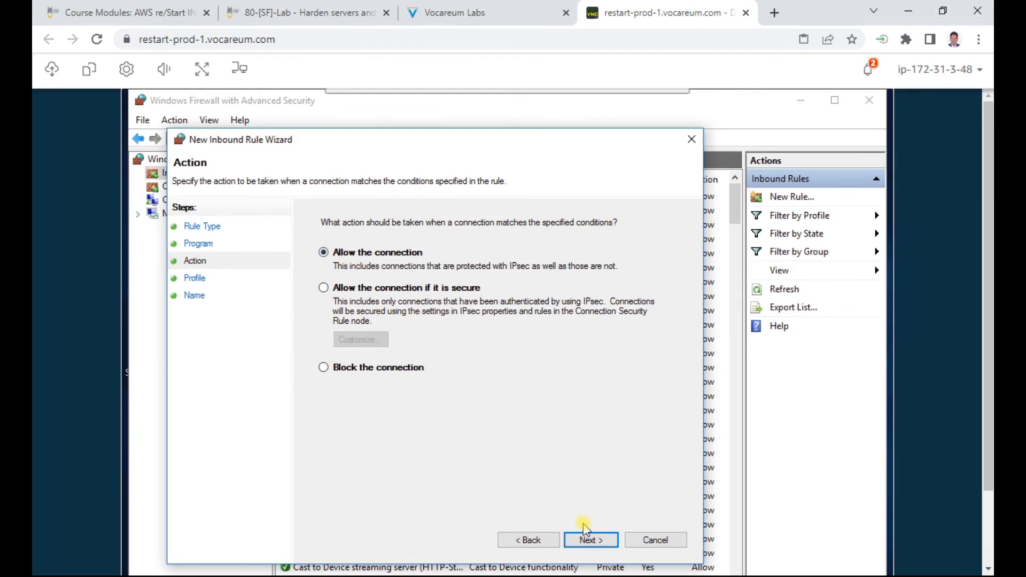
pyautogui.click(591, 540)
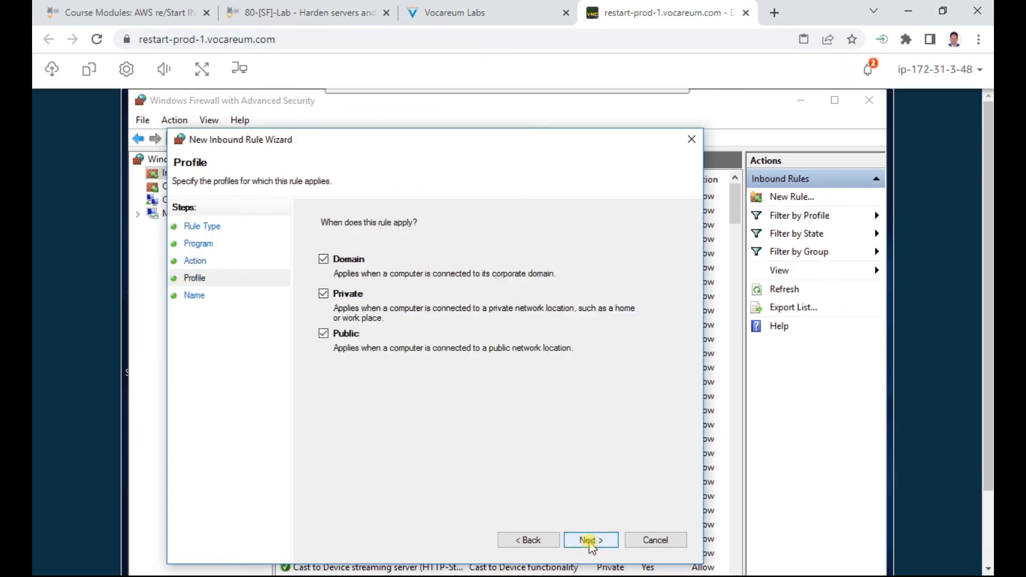
pyautogui.click(520, 541)
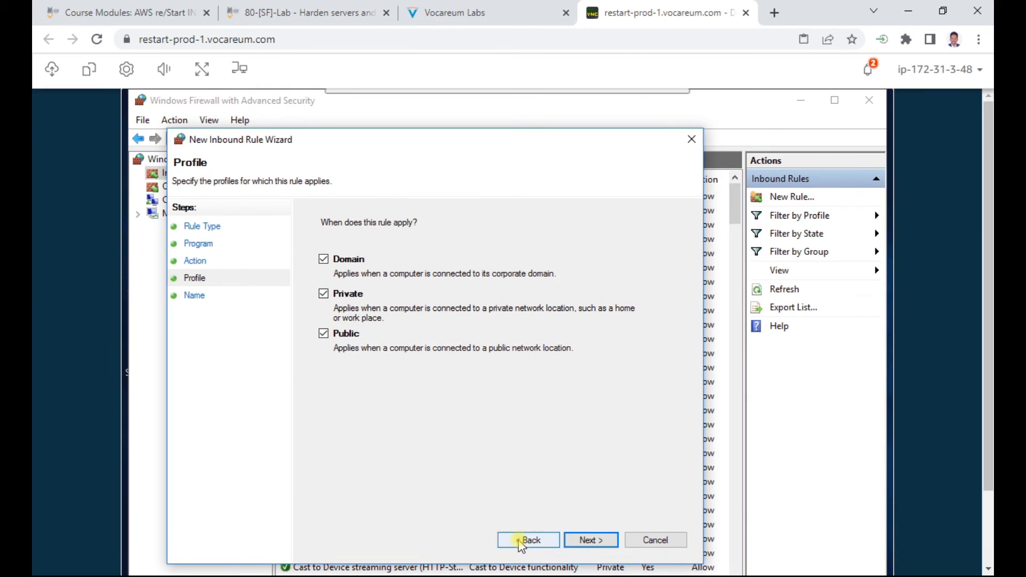
pyautogui.click(520, 542)
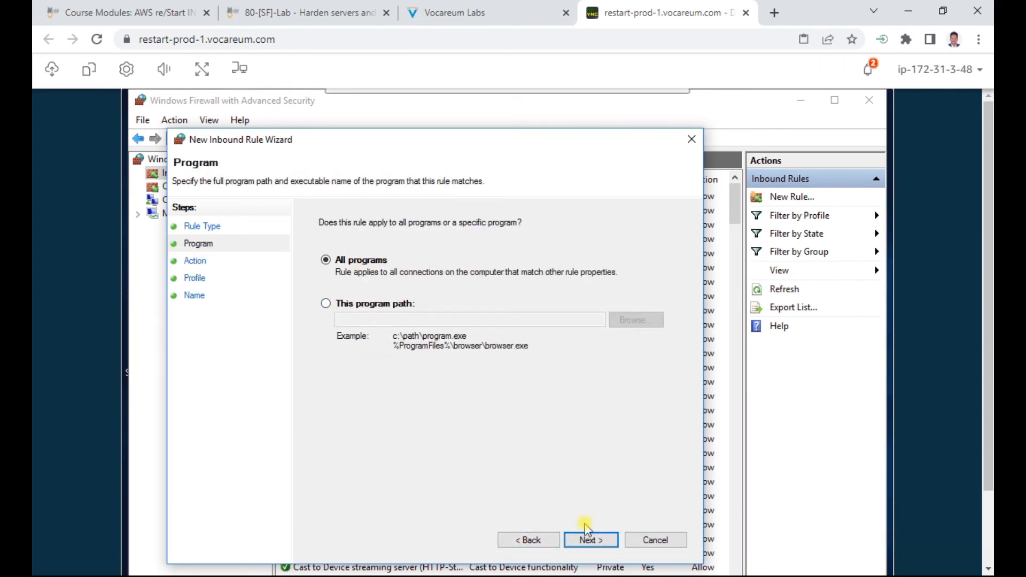
pyautogui.click(608, 543)
pyautogui.click(604, 541)
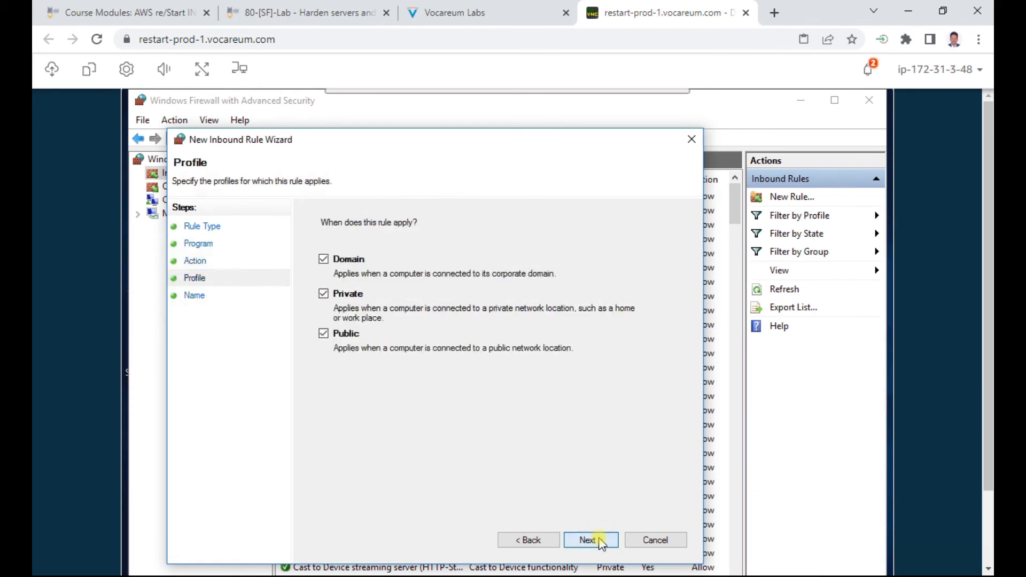
pyautogui.click(602, 543)
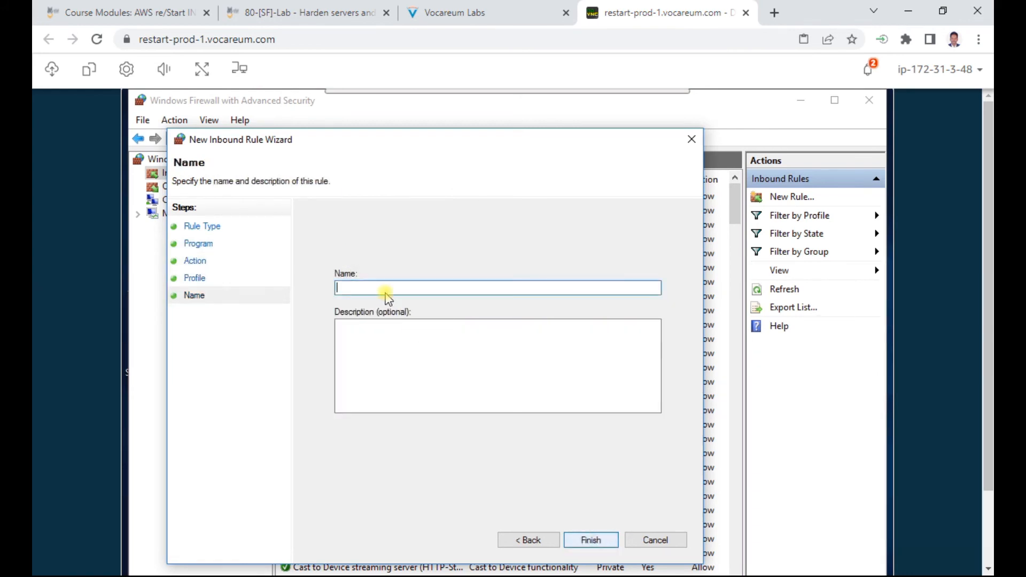
# Step: Copy 'Allow ICMPv4' from step 2.16, paste it as the rule name, and finish
pyautogui.click(463, 11)
pyautogui.scroll(-1, 409, 408)
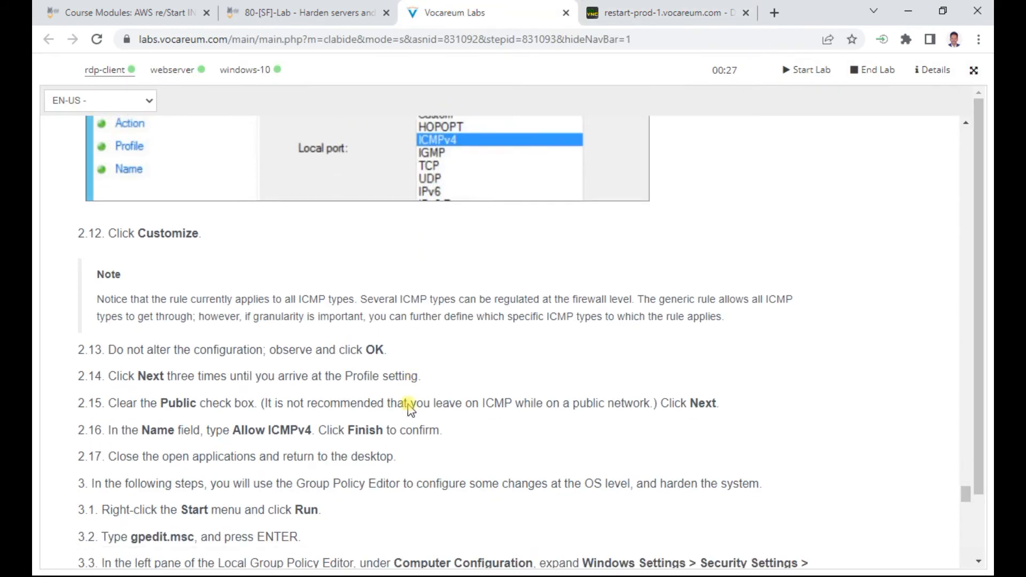
pyautogui.scroll(-1, 410, 409)
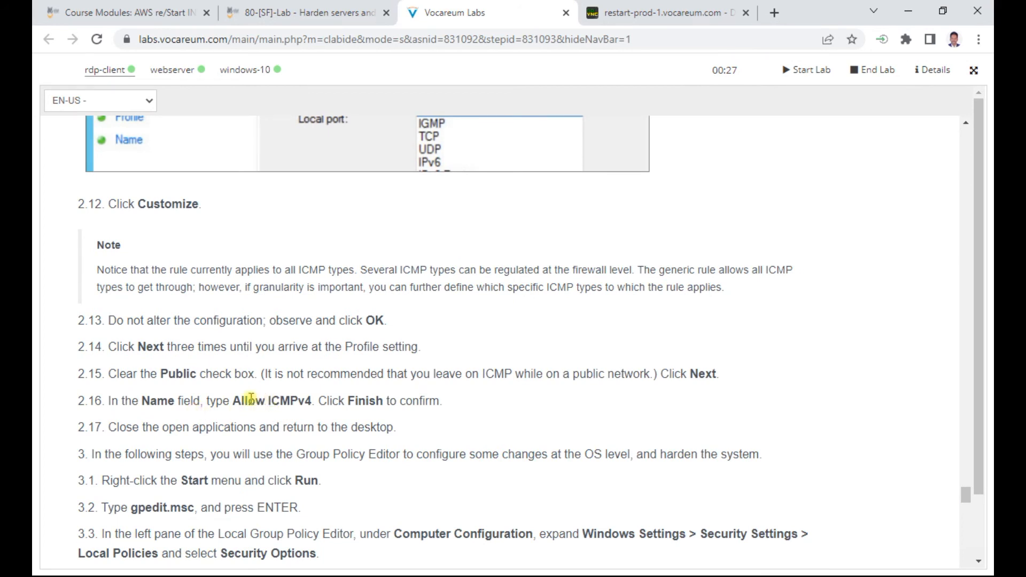
pyautogui.moveTo(233, 401); pyautogui.dragTo(311, 401)
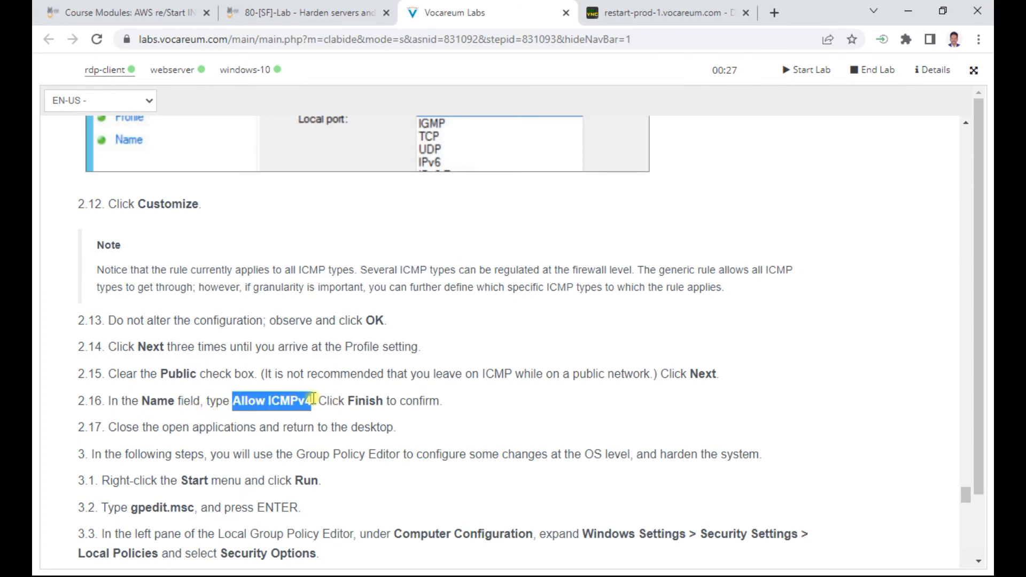
pyautogui.rightClick(272, 401)
pyautogui.click(303, 409)
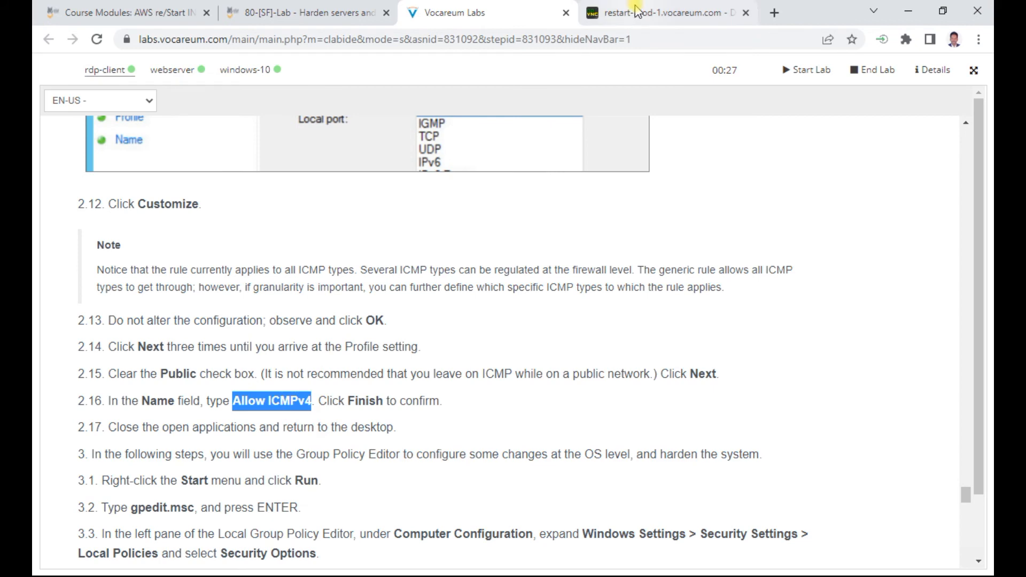
pyautogui.click(668, 12)
pyautogui.hotkey('ctrl', 'v')
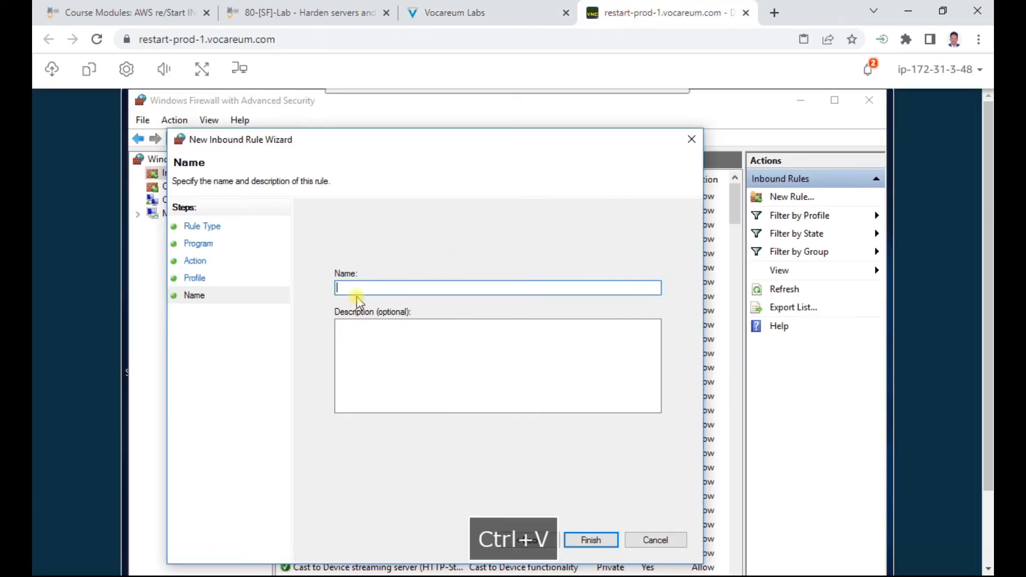
pyautogui.click(593, 536)
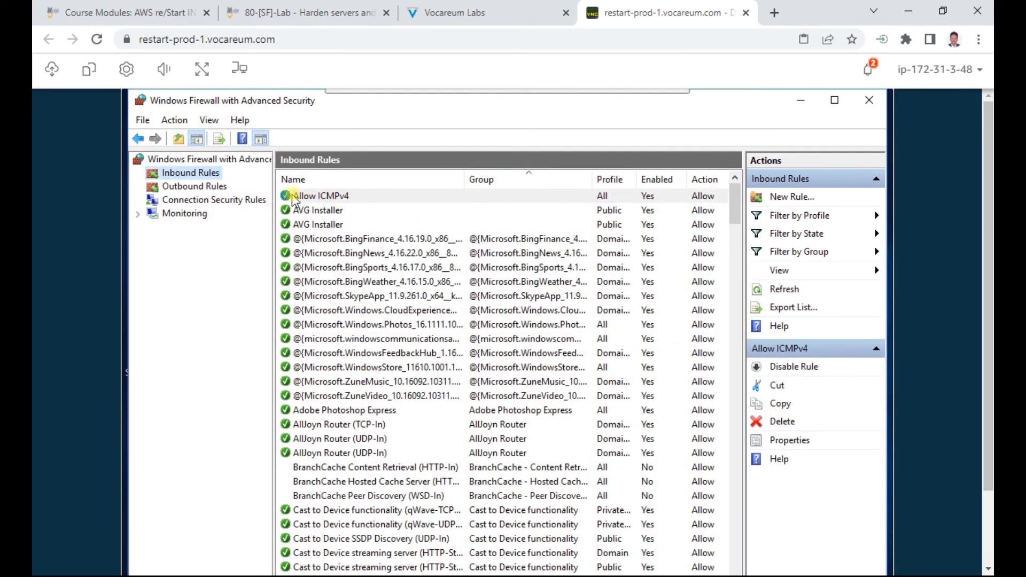
# Step: Highlight the gpedit command in instruction step 3.2
pyautogui.click(468, 14)
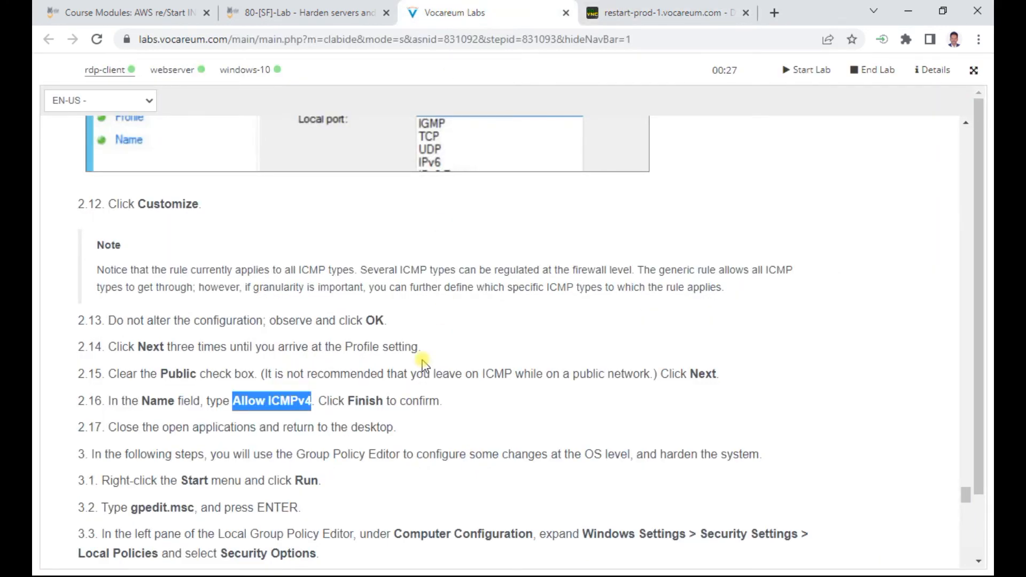
pyautogui.scroll(-3, 422, 363)
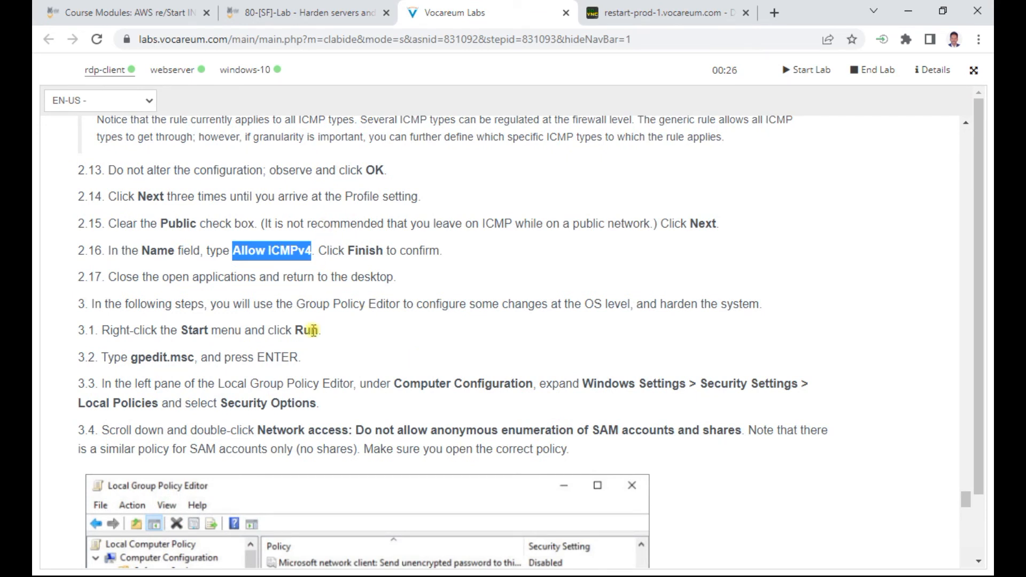
pyautogui.doubleClick(150, 358)
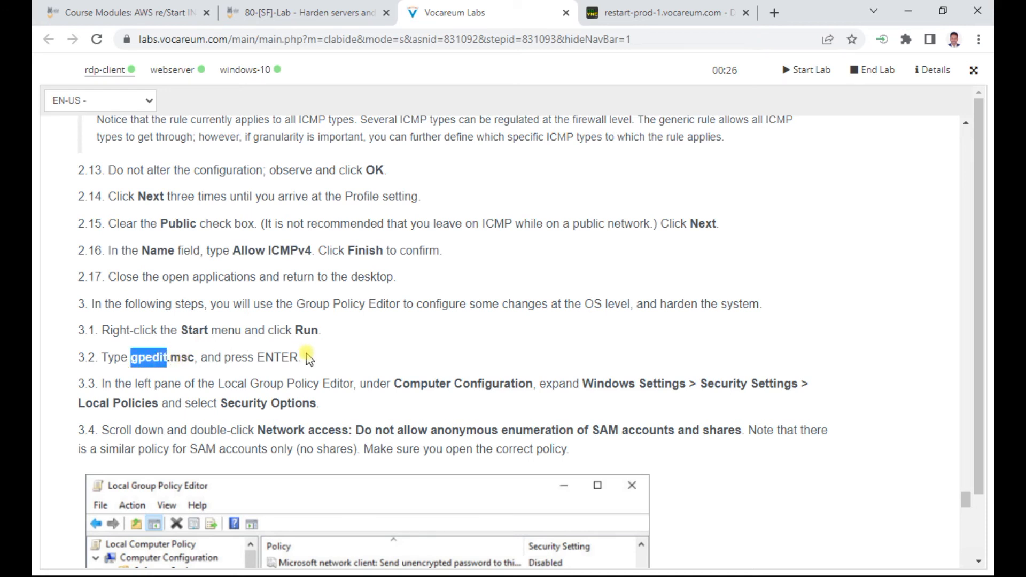
pyautogui.scroll(-2, 309, 358)
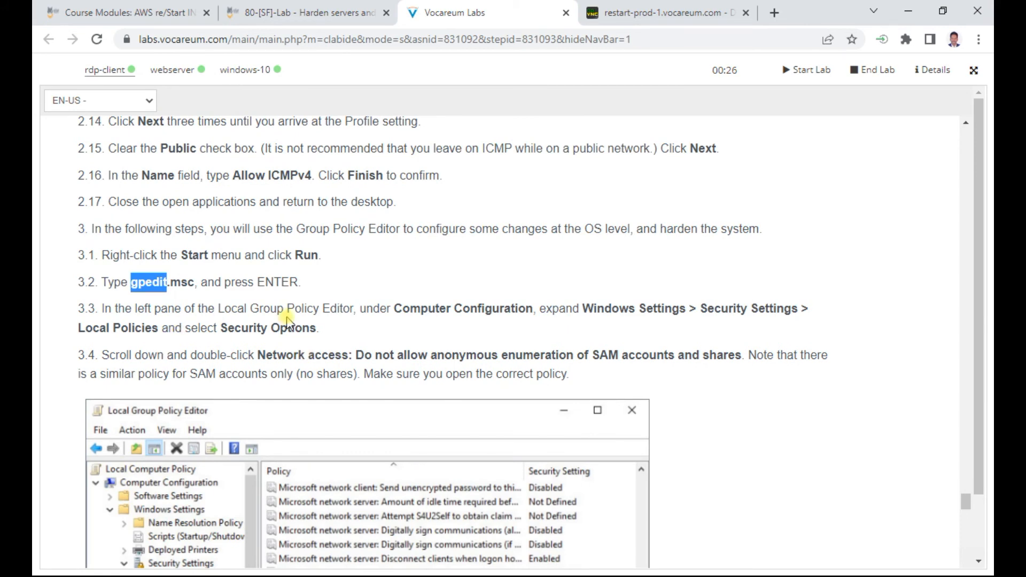
pyautogui.scroll(-4, 286, 321)
pyautogui.scroll(2, 213, 247)
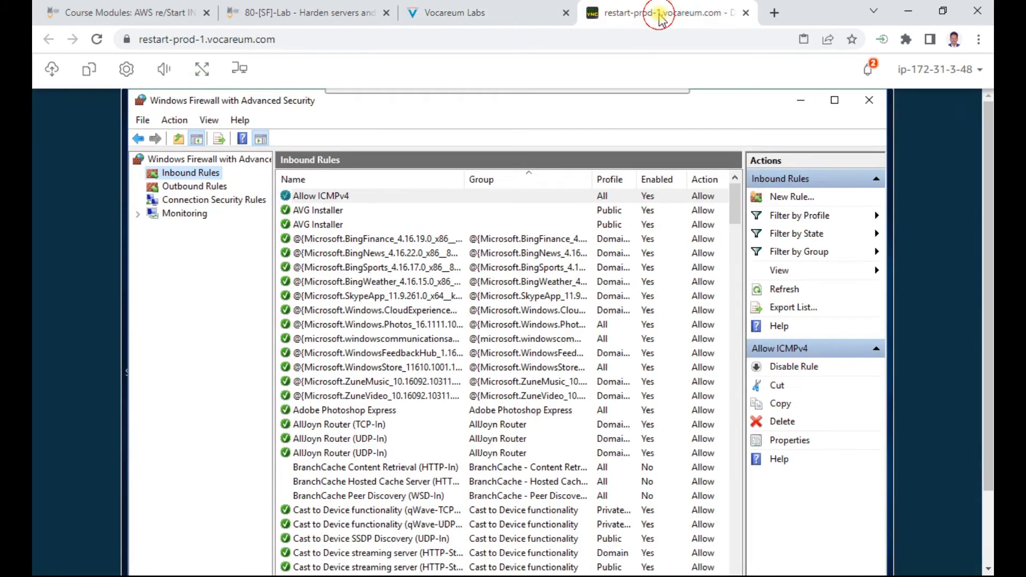
# Step: Close the Windows Firewall with Advanced Security, Administrative Tools, and System and Security windows
pyautogui.click(660, 12)
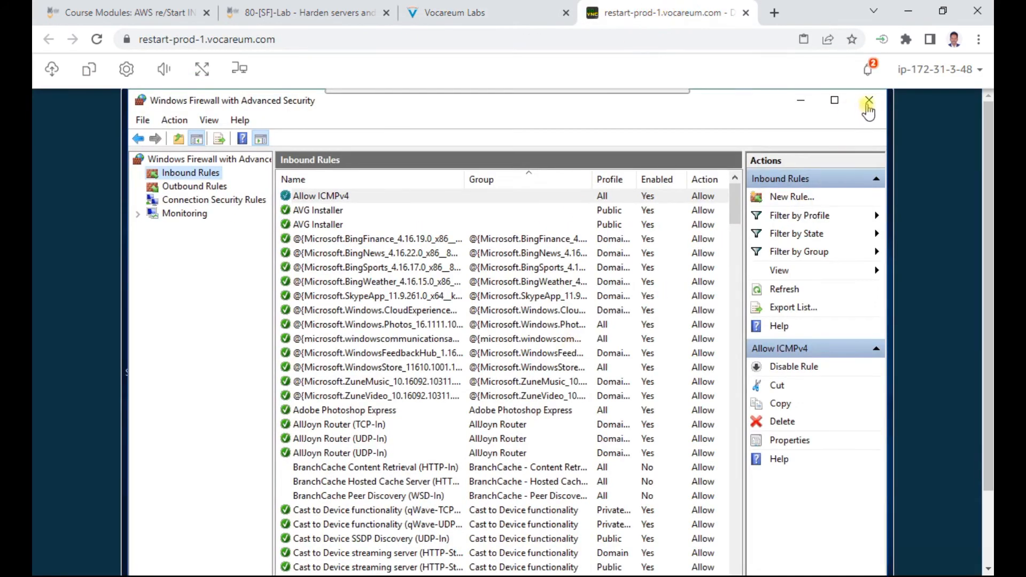
pyautogui.click(868, 101)
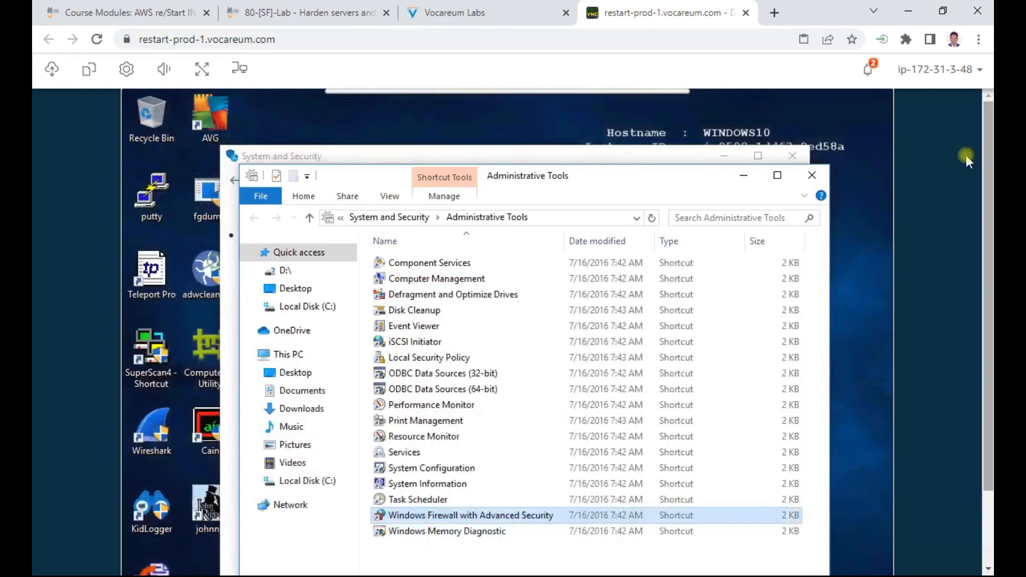
pyautogui.click(811, 175)
pyautogui.click(793, 156)
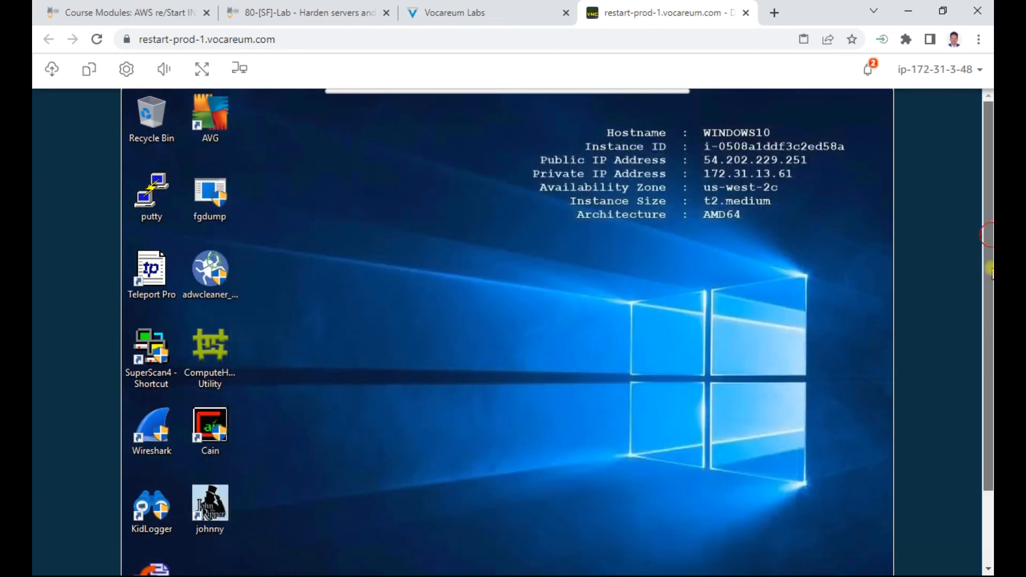
pyautogui.moveTo(990, 270); pyautogui.dragTo(990, 342)
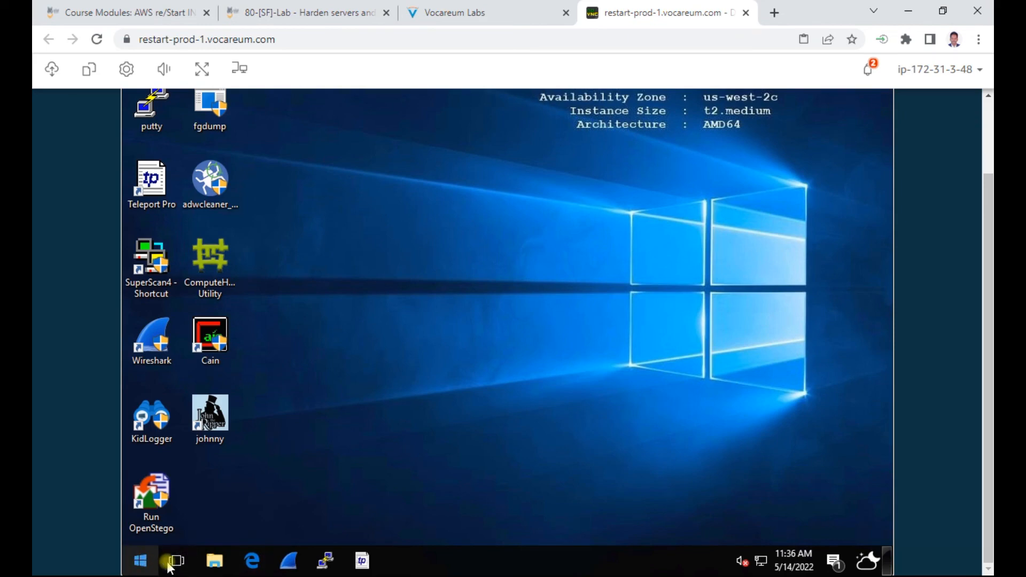
# Step: Search 'gpedit' from the remote Start menu and launch the Edit group policy result
pyautogui.click(148, 562)
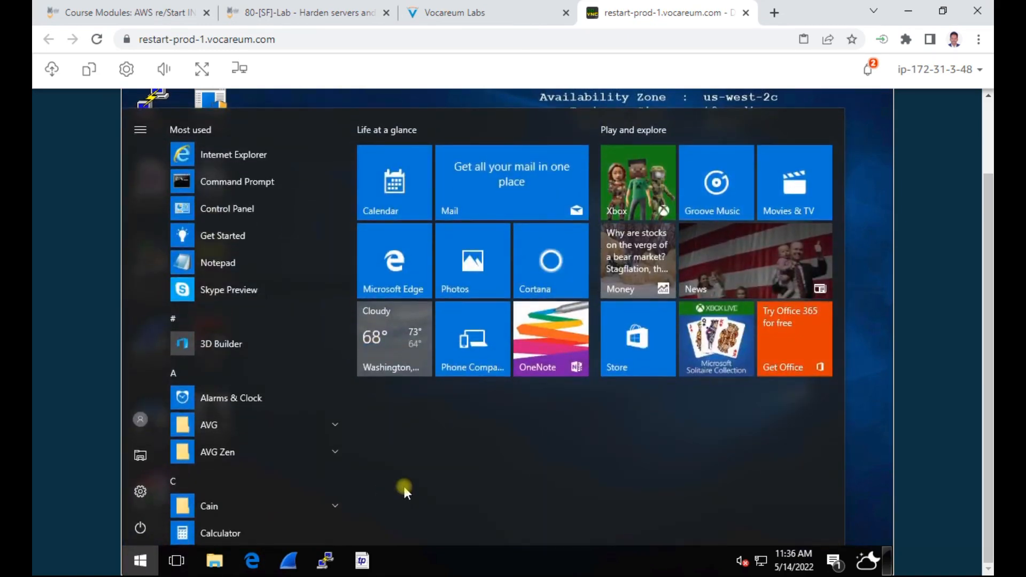
pyautogui.write('gp')
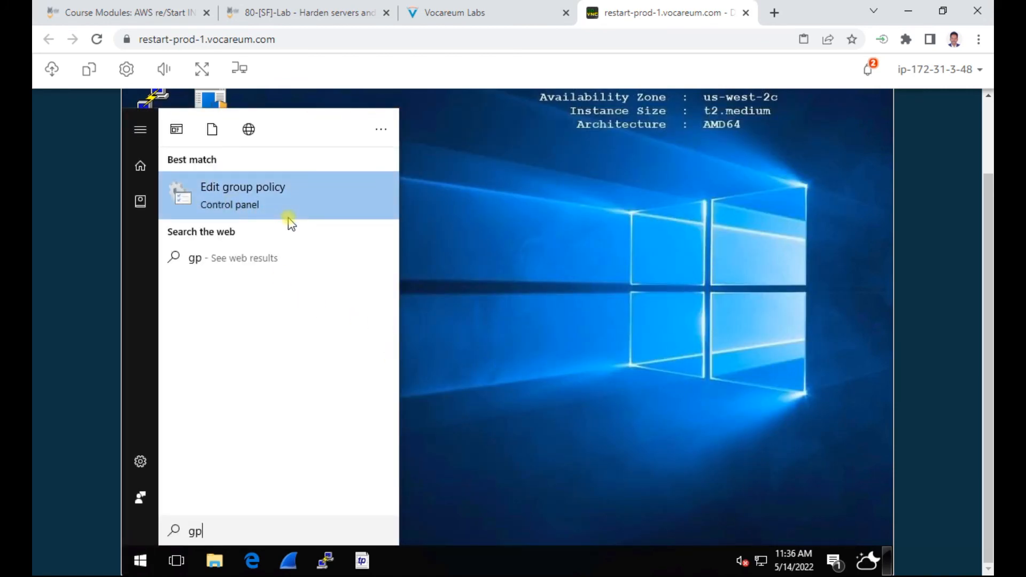
pyautogui.write('edit')
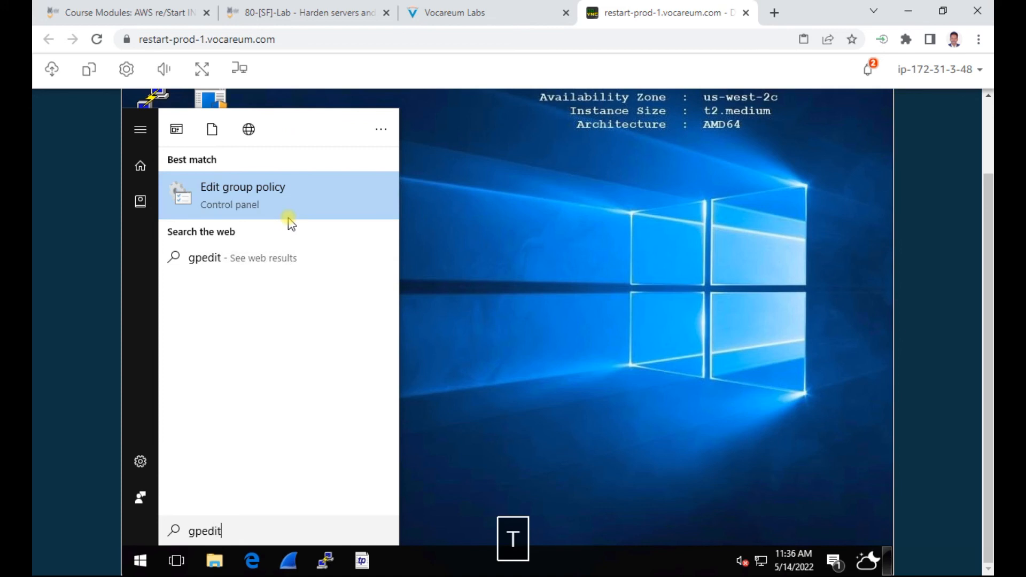
pyautogui.click(260, 199)
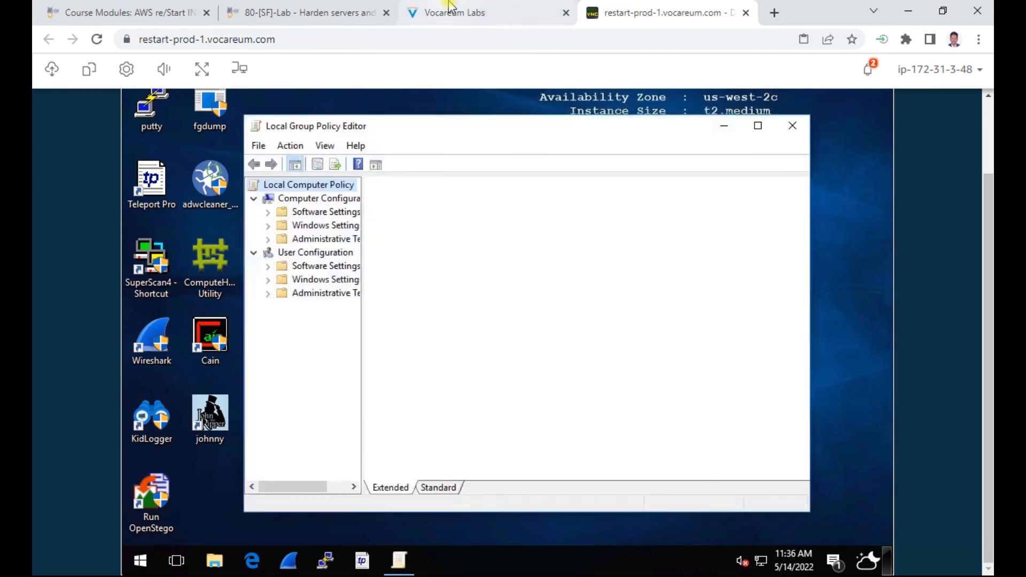
# Step: Compare lab step 3.3 with the policy tree, briefly expanding Administrative Templates
pyautogui.click(454, 14)
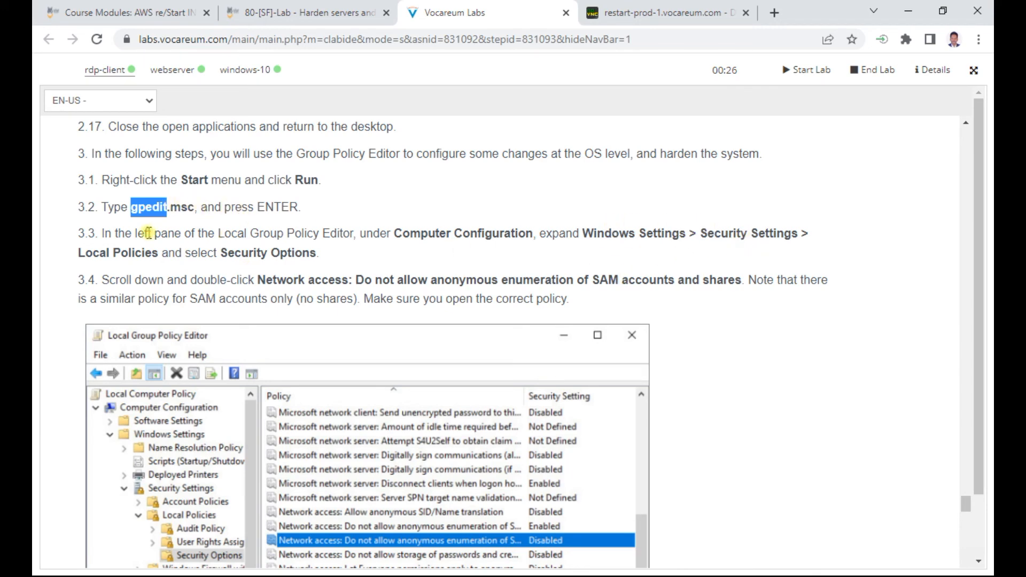
pyautogui.click(633, 13)
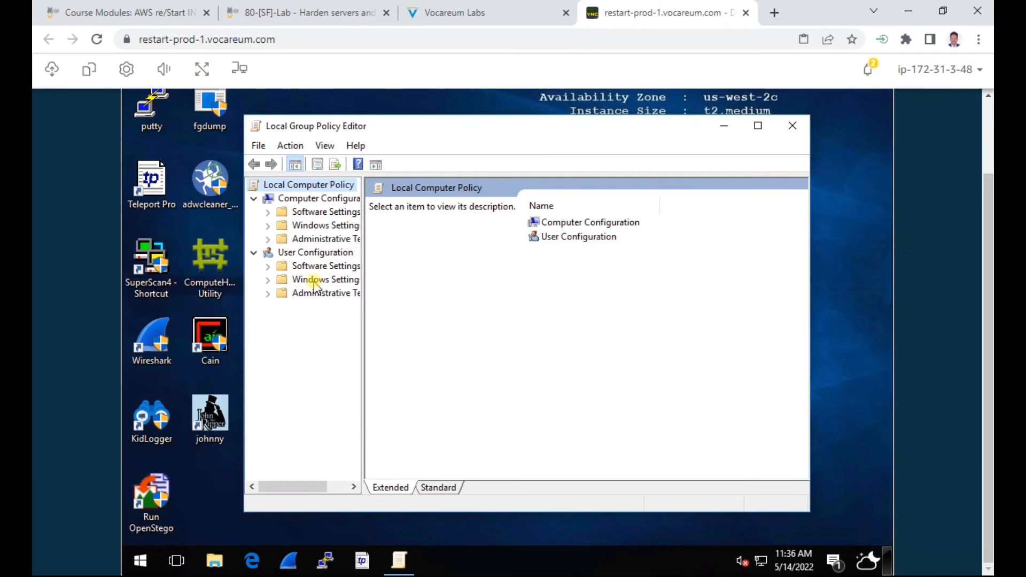
pyautogui.click(331, 240)
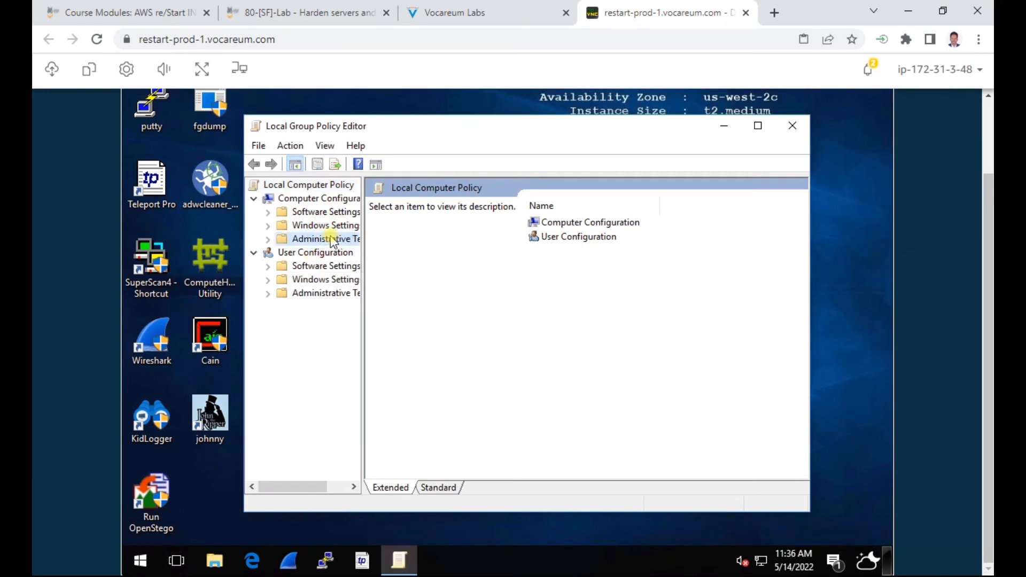
pyautogui.click(331, 239)
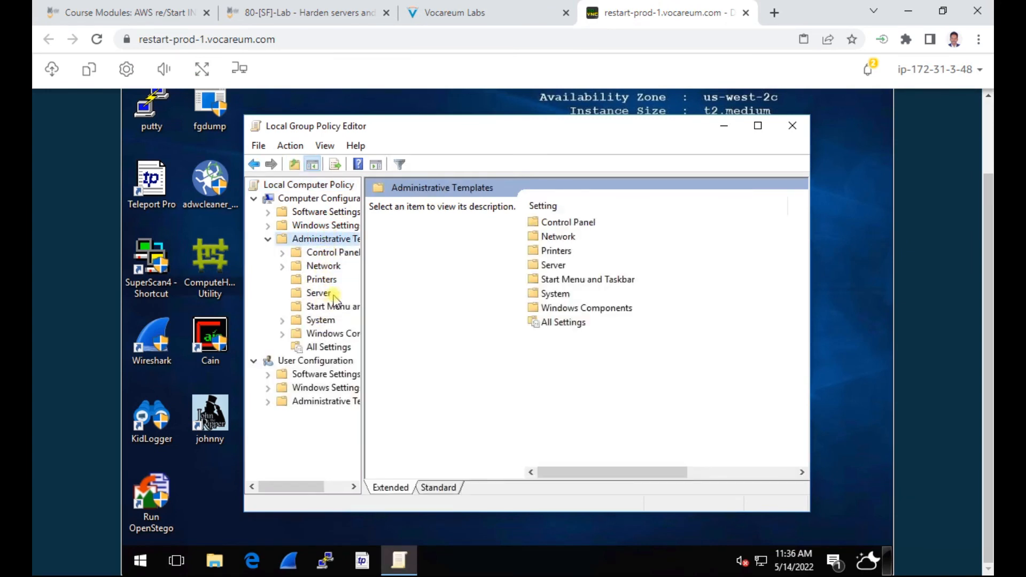
pyautogui.click(526, 10)
pyautogui.doubleClick(437, 233)
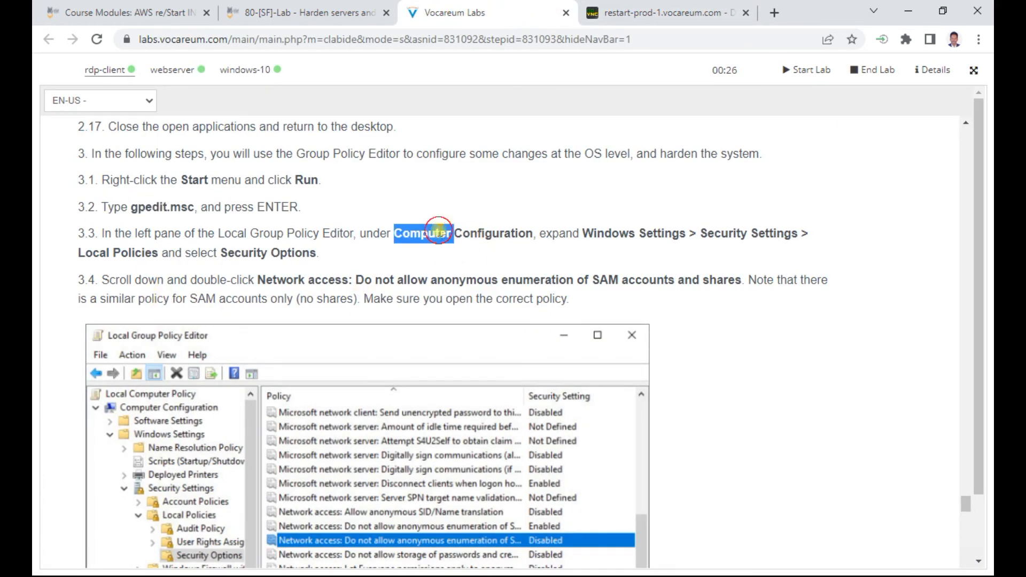
pyautogui.click(687, 14)
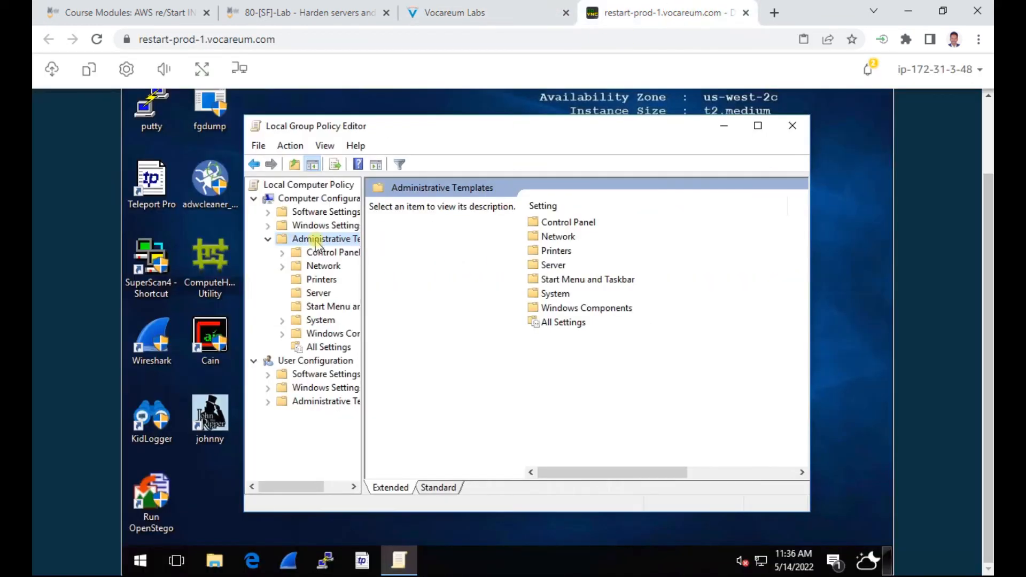
# Step: Expand Computer Configuration > Windows Settings > Security Settings in the policy editor
pyautogui.doubleClick(328, 200)
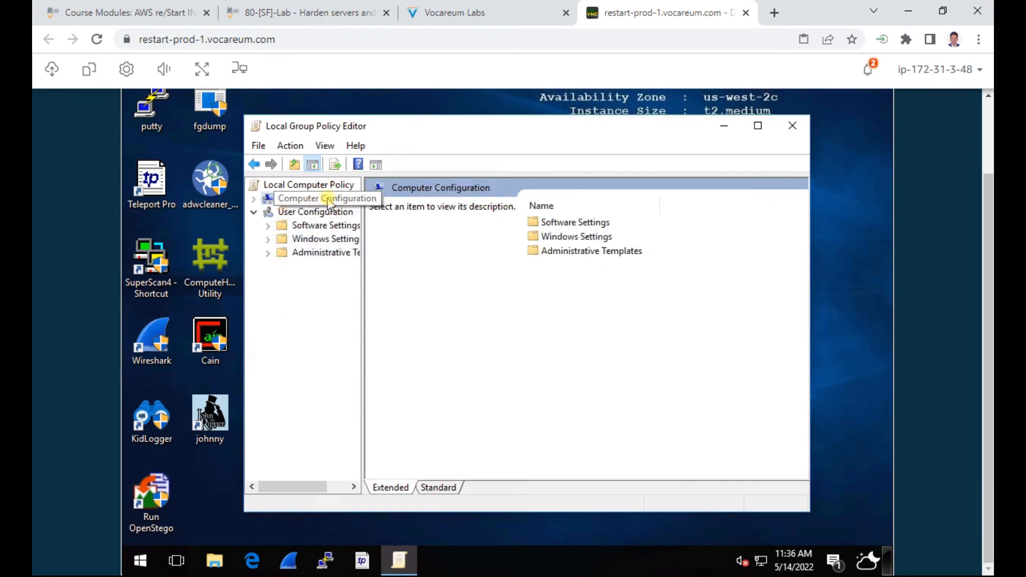
pyautogui.doubleClick(328, 201)
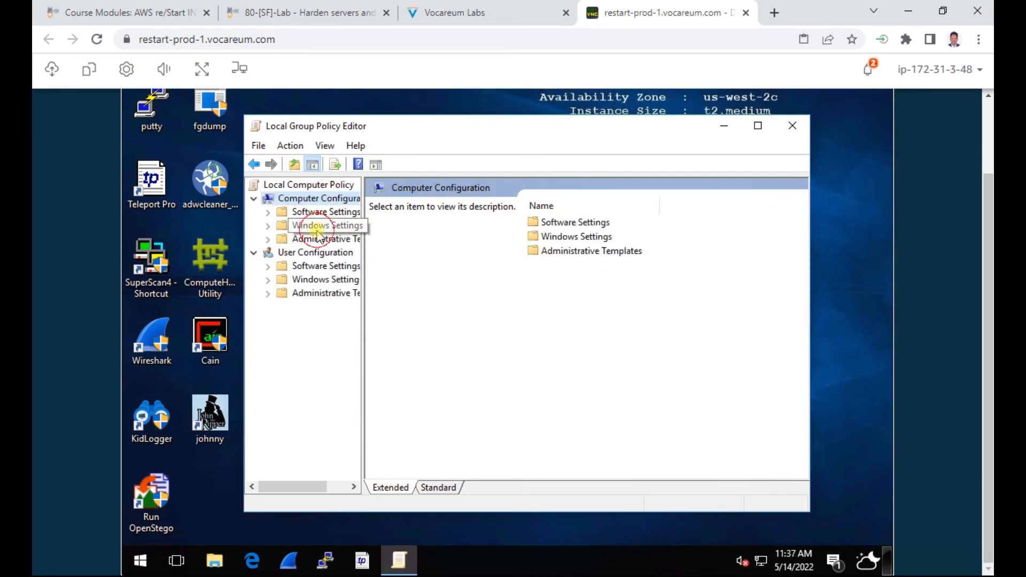
pyautogui.doubleClick(350, 226)
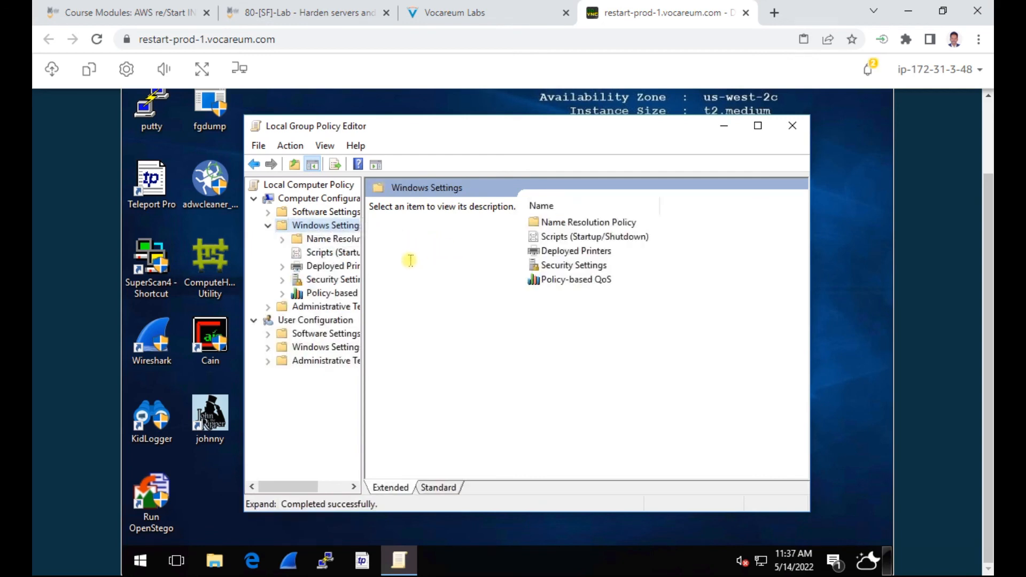
pyautogui.click(341, 282)
pyautogui.doubleClick(341, 281)
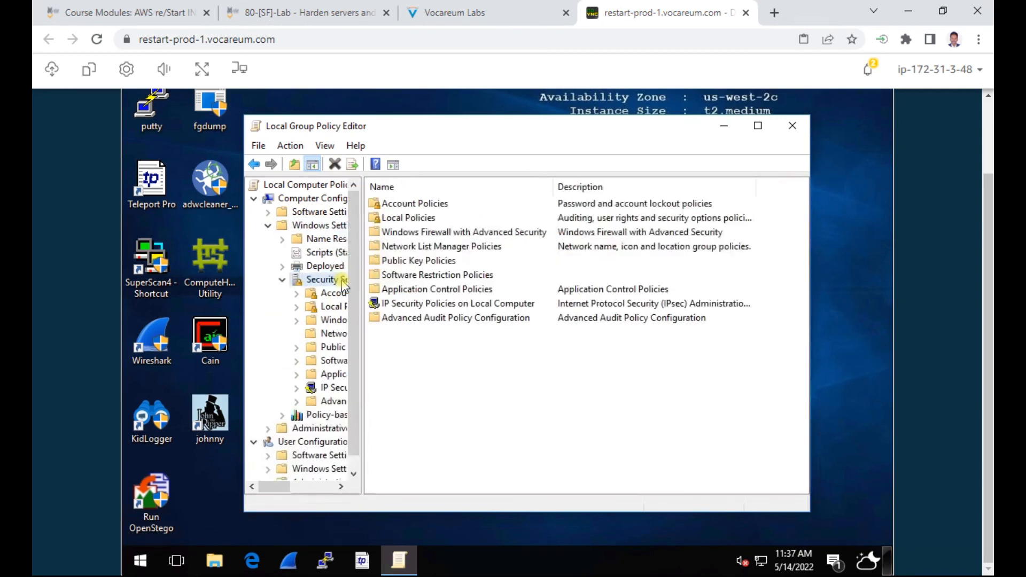
# Step: Open Local Policies > Security Options, then bring up lab step 3.4
pyautogui.click(528, 13)
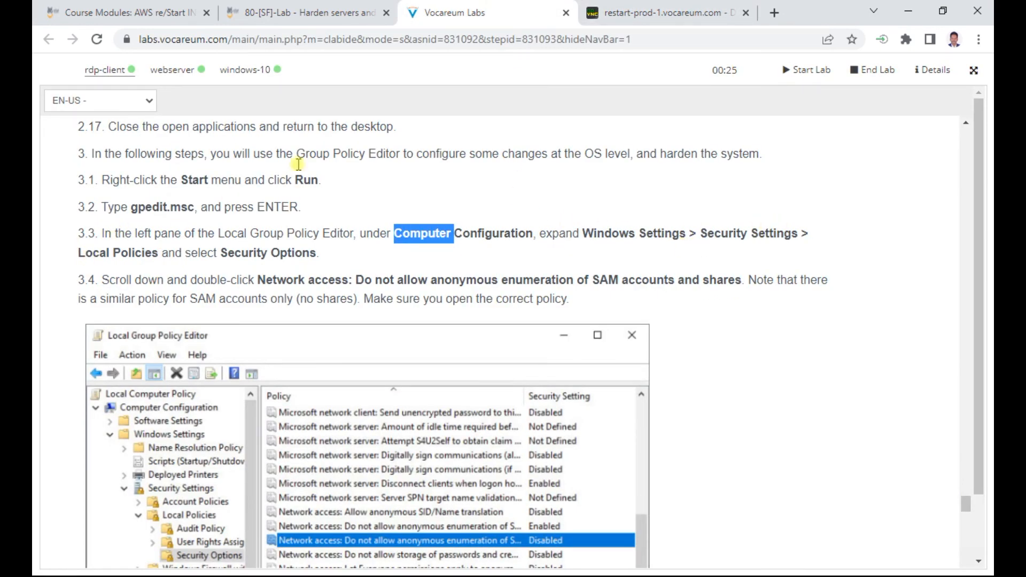
pyautogui.click(667, 13)
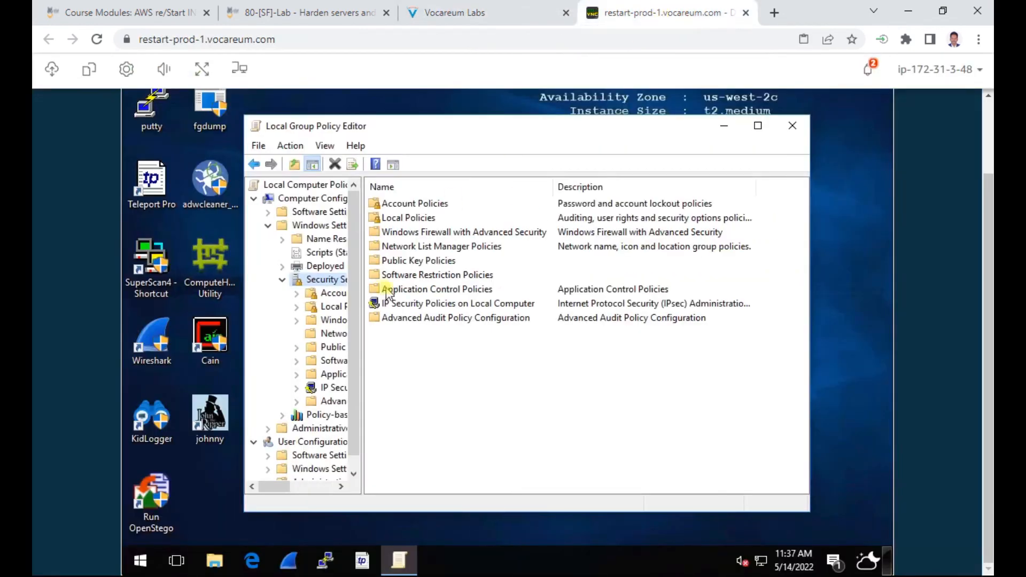
pyautogui.doubleClick(405, 219)
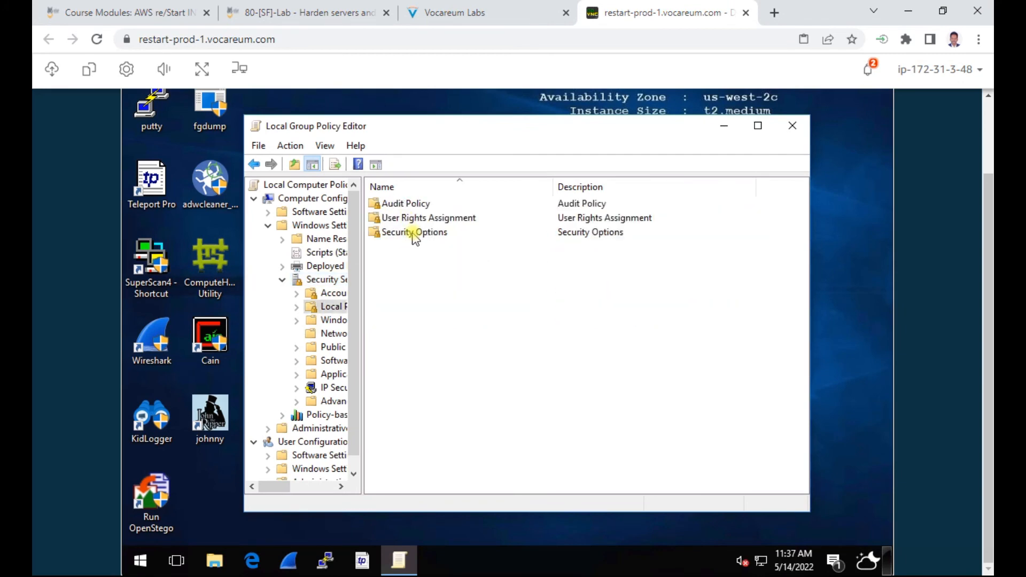
pyautogui.doubleClick(413, 233)
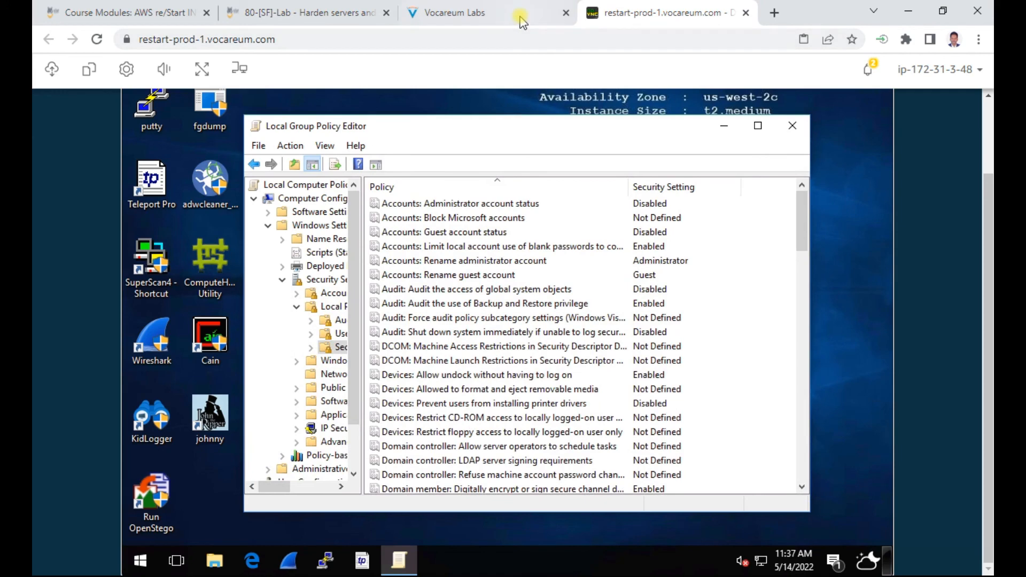
pyautogui.click(488, 13)
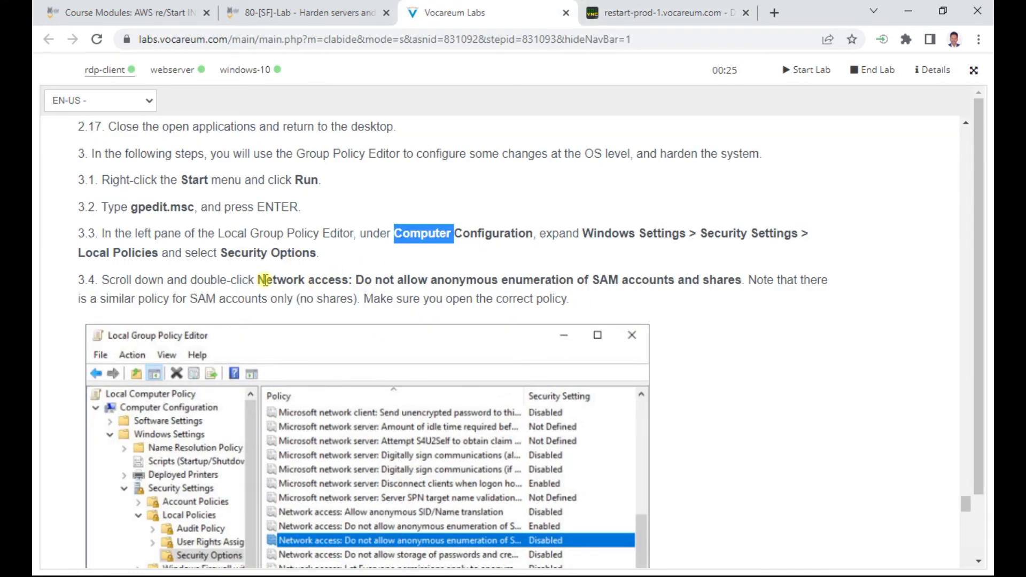
# Step: Locate and select 'Network access: Do not allow anonymous enumeration of SAM accounts and shares'
pyautogui.moveTo(260, 275); pyautogui.dragTo(748, 286)
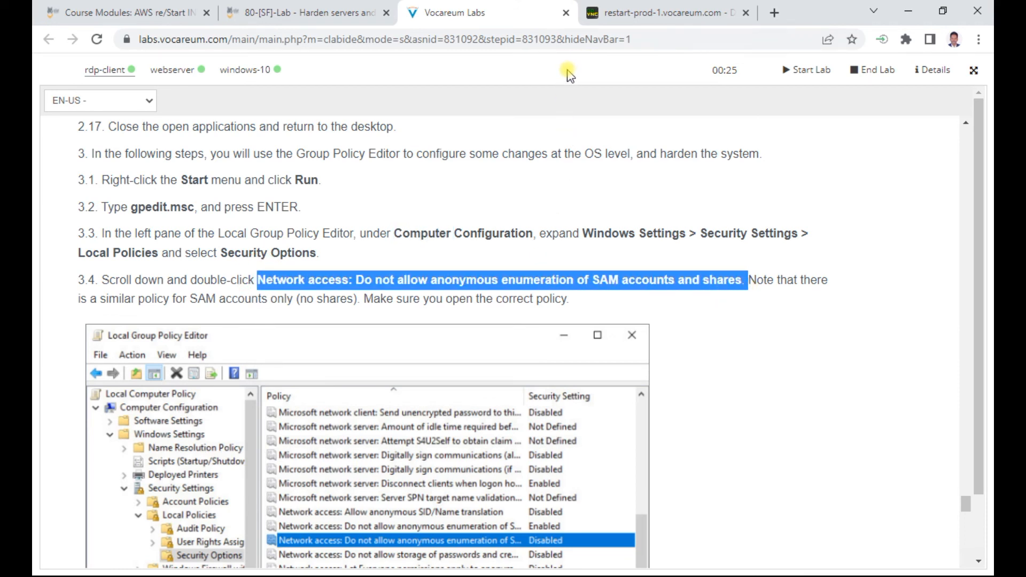
pyautogui.click(628, 14)
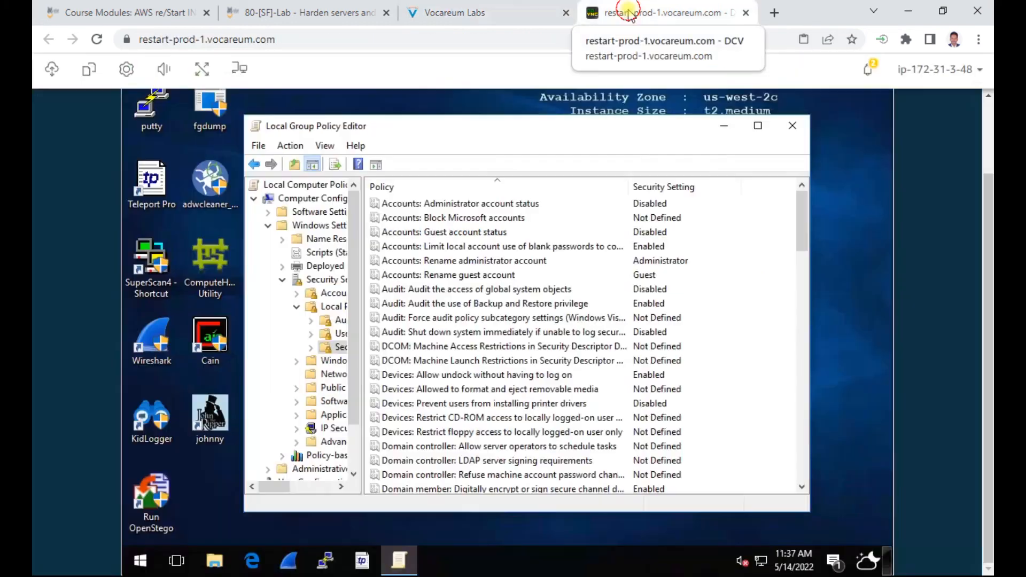
pyautogui.moveTo(806, 230); pyautogui.dragTo(794, 382)
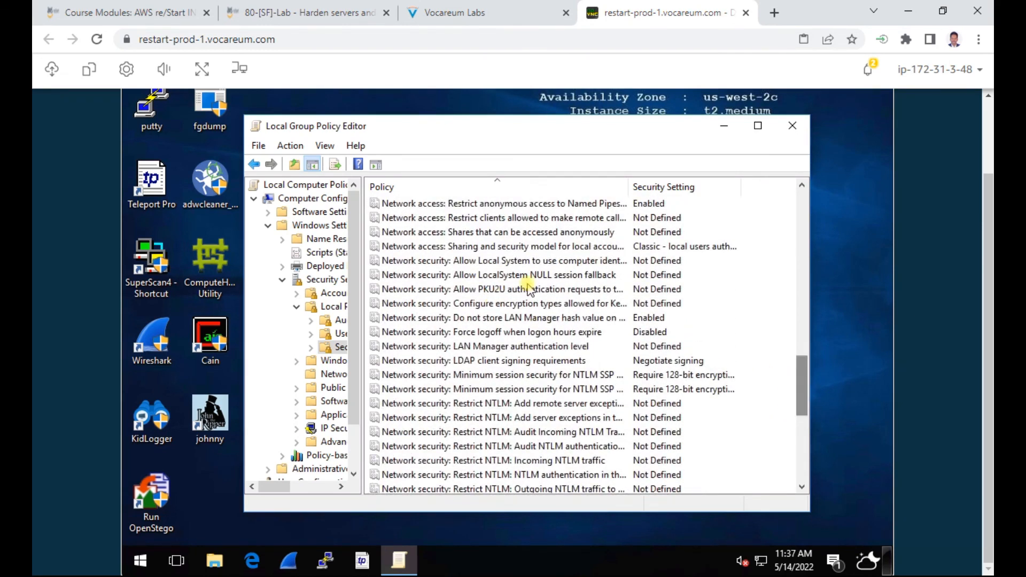
pyautogui.scroll(4, 751, 343)
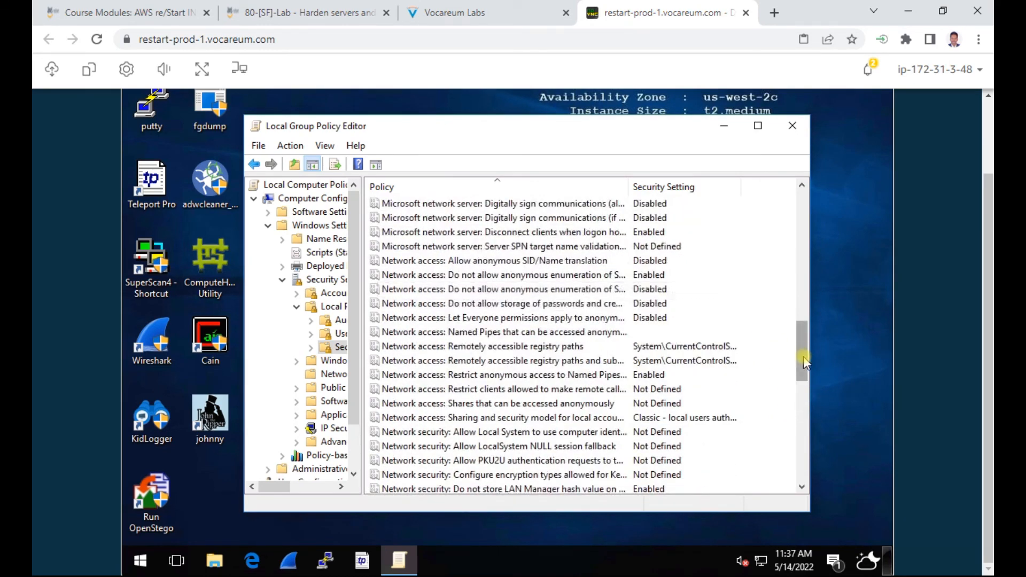
pyautogui.scroll(1, 800, 329)
pyautogui.scroll(1, 800, 326)
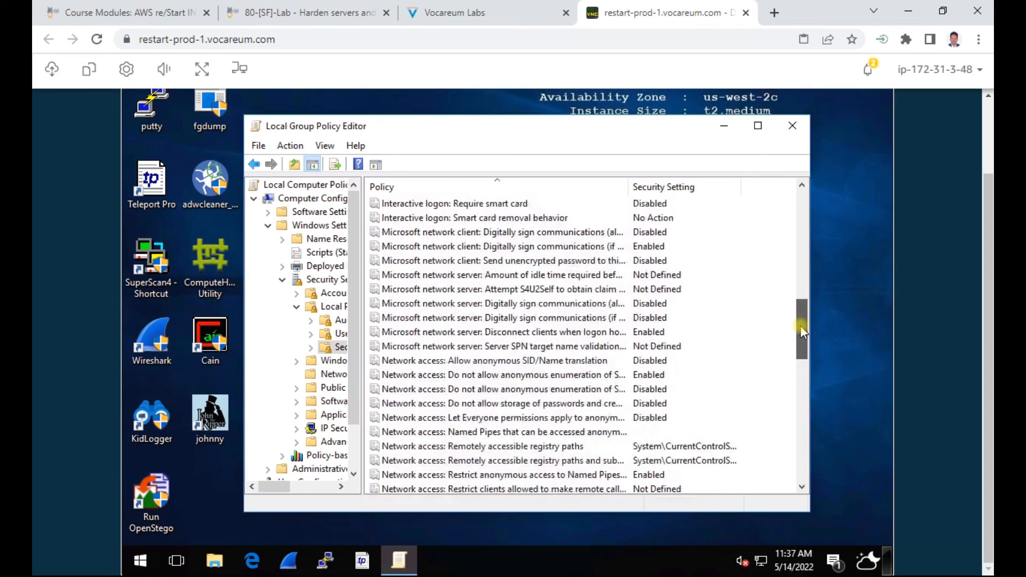
pyautogui.click(510, 376)
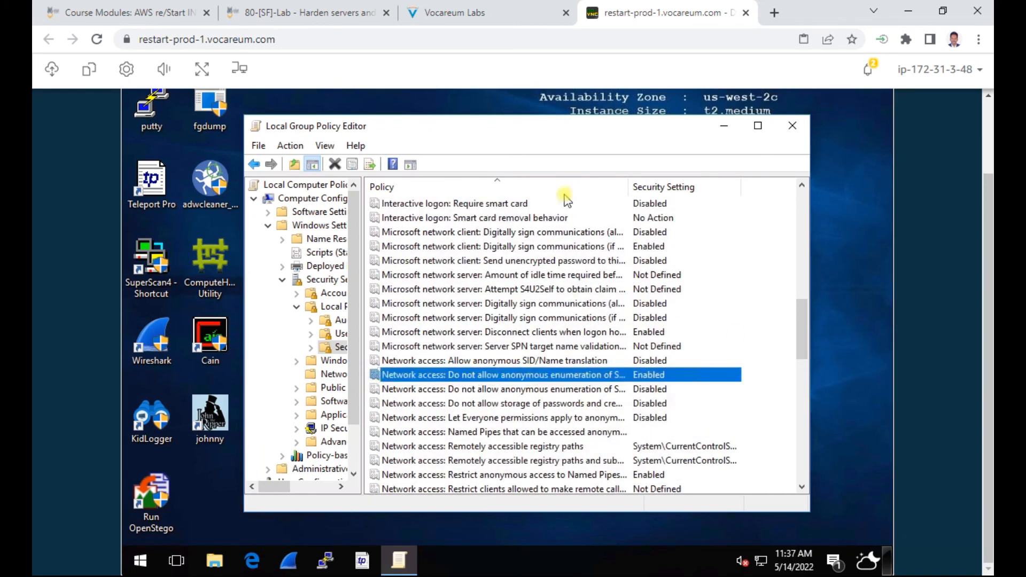
# Step: Check the policy against the instructions, open its properties, then return to step 3.5
pyautogui.click(469, 15)
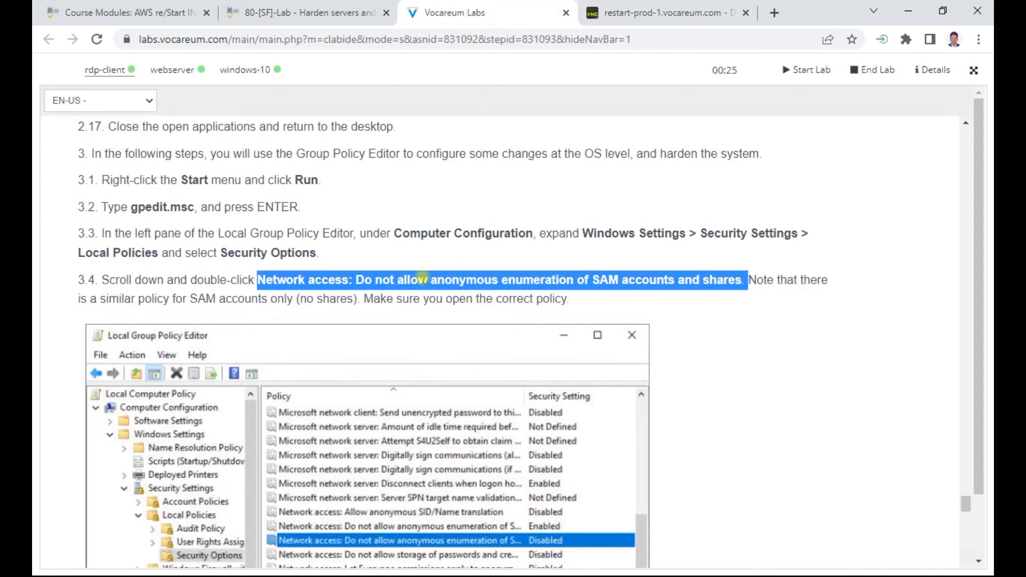
pyautogui.click(665, 12)
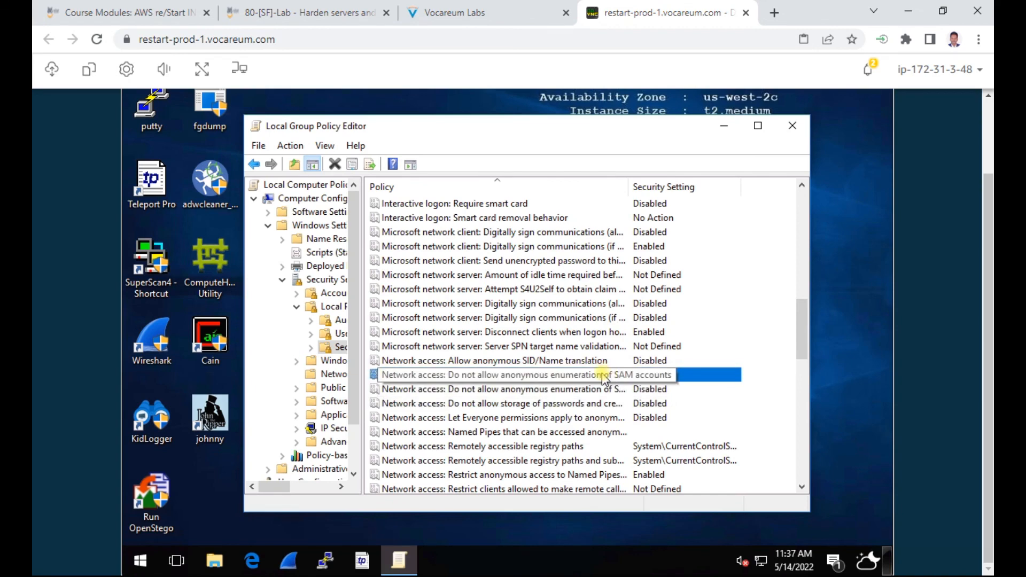
pyautogui.click(454, 12)
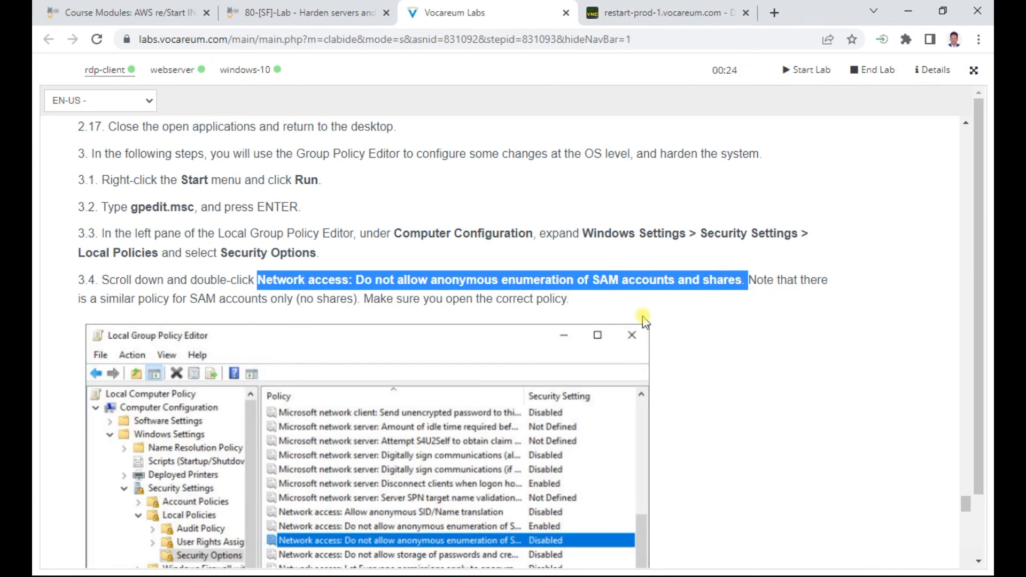
pyautogui.scroll(-2, 395, 299)
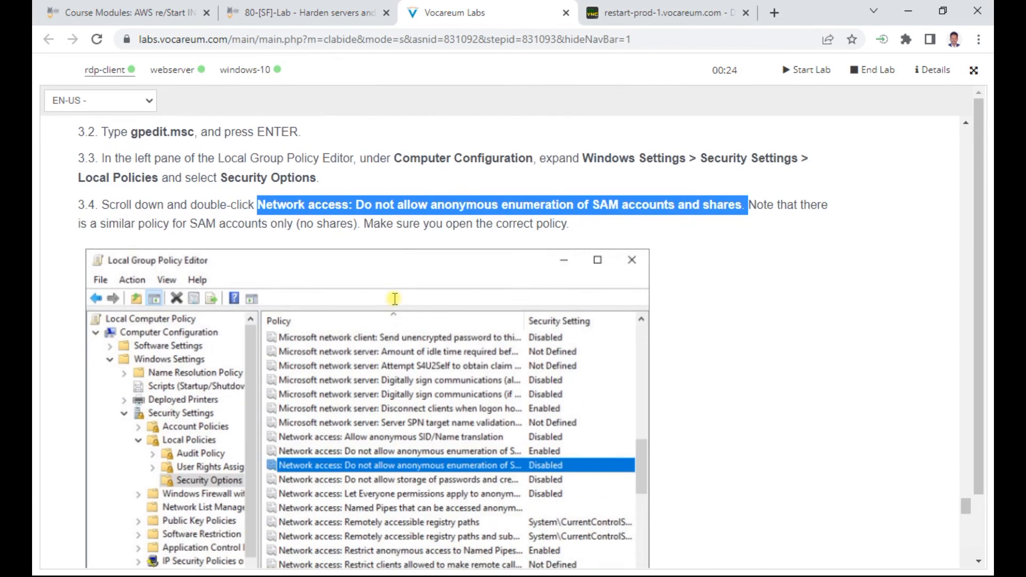
pyautogui.scroll(-4, 394, 298)
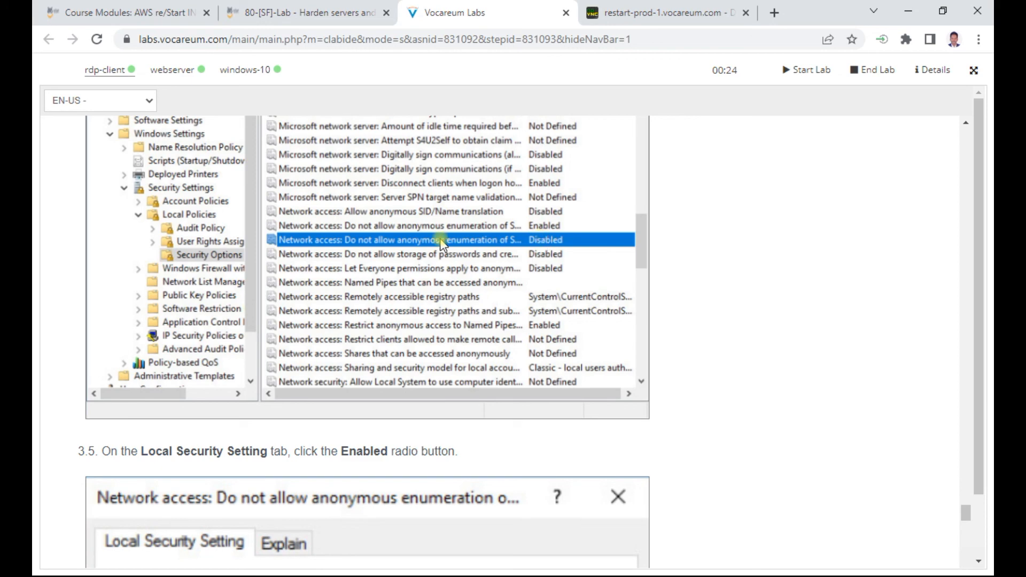
pyautogui.click(641, 13)
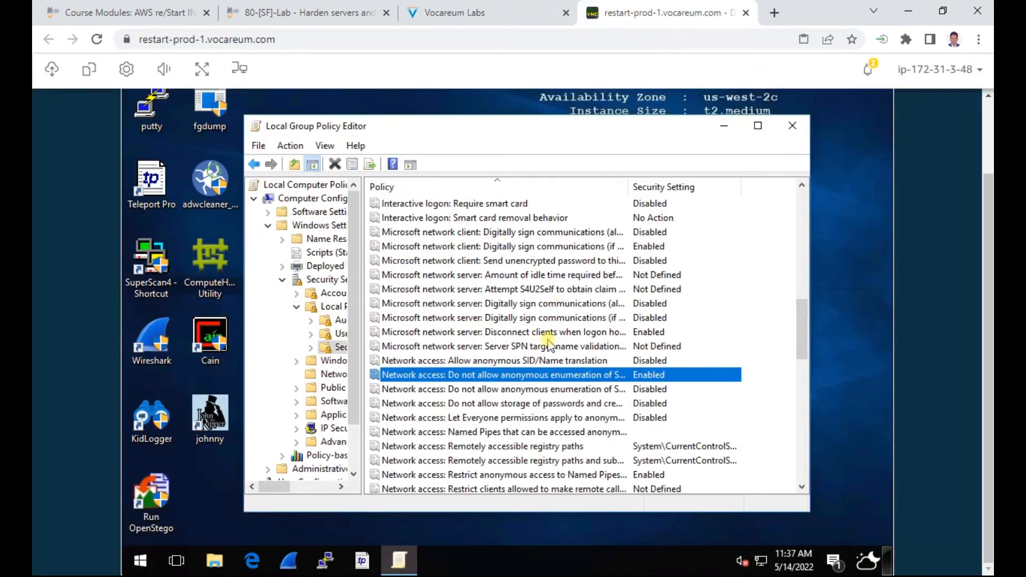
pyautogui.click(484, 390)
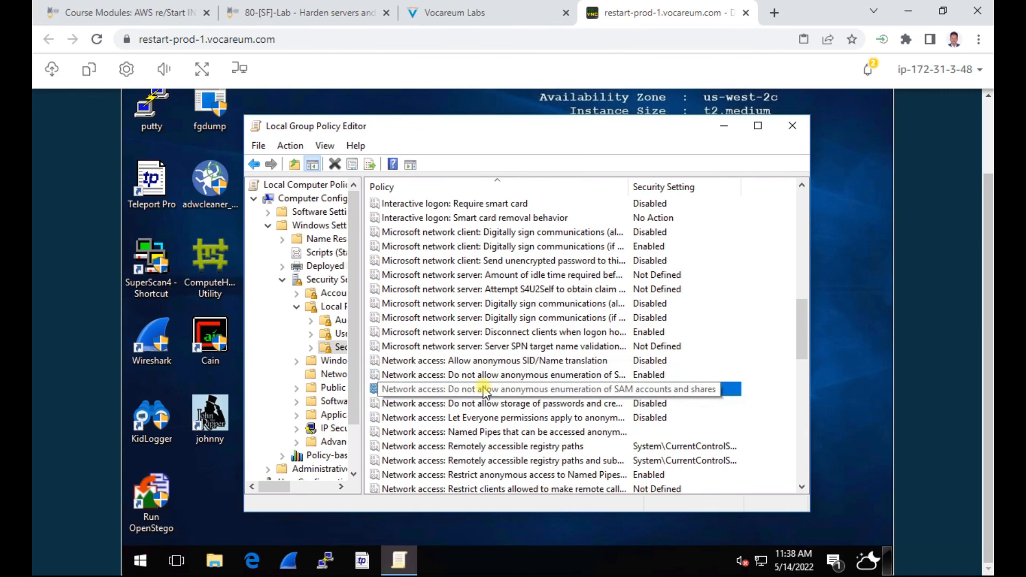
pyautogui.doubleClick(484, 390)
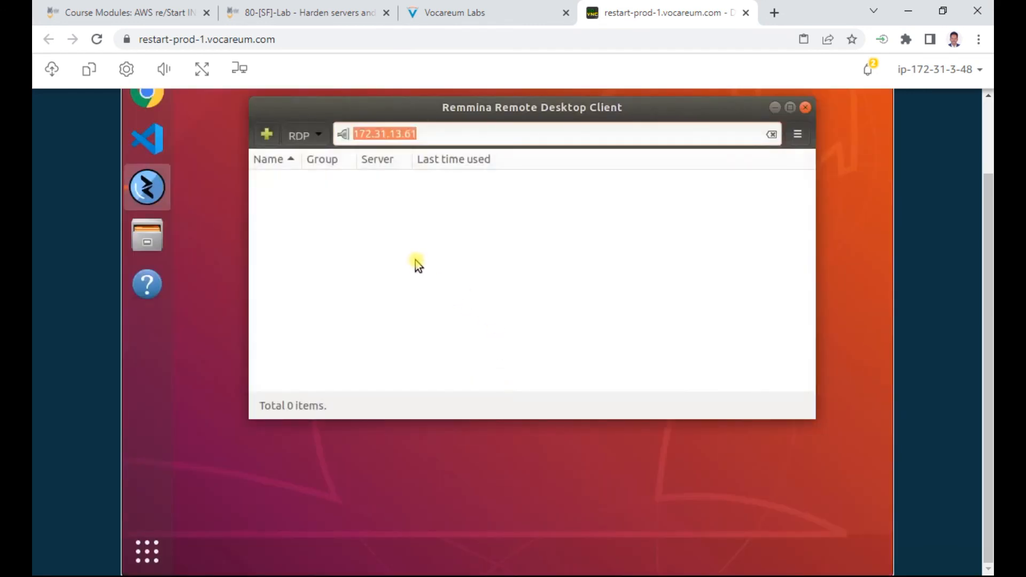
pyautogui.click(475, 9)
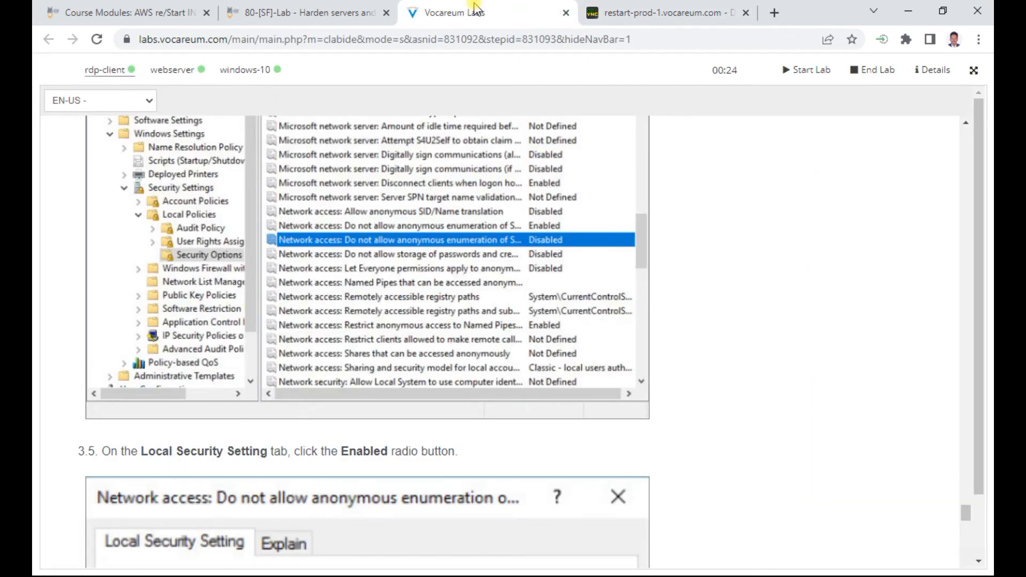
pyautogui.scroll(-5, 408, 299)
pyautogui.scroll(4, 405, 304)
pyautogui.scroll(-8, 357, 380)
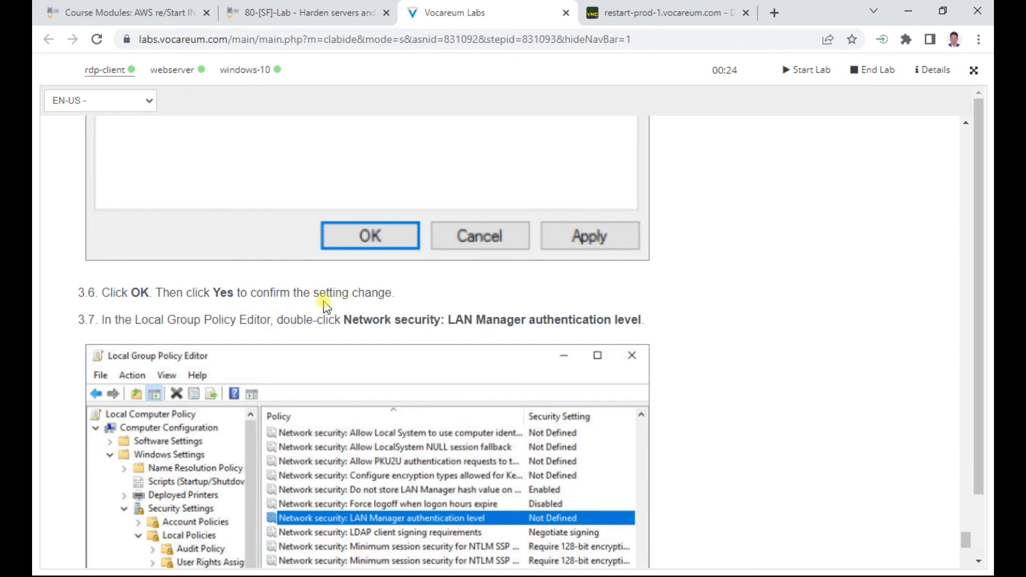
pyautogui.scroll(-1, 324, 306)
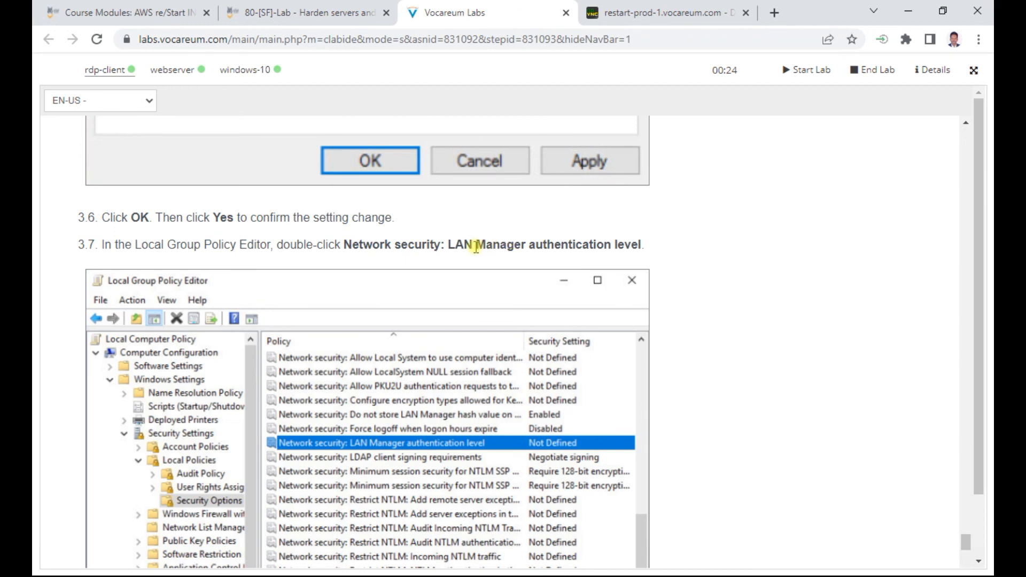
pyautogui.scroll(-1, 441, 261)
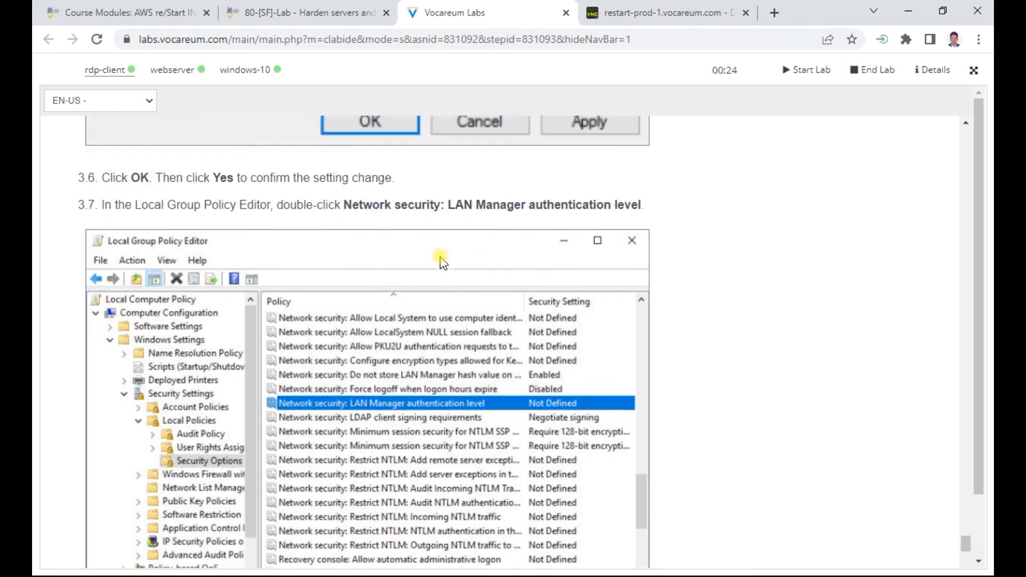
pyautogui.scroll(-10, 441, 260)
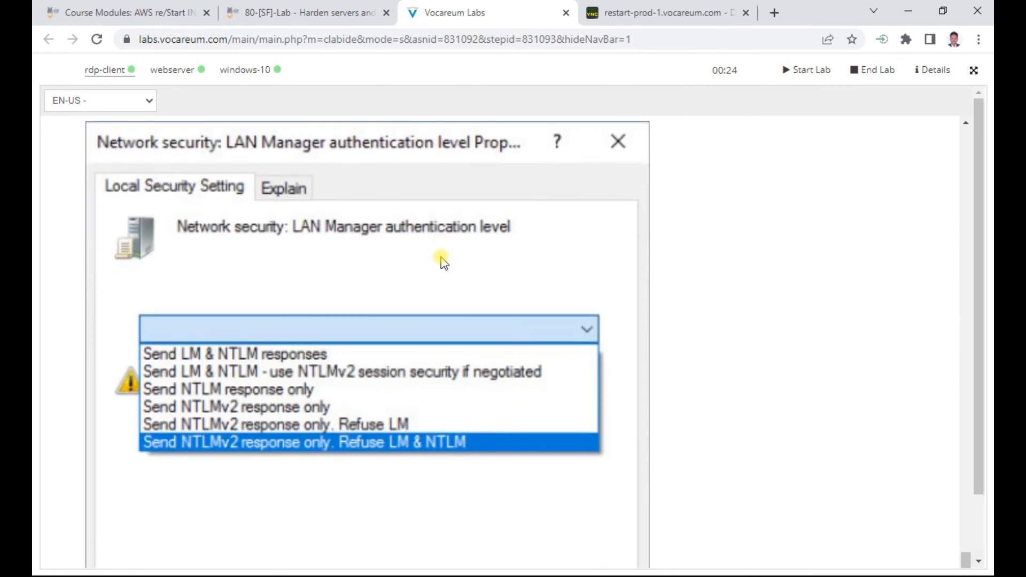
pyautogui.scroll(-12, 441, 261)
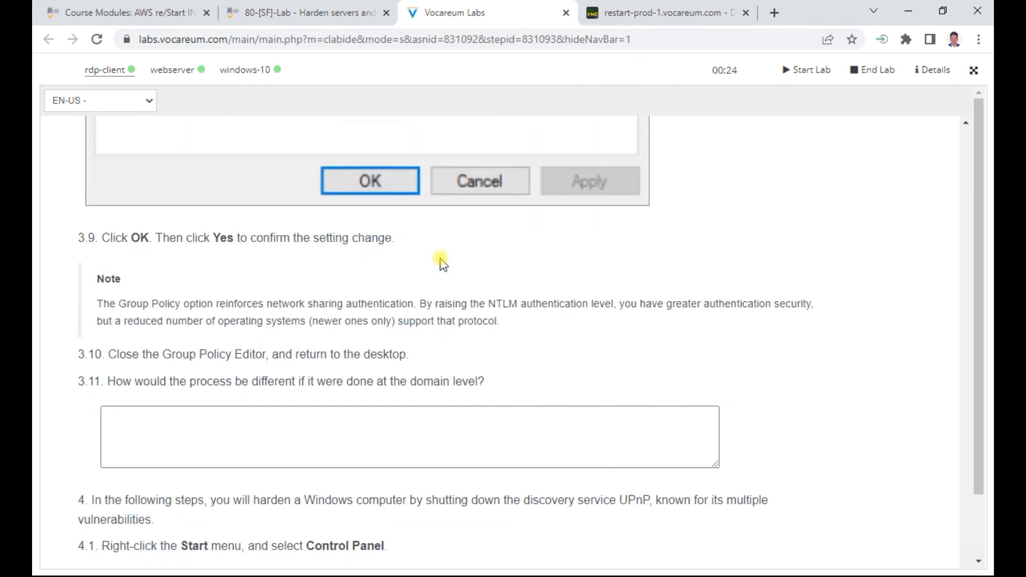
pyautogui.scroll(2, 441, 261)
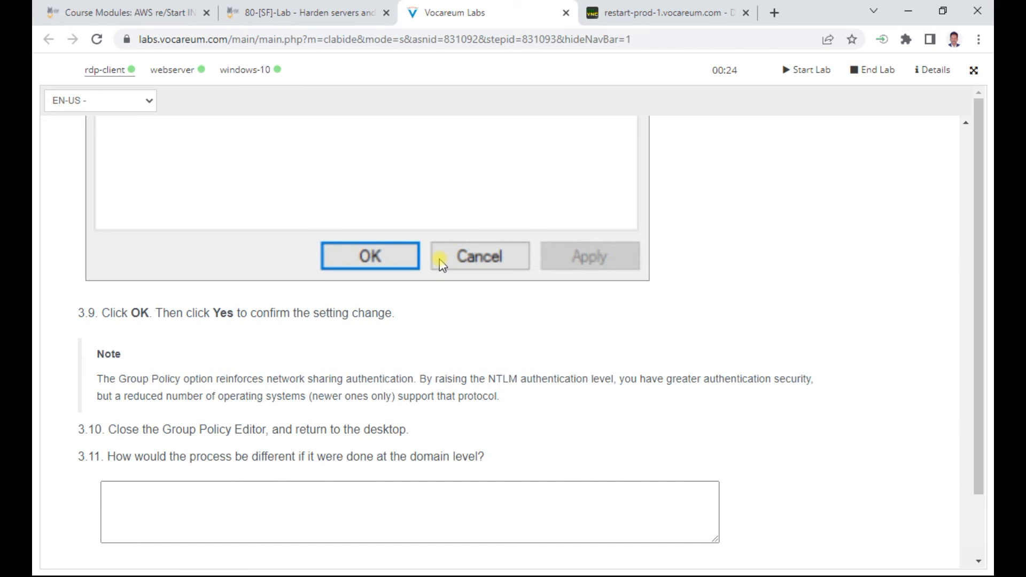
pyautogui.scroll(-6, 441, 261)
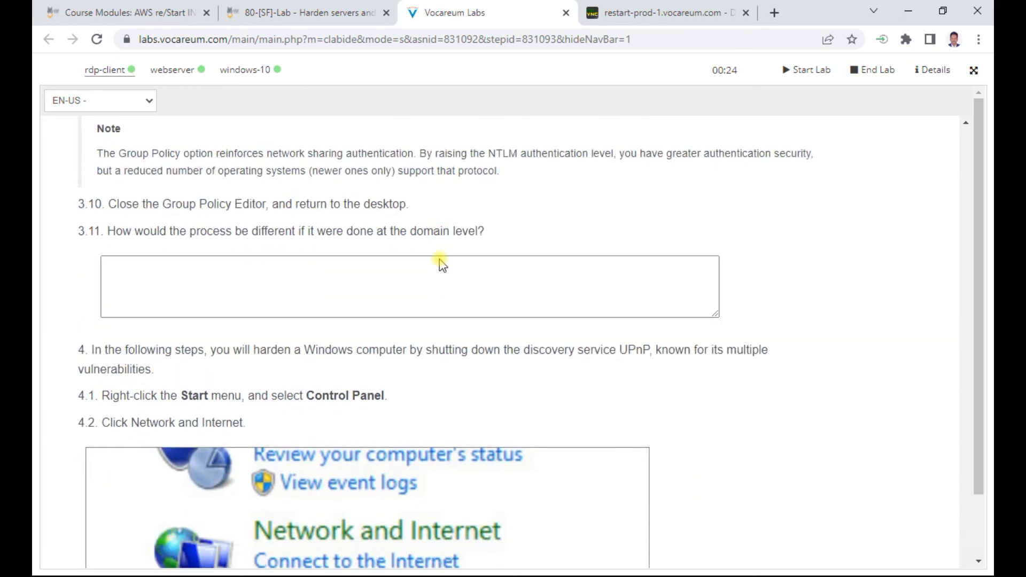
pyautogui.scroll(-2, 440, 261)
pyautogui.scroll(-10, 440, 259)
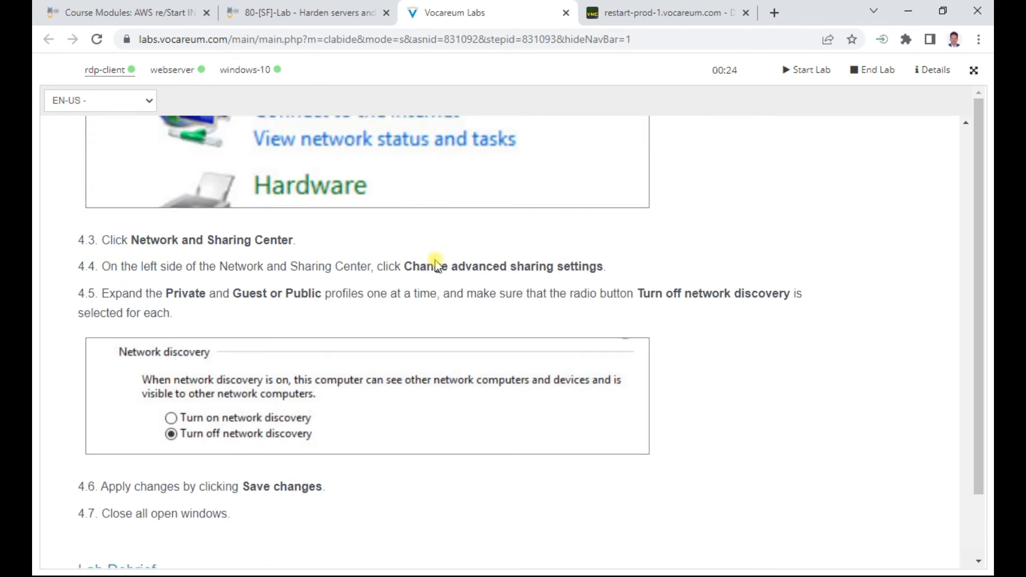
pyautogui.scroll(-6, 435, 264)
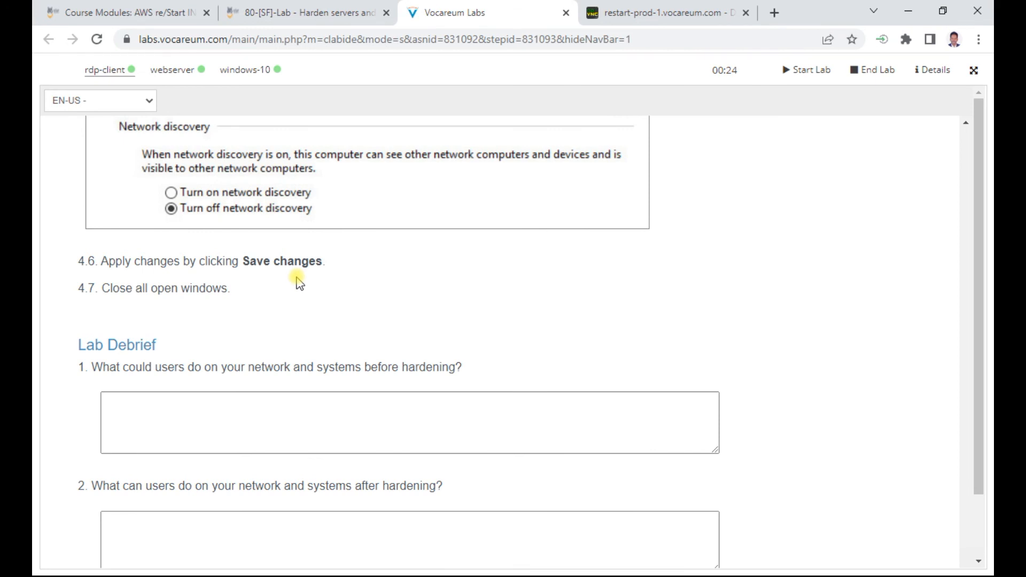
pyautogui.scroll(12, 297, 283)
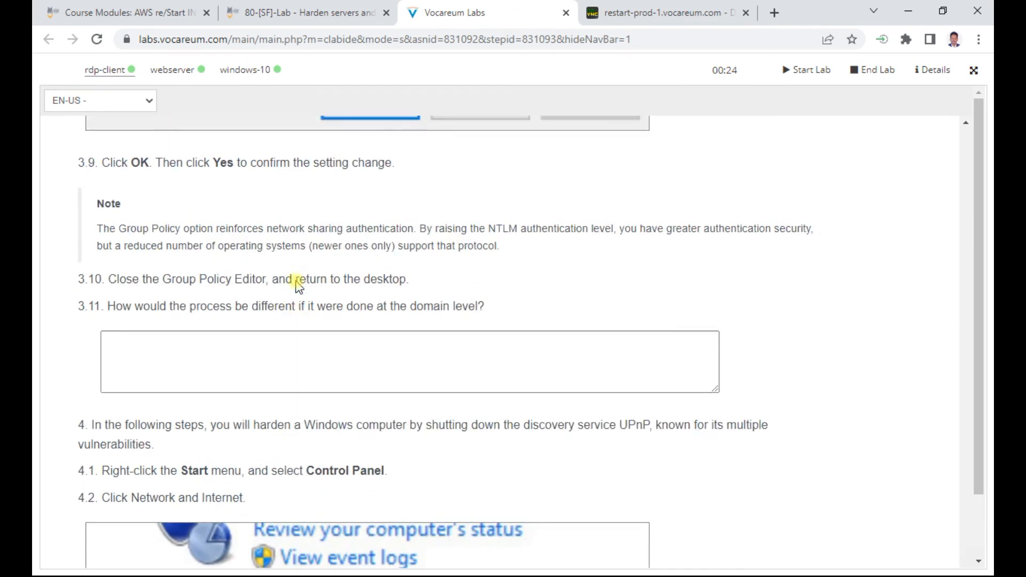
pyautogui.scroll(-10, 470, 294)
pyautogui.scroll(-11, 465, 310)
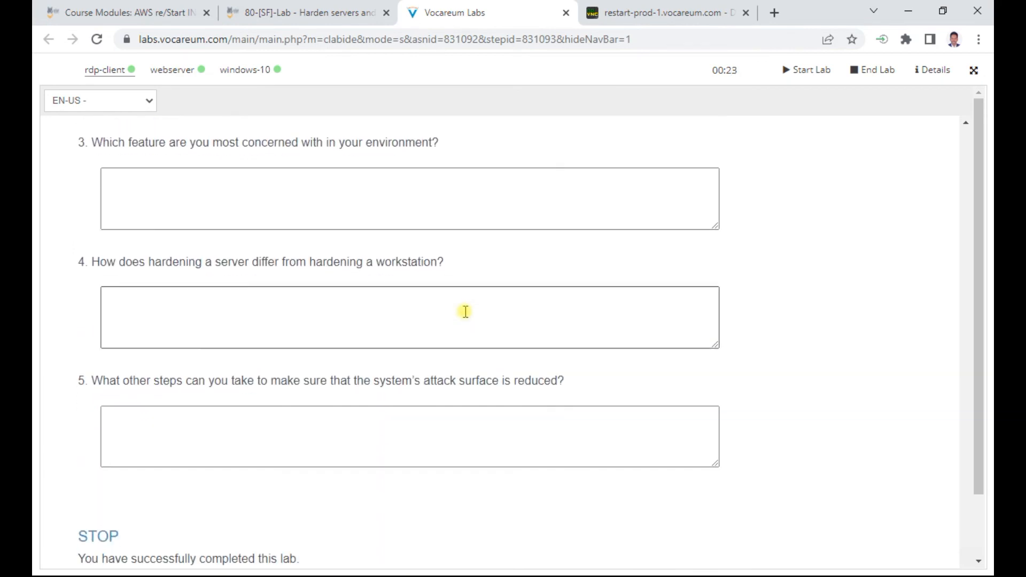
# Step: Show the debrief answers and highlight key phrases in the first answer on reducing attack risk
pyautogui.click(126, 519)
pyautogui.scroll(7, 256, 358)
pyautogui.scroll(4, 225, 351)
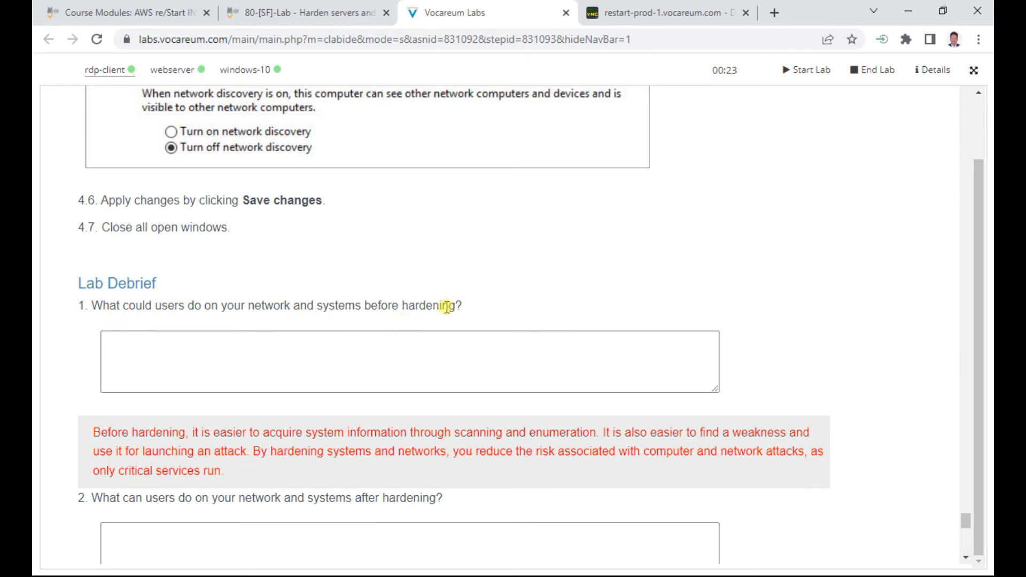
pyautogui.scroll(-1, 447, 307)
pyautogui.moveTo(240, 359); pyautogui.dragTo(432, 359)
pyautogui.moveTo(615, 357); pyautogui.dragTo(703, 357)
pyautogui.moveTo(459, 377); pyautogui.dragTo(806, 377)
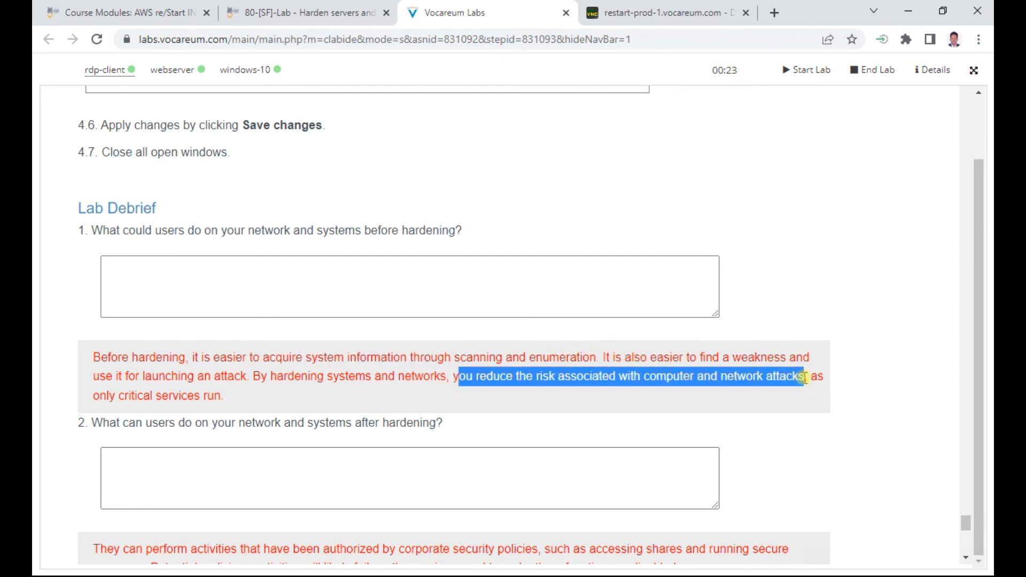
# Step: Read and highlight the second answer, then scroll through the remaining answers
pyautogui.scroll(-1, 309, 394)
pyautogui.moveTo(136, 348); pyautogui.dragTo(458, 351)
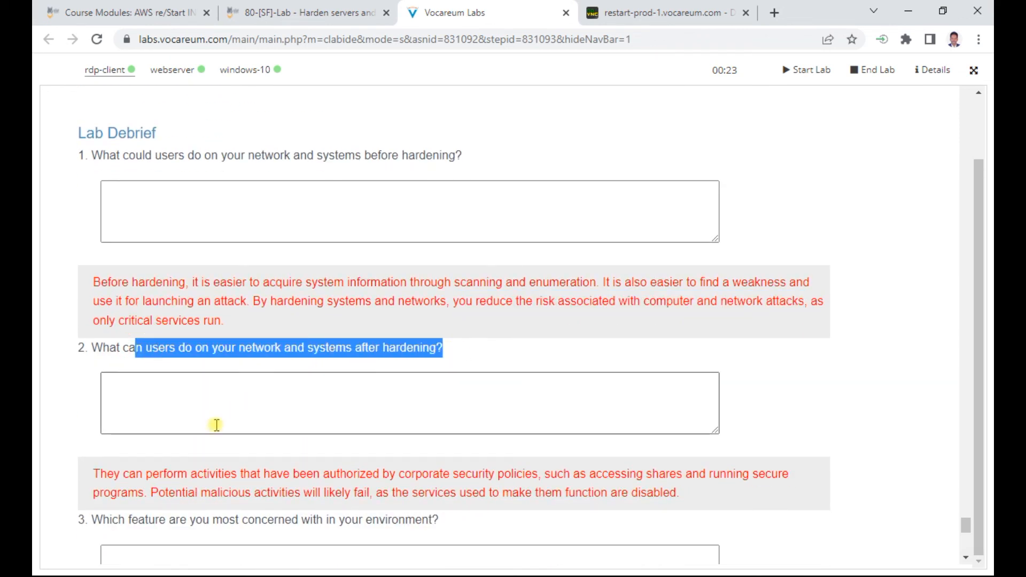
pyautogui.moveTo(192, 474); pyautogui.dragTo(654, 473)
pyautogui.scroll(-1, 497, 452)
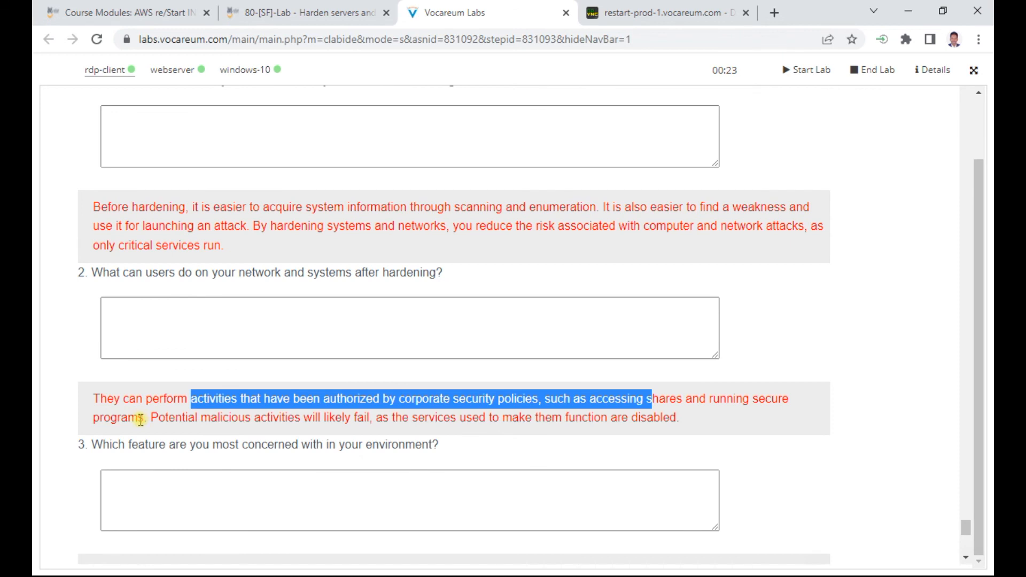
pyautogui.scroll(-1, 140, 419)
pyautogui.moveTo(188, 339); pyautogui.dragTo(753, 365)
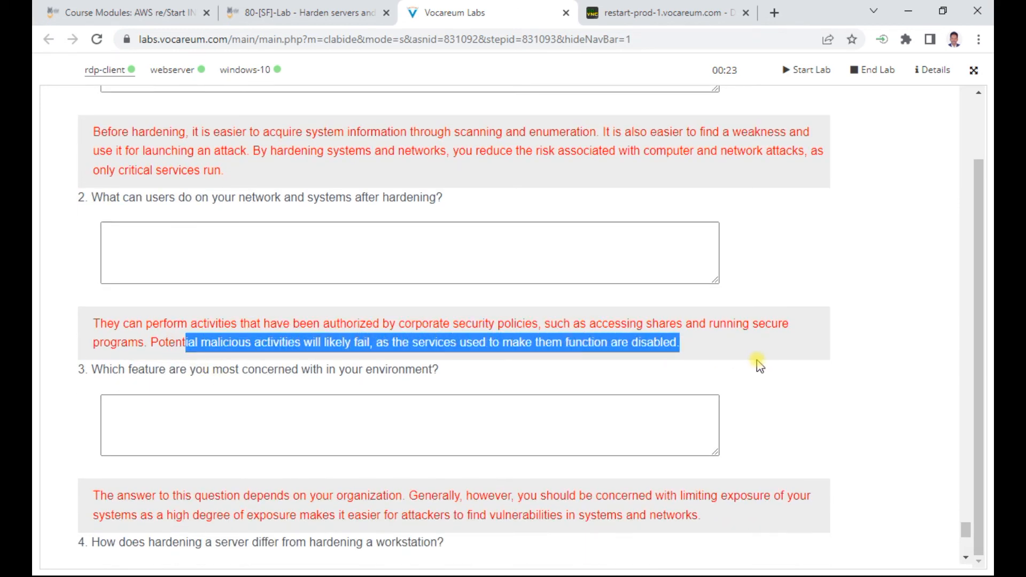
pyautogui.scroll(-1, 312, 425)
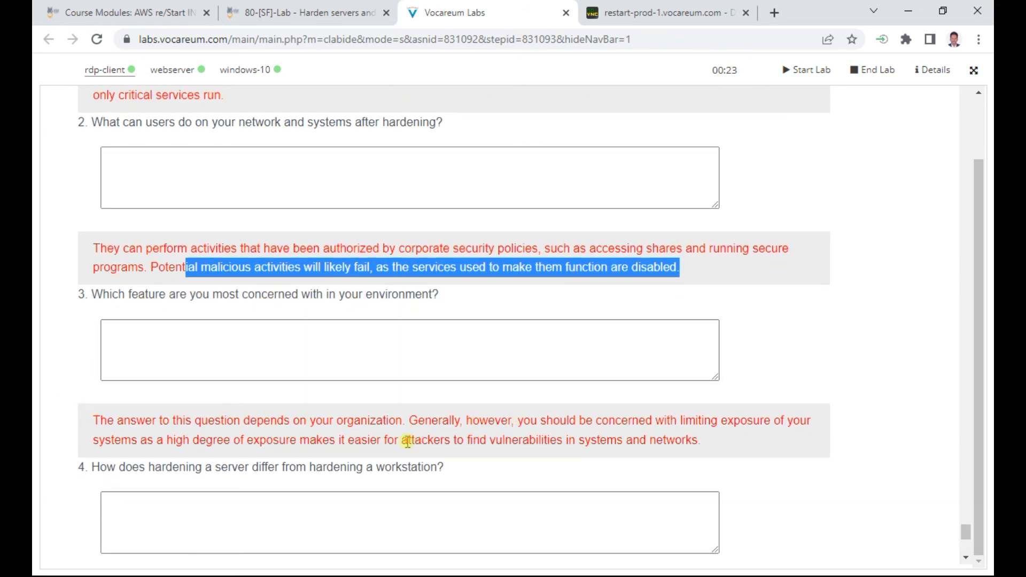
pyautogui.scroll(-2, 256, 423)
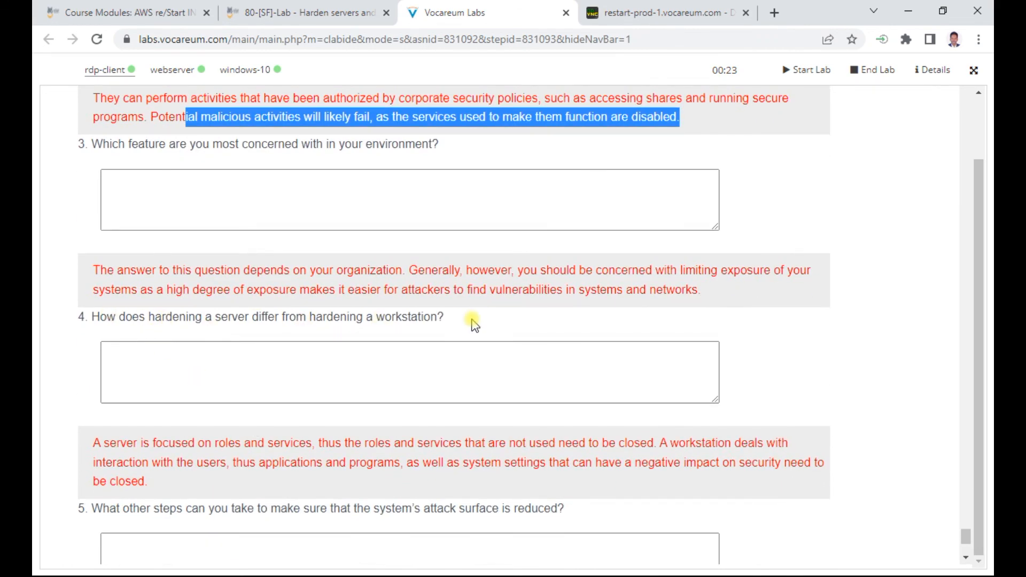
pyautogui.scroll(-1, 371, 436)
pyautogui.scroll(-3, 425, 398)
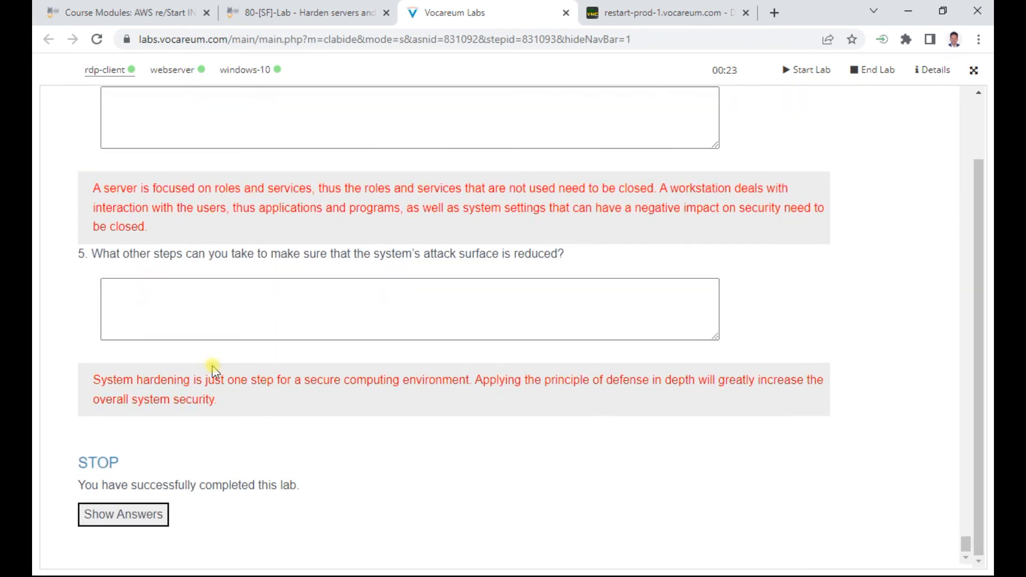
pyautogui.scroll(7, 219, 363)
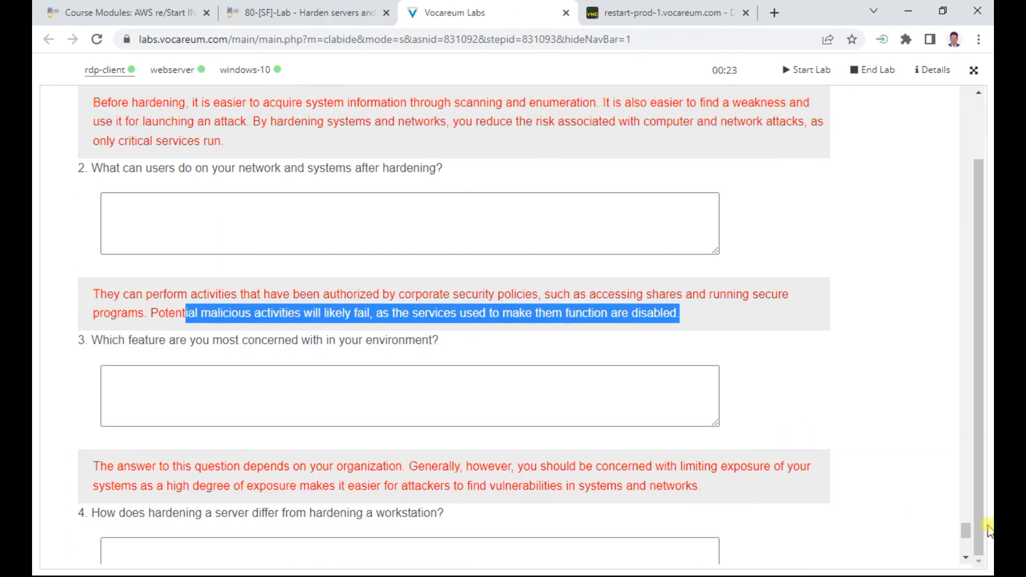
# Step: End the lab session and confirm with Yes so the timer resets to 00:00
pyautogui.moveTo(965, 530); pyautogui.dragTo(969, 64)
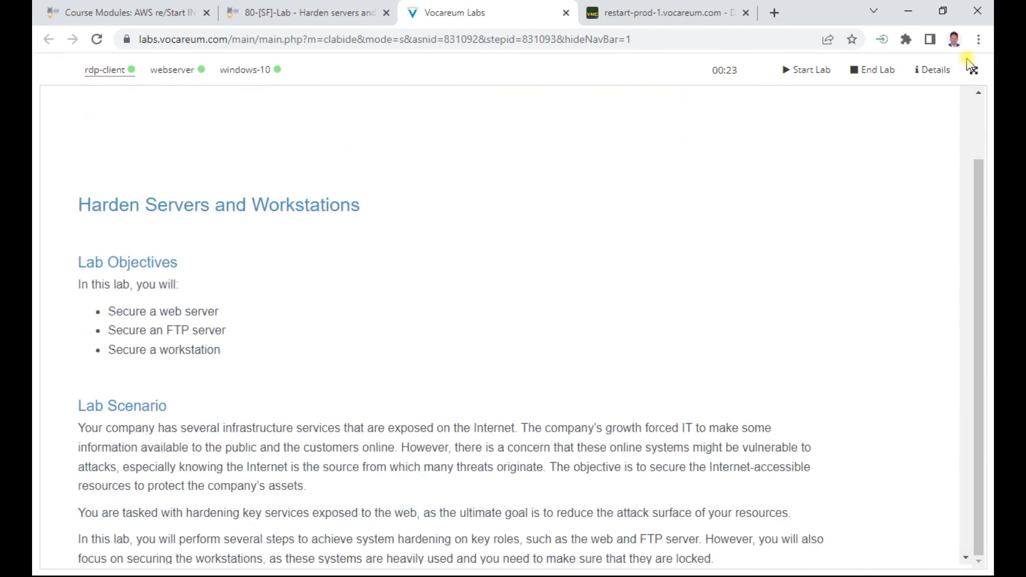
pyautogui.click(877, 75)
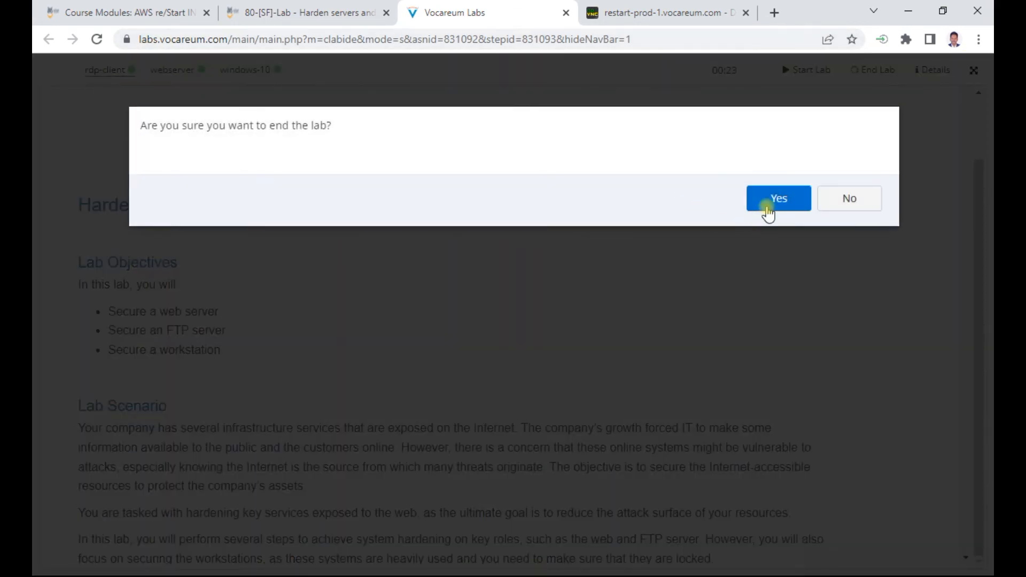
pyautogui.click(773, 201)
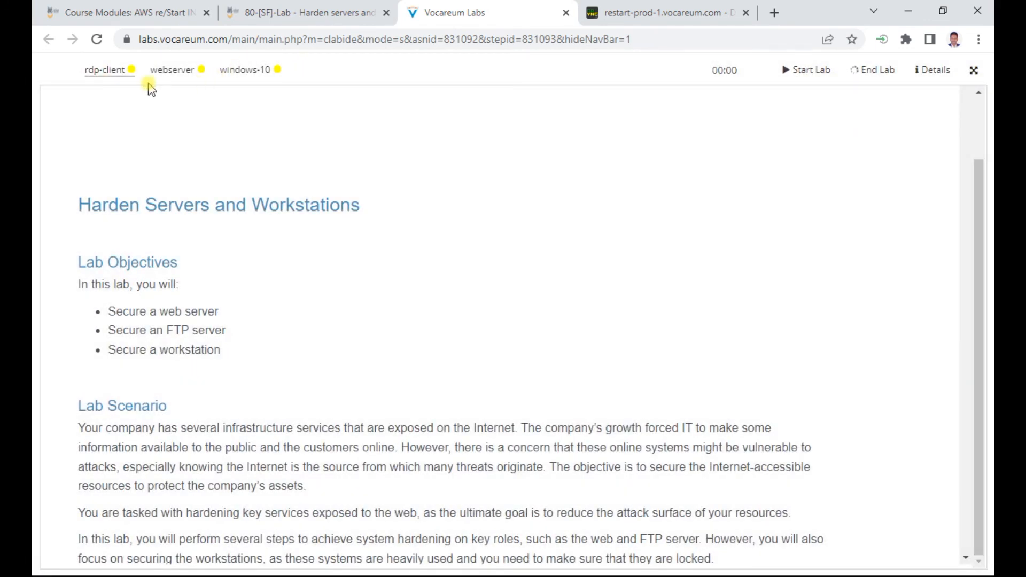